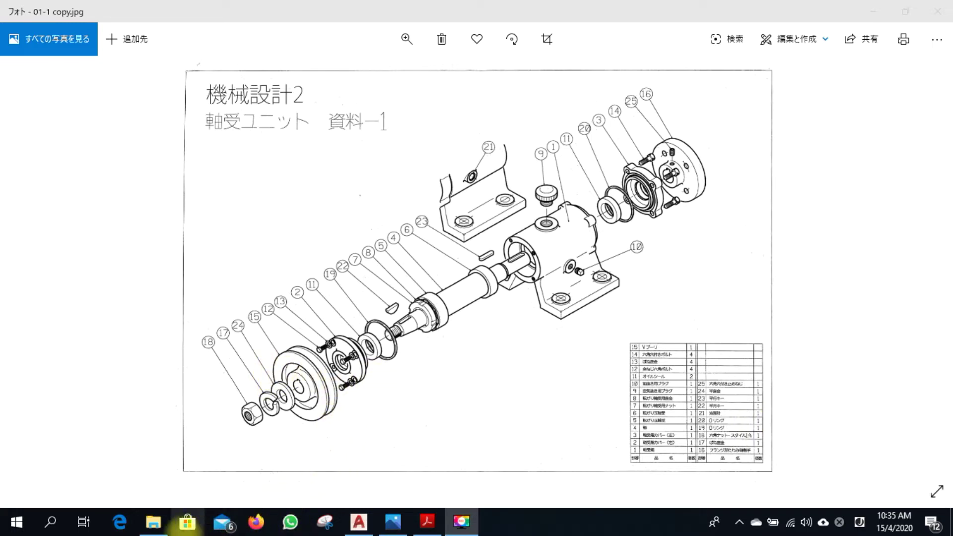
Bring the bearing-cover assignment PDF in Acrobat Reader up over the Photos drawing.
click(144, 523)
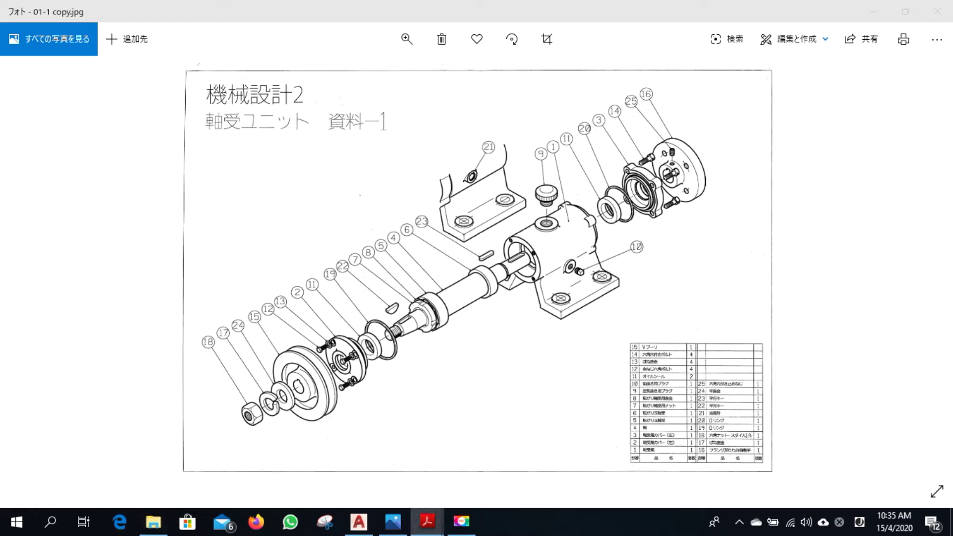
click(427, 521)
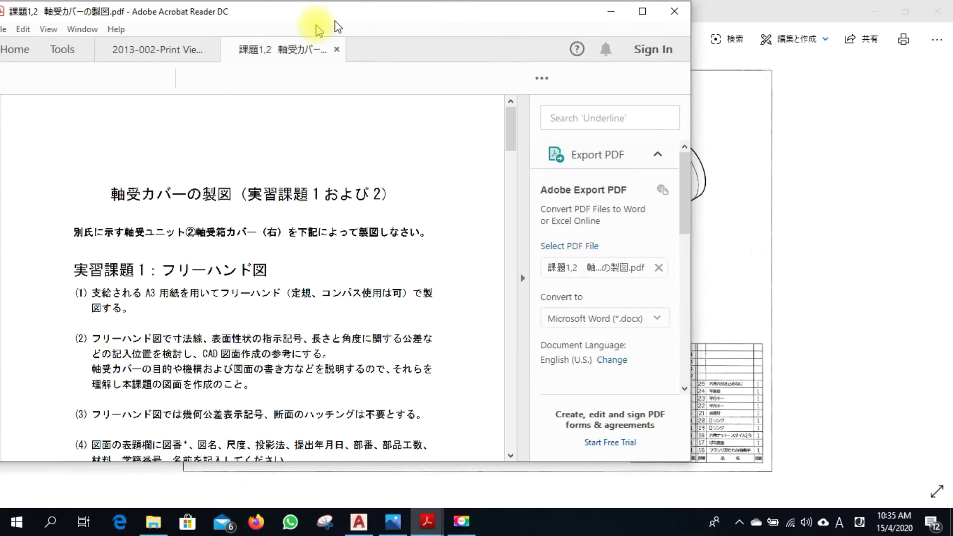
Collapse the Export PDF pane, review page 1 of the assignment, then minimize Acrobat.
drag(340, 20, 342, 35)
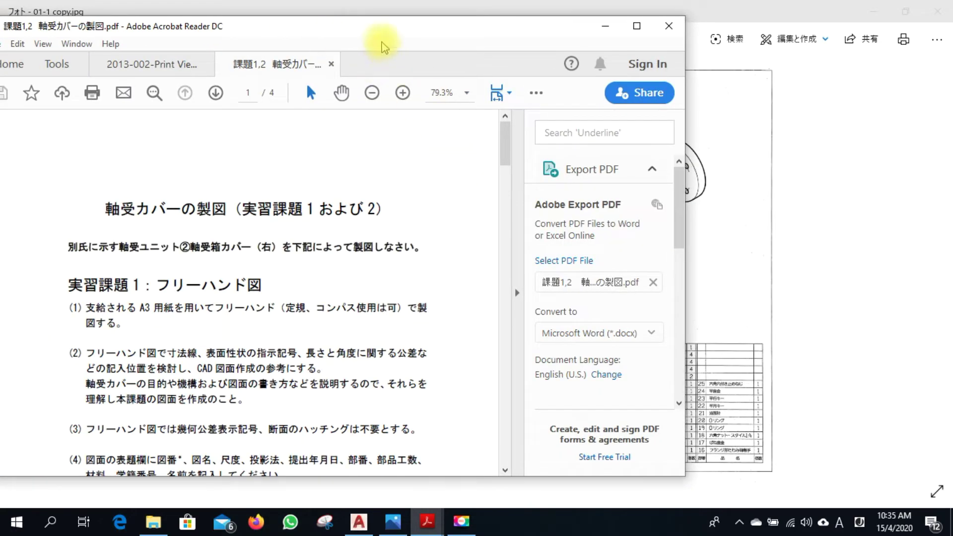
click(516, 293)
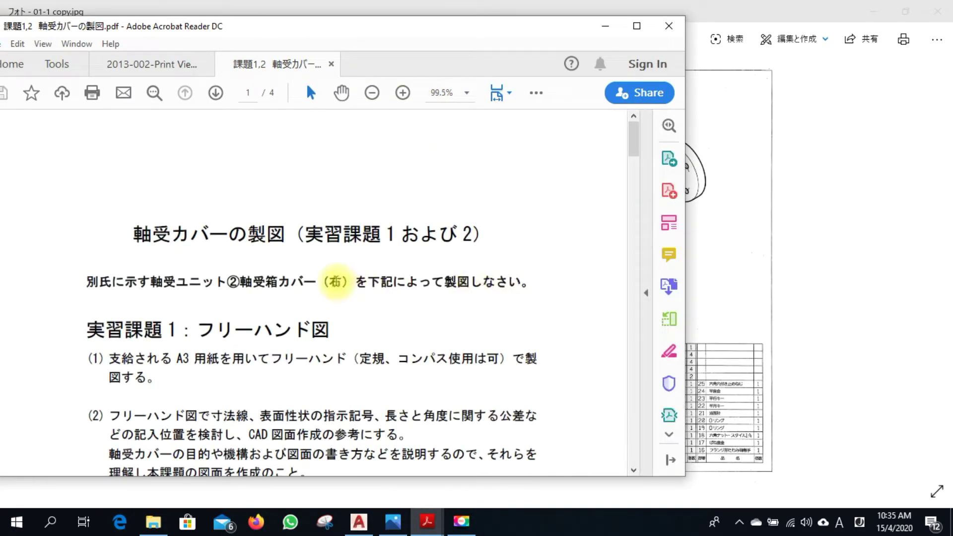
scroll(336, 288, down, 3)
scroll(337, 281, down, 4)
scroll(343, 270, up, 7)
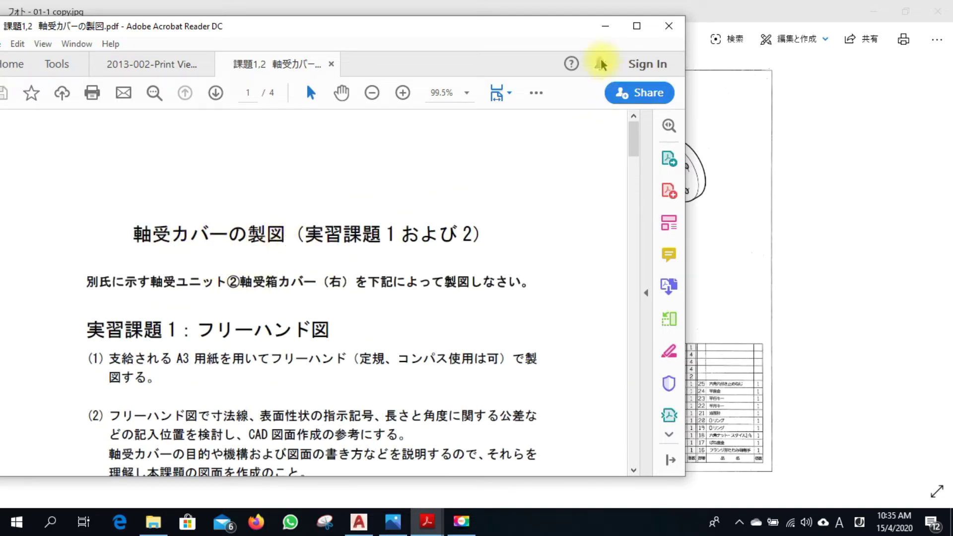
click(605, 25)
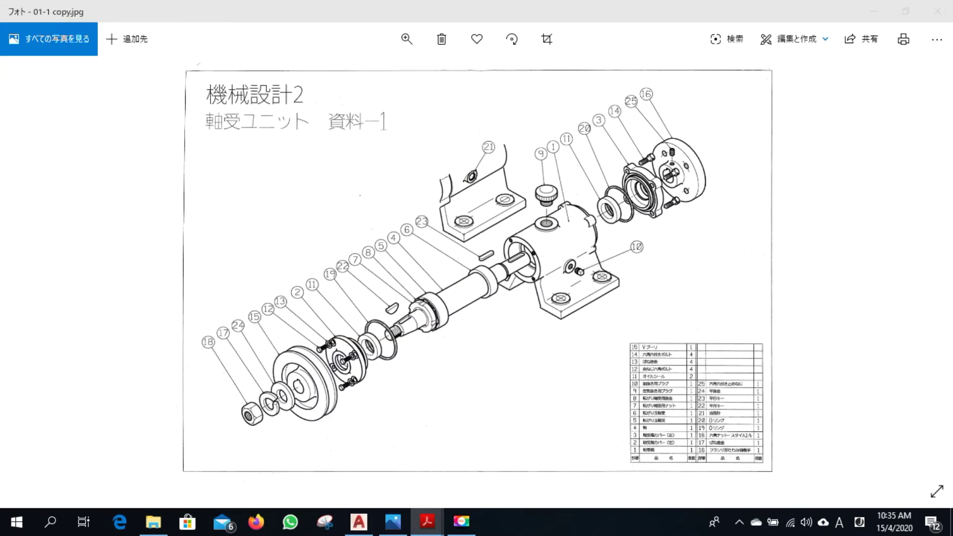
click(427, 521)
key(super+Down)
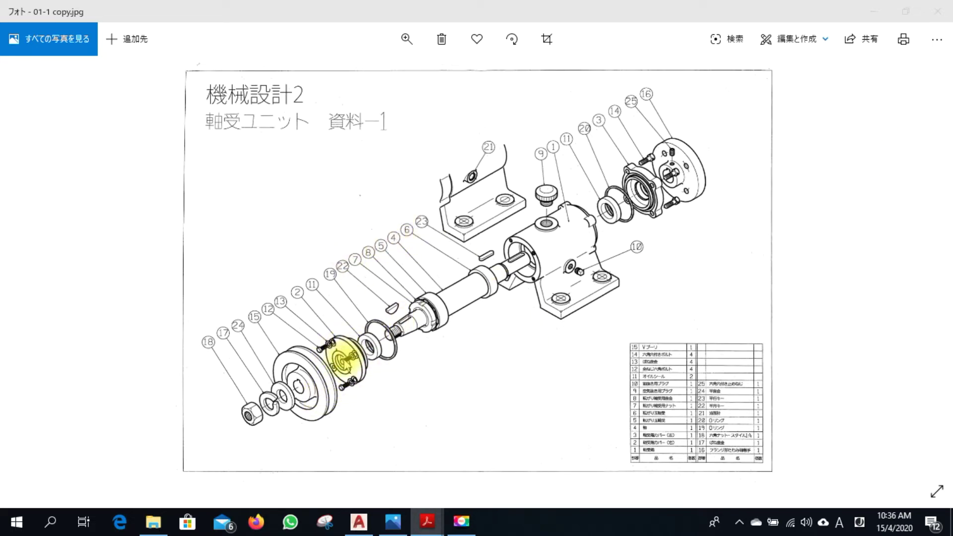
scroll(343, 355, up, 1)
scroll(318, 330, up, 1)
scroll(293, 308, up, 1)
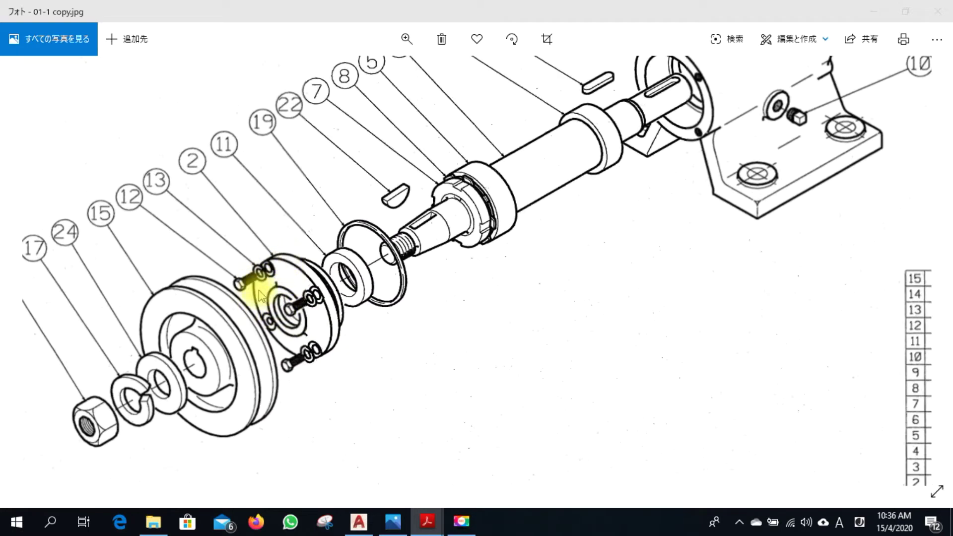
scroll(268, 293, up, 1)
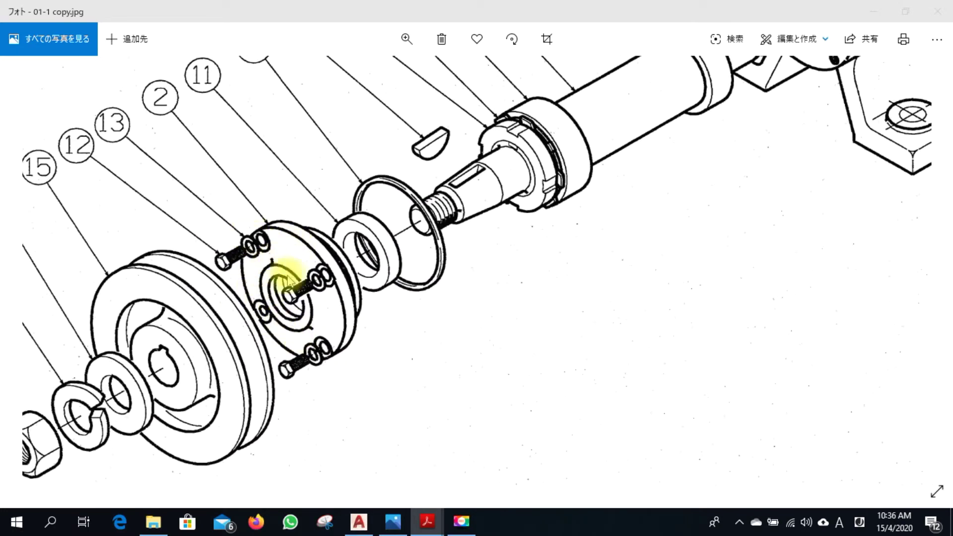
scroll(729, 427, down, 2)
scroll(737, 447, down, 1)
scroll(747, 471, up, 1)
scroll(740, 437, up, 1)
scroll(739, 387, up, 1)
scroll(744, 367, down, 1)
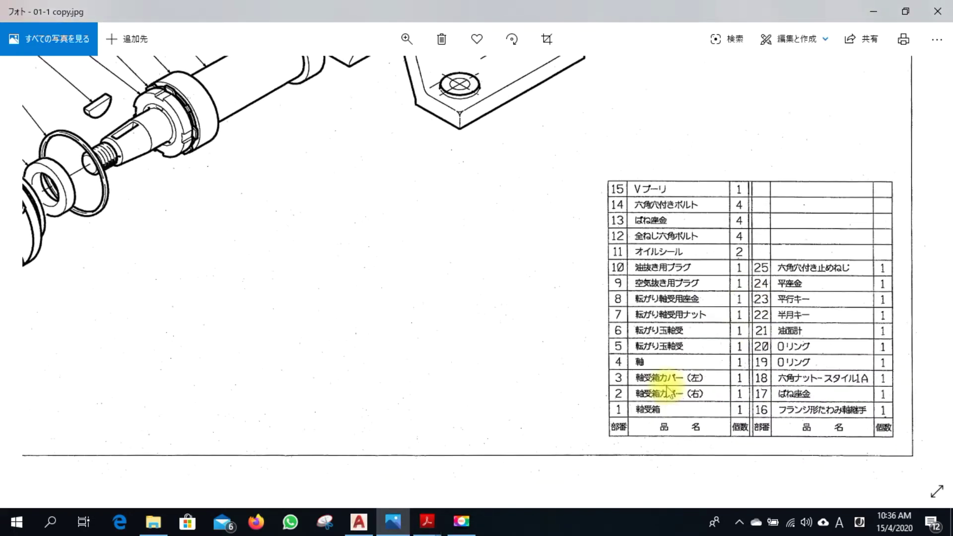
scroll(458, 339, down, 1)
scroll(458, 339, down, 1)
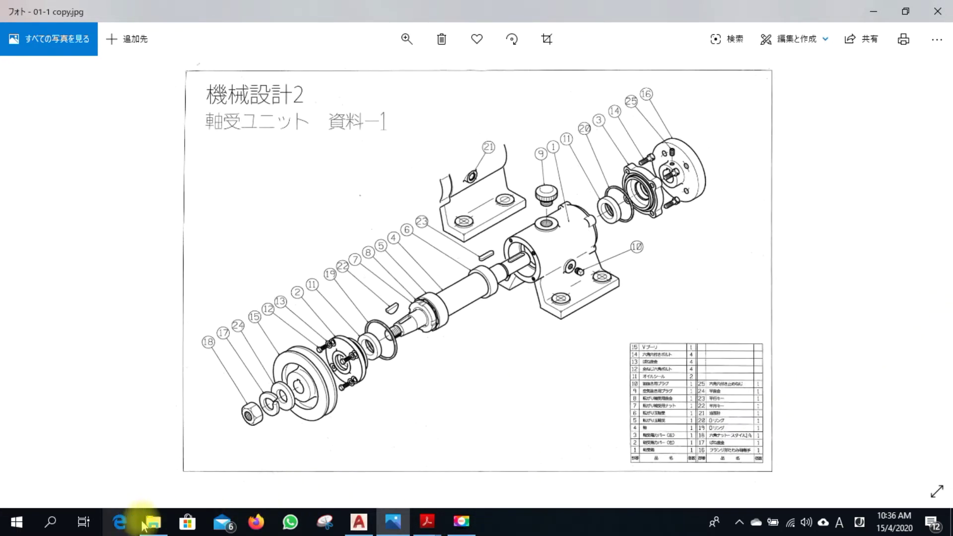
click(149, 522)
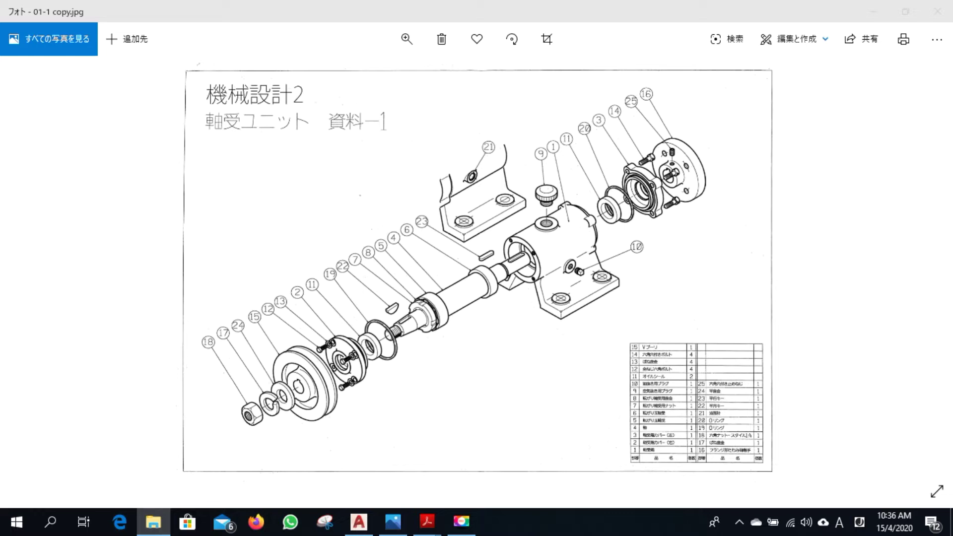
key(Right)
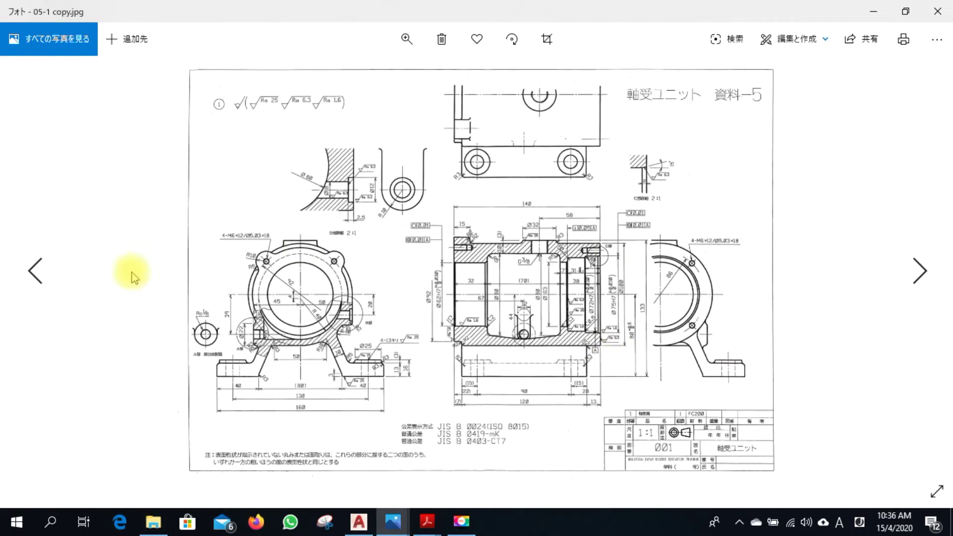
Step back to 03-1 copy.jpg showing its title, then bring up the assignment PDF maximized.
click(20, 268)
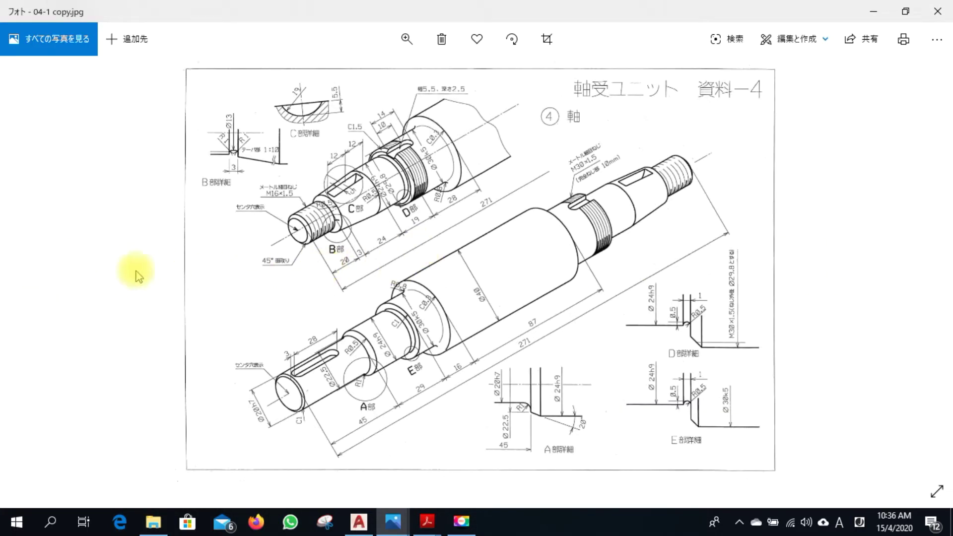
click(32, 268)
scroll(462, 239, up, 2)
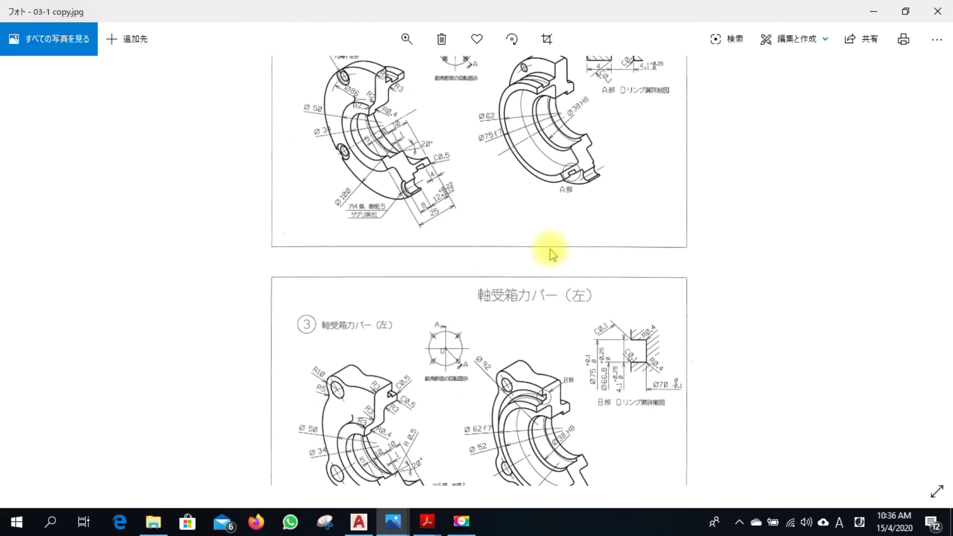
drag(538, 202, 542, 304)
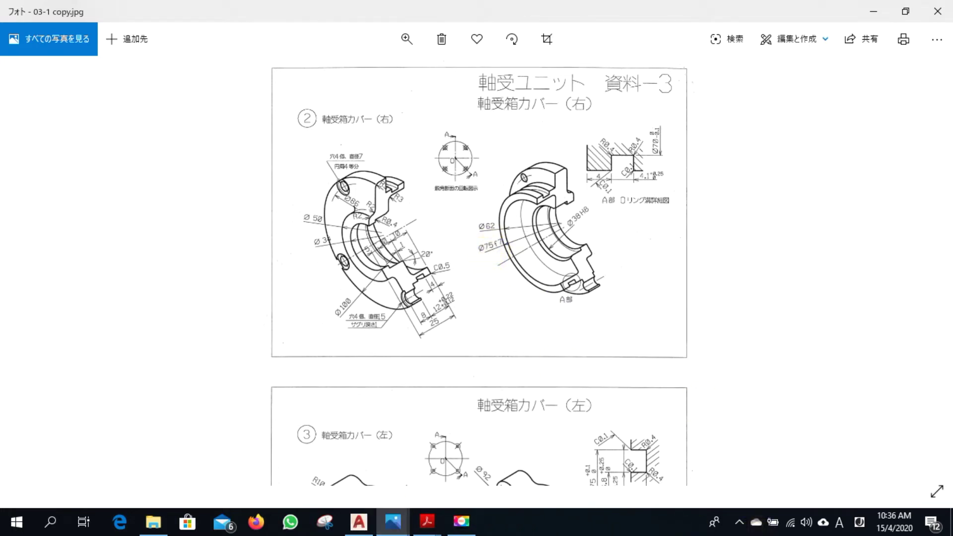
click(426, 521)
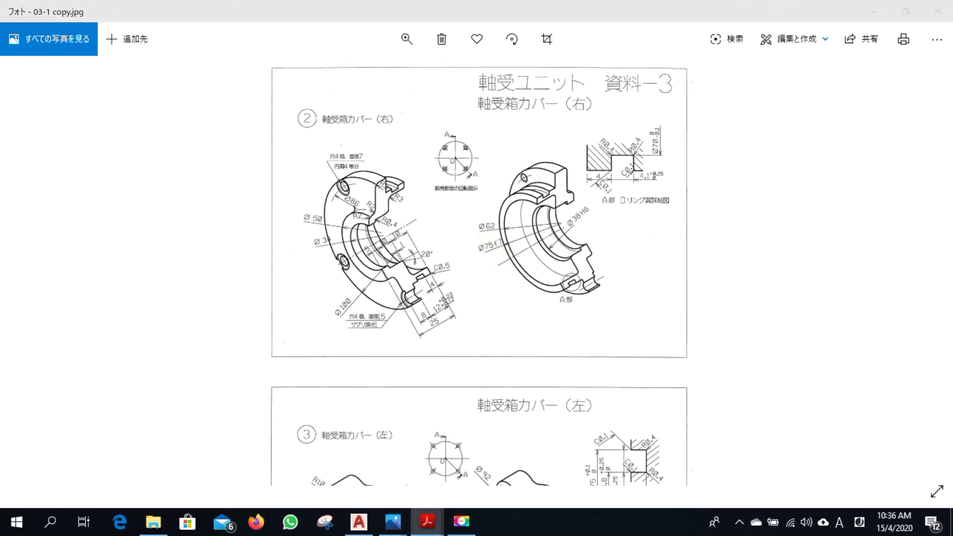
drag(668, 66, 527, 5)
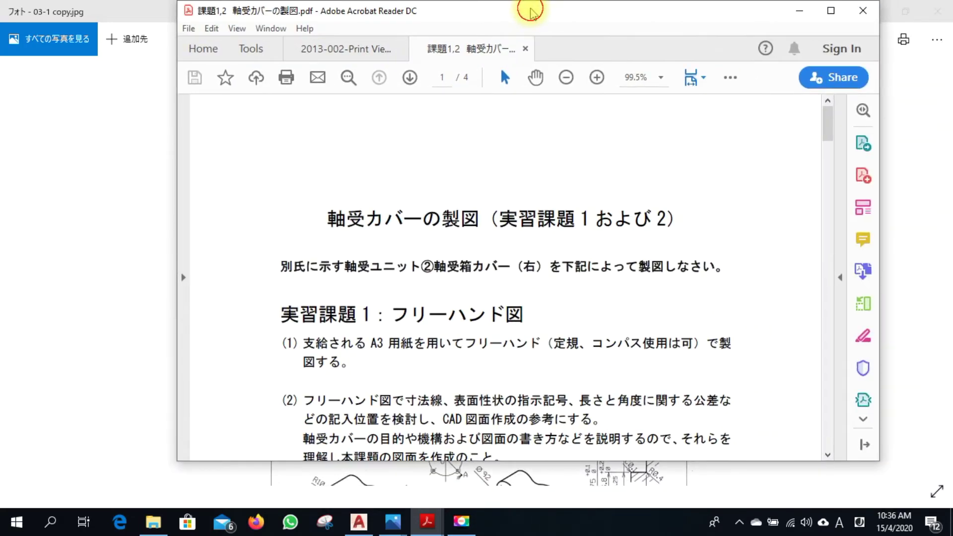
Read the assignment's page 3 notes, then move Acrobat off screen to reveal 03-1 copy.jpg.
scroll(362, 223, down, 3)
scroll(357, 223, down, 5)
scroll(363, 223, down, 5)
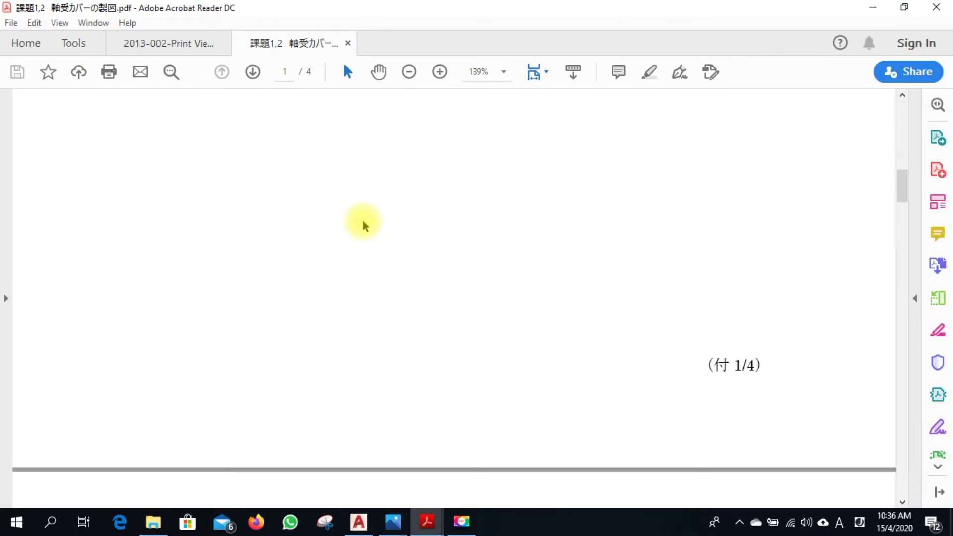
scroll(365, 217, down, 5)
scroll(365, 217, down, 5)
scroll(366, 214, down, 5)
scroll(365, 213, down, 5)
scroll(366, 214, down, 5)
scroll(323, 217, down, 5)
scroll(276, 219, up, 4)
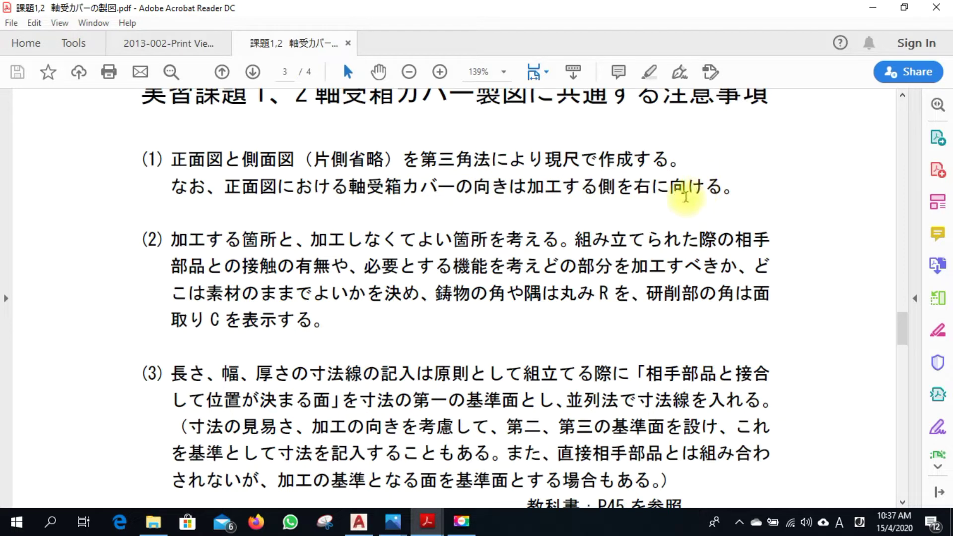
drag(544, 10, 952, 30)
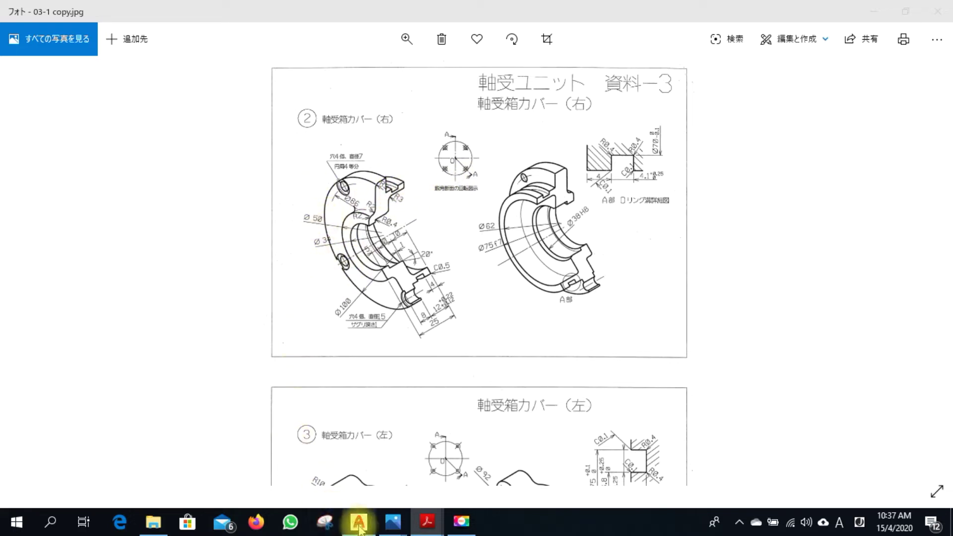
mouse_move(358, 522)
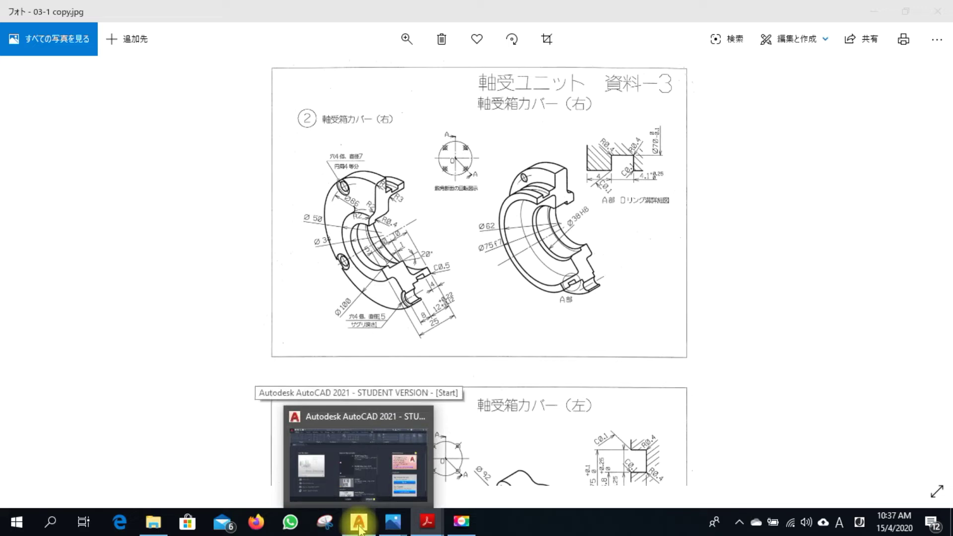
Open the Gambar drawing in AutoCAD and switch to model space.
click(358, 527)
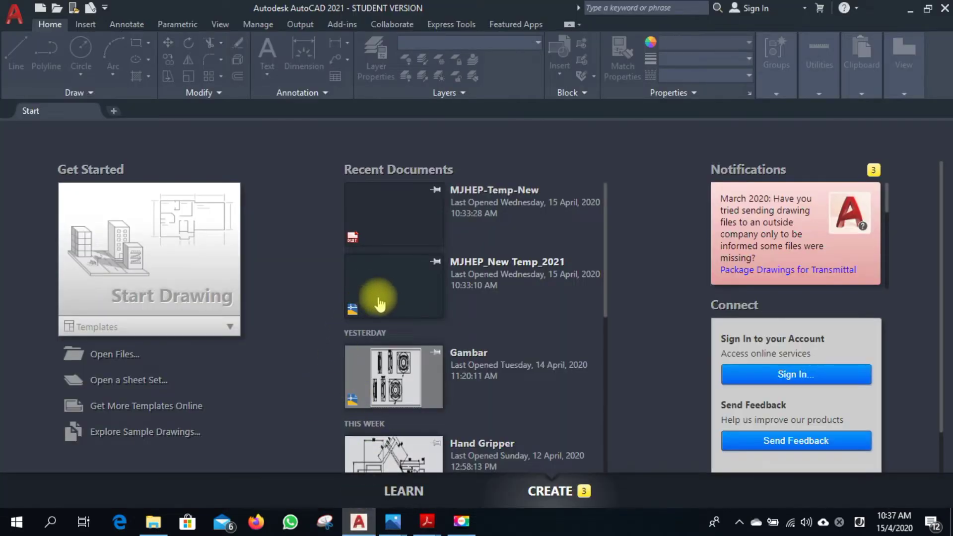
click(397, 386)
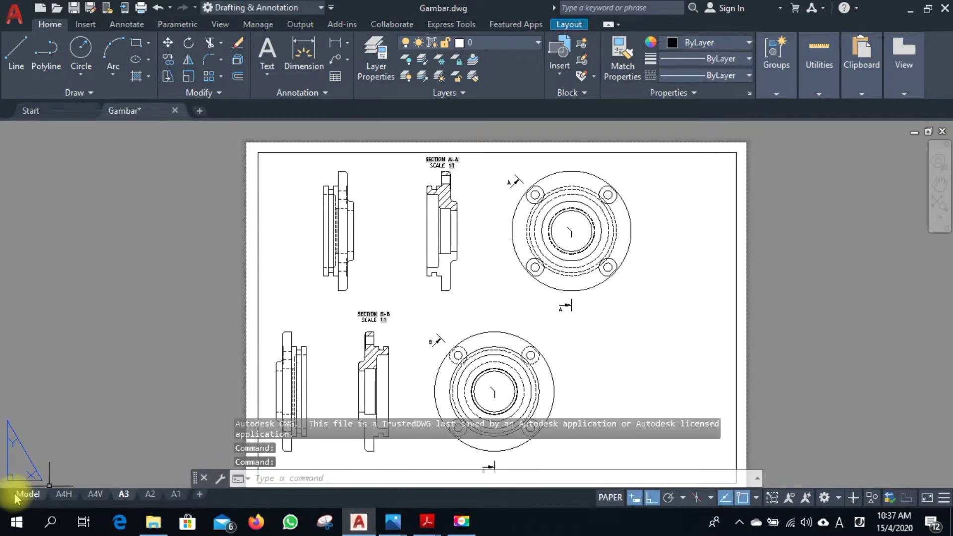
click(26, 495)
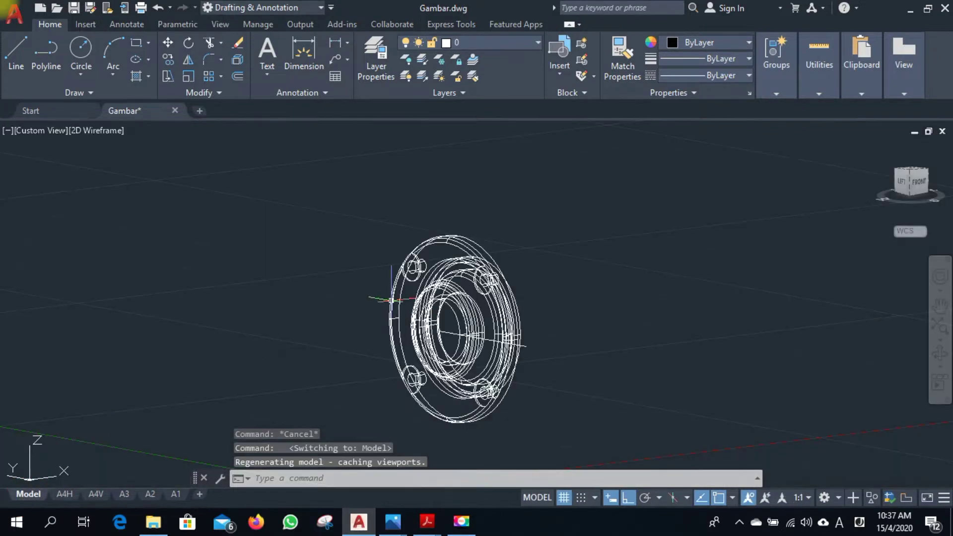
Orbit the flange to an oblique angle and set the Shaded visual style.
shift+middle_drag(521, 294, 449, 246)
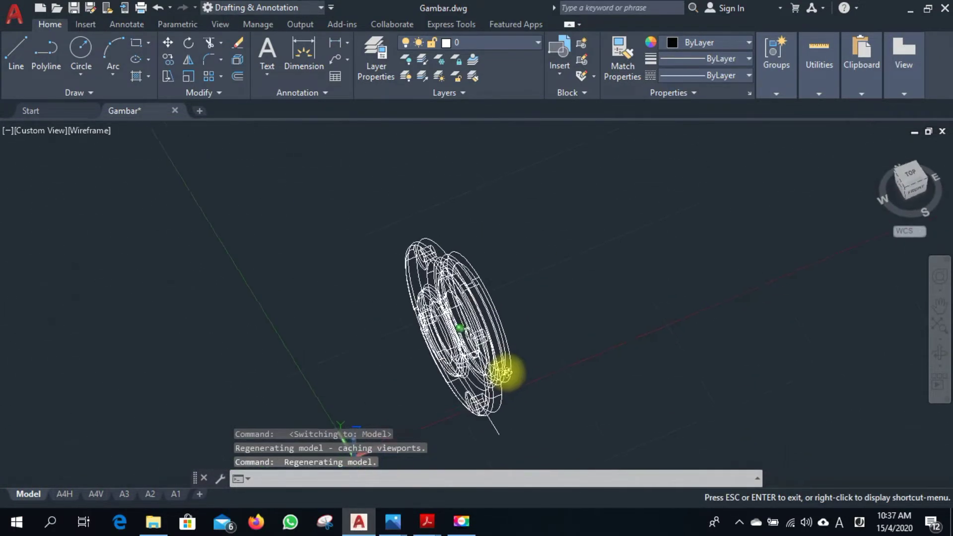
shift+middle_drag(449, 246, 504, 368)
click(101, 133)
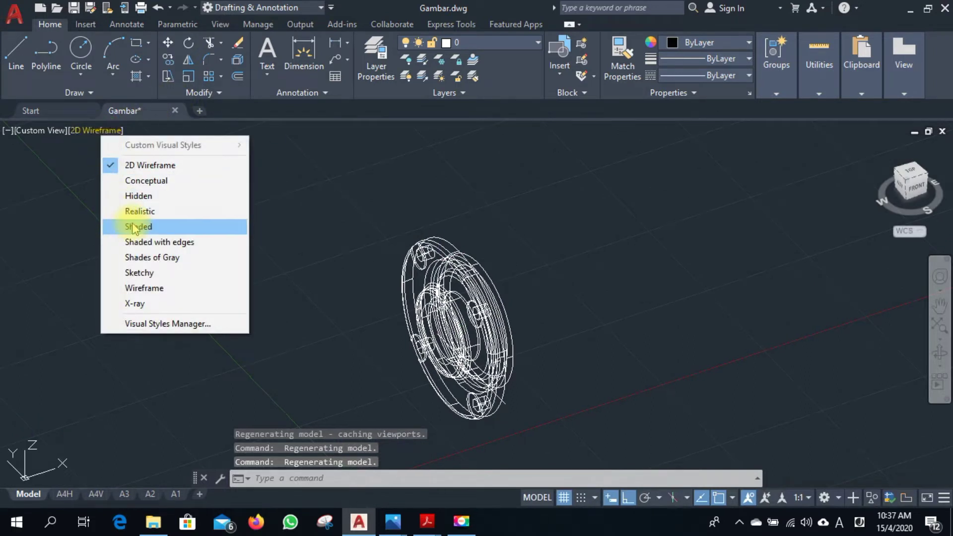
click(132, 227)
shift+middle_drag(380, 247, 453, 344)
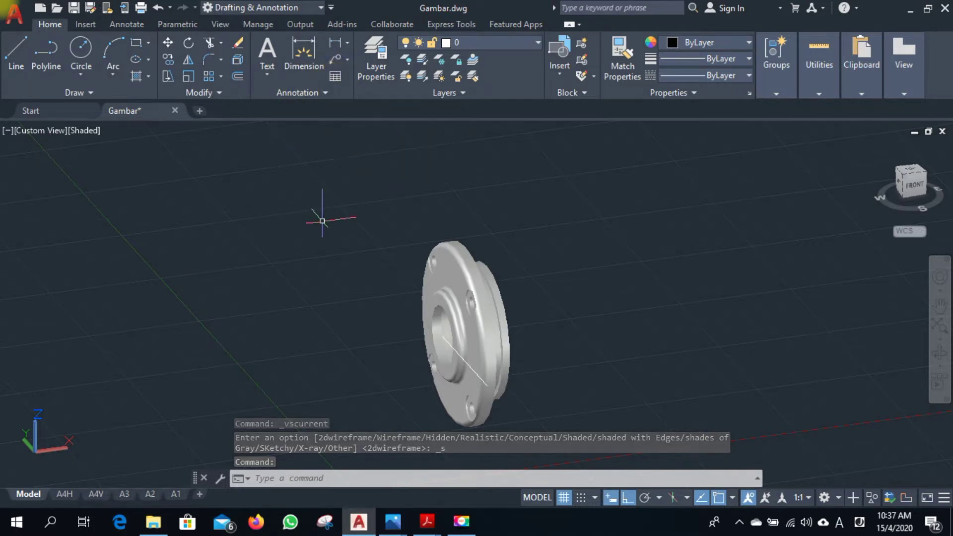
Start the SECTIONPLANE command using the SEC alias.
text(SE)
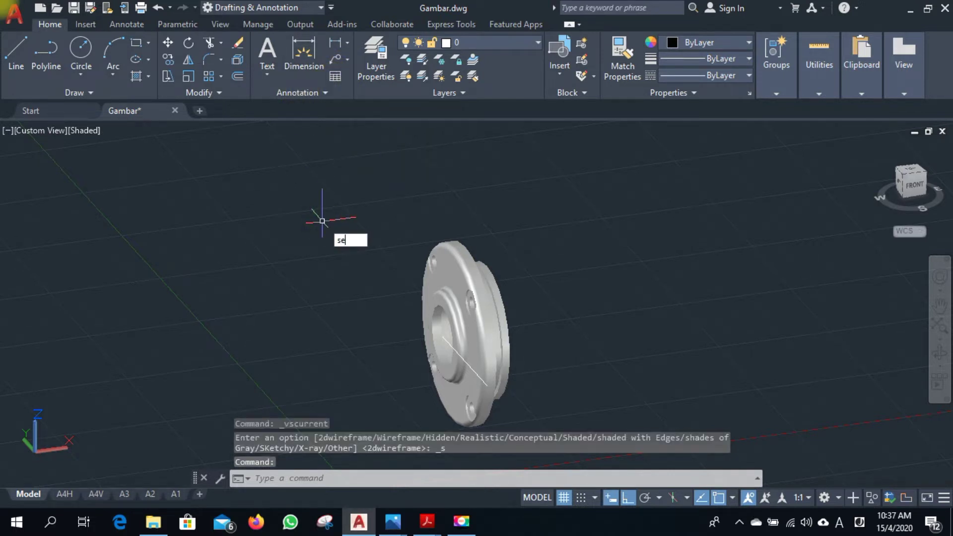
text(C)
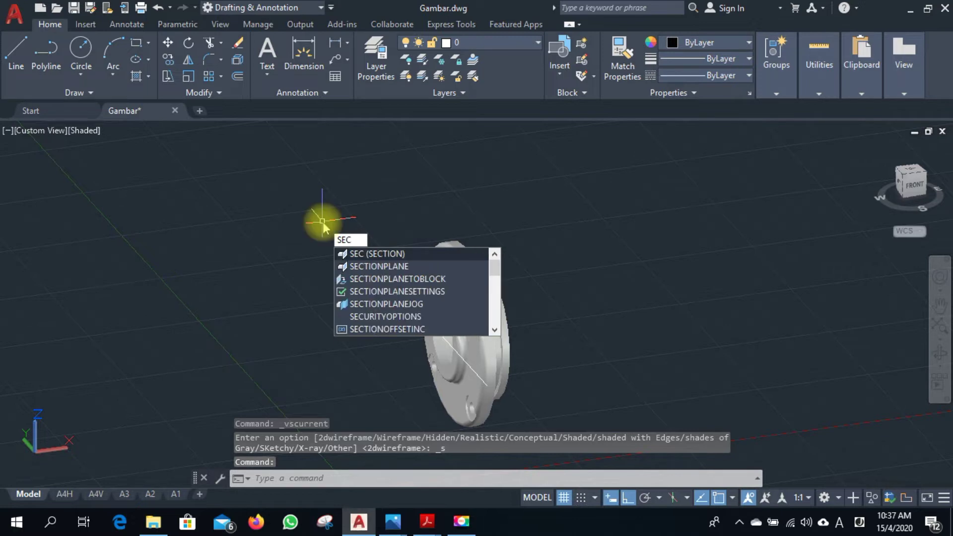
click(369, 268)
scroll(443, 339, up, 2)
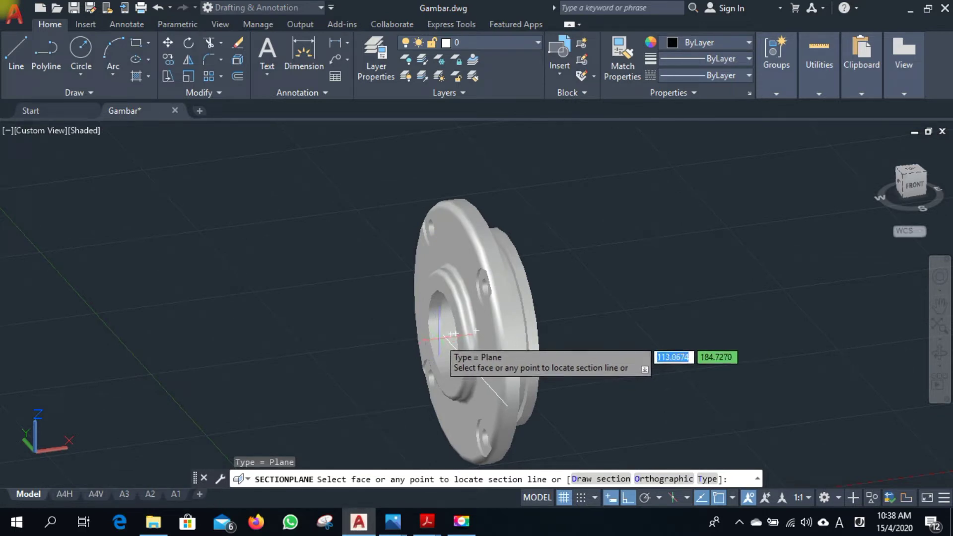
Place a section plane through the flange centre with two picked points.
click(441, 334)
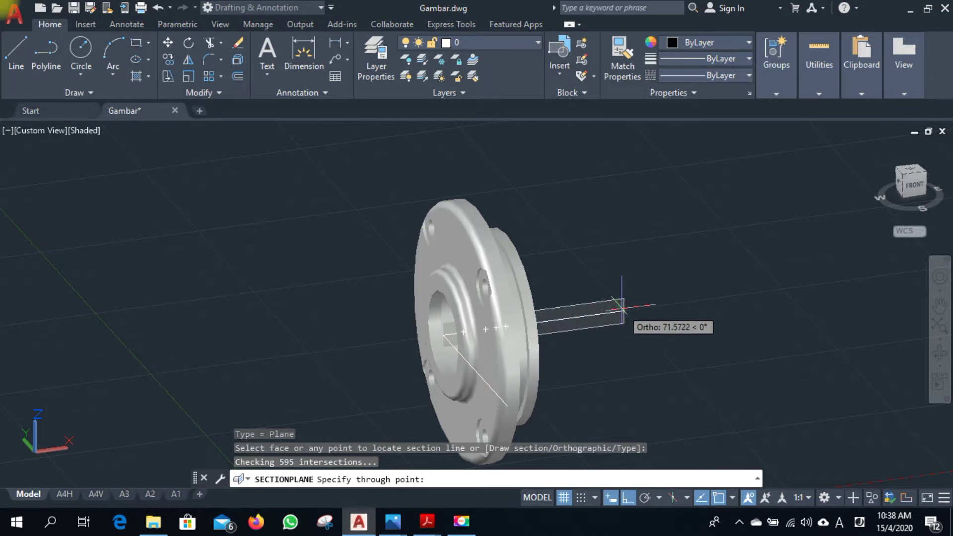
click(622, 309)
key(Return)
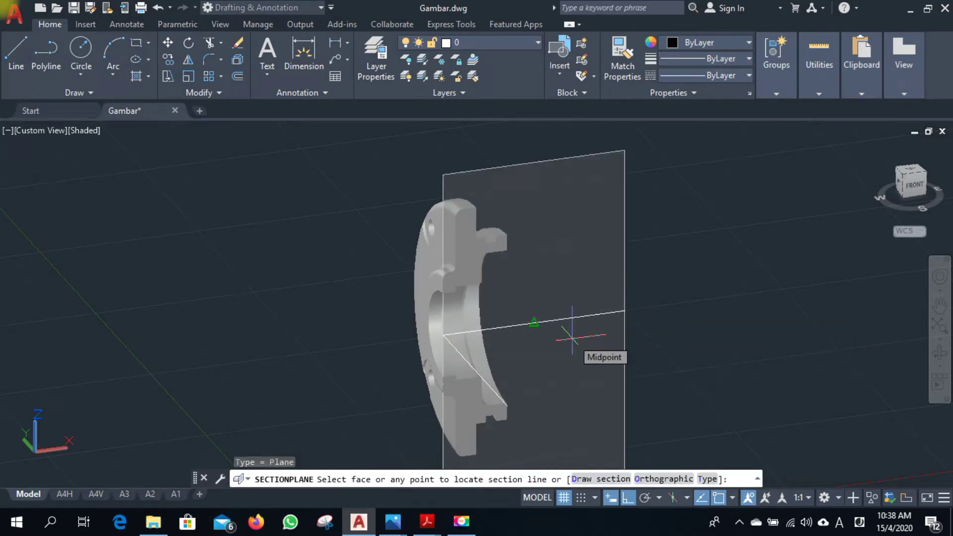
scroll(571, 339, down, 4)
mouse_move(553, 340)
middle_down()
mouse_move(527, 348)
mouse_move(602, 245)
middle_up()
View the sectioned flange from the FRONT, zoom in, and select the solid.
click(574, 266)
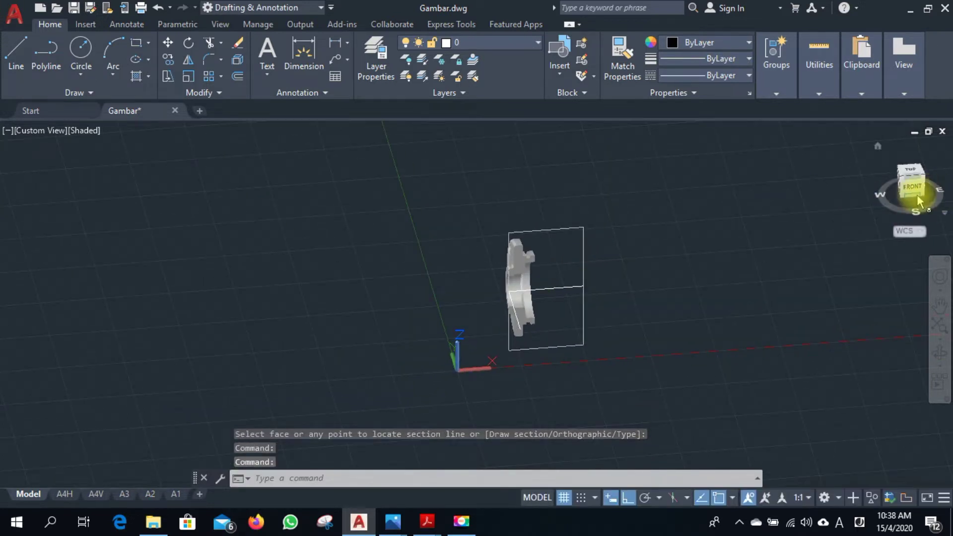
click(912, 186)
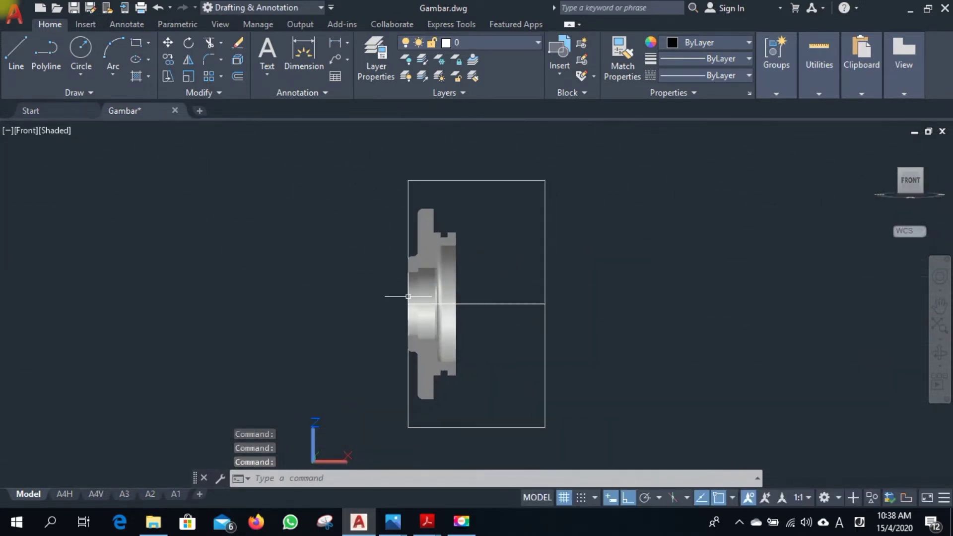
scroll(417, 280, up, 1)
scroll(416, 280, up, 1)
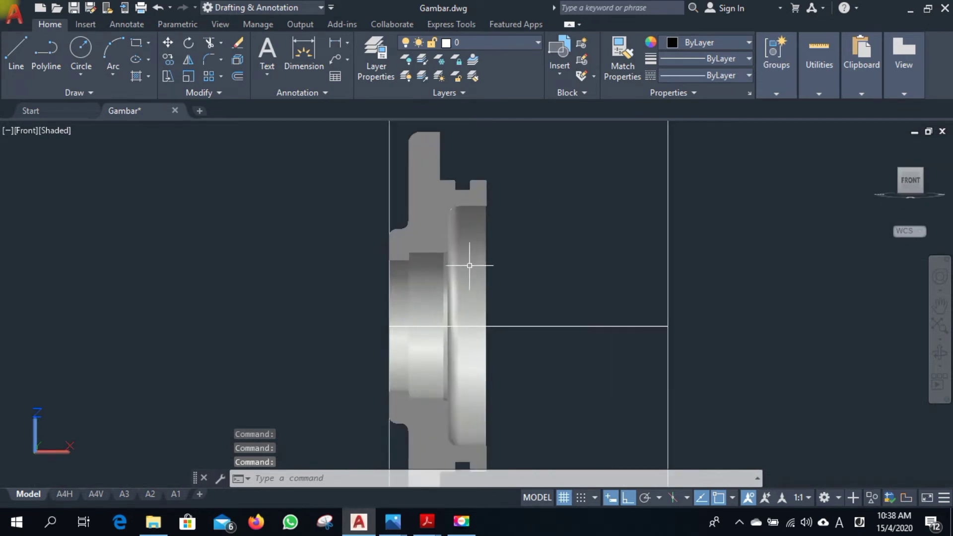
click(478, 188)
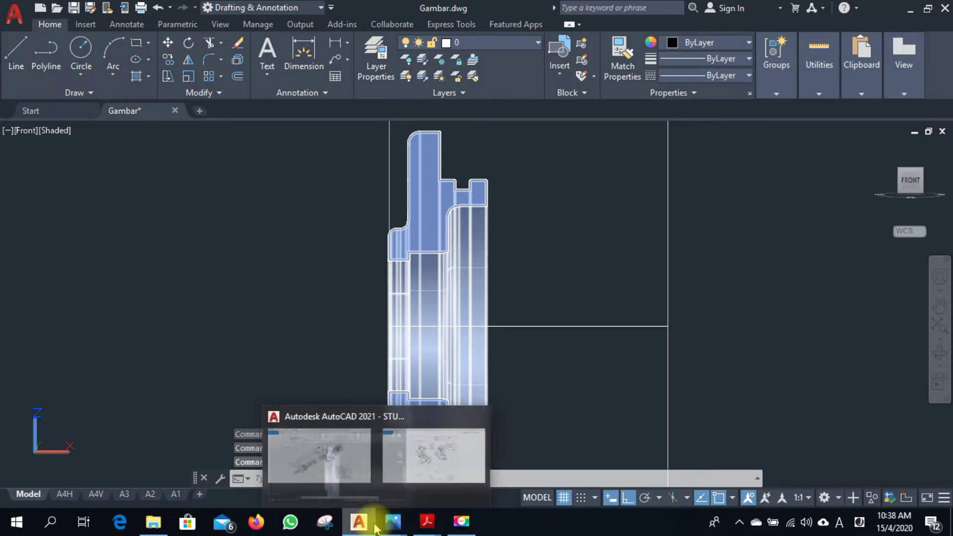
Zoom into the cover drawing on 03-1 copy.jpg, then return to Gambar.
mouse_move(392, 521)
click(425, 457)
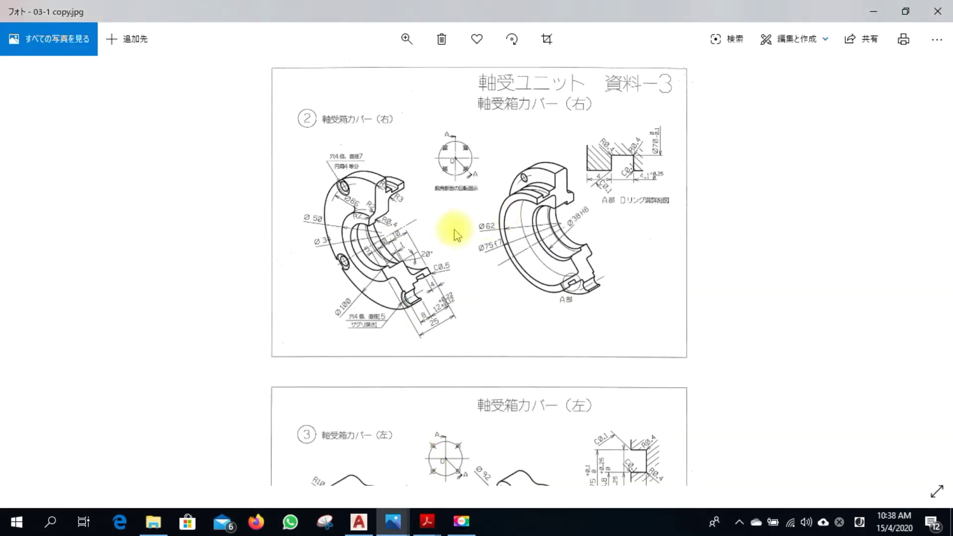
scroll(400, 270, up, 2)
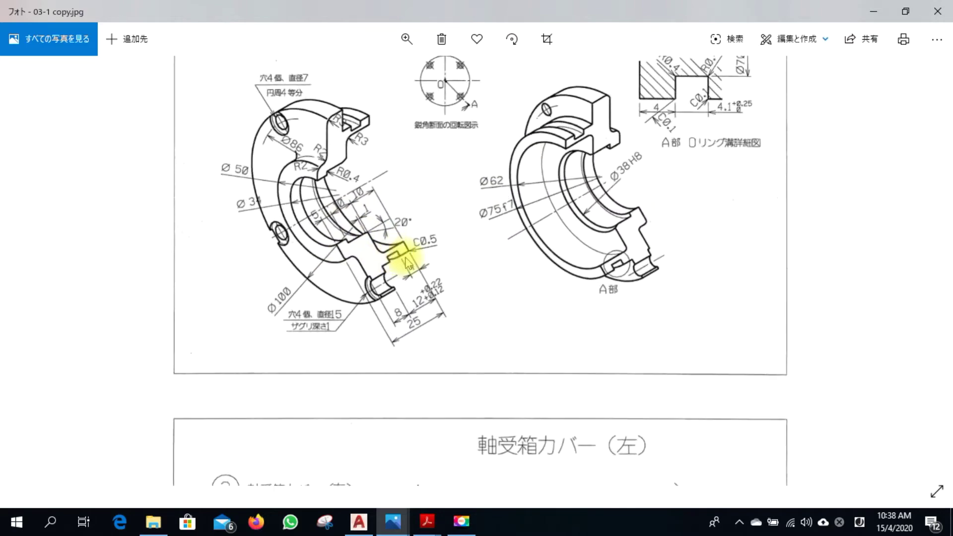
scroll(317, 177, up, 1)
scroll(596, 283, down, 2)
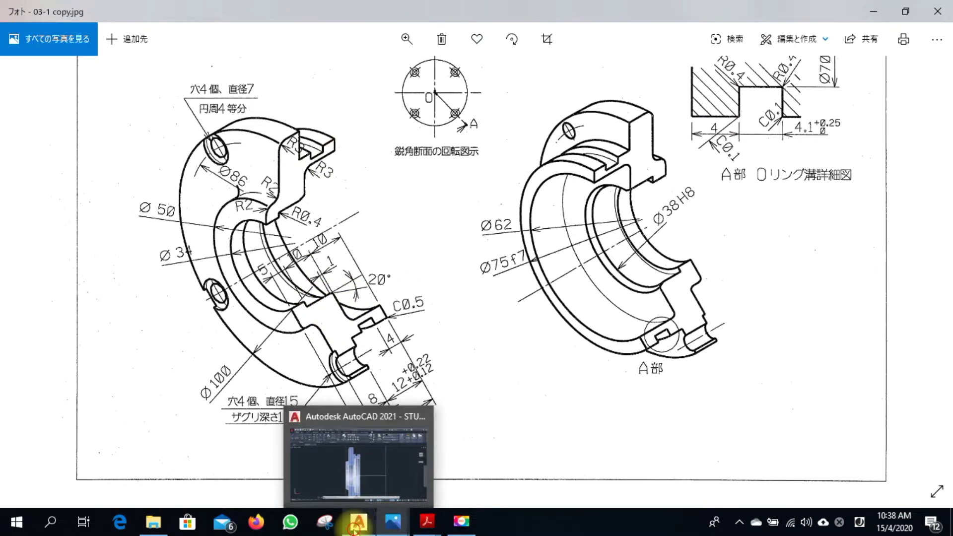
click(355, 527)
scroll(467, 305, down, 4)
Create a new drawing from the MJHEP-Temp-New template.
middle_drag(468, 302, 400, 249)
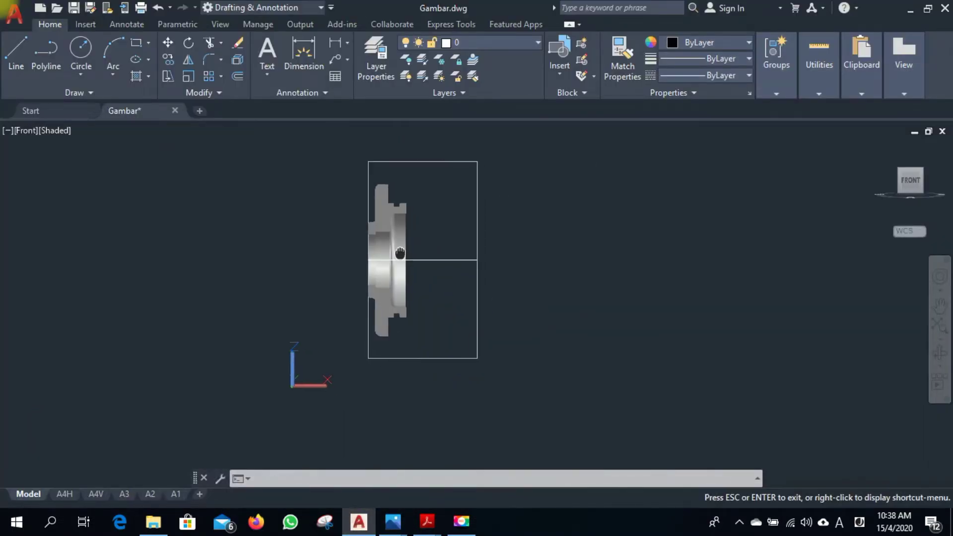
click(47, 112)
click(197, 327)
scroll(164, 345, down, 3)
scroll(164, 344, up, 1)
scroll(154, 387, up, 2)
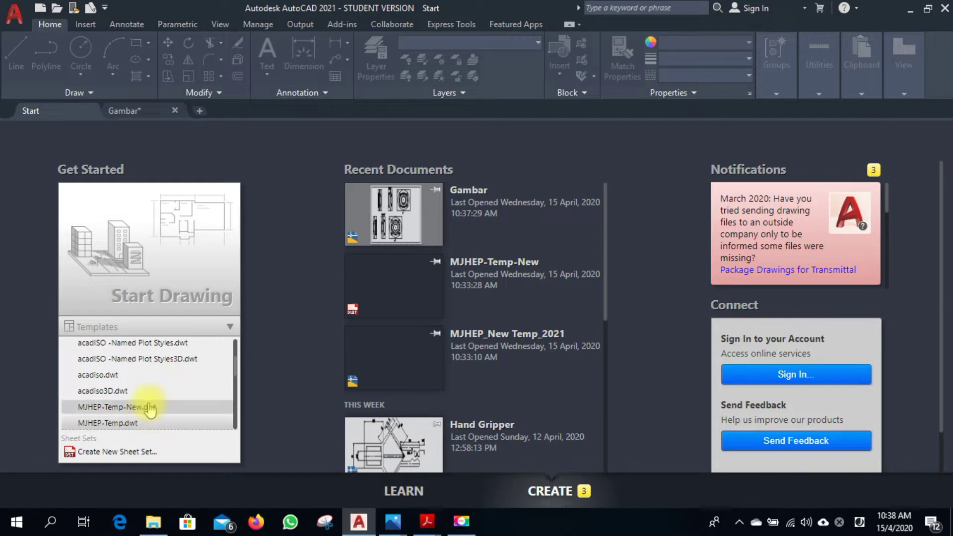
click(149, 406)
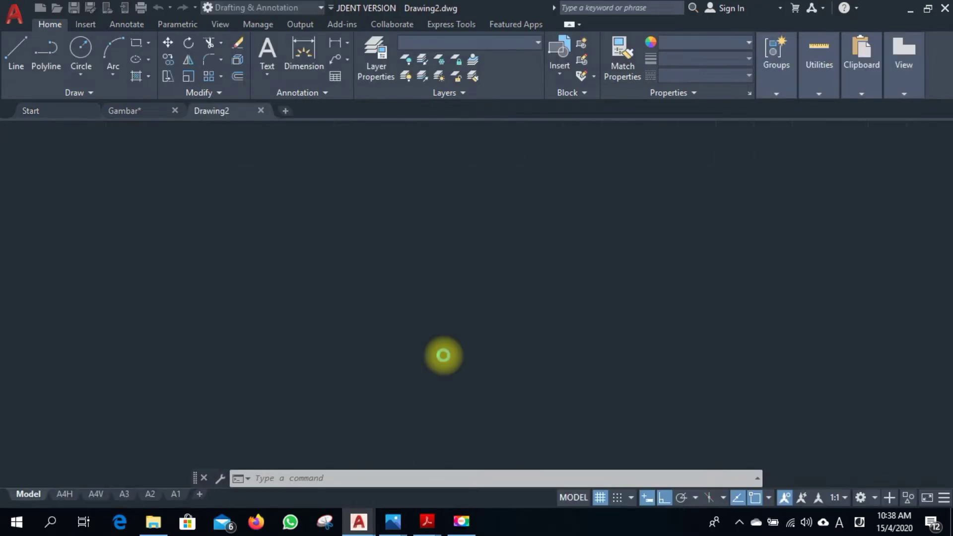
middle_drag(261, 381, 368, 361)
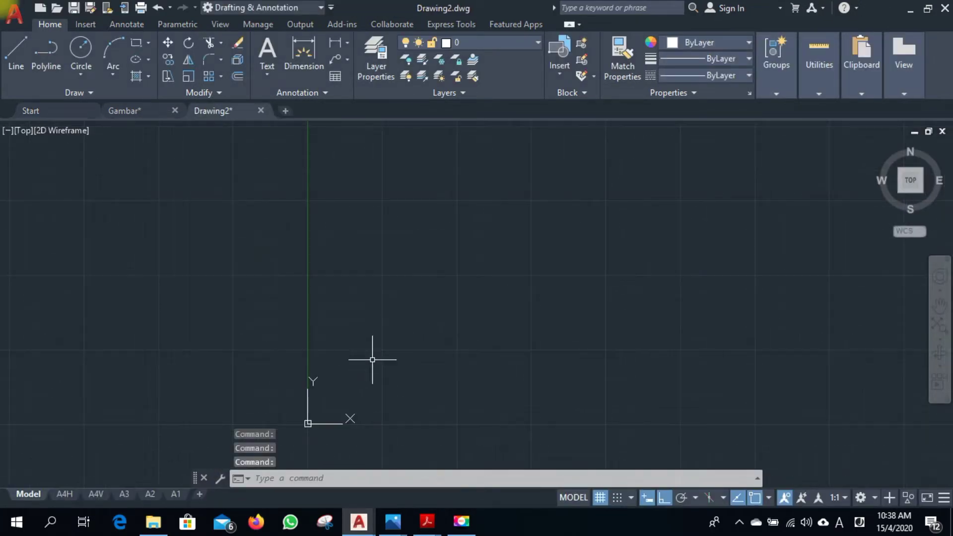
scroll(403, 295, up, 3)
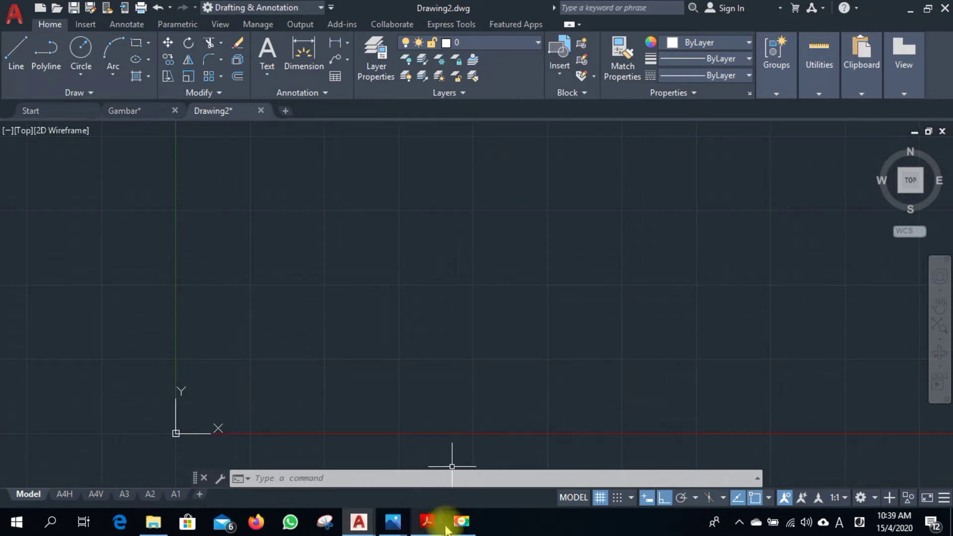
Check the 03-1 reference image in Photos, then return to Drawing2.
click(403, 519)
click(495, 453)
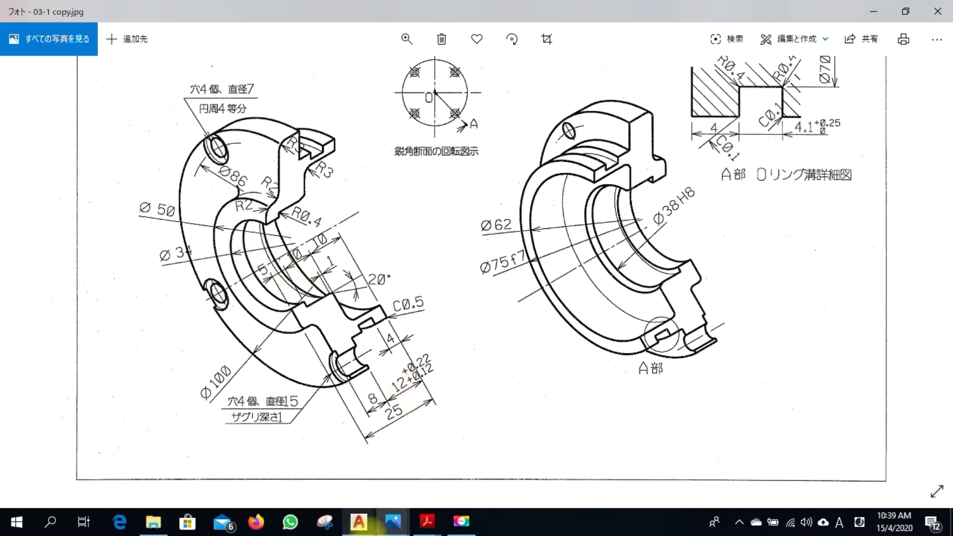
click(358, 521)
click(389, 451)
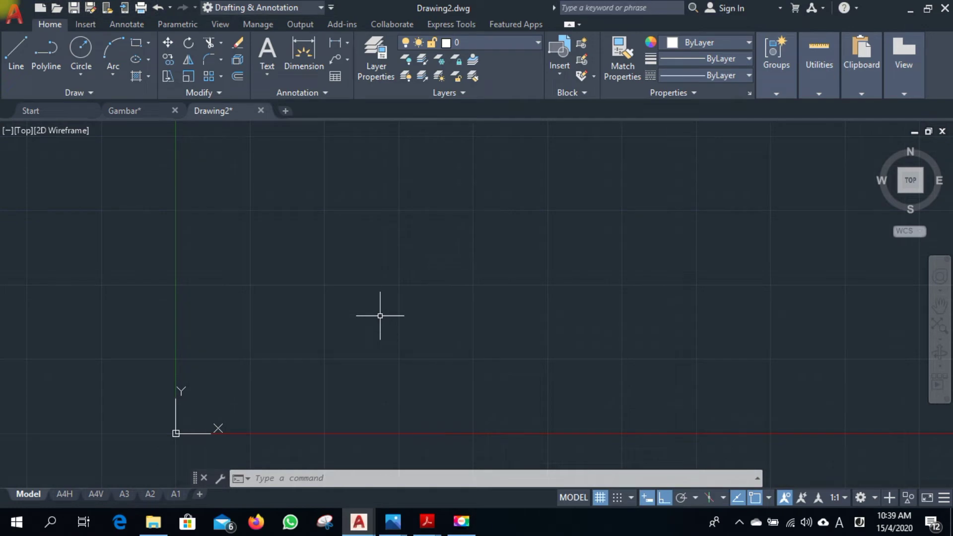
Draw a 25-unit horizontal line starting at 200,200.
text(l)
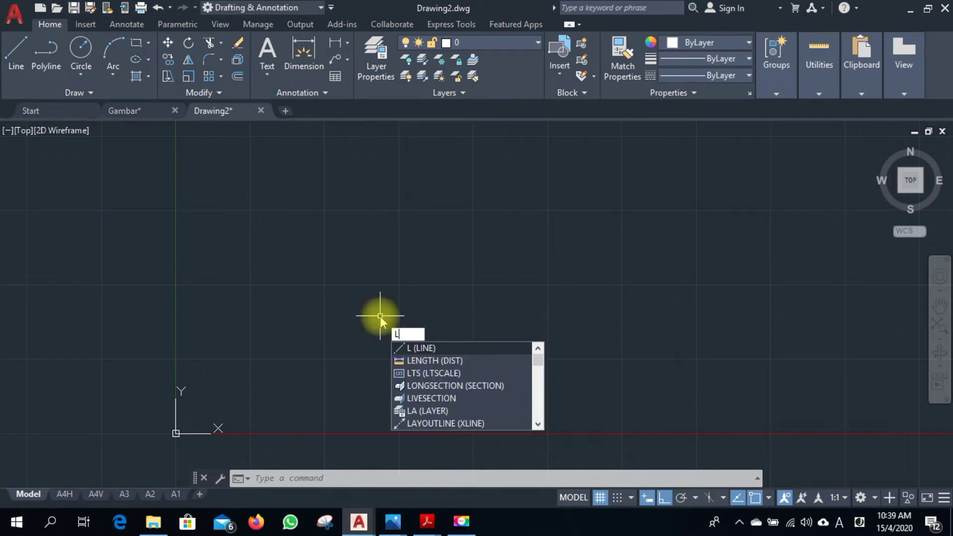
key(Return)
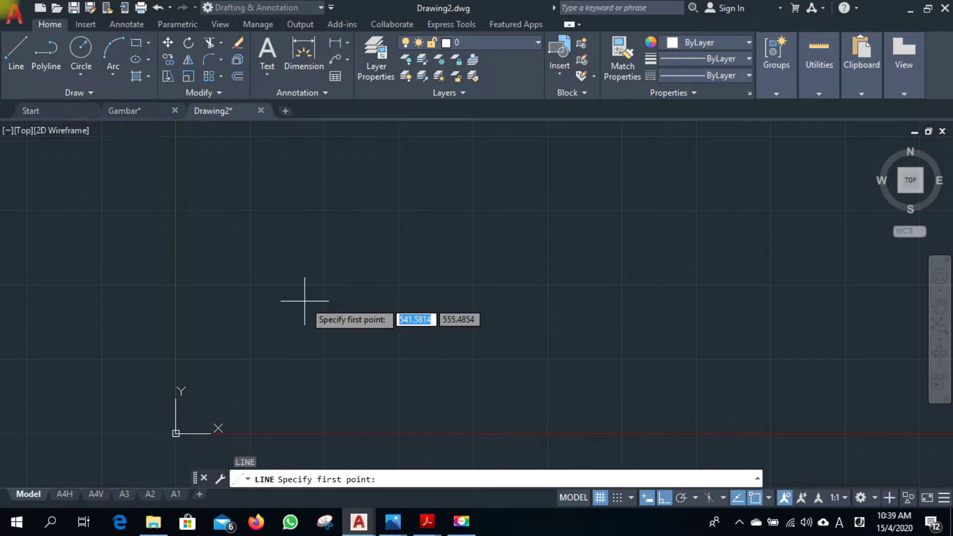
text(200)
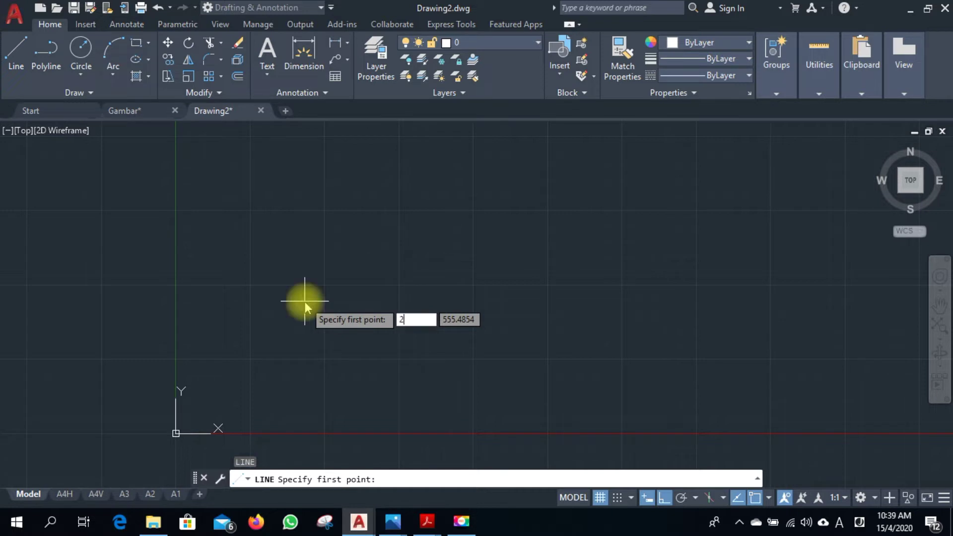
key(Tab)
text(200)
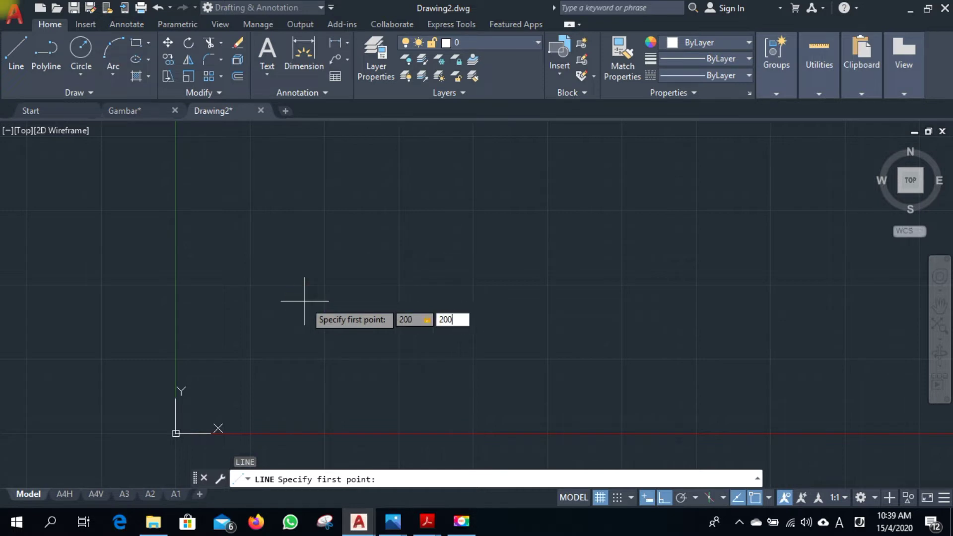
key(Return)
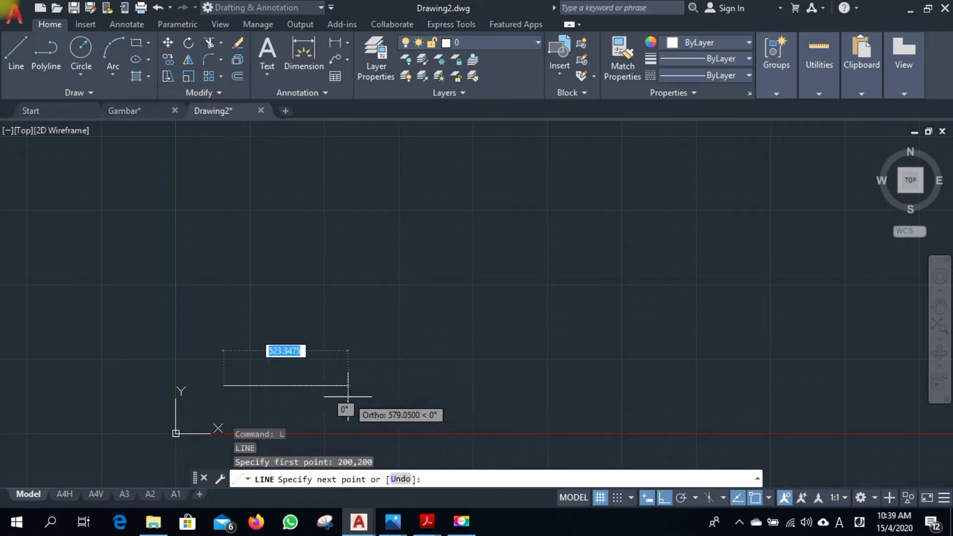
text(25)
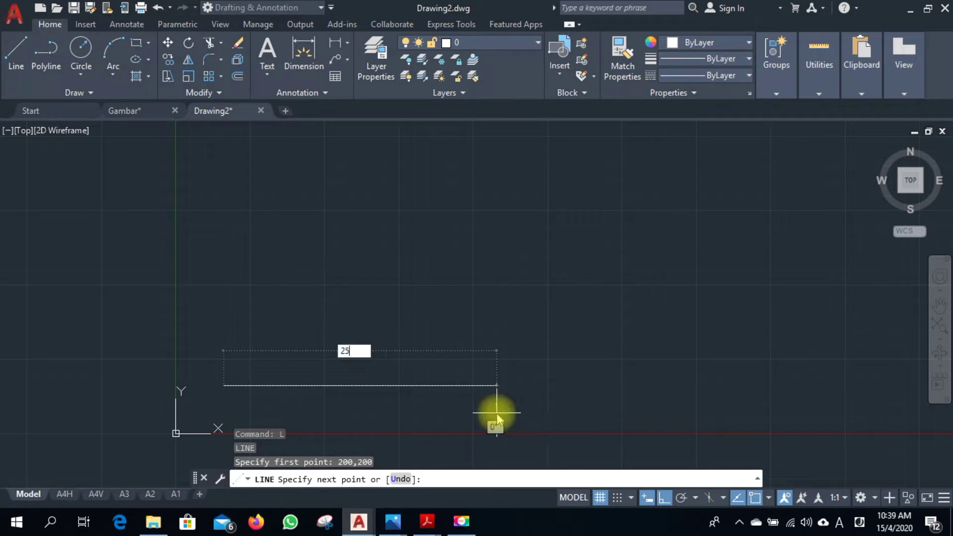
key(Return)
key(Escape)
scroll(266, 314, down, 3)
scroll(266, 314, up, 5)
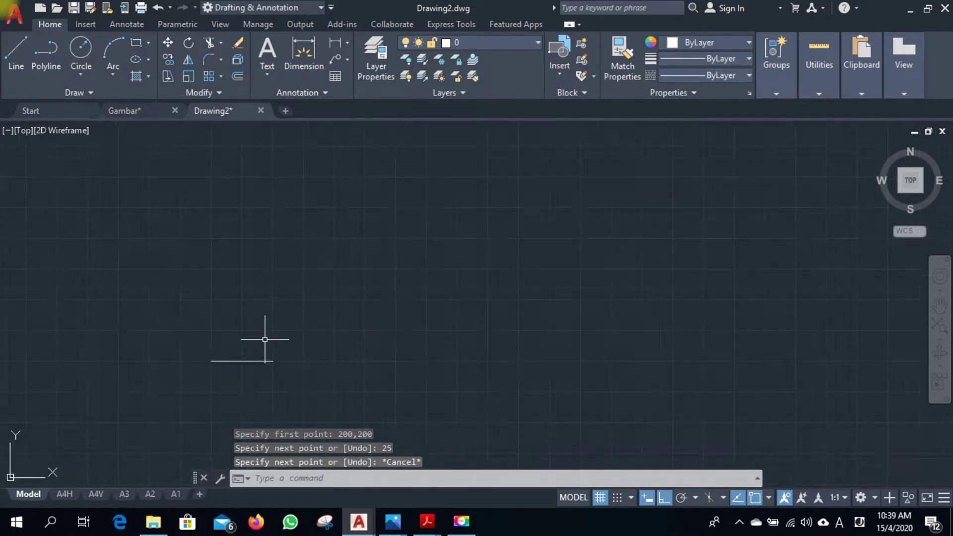
middle_drag(283, 367, 440, 259)
scroll(462, 254, down, 4)
middle_drag(489, 286, 461, 321)
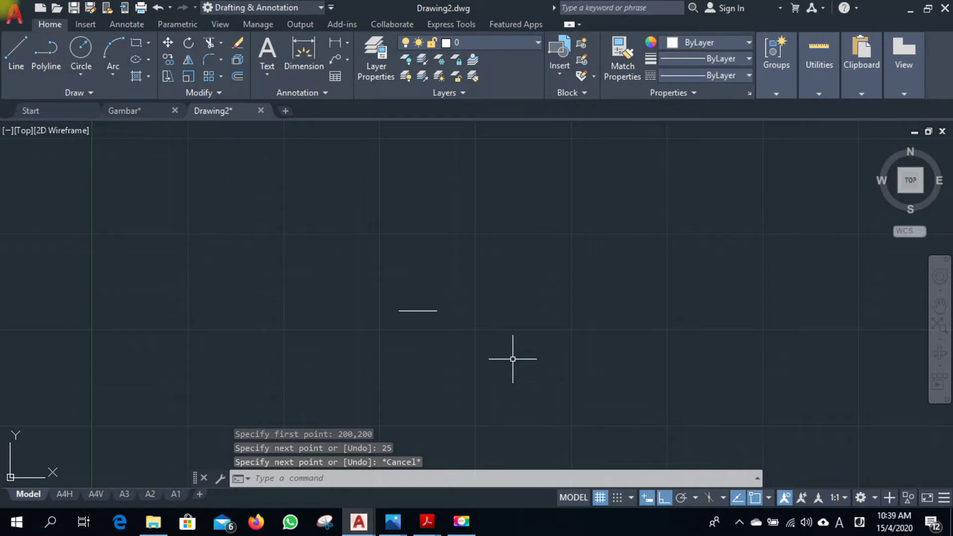
Draw a vertical line rising from the horizontal line's left endpoint.
text(L)
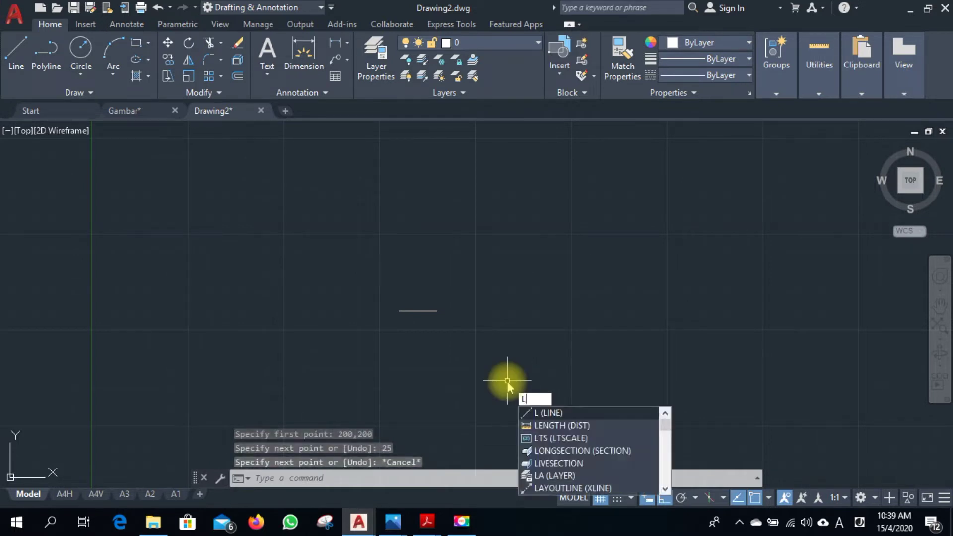
key(Return)
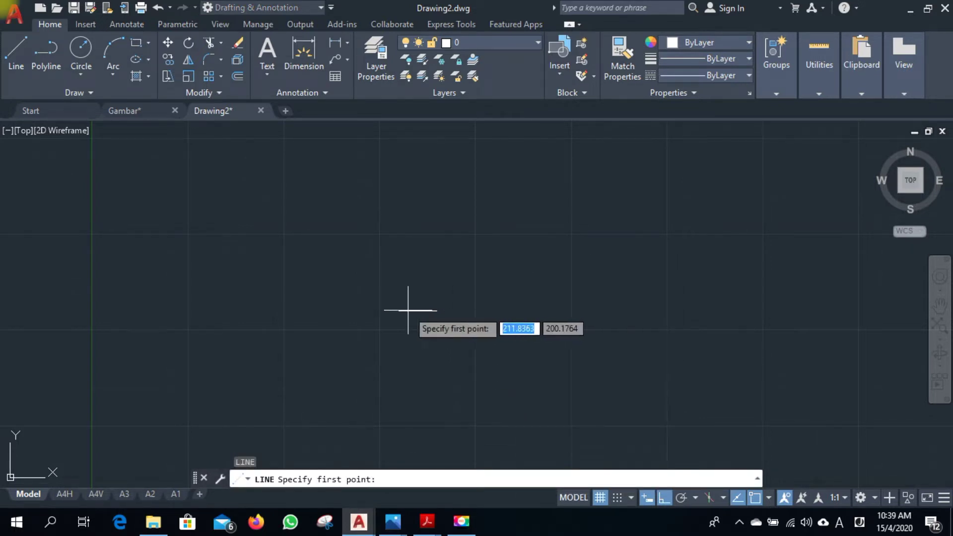
click(399, 310)
click(399, 173)
key(Escape)
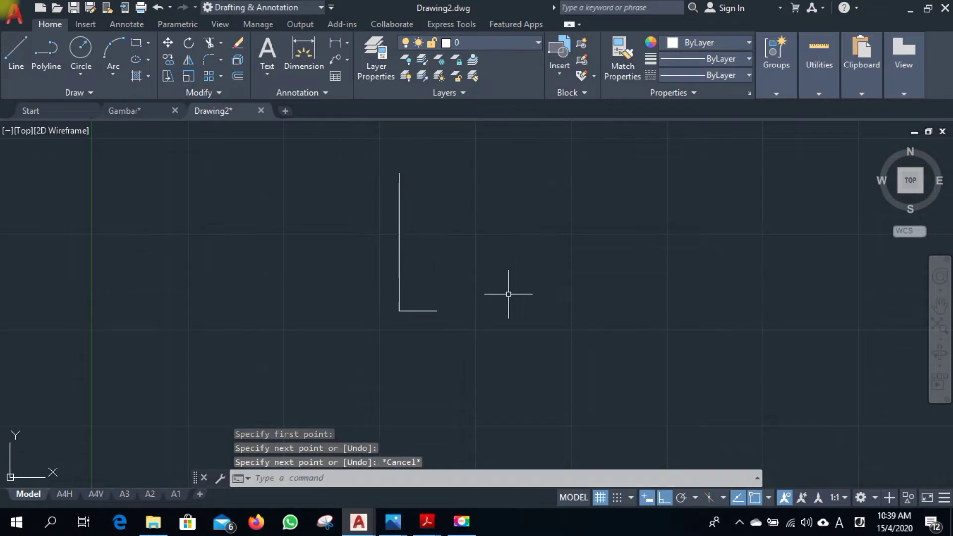
click(392, 519)
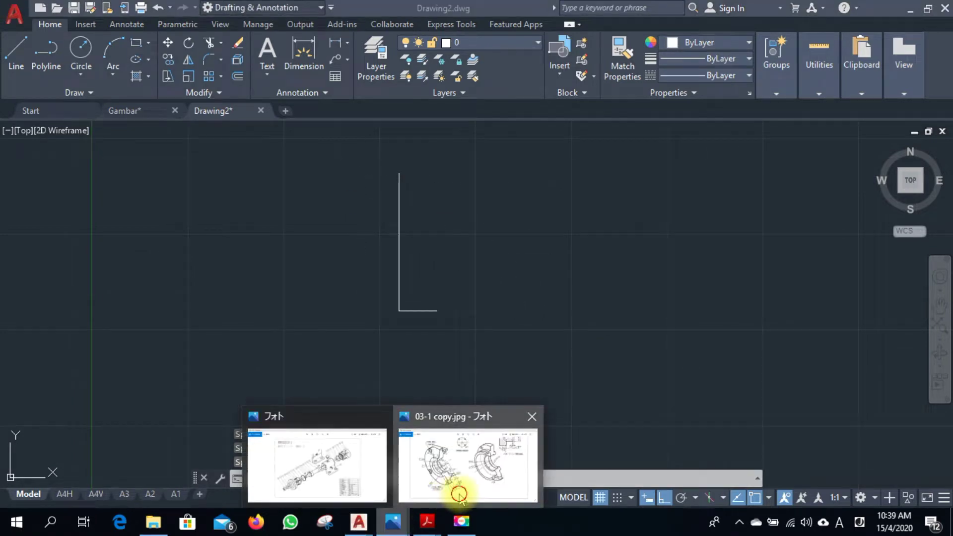
Recheck 03-1 copy.jpg in Photos, then bring Gambar.dwg back in AutoCAD.
click(455, 492)
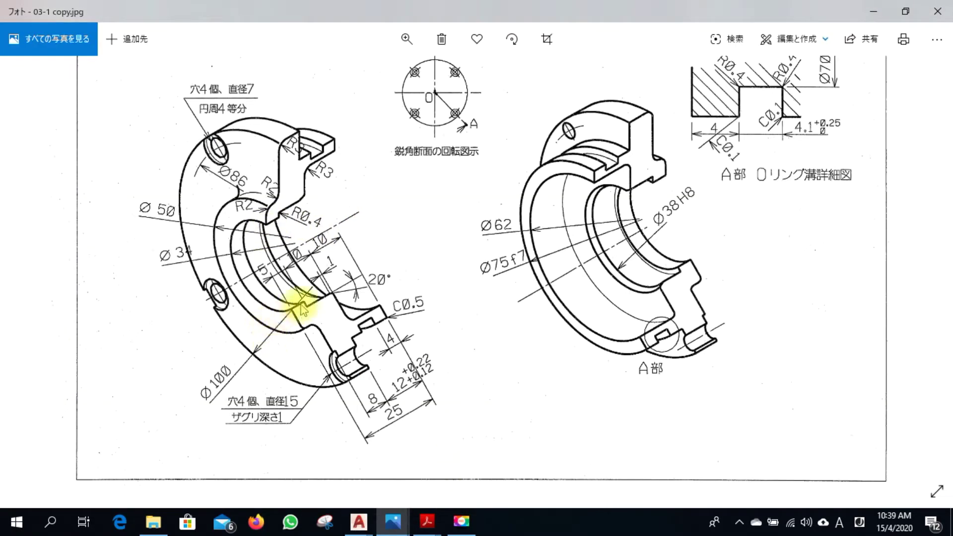
click(358, 521)
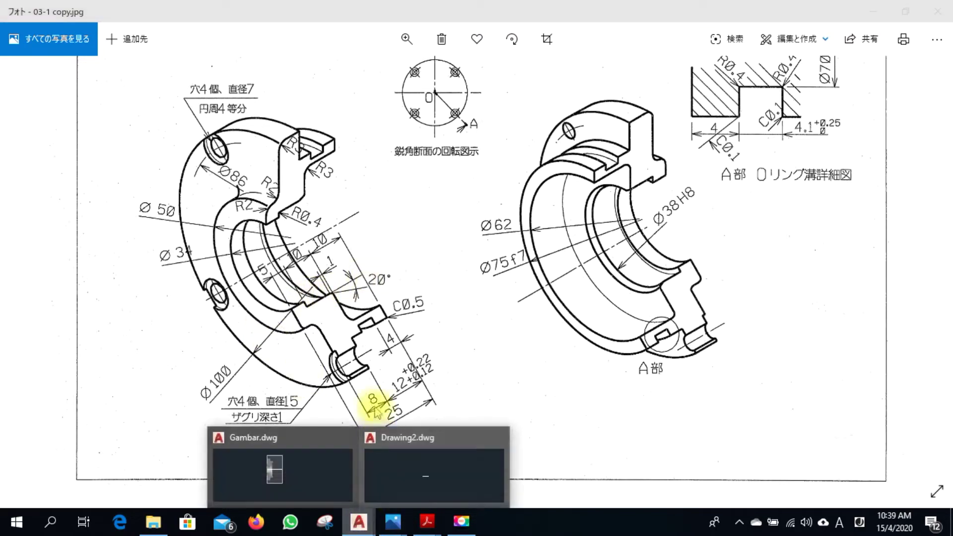
click(341, 480)
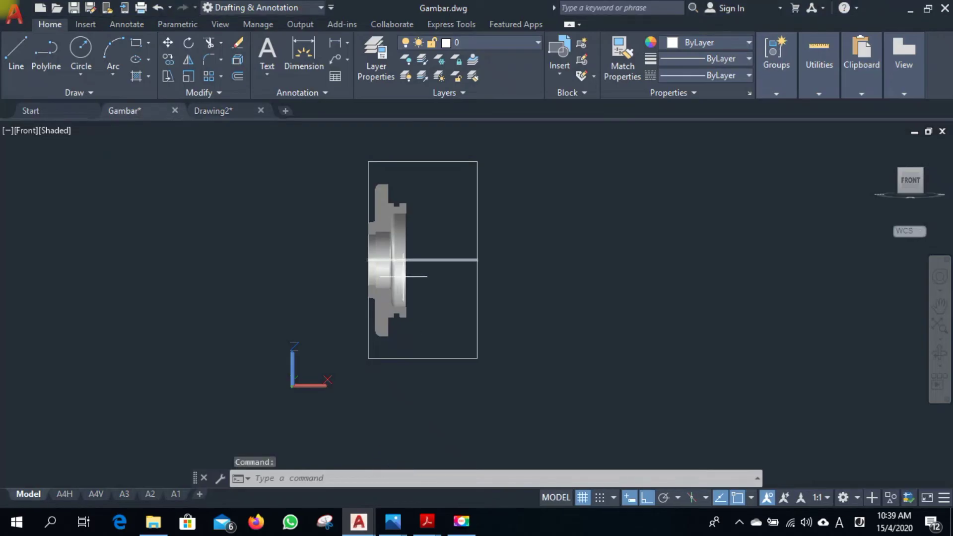
In Drawing2, copy the vertical line 5, 15 and 25 units to the right.
click(214, 110)
key(Escape)
click(399, 242)
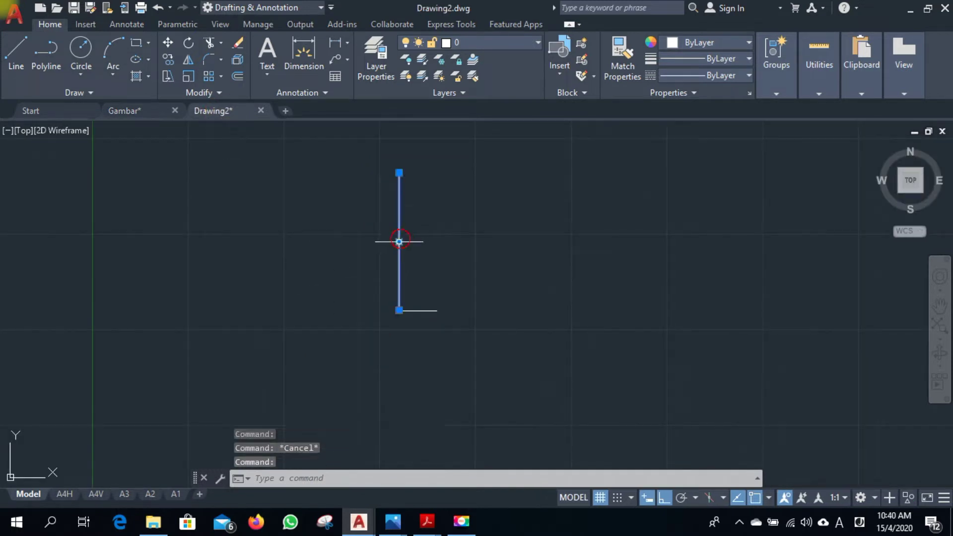
text(co)
key(Return)
click(453, 250)
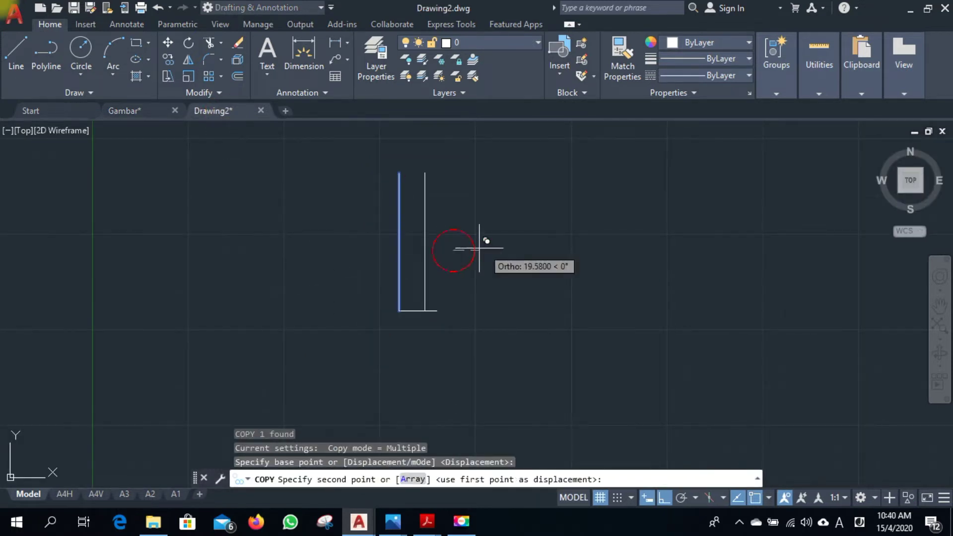
text(5)
key(Return)
text(15)
key(Return)
text(25)
key(Return)
key(Escape)
Zoom around and compare the lines against the reference part drawing.
scroll(460, 272, up, 2)
scroll(419, 306, down, 2)
scroll(419, 305, up, 3)
scroll(408, 330, down, 1)
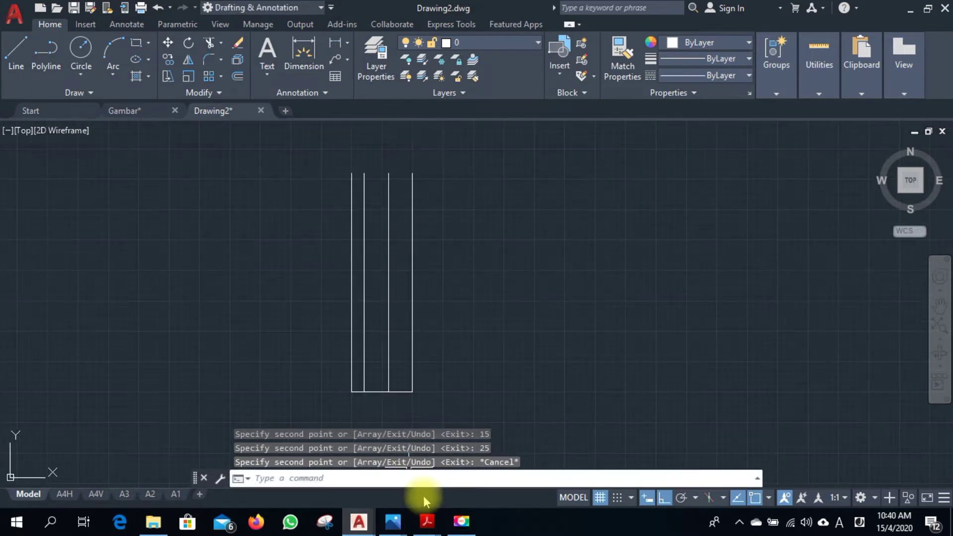
click(436, 478)
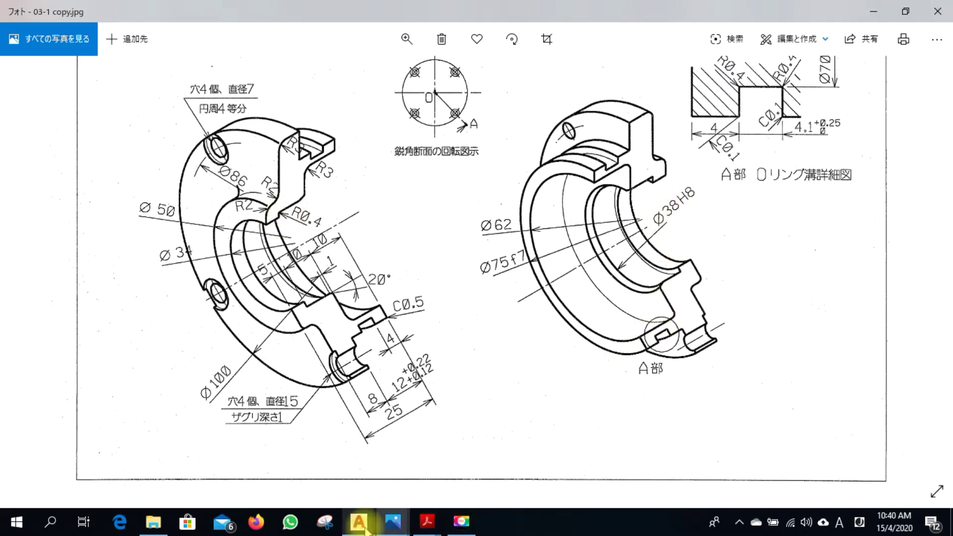
click(392, 442)
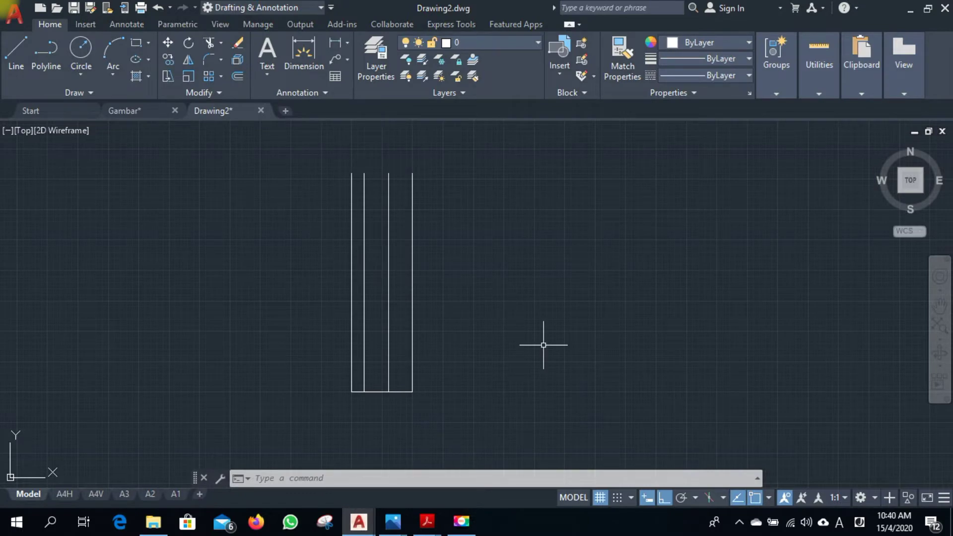
Copy the bottom horizontal line 17 and 19 units upward as crossbars.
text(l)
key(Escape)
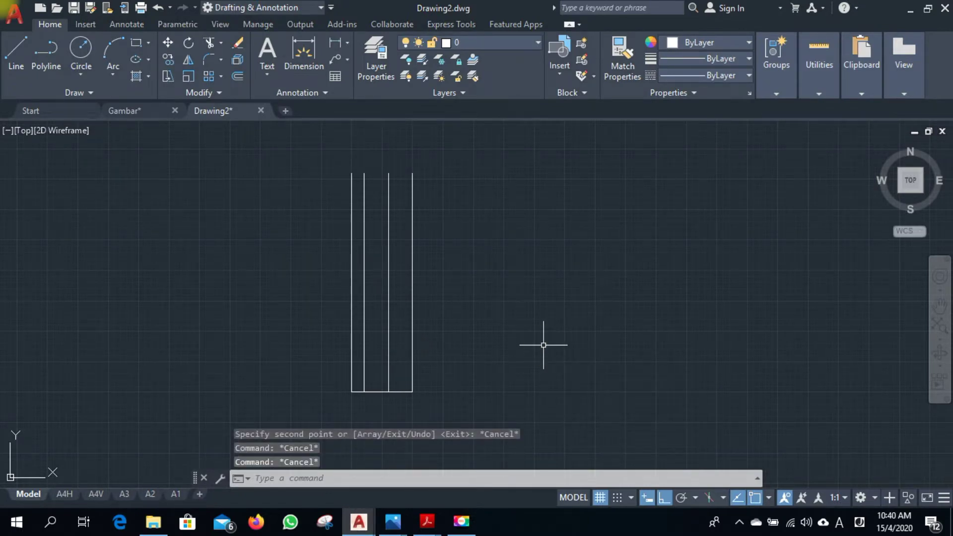
click(405, 393)
text(c)
key(Return)
click(501, 367)
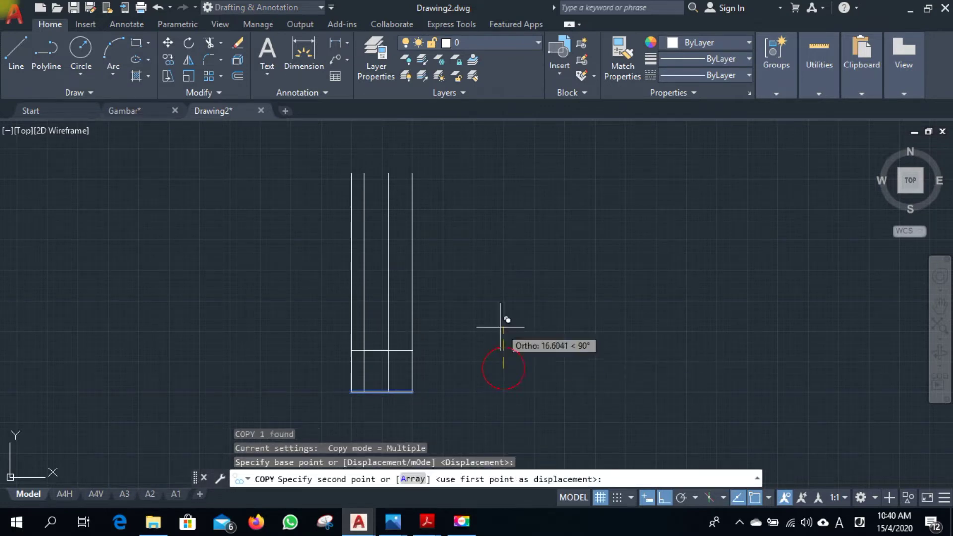
text(17)
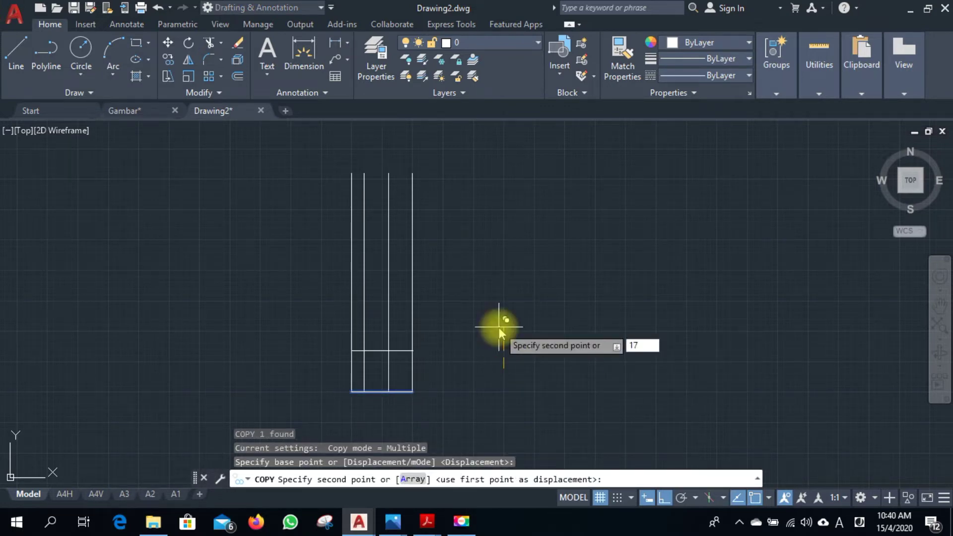
key(Return)
text(1)
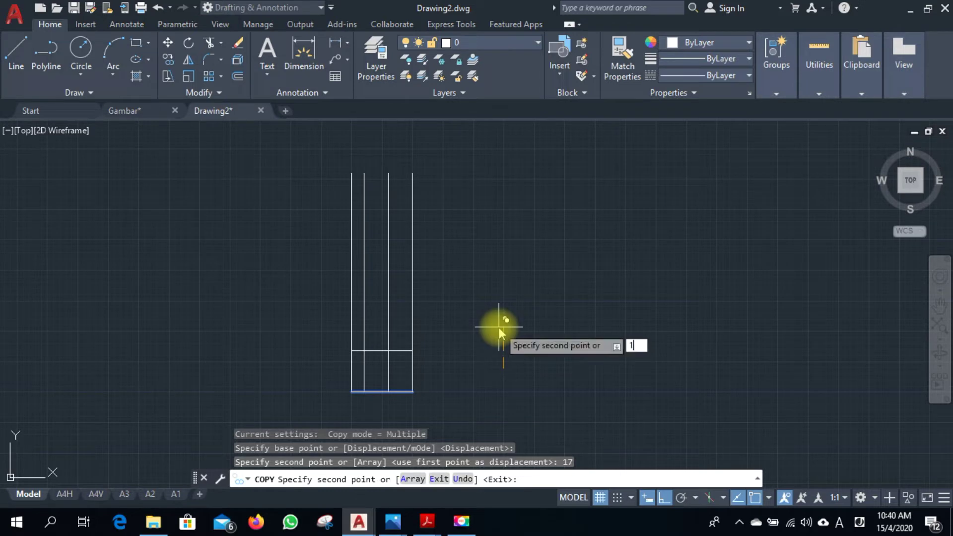
text(9)
key(Return)
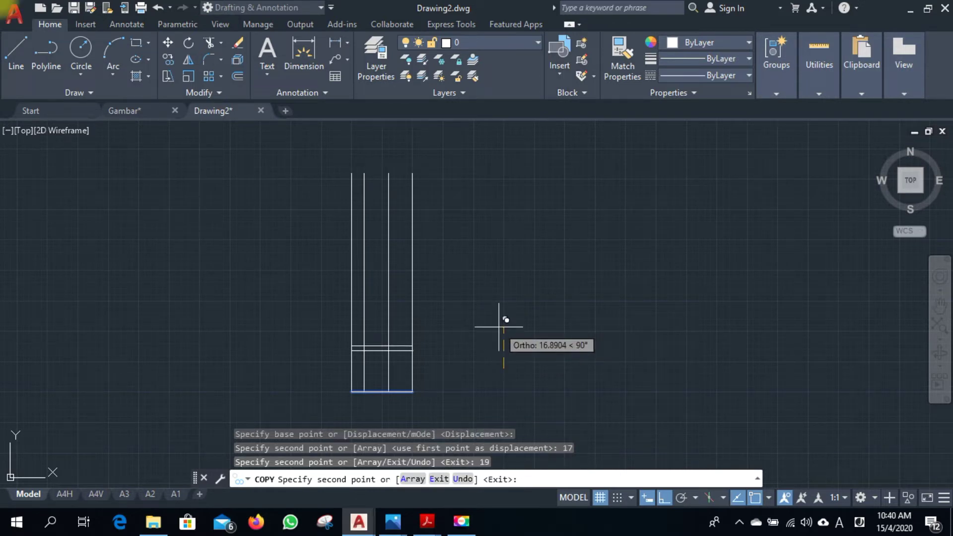
key(Escape)
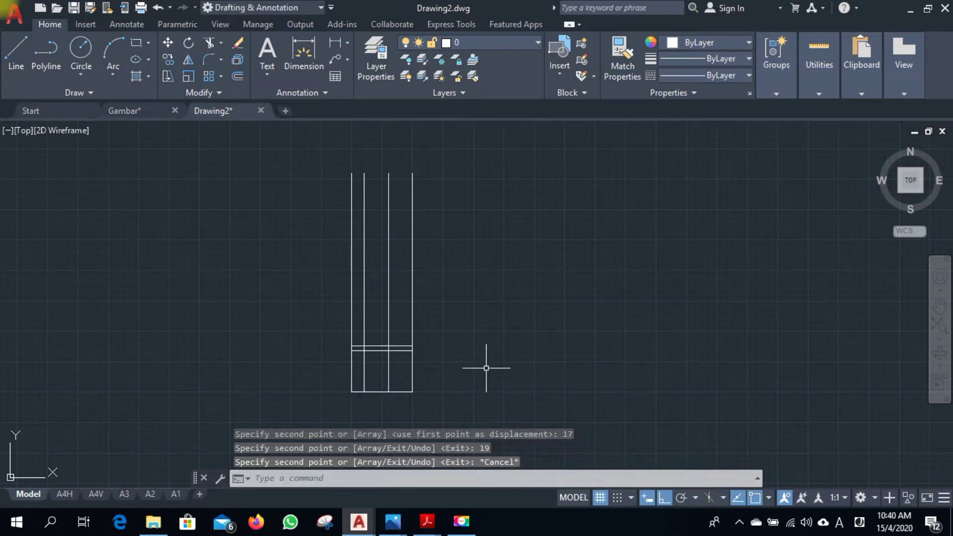
scroll(478, 366, up, 2)
Trim away the middle of the lower crossbar.
text(tr)
key(Return)
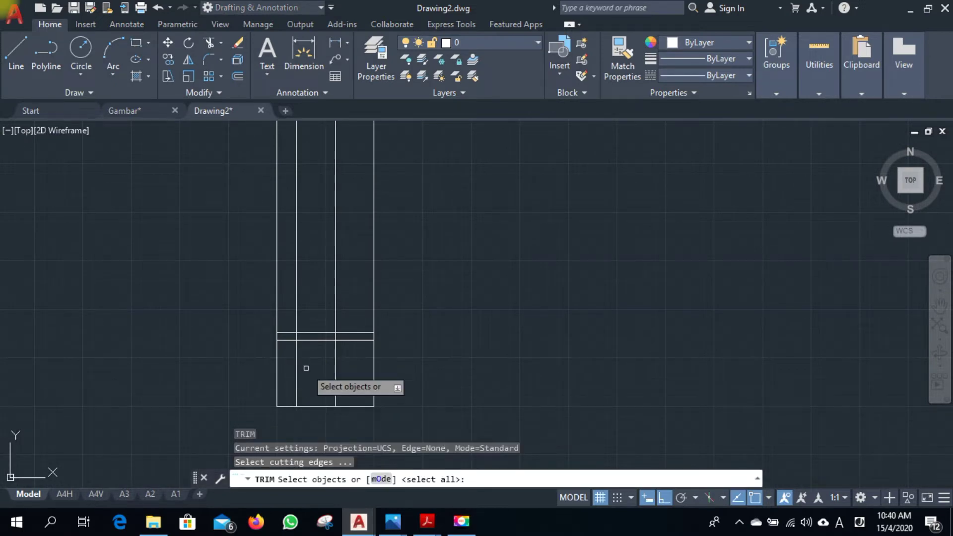
key(Return)
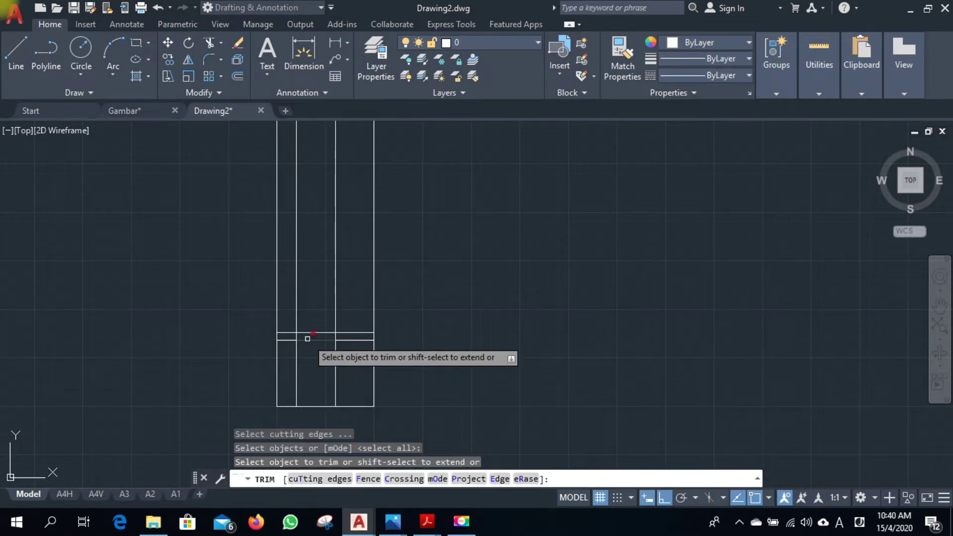
click(307, 339)
click(340, 342)
key(Escape)
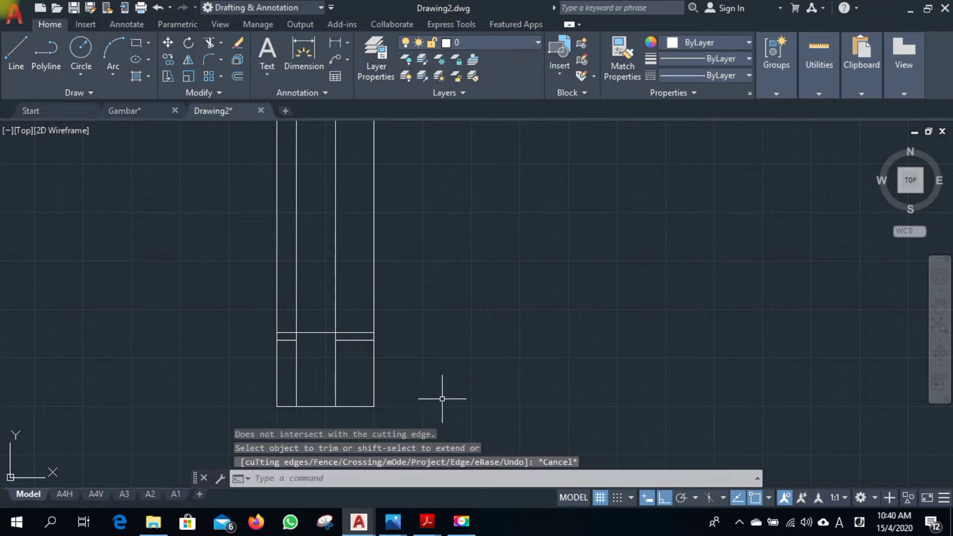
scroll(468, 407, down, 2)
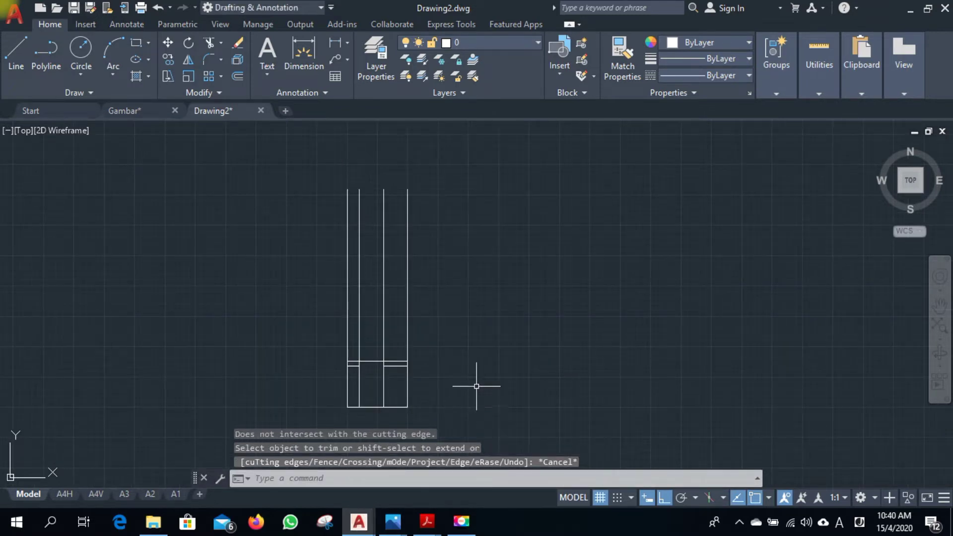
Undo the trial copies and trim, leaving only the base line.
key(ctrl+z)
key(ctrl+z)
key(ctrl+z)
key(ctrl+z)
key(ctrl+z)
key(ctrl+z)
key(ctrl+z)
scroll(446, 306, up, 3)
middle_drag(423, 298, 422, 340)
click(392, 521)
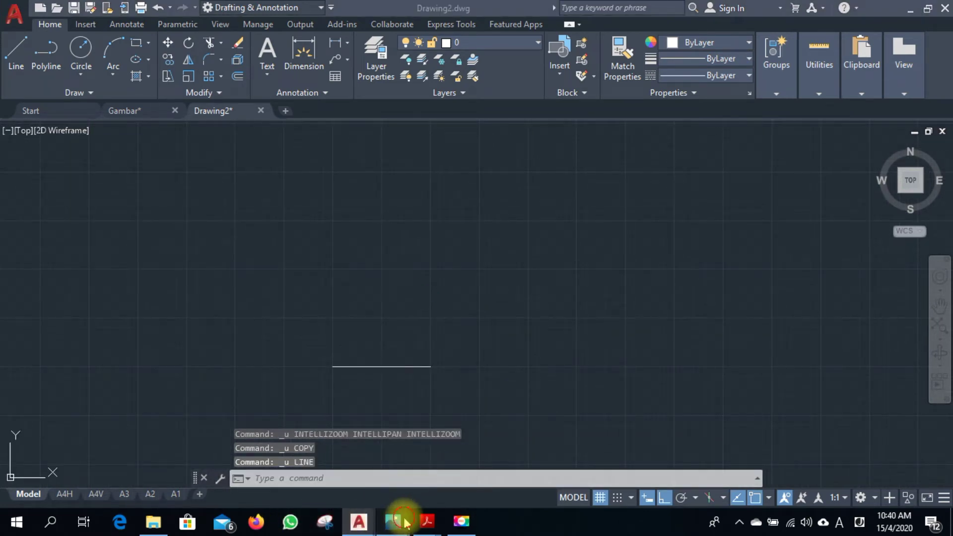
click(442, 453)
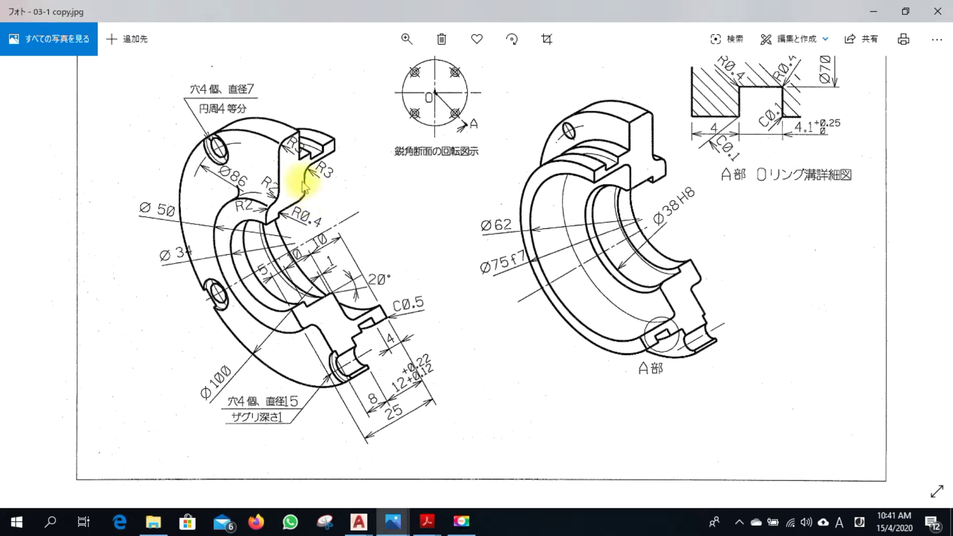
click(364, 526)
click(451, 398)
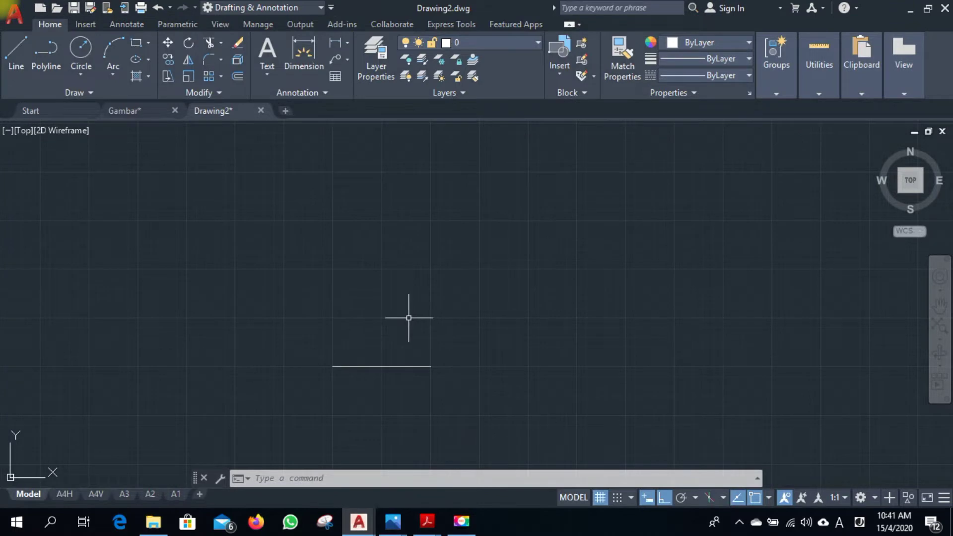
Start a line 17 units above the base, drawing 5, 2, 10, 12 and 10 unit segments.
key(l)
key(Return)
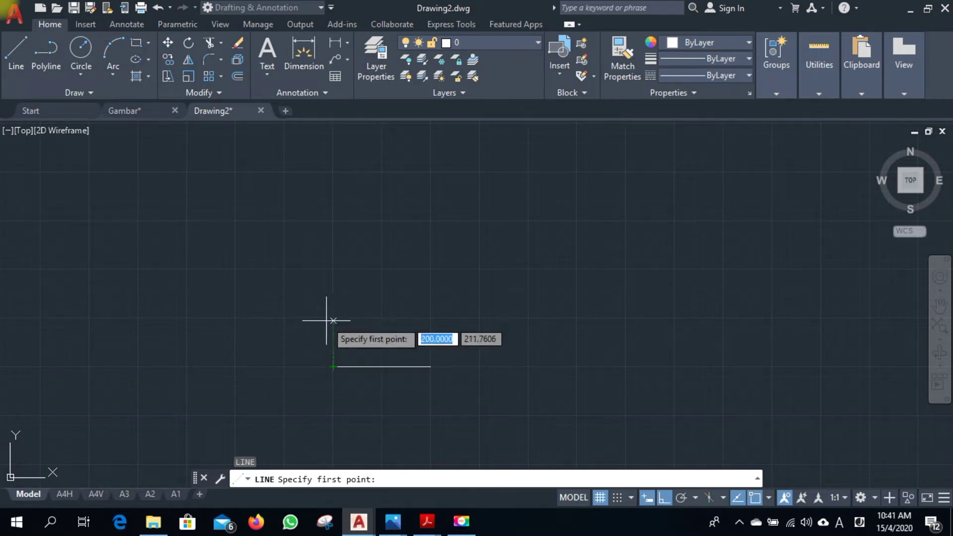
text(17)
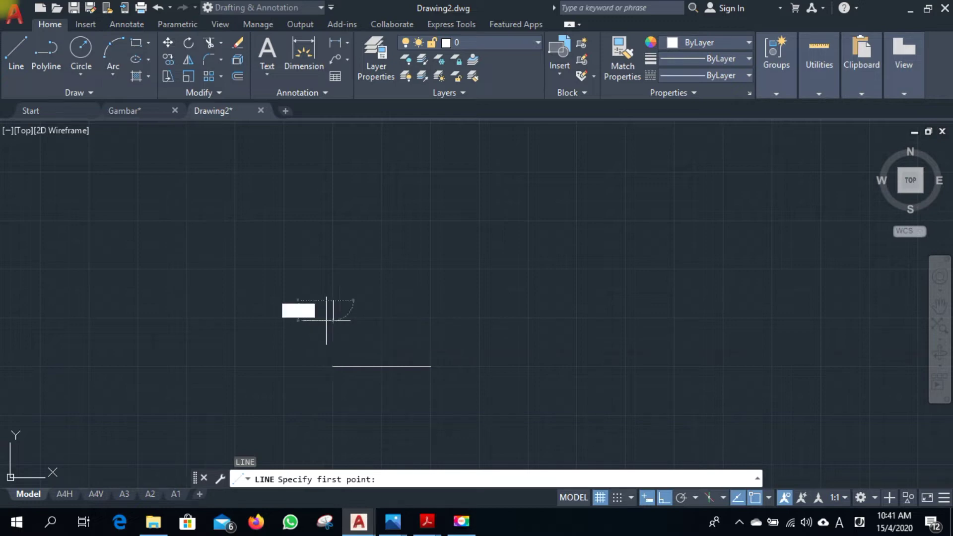
key(Return)
text(5)
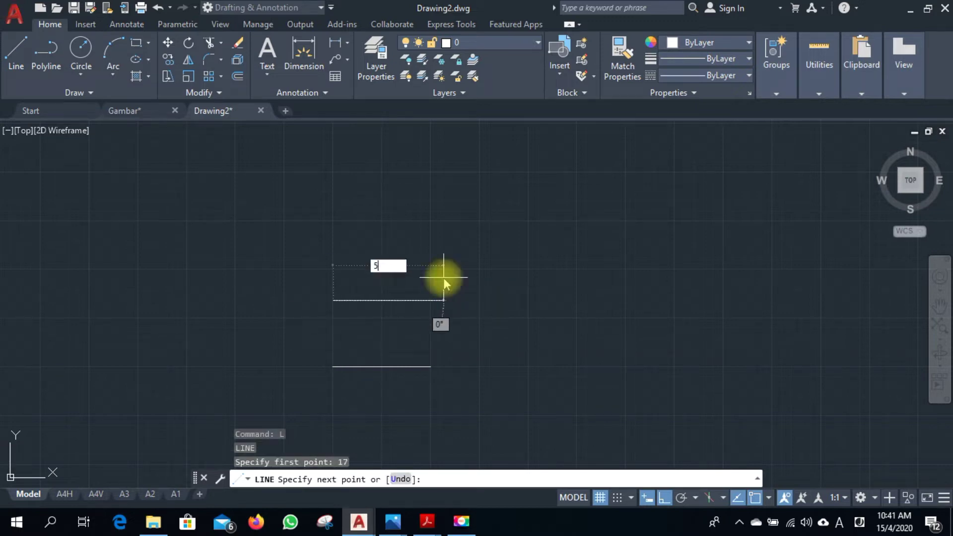
key(Return)
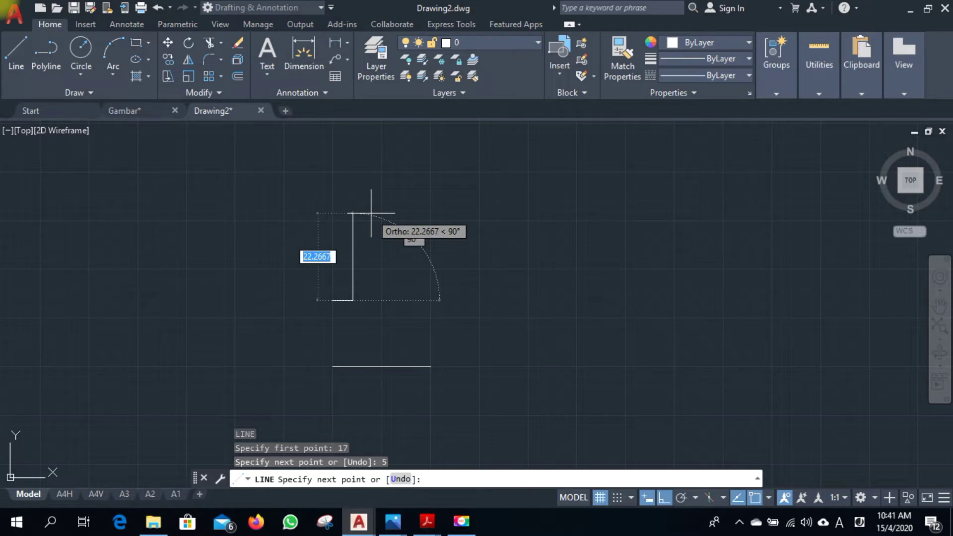
text(2)
key(Return)
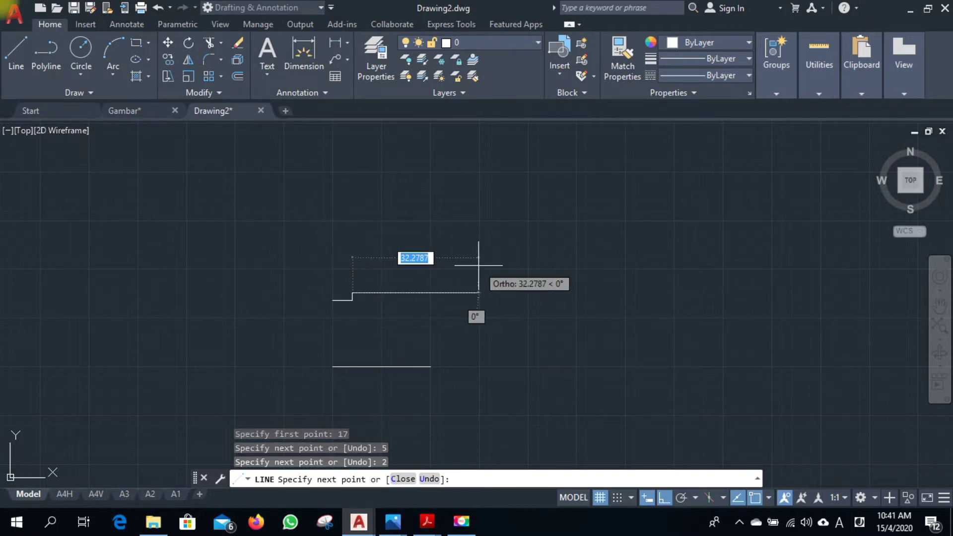
text(10)
key(Return)
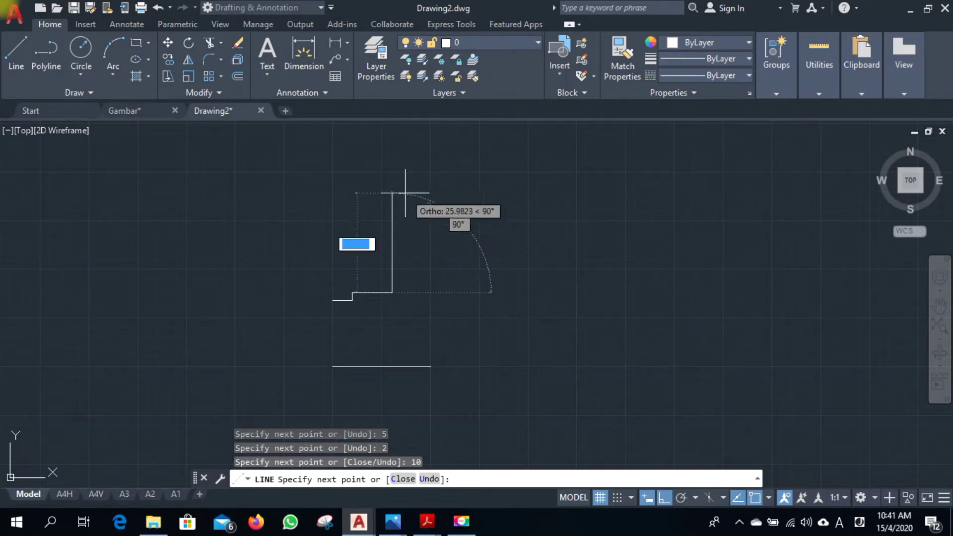
text(12)
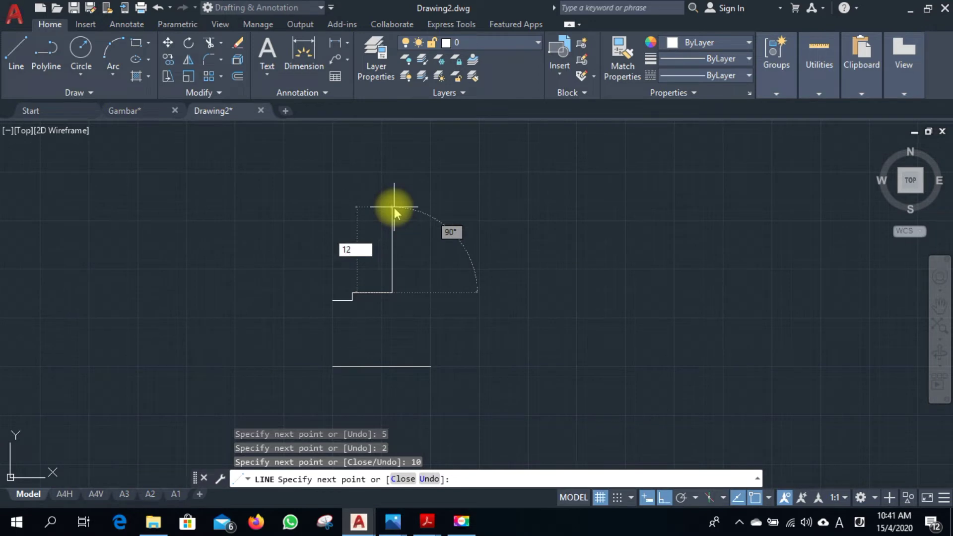
key(Return)
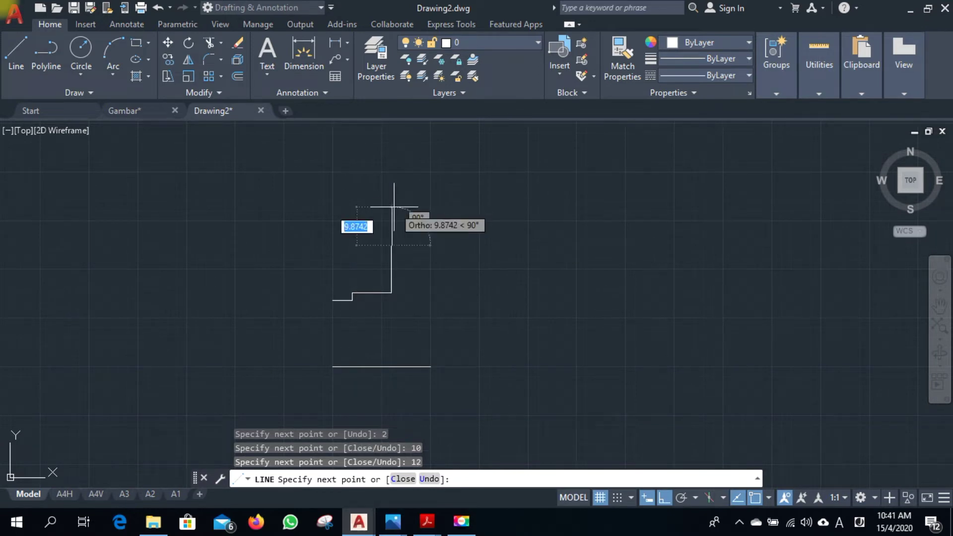
text(10)
key(Return)
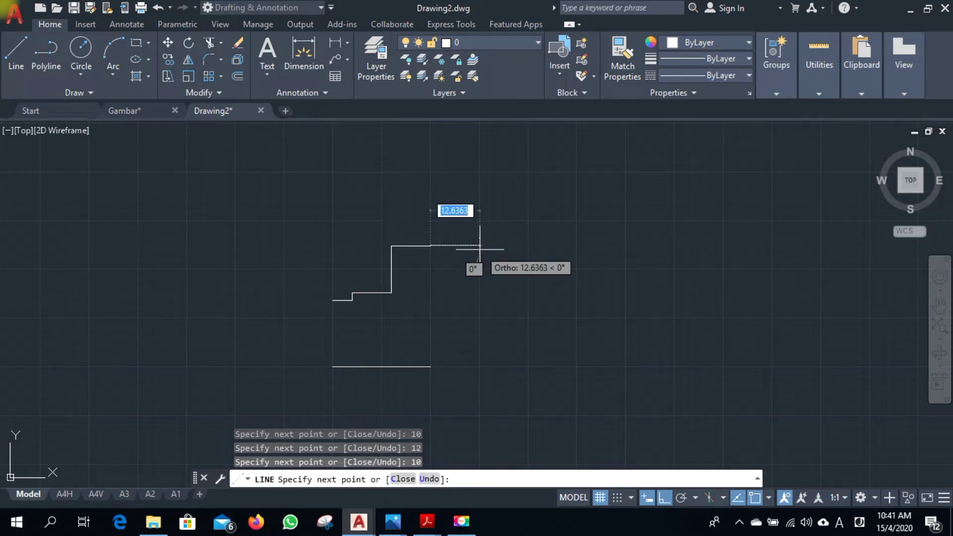
After checking the reference, continue with 6.5, 1 and 12.5 unit segments.
click(392, 523)
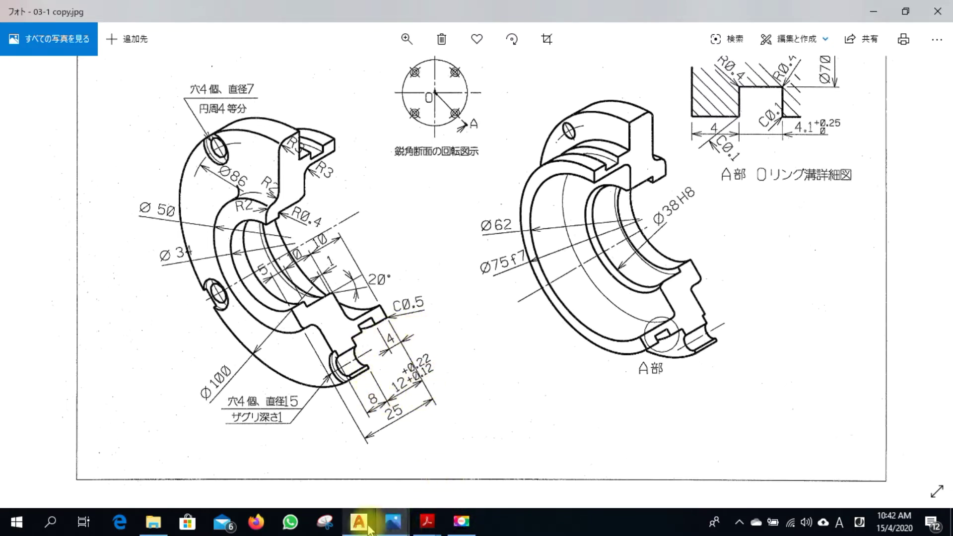
click(424, 452)
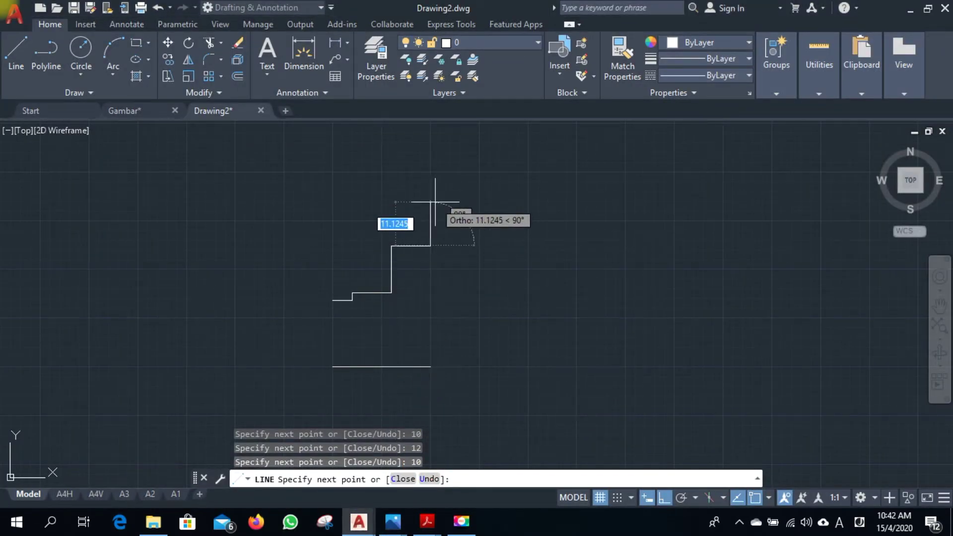
text(6.5)
key(Return)
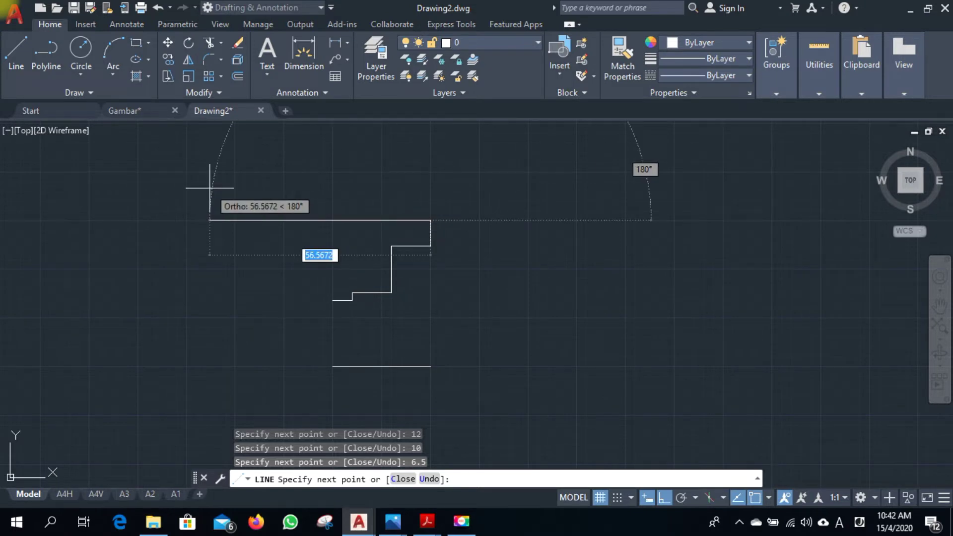
text(12)
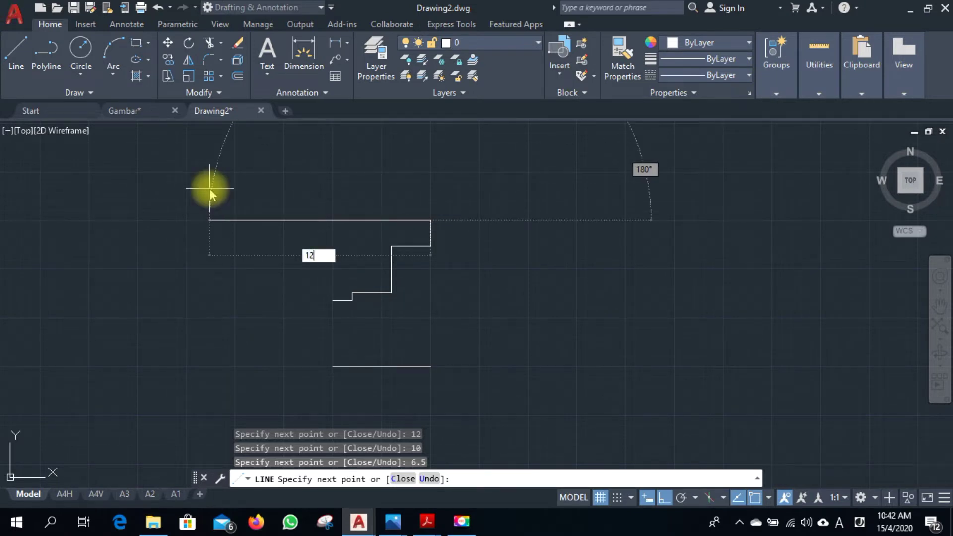
key(Return)
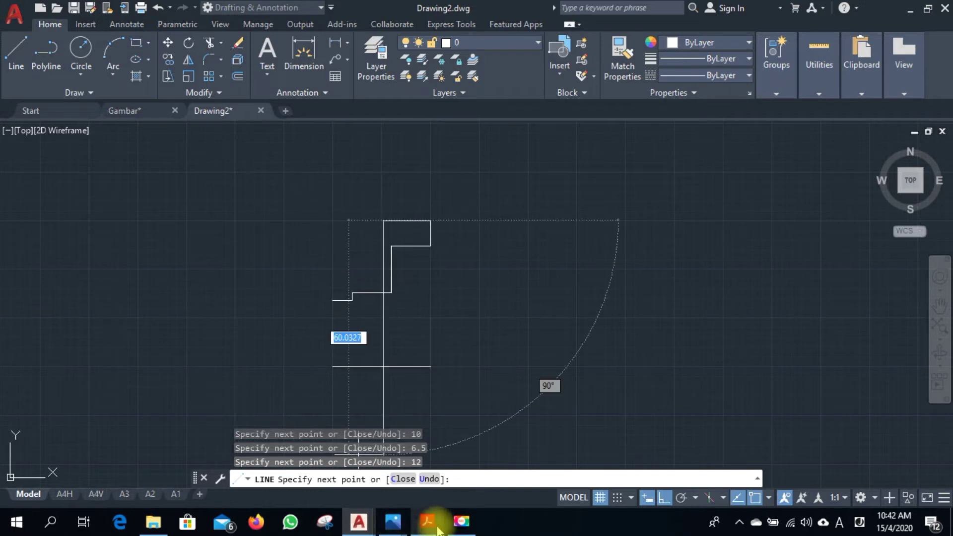
click(488, 437)
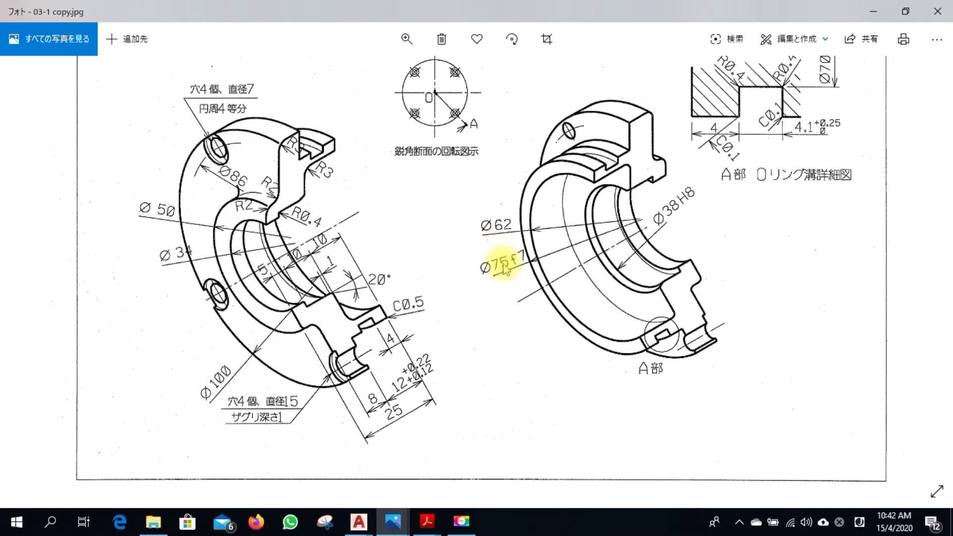
click(358, 521)
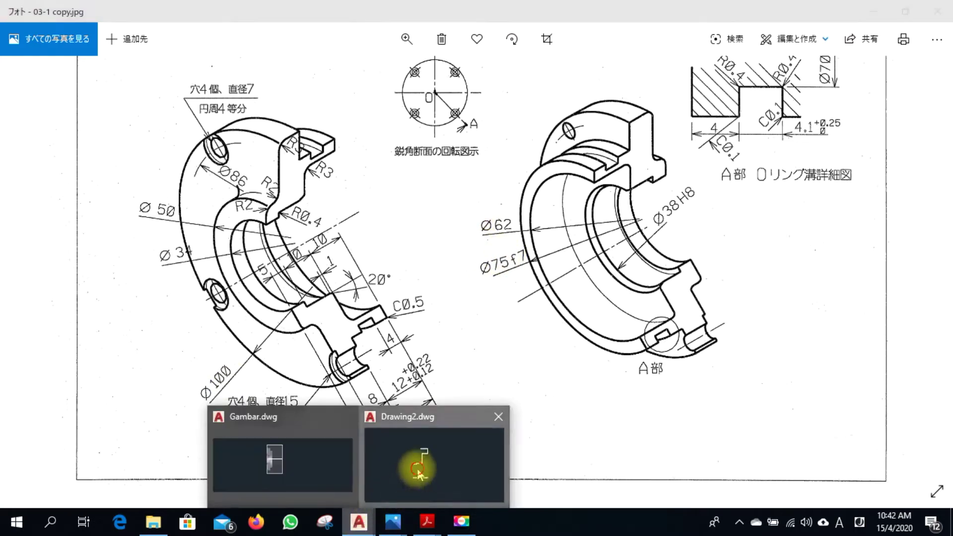
click(418, 474)
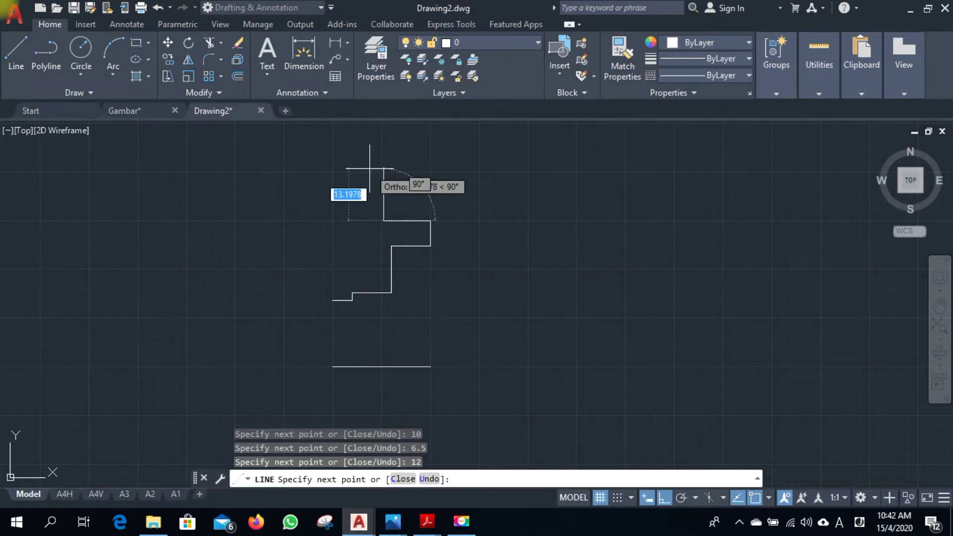
text(12.5)
key(Return)
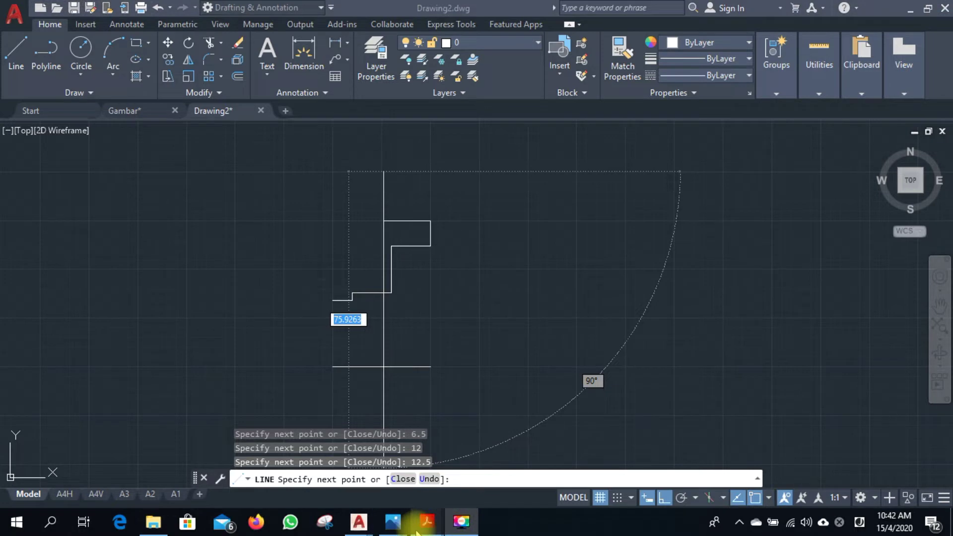
Add the 12.5, 8, 25 and 5 unit segments per the reference drawing.
mouse_move(392, 521)
click(471, 469)
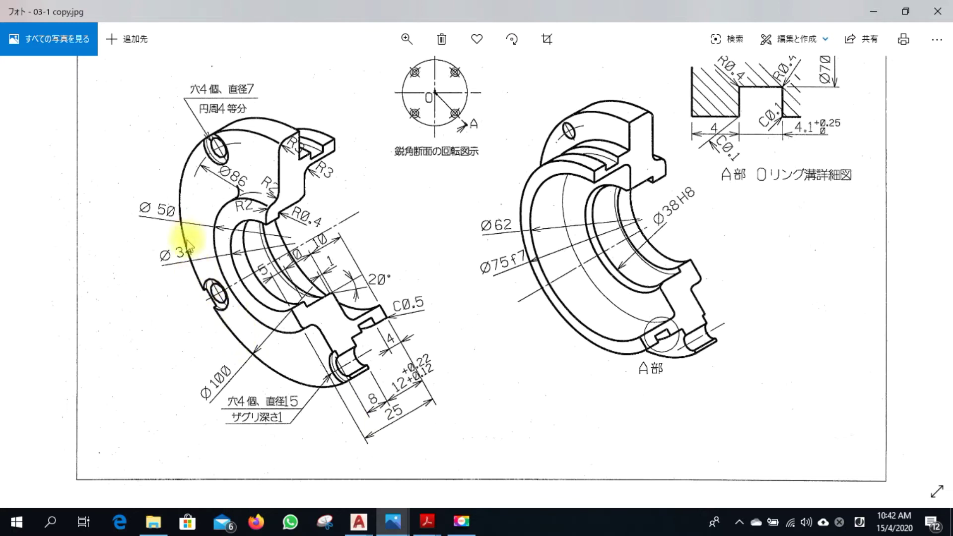
click(361, 508)
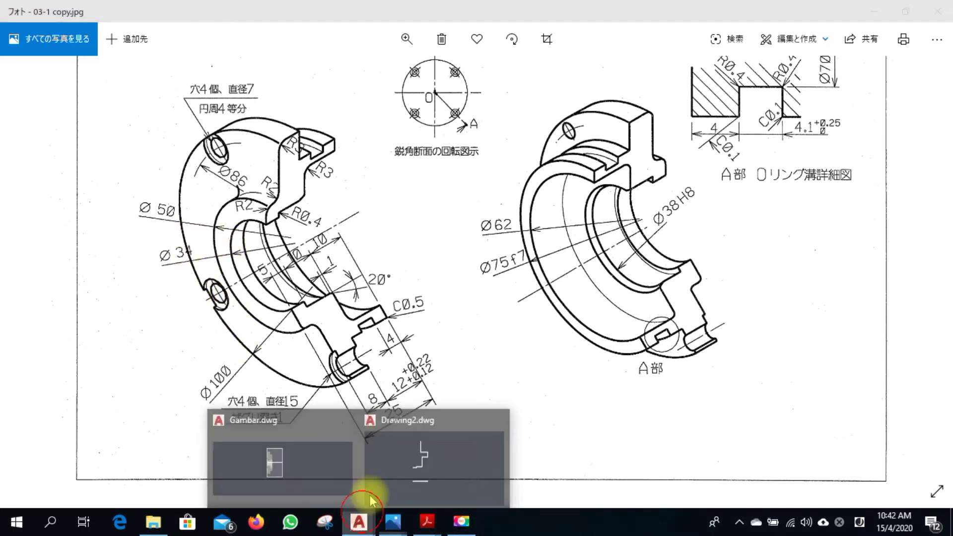
click(453, 404)
text(12.5)
key(Return)
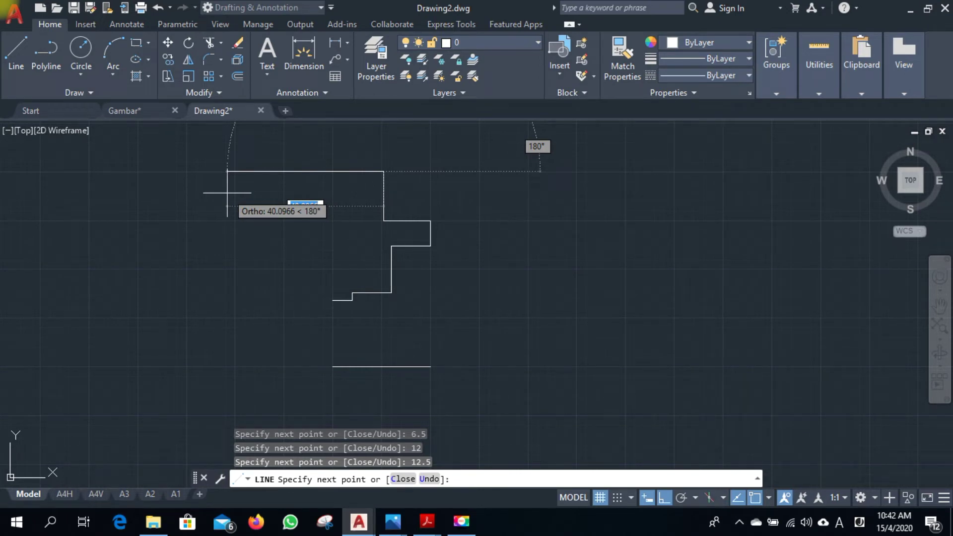
text(8)
key(Return)
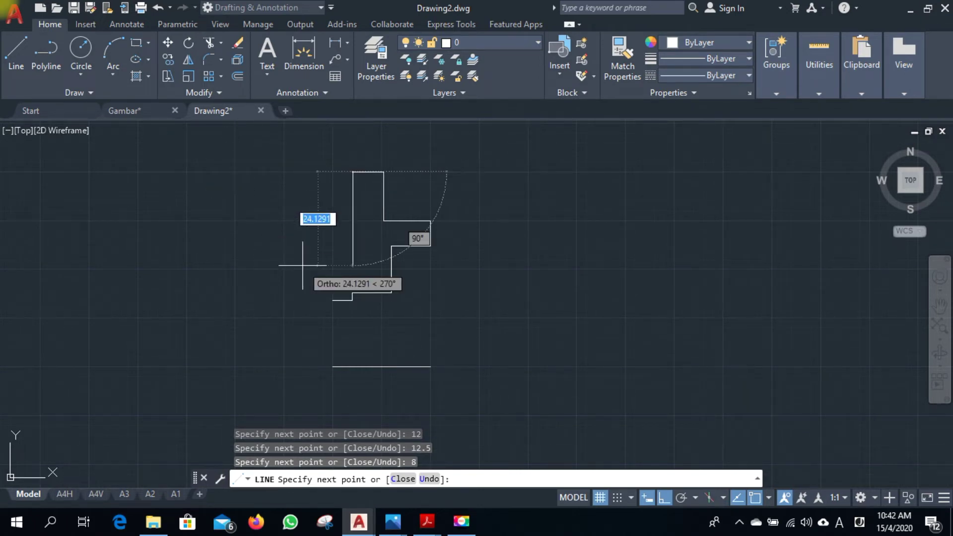
text(25)
key(Return)
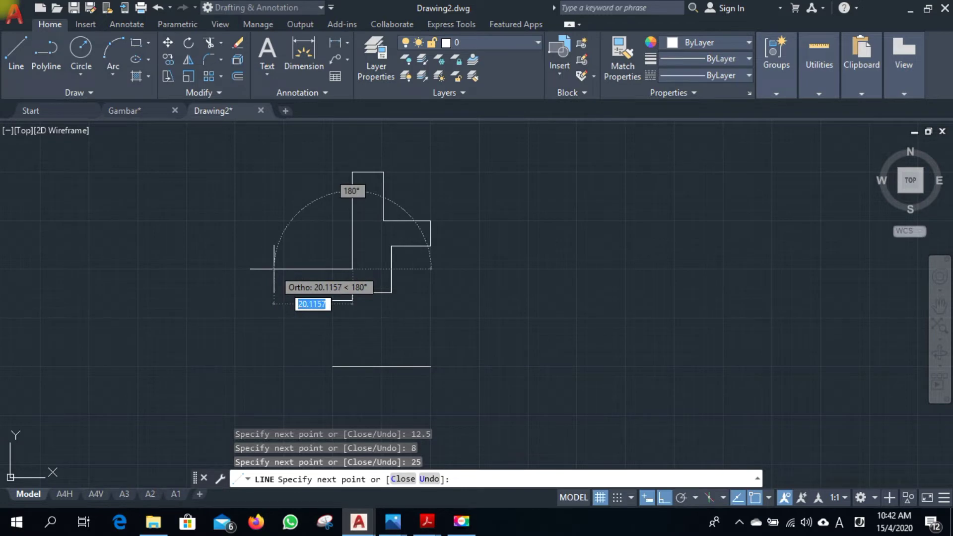
text(5)
key(Return)
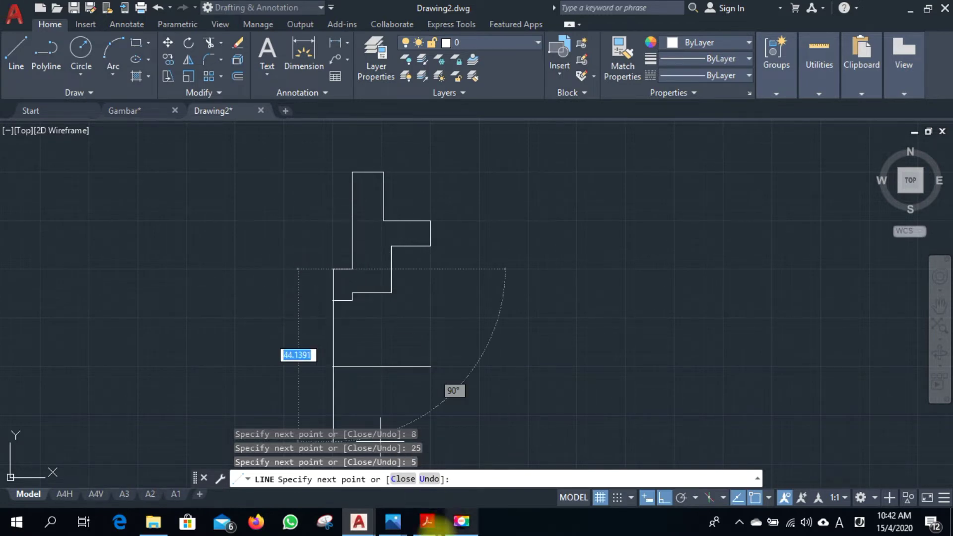
Recheck the reference, then close the outline back to its start point.
click(437, 456)
mouse_move(359, 521)
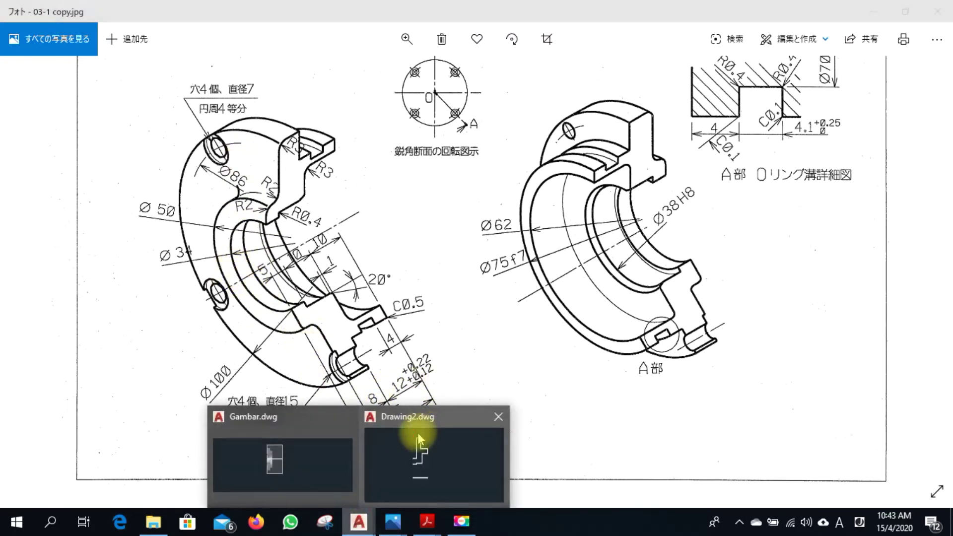
click(418, 433)
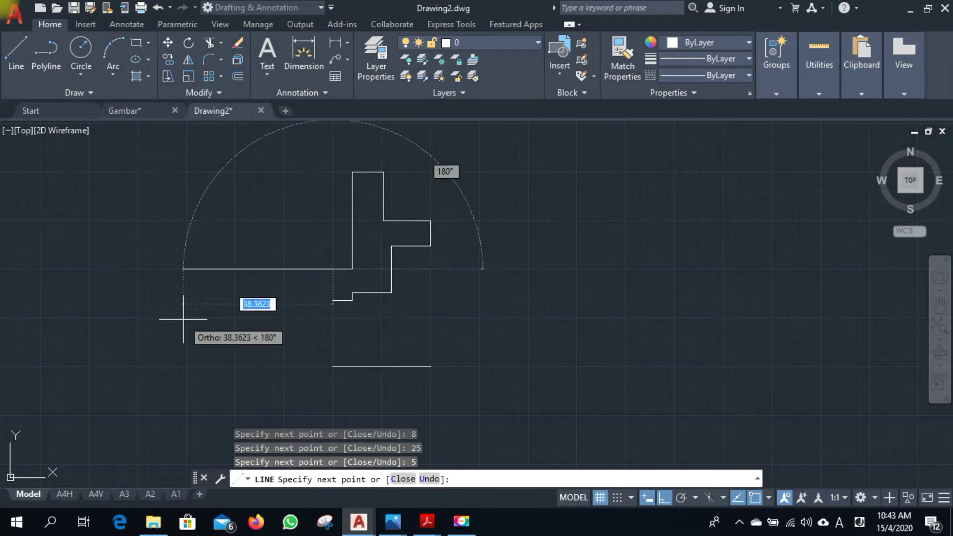
text(c)
key(Return)
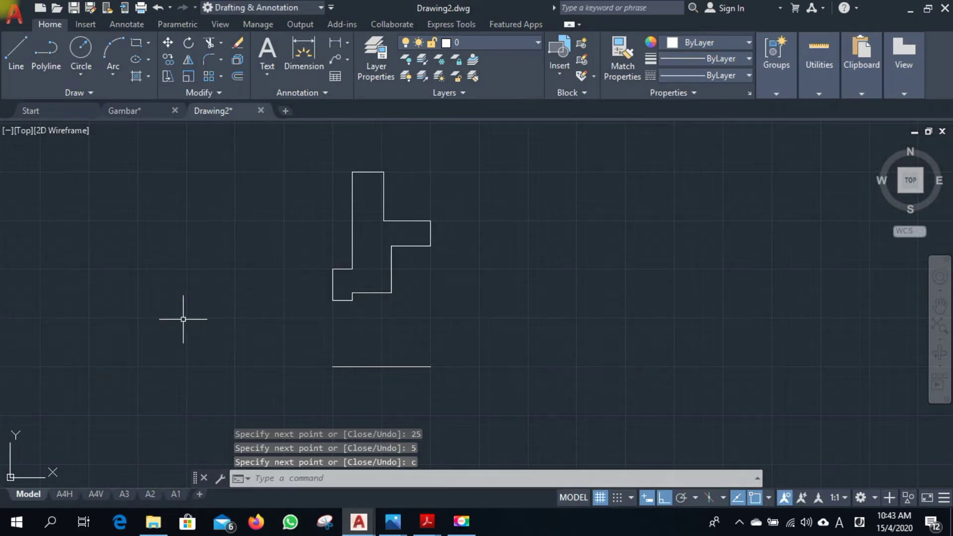
Recentre the profile and compare it with the reference drawing.
scroll(370, 281, up, 1)
middle_drag(353, 258, 347, 302)
scroll(347, 302, up, 2)
scroll(445, 305, down, 3)
scroll(404, 278, up, 2)
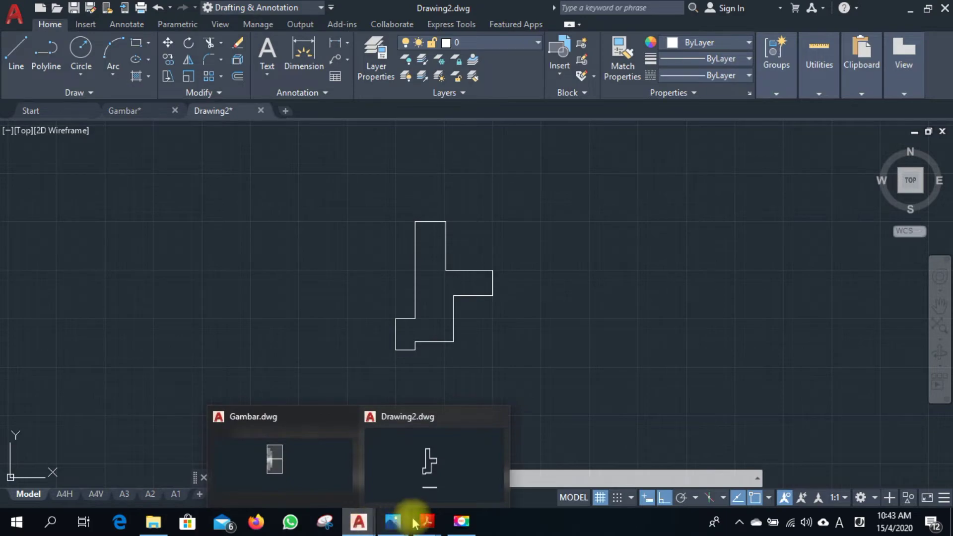
click(449, 461)
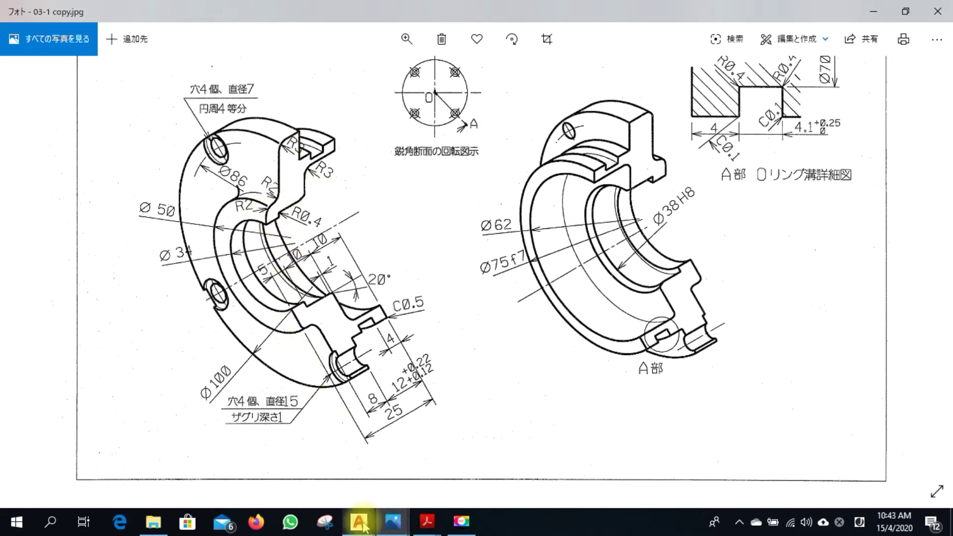
click(452, 419)
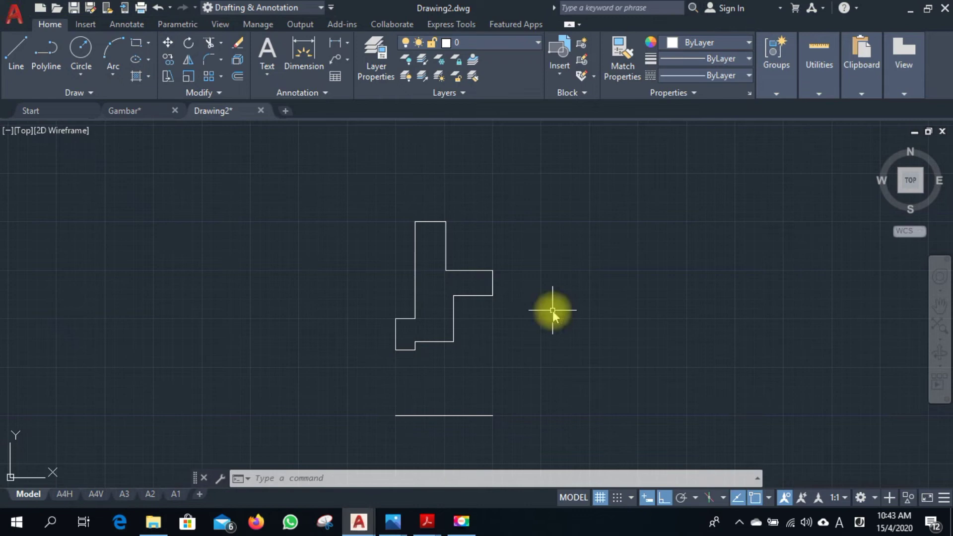
Fillet the lower-left corner and the inner corner below it at radius 2.
text(f)
key(Return)
text(r)
key(Return)
text(2)
key(Return)
text(m)
key(Return)
scroll(443, 328, up, 2)
click(368, 338)
click(385, 316)
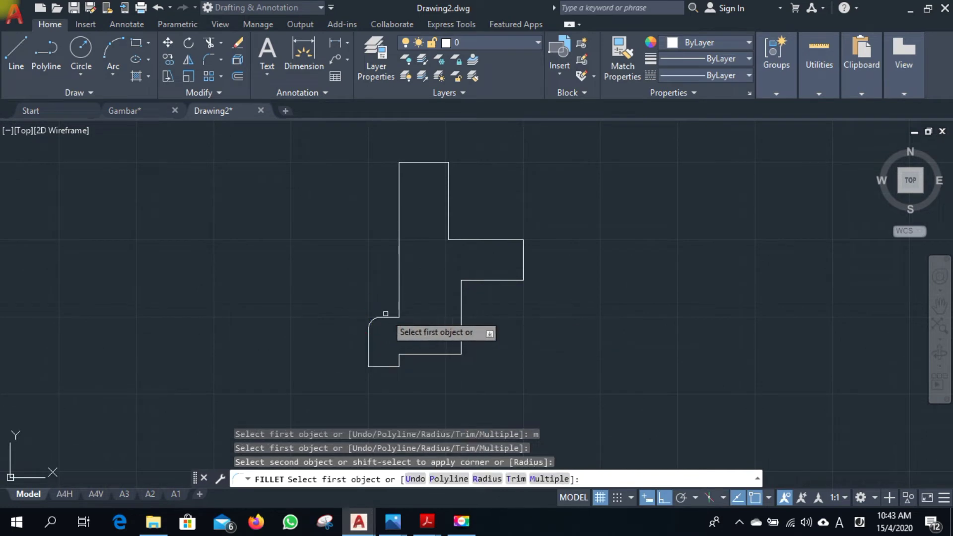
click(398, 307)
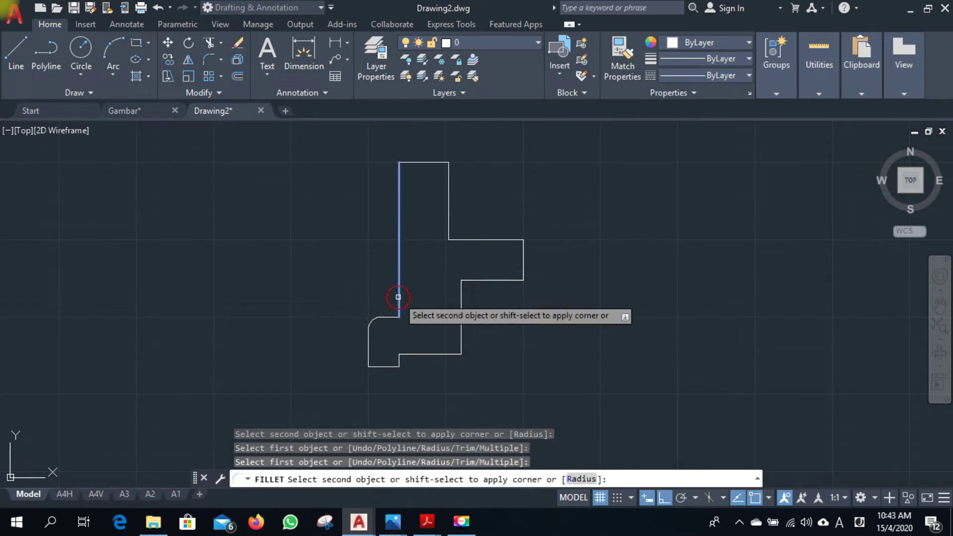
click(391, 316)
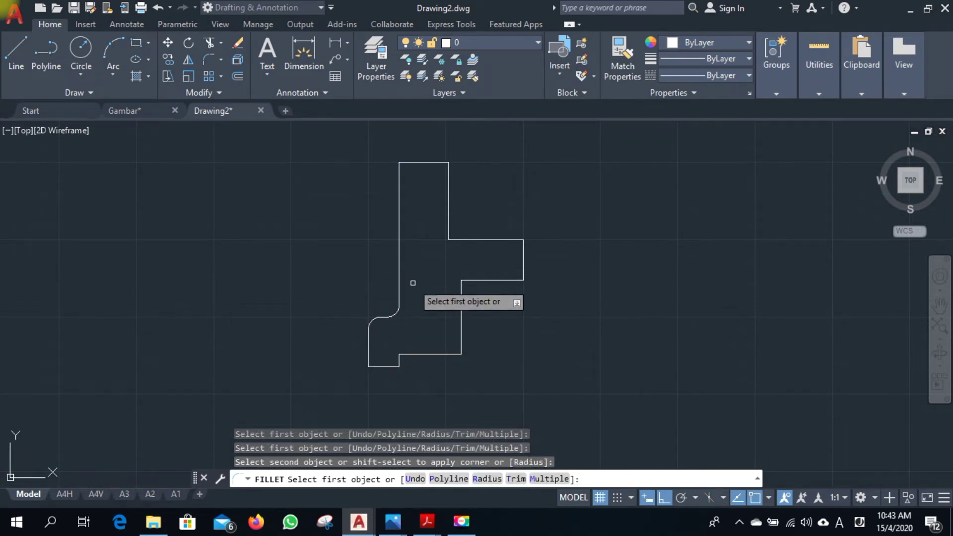
key(Escape)
Fillet the top-left corner and the inner step corner at radius 3.
key(Return)
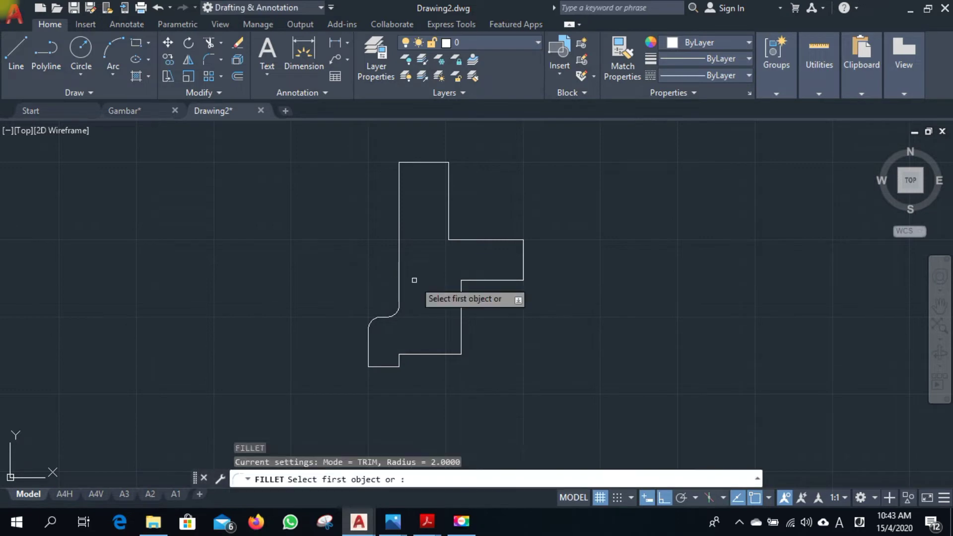
text(r)
key(Return)
text(3)
key(Return)
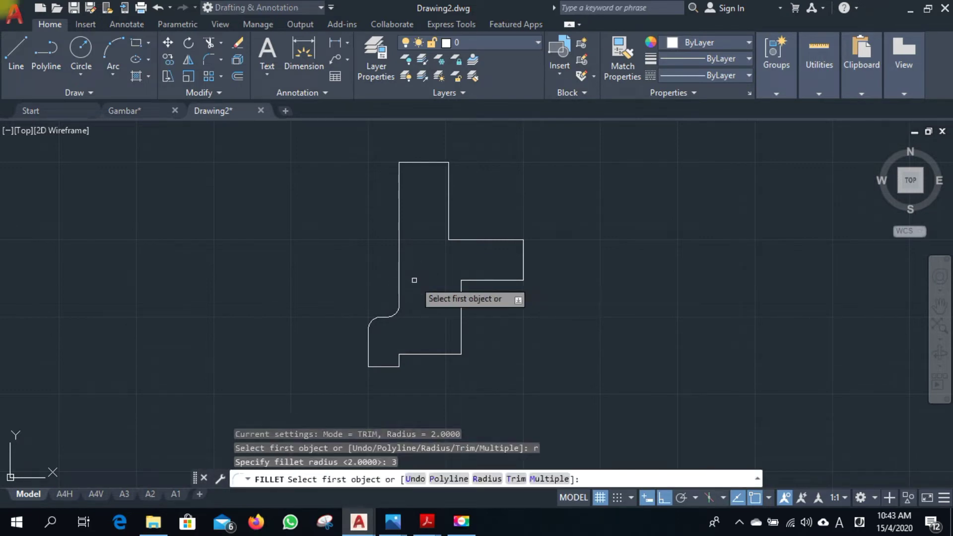
text(m)
key(Return)
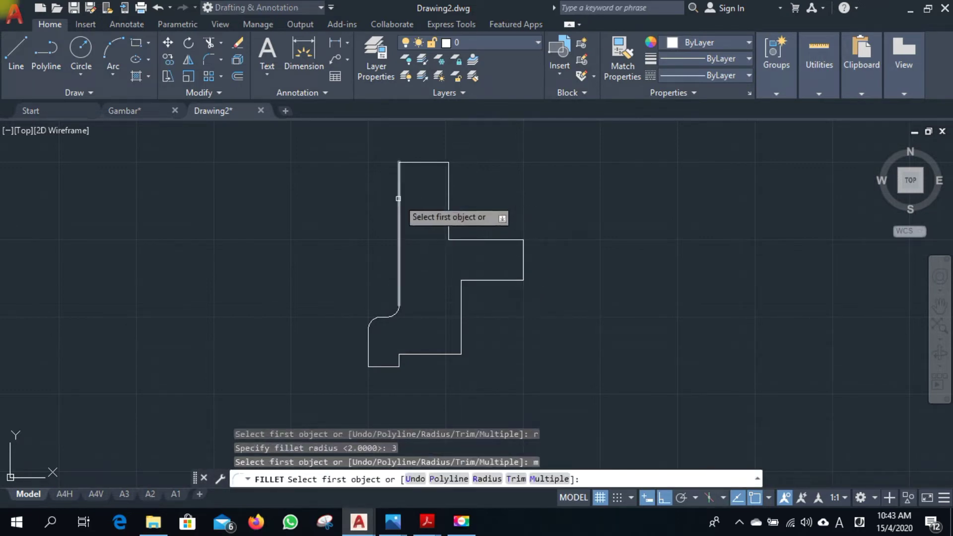
click(398, 199)
click(436, 163)
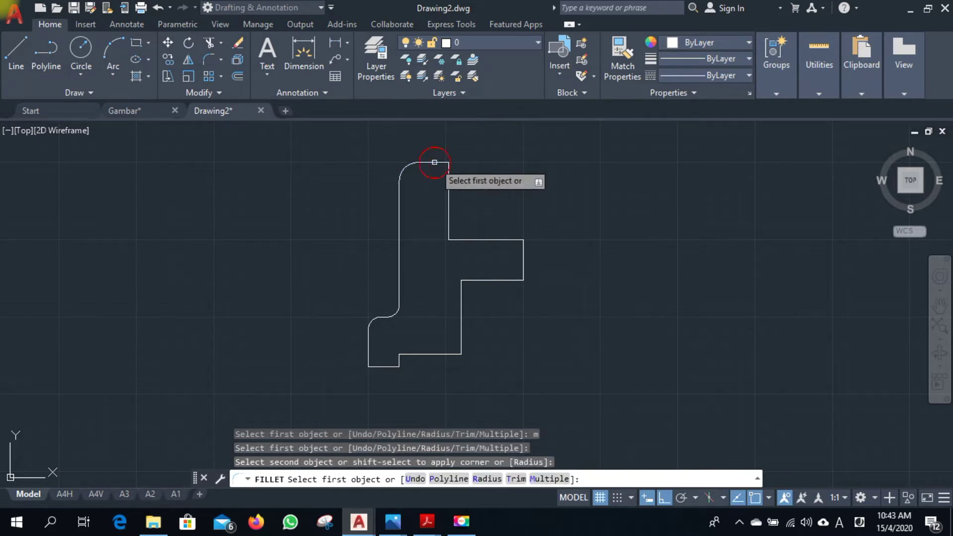
click(463, 304)
click(492, 280)
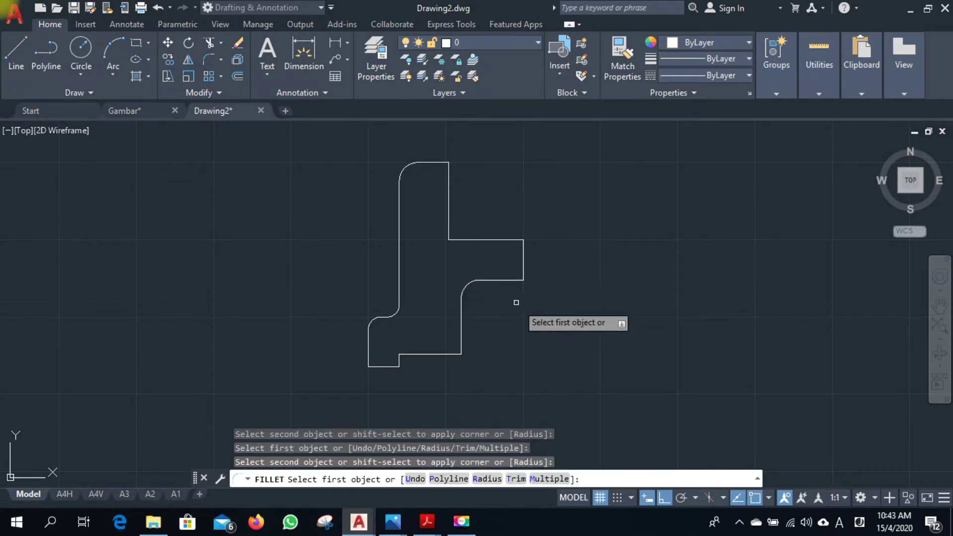
key(Escape)
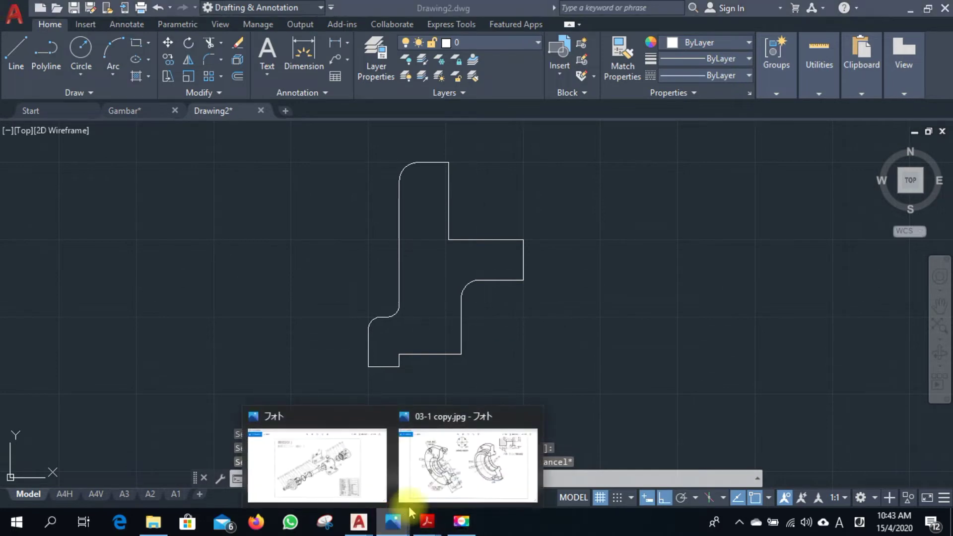
View the 03-1 copy.jpg reference image in Photos, then return to Drawing2.
click(431, 477)
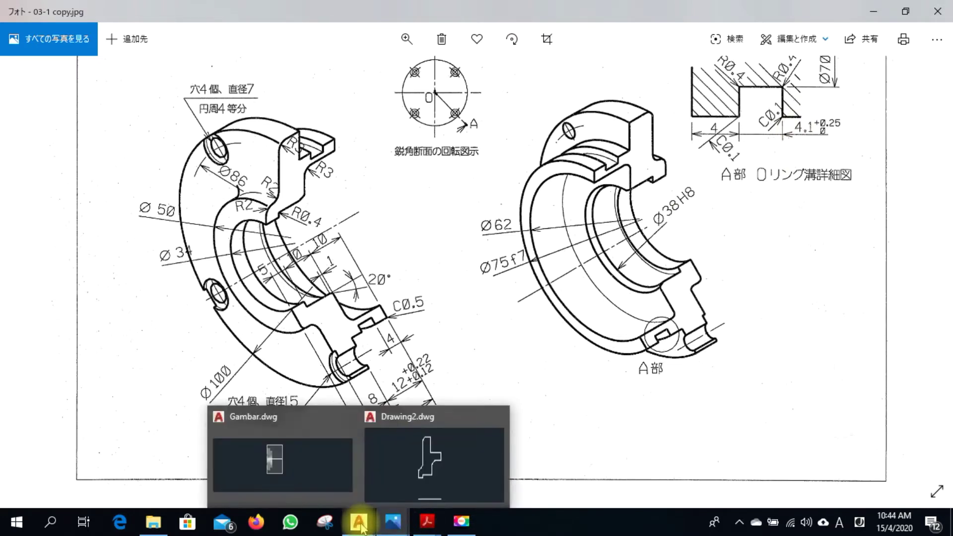
click(438, 463)
Copy the right edge line 4 and 8.1 units to the left to mark the groove walls.
scroll(512, 239, up, 2)
text(c)
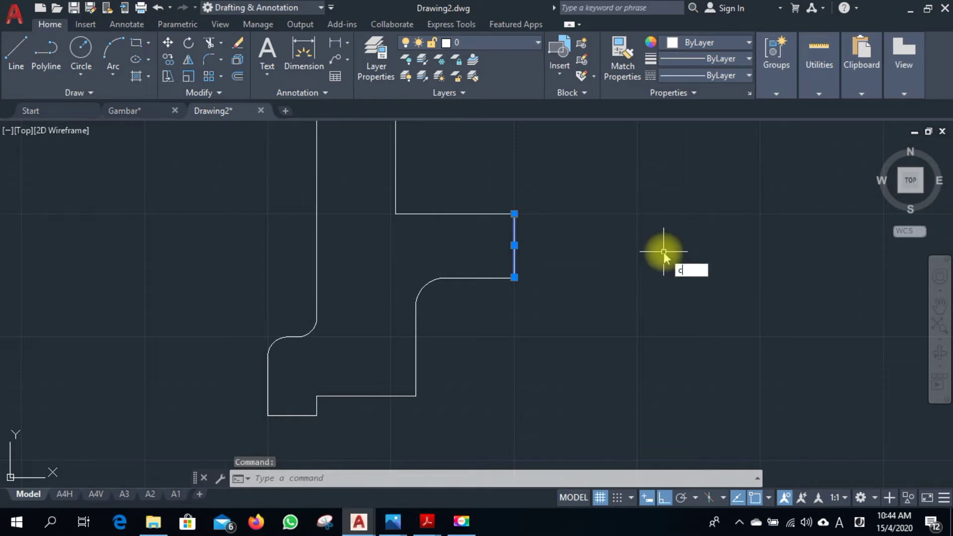
text(p)
key(Return)
click(719, 239)
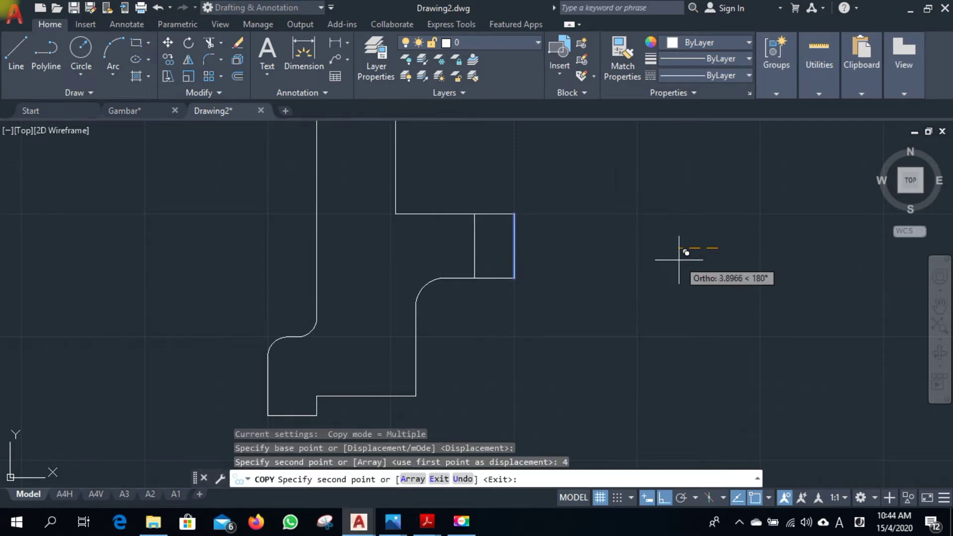
text(4)
key(Return)
text(801)
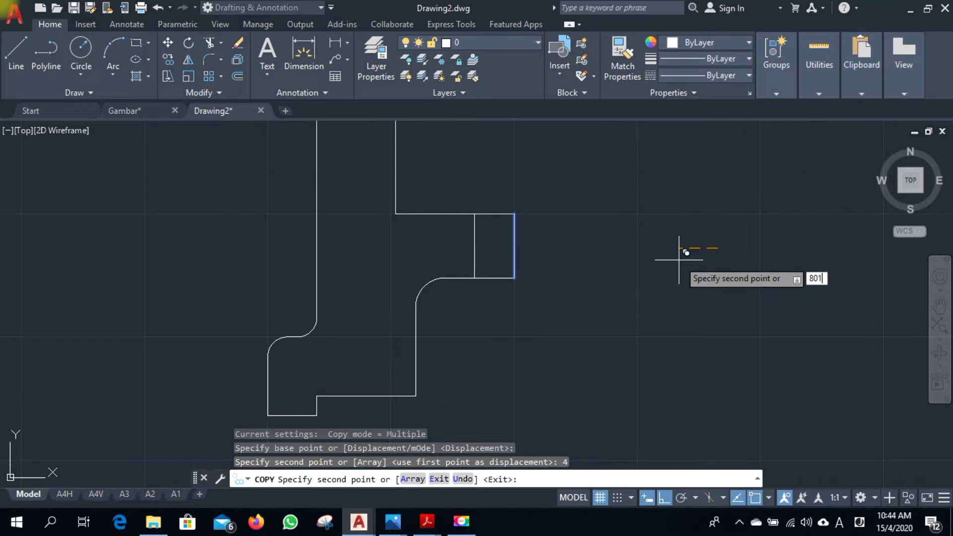
text(1)
key(Return)
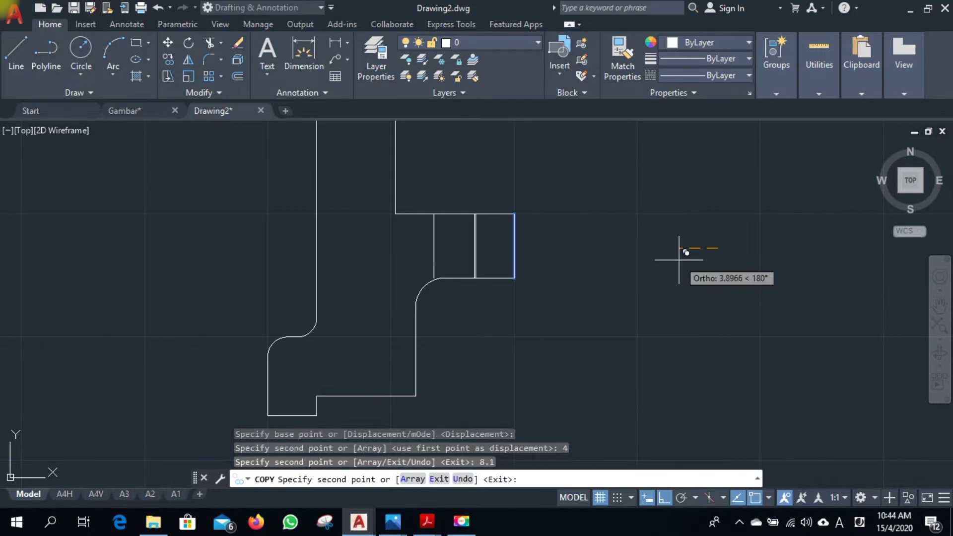
key(Escape)
Copy the step's top edge 2.5 units down to form the groove floor.
scroll(542, 204, up, 2)
click(469, 220)
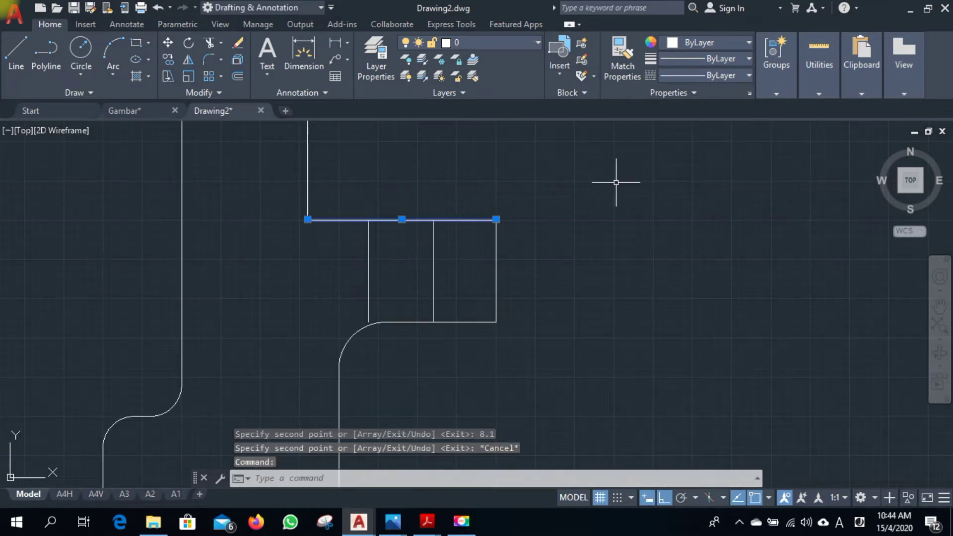
text(co)
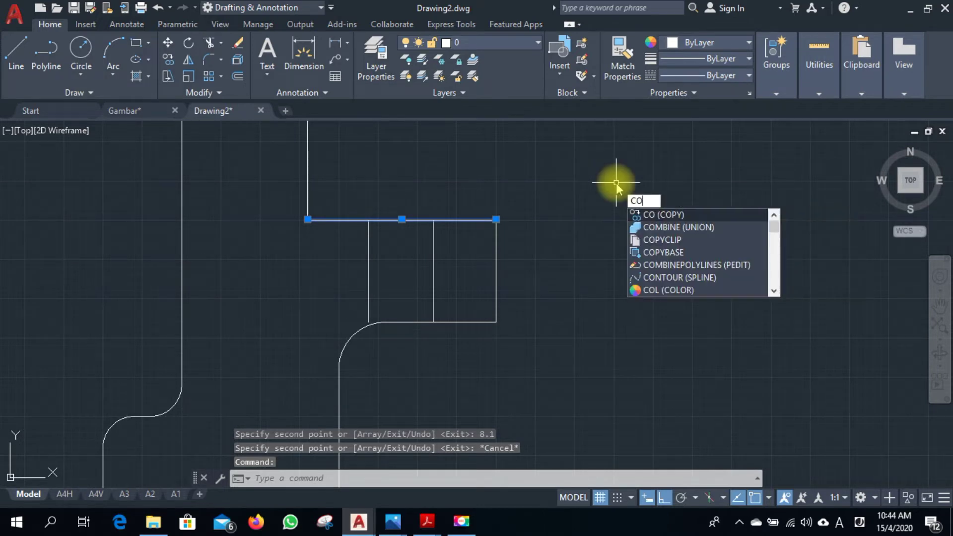
key(Return)
click(616, 183)
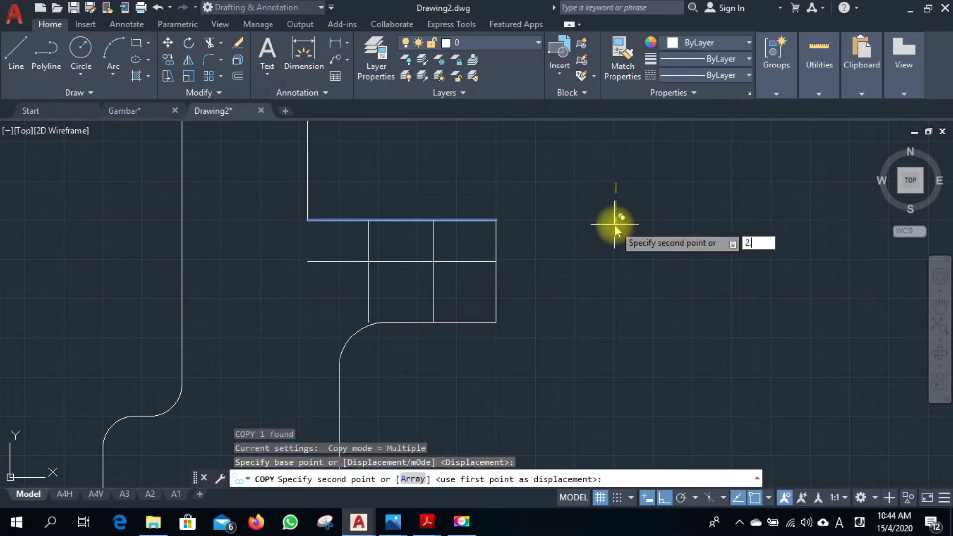
text(2.5)
key(Return)
key(Escape)
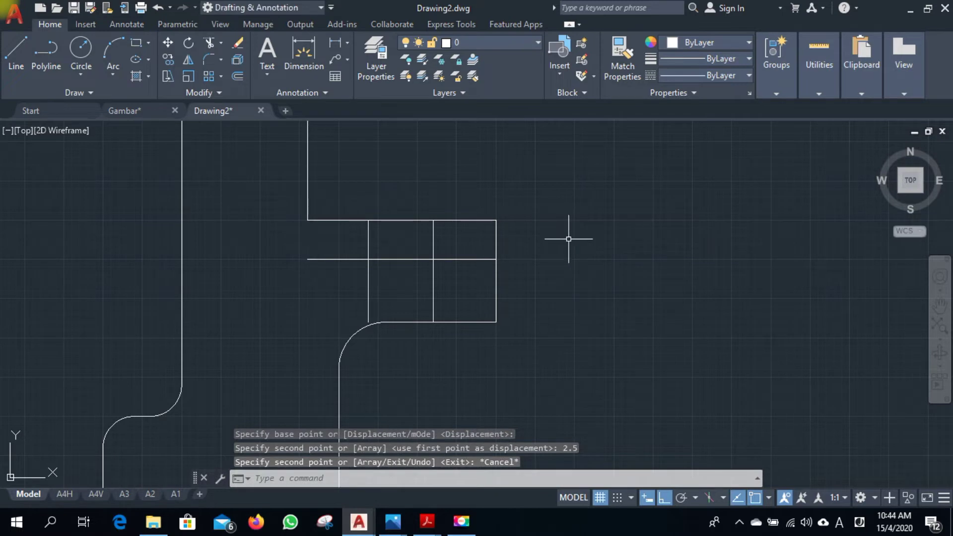
Trim the line pieces inside the groove with a crossing window, then view the reference image.
text(tr)
key(Return)
key(Return)
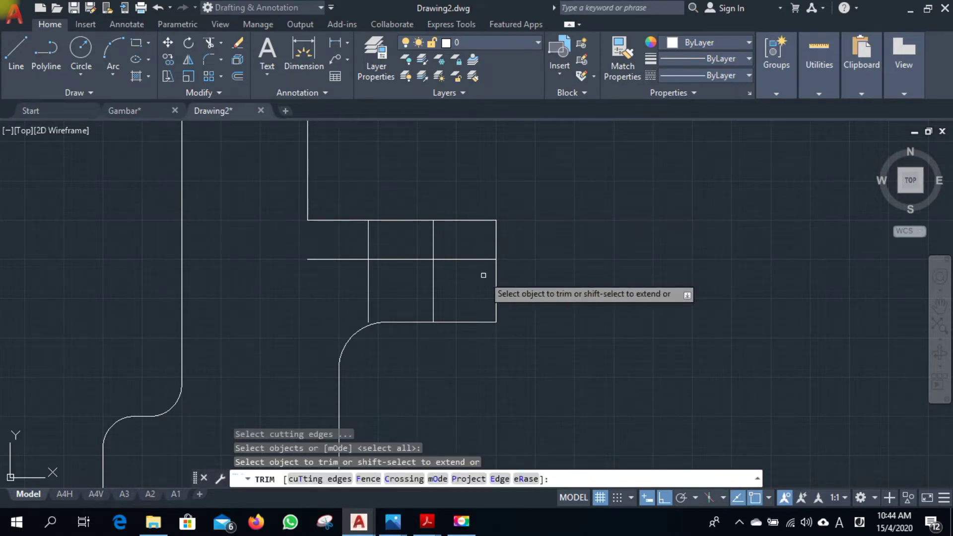
click(469, 250)
click(351, 287)
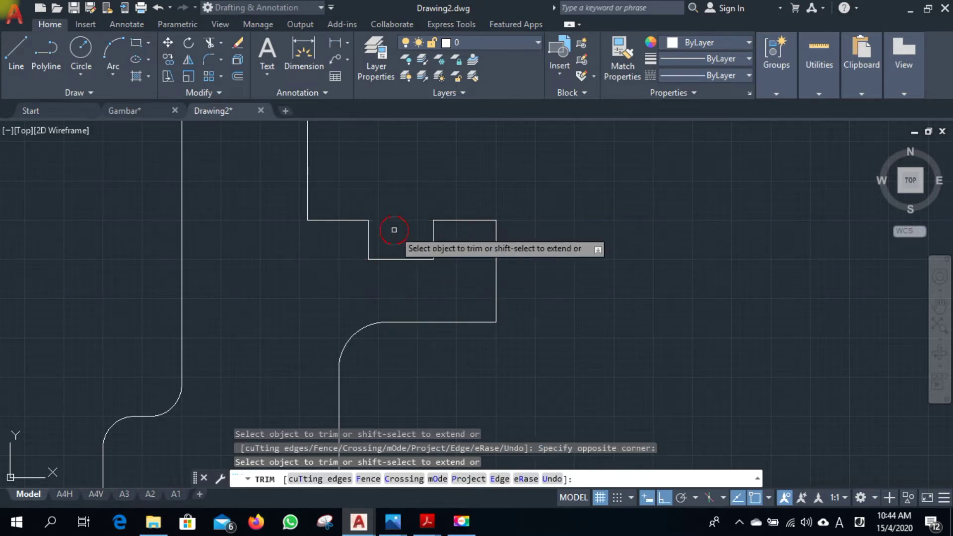
key(Escape)
scroll(517, 277, down, 3)
scroll(515, 277, down, 2)
middle_drag(515, 277, 512, 229)
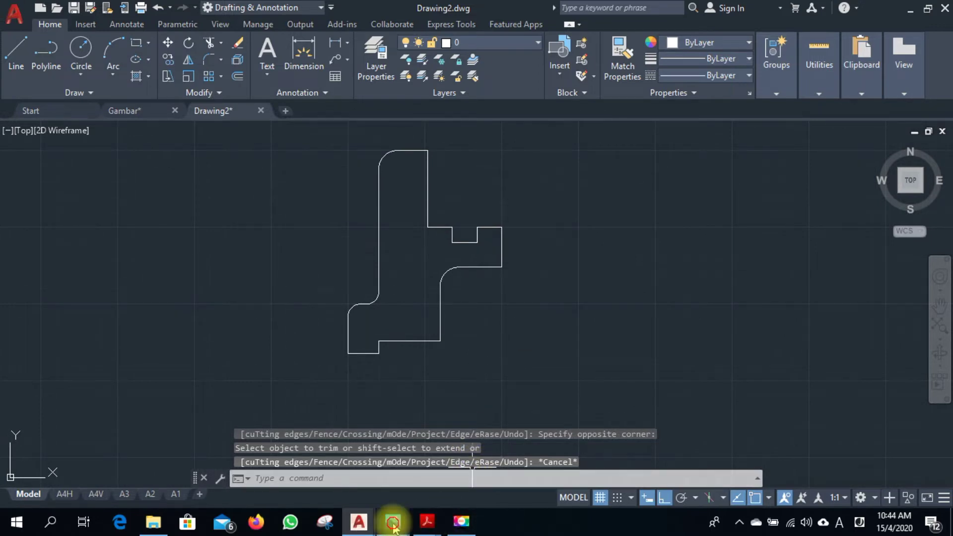
click(392, 521)
click(457, 493)
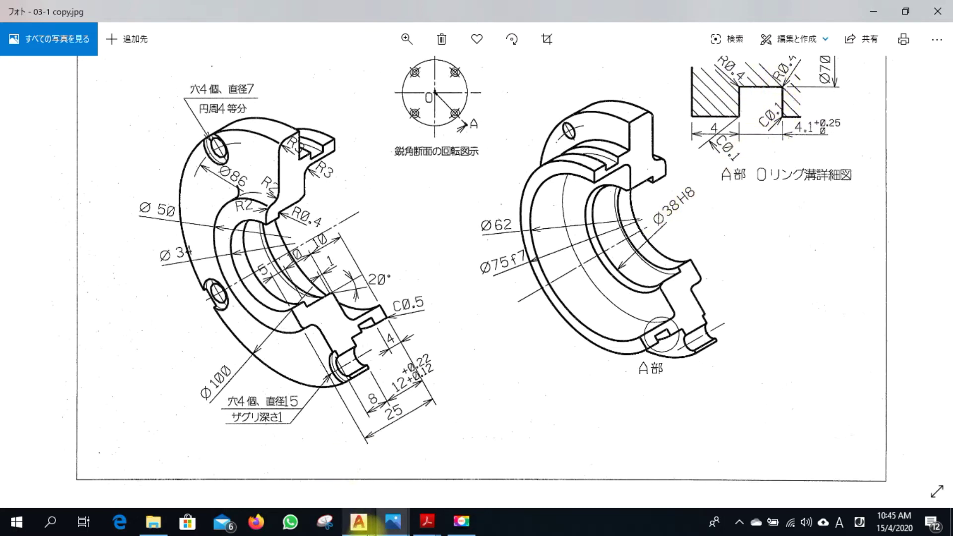
Back in AutoCAD, start FILLET with radius 0.4 in Multiple mode.
mouse_move(359, 522)
click(400, 392)
scroll(496, 208, up, 1)
scroll(496, 206, up, 3)
text(f)
key(Return)
text(r)
key(Return)
text(0.4)
key(Return)
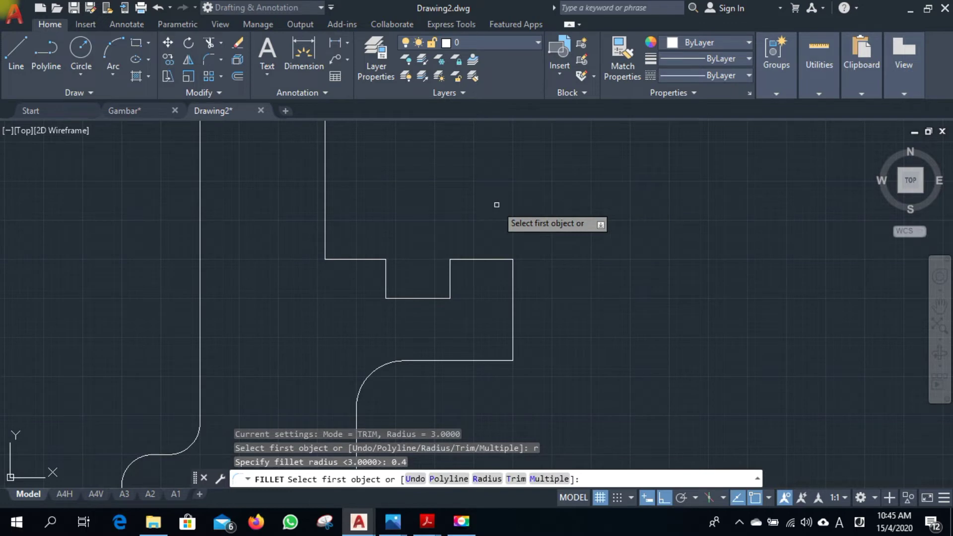
text(m)
key(Return)
Round the groove's bottom-left and bottom-right corners.
scroll(348, 316, up, 4)
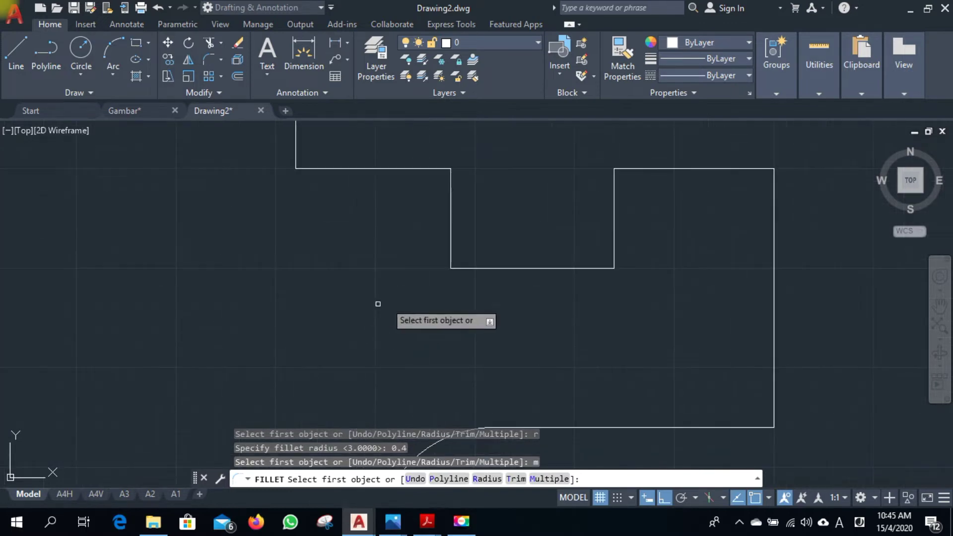
click(451, 240)
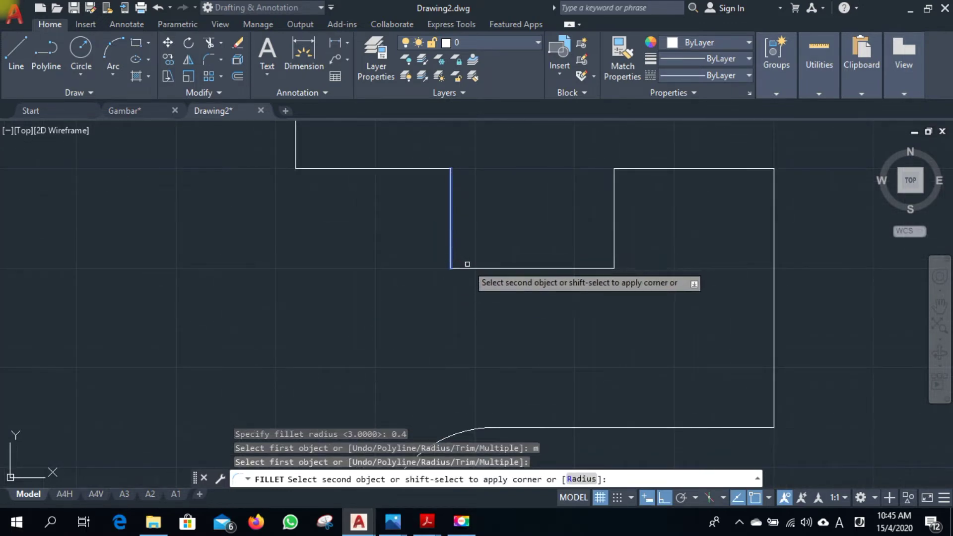
click(467, 266)
click(563, 268)
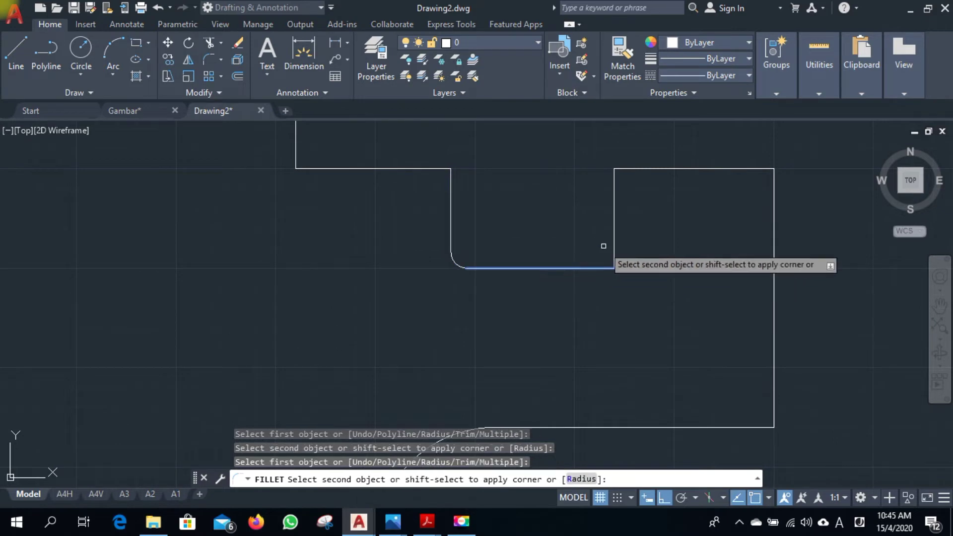
click(613, 224)
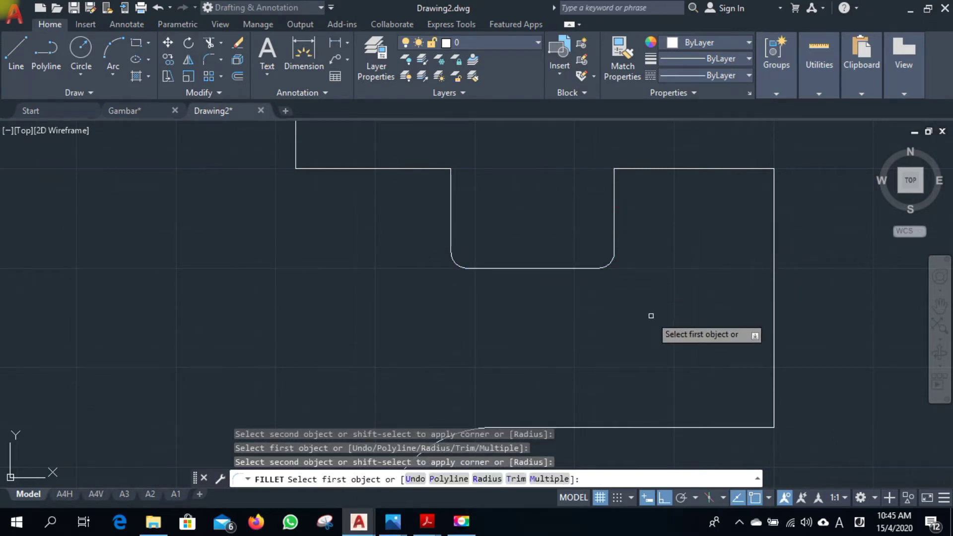
key(Escape)
scroll(645, 320, down, 2)
middle_drag(551, 293, 525, 324)
Start CHAMFER with both distances set to 0.1 in Multiple mode.
text(cha)
key(Return)
text(d)
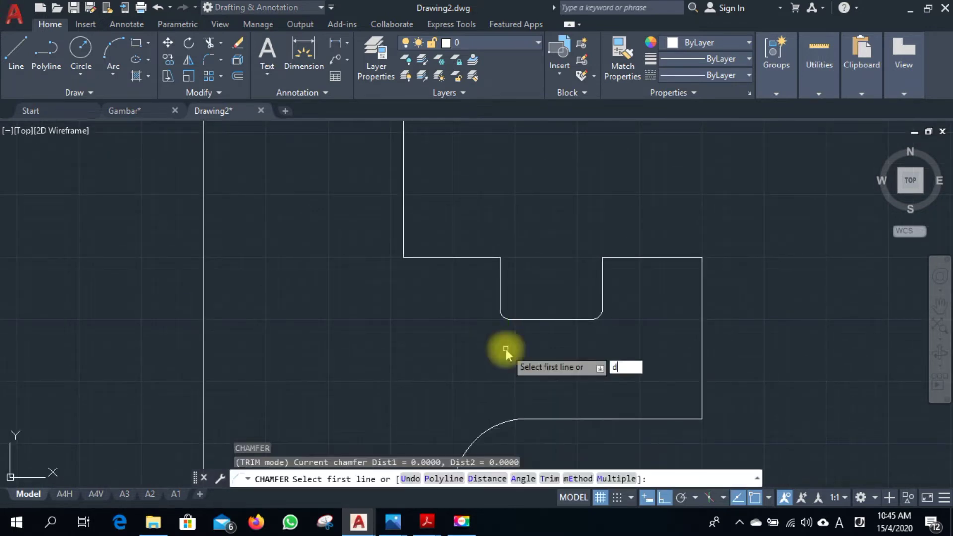
key(Return)
text(.1)
key(Return)
text(.1)
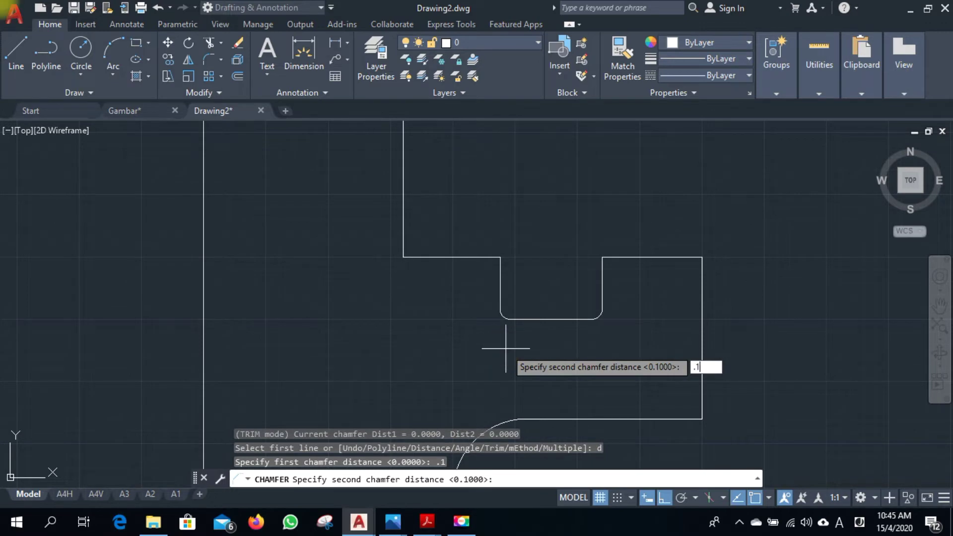
key(Return)
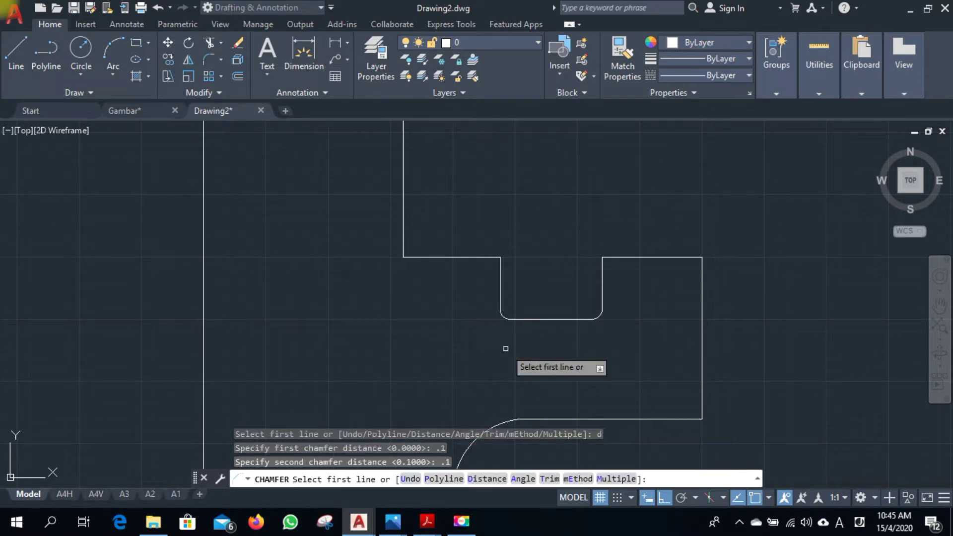
text(m)
key(Return)
Chamfer the groove's top-left and top-right edges, then bring up the reference image.
click(499, 273)
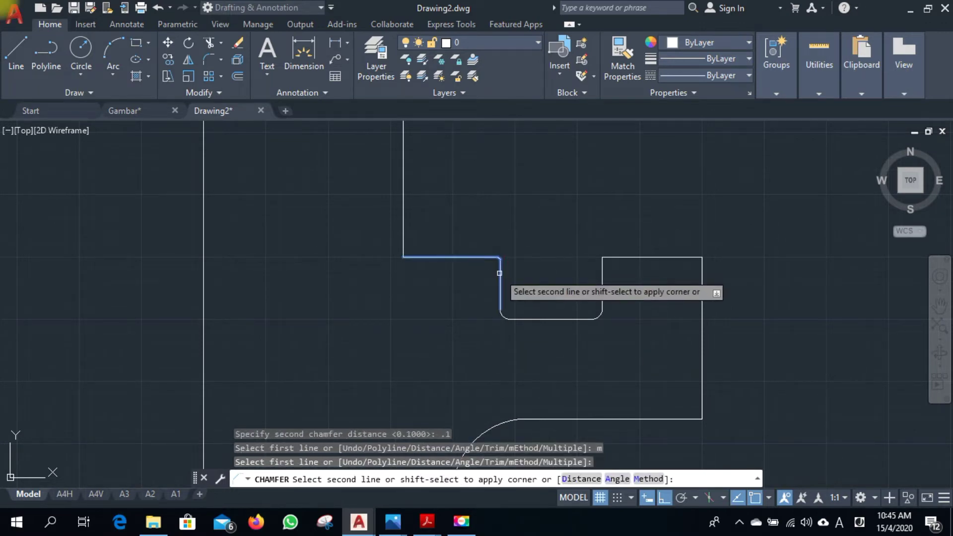
click(602, 270)
click(621, 258)
scroll(526, 243, up, 3)
scroll(491, 283, up, 2)
scroll(638, 288, down, 2)
scroll(566, 422, down, 1)
scroll(503, 386, down, 1)
scroll(509, 397, up, 3)
scroll(504, 258, down, 2)
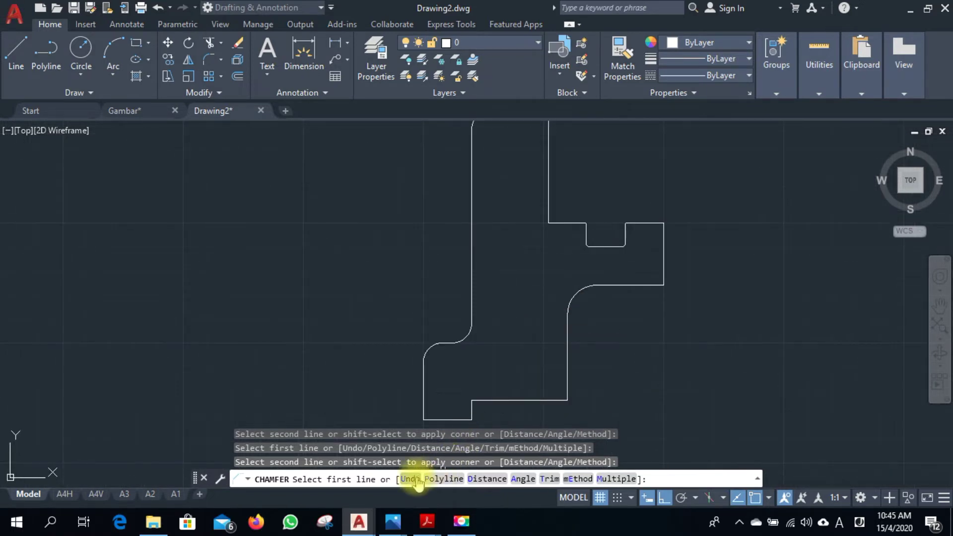
click(400, 529)
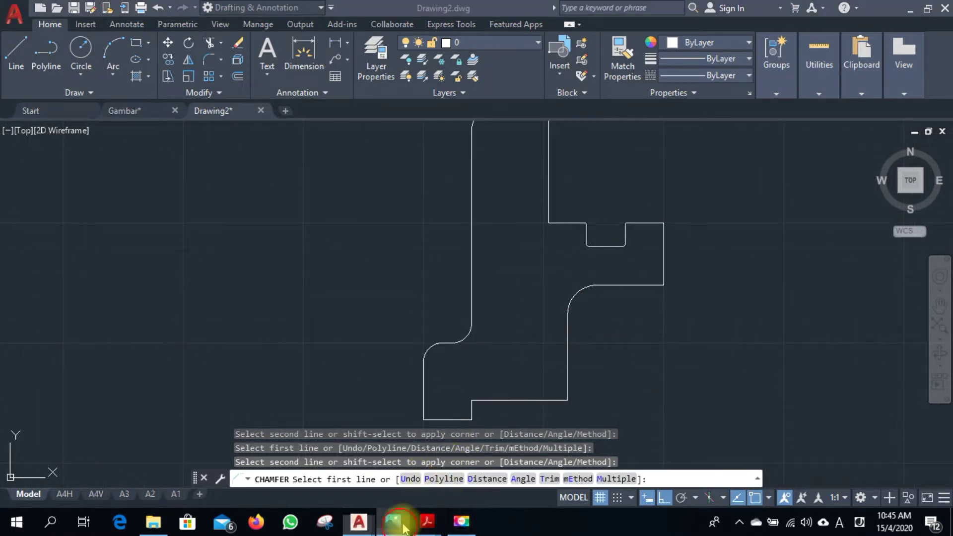
mouse_move(392, 522)
click(510, 454)
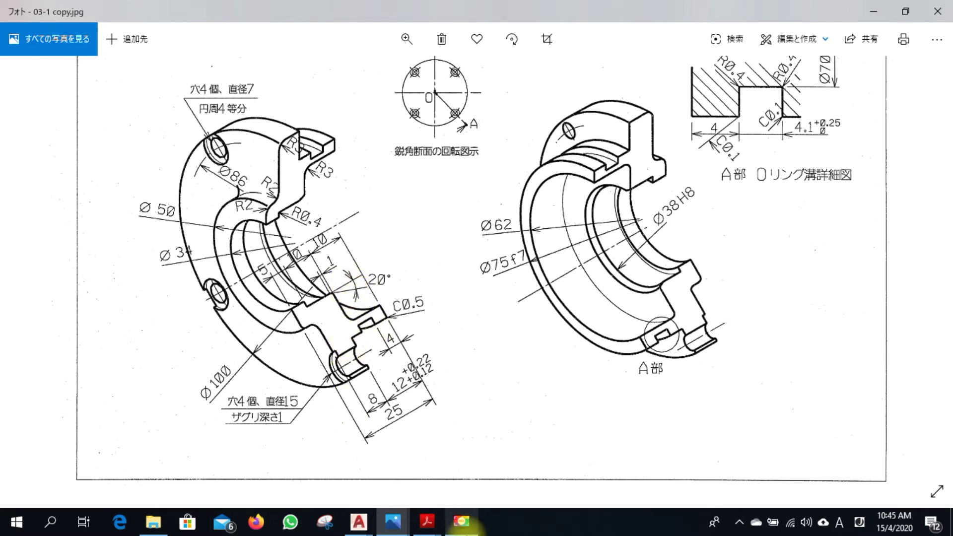
click(405, 450)
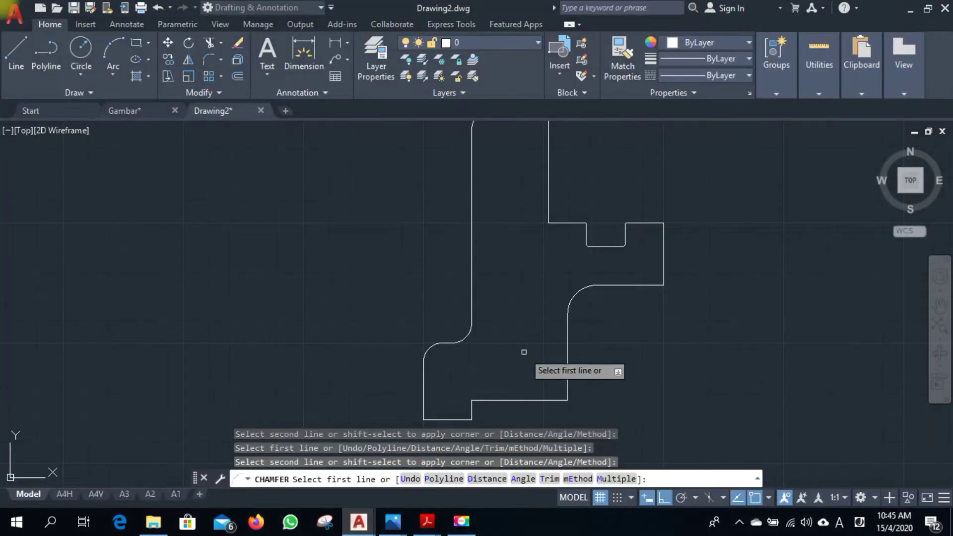
Cancel the pending chamfer and restart FILLET at radius 0.4 in Multiple mode.
key(Escape)
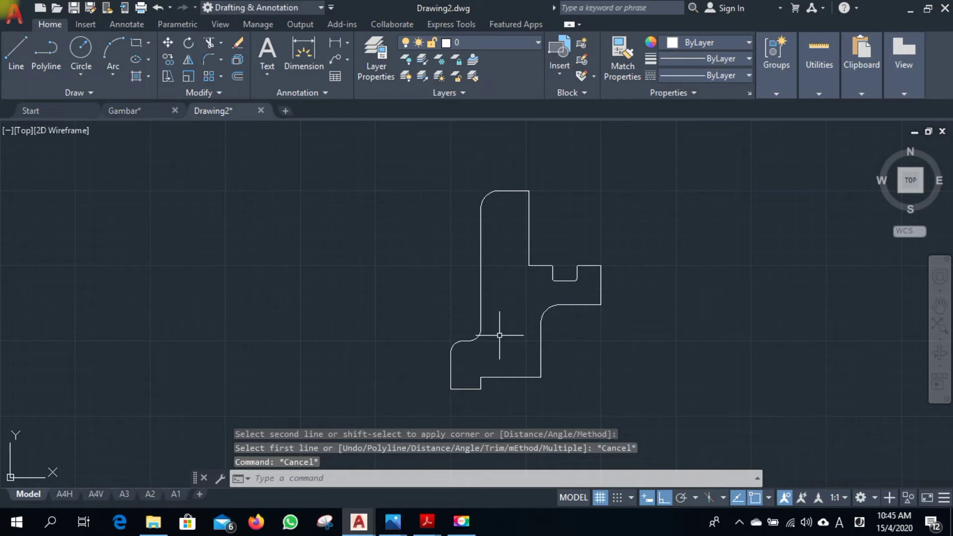
text(f)
key(Return)
text(r)
key(Return)
text(0.4)
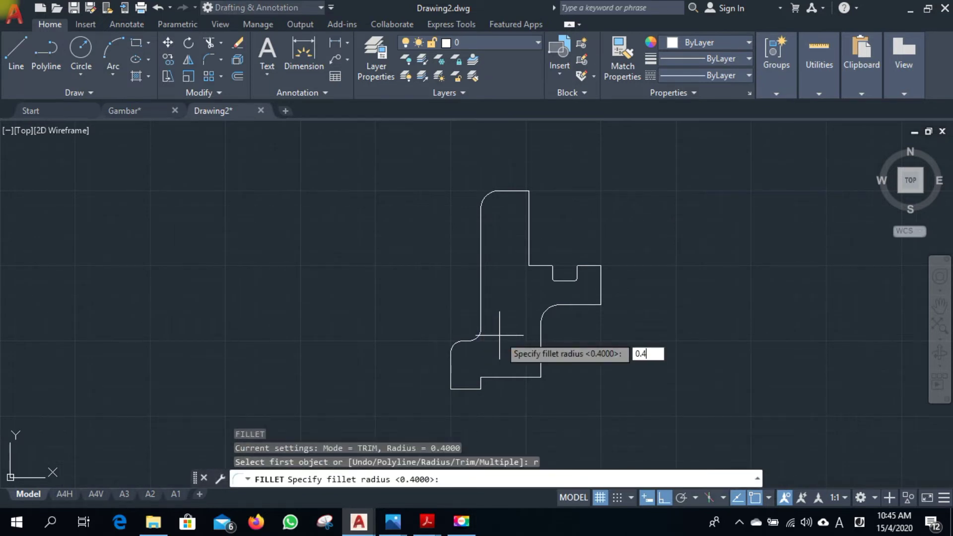
key(Return)
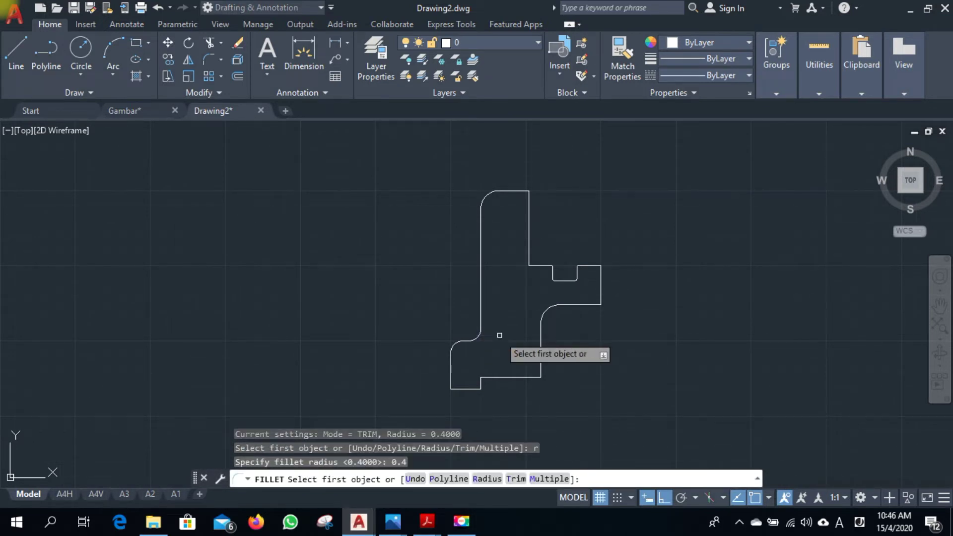
text(m)
key(Return)
Round the inner corner near the profile bottom with the 0.4 fillet.
scroll(530, 322, up, 3)
scroll(514, 387, up, 3)
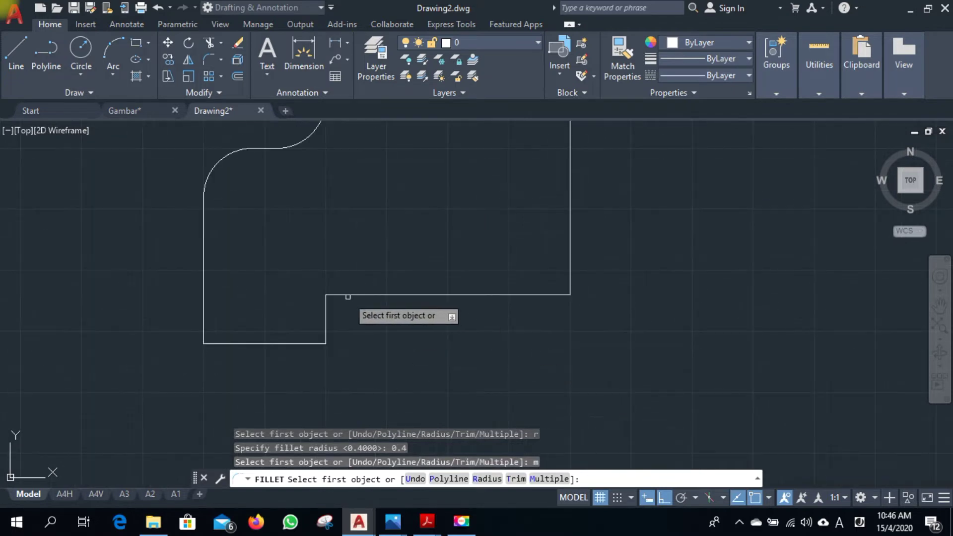
click(326, 323)
click(352, 294)
scroll(489, 352, down, 4)
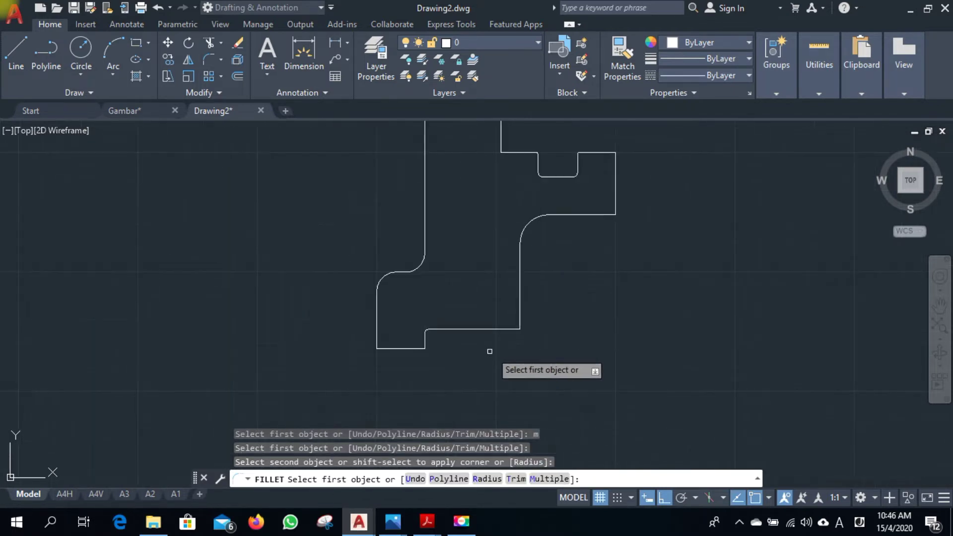
scroll(511, 352, down, 2)
key(Escape)
scroll(560, 364, up, 2)
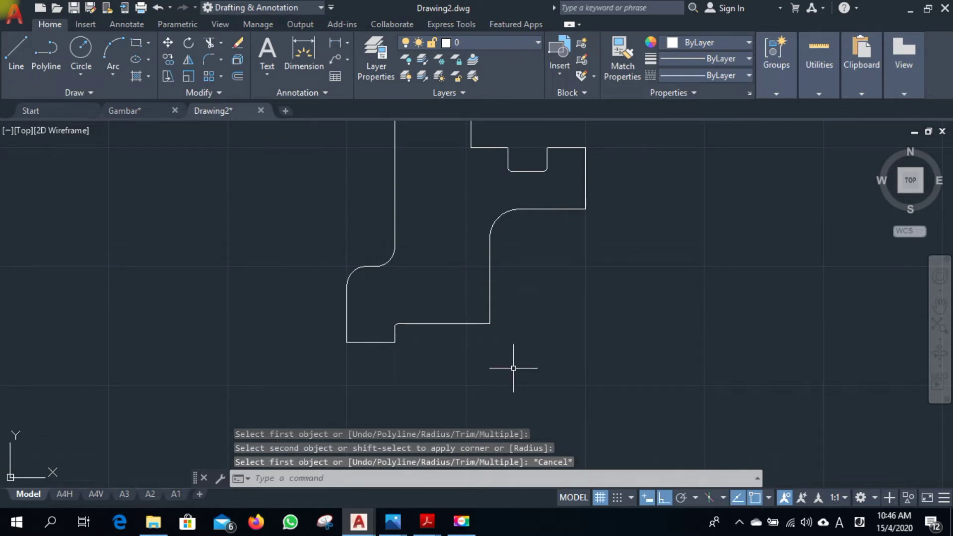
Set CHAMFER to Angle mode with length 1 and angle 20°.
text(cha)
key(Return)
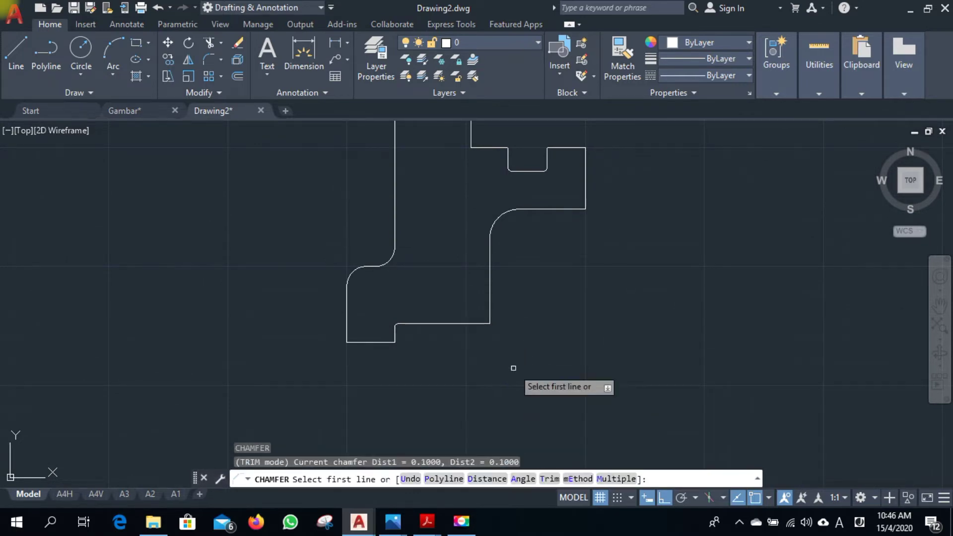
text(a)
key(Return)
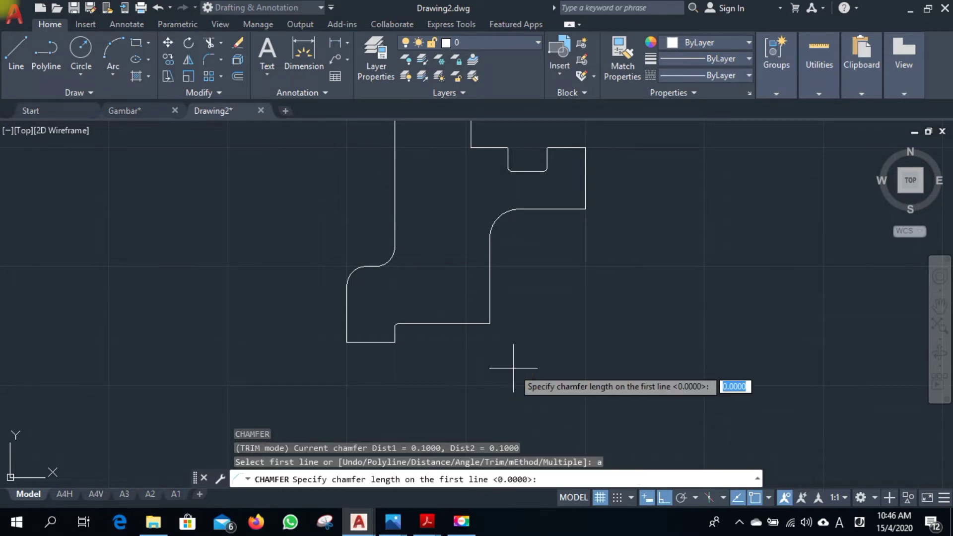
text(1)
key(Return)
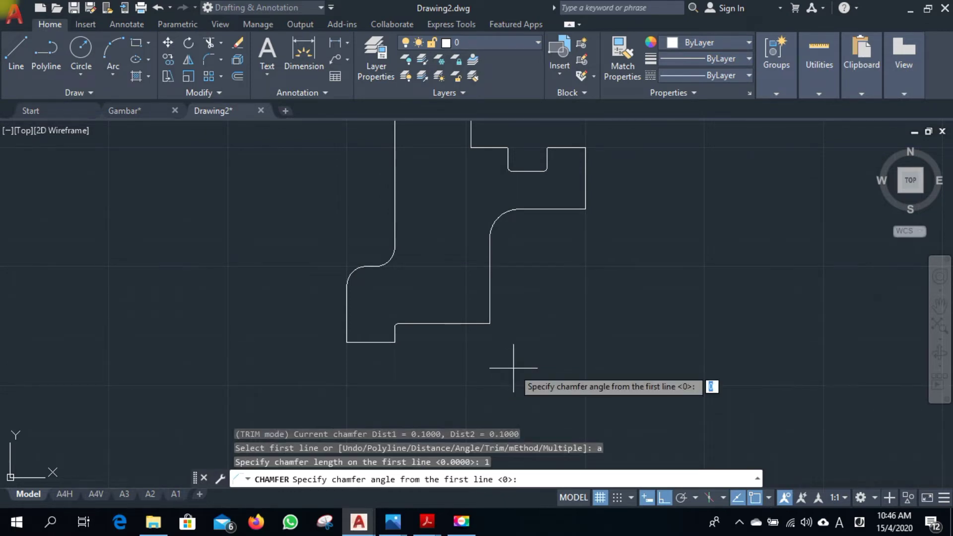
text(20)
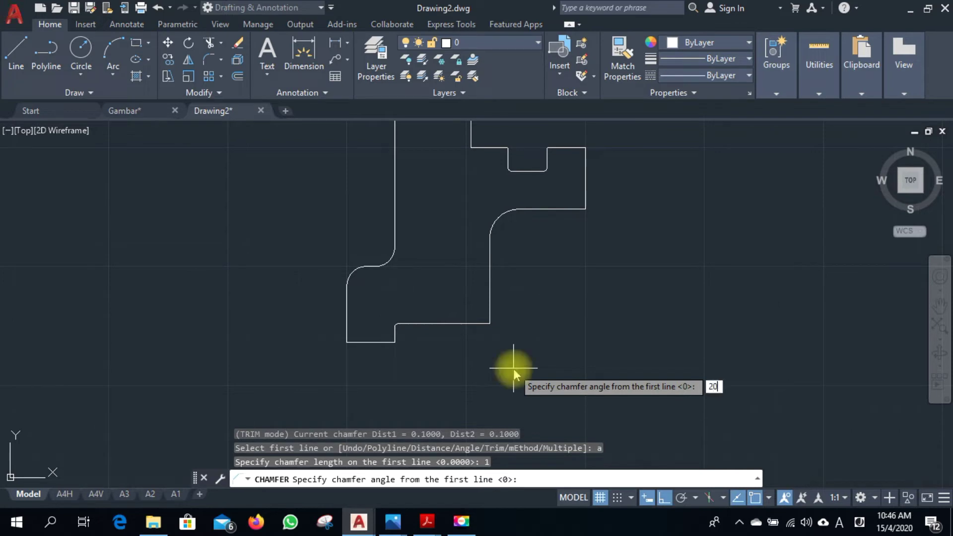
key(Return)
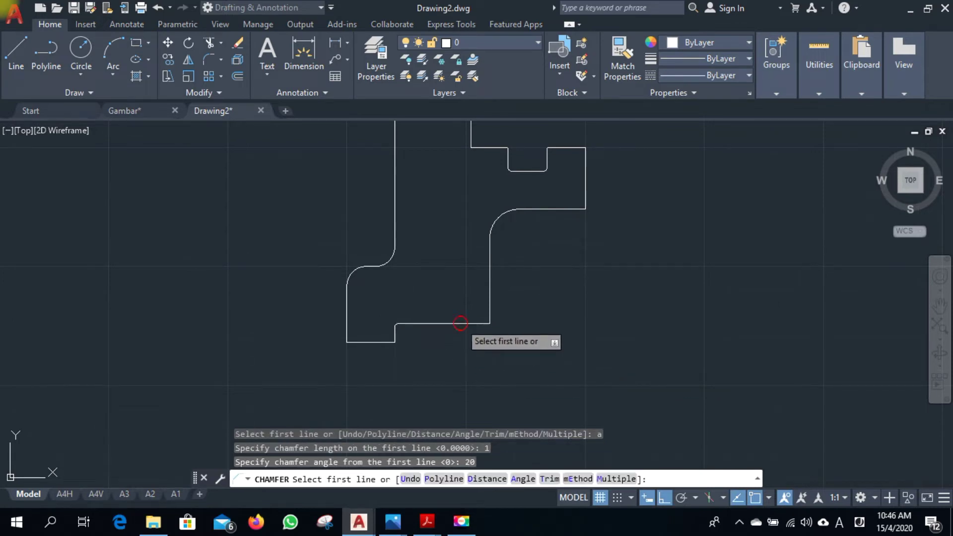
Chamfer the bottom ledge line to the adjoining vertical edge, then cancel the repeat.
click(460, 323)
click(489, 293)
scroll(572, 353, down, 4)
scroll(571, 353, up, 2)
key(Escape)
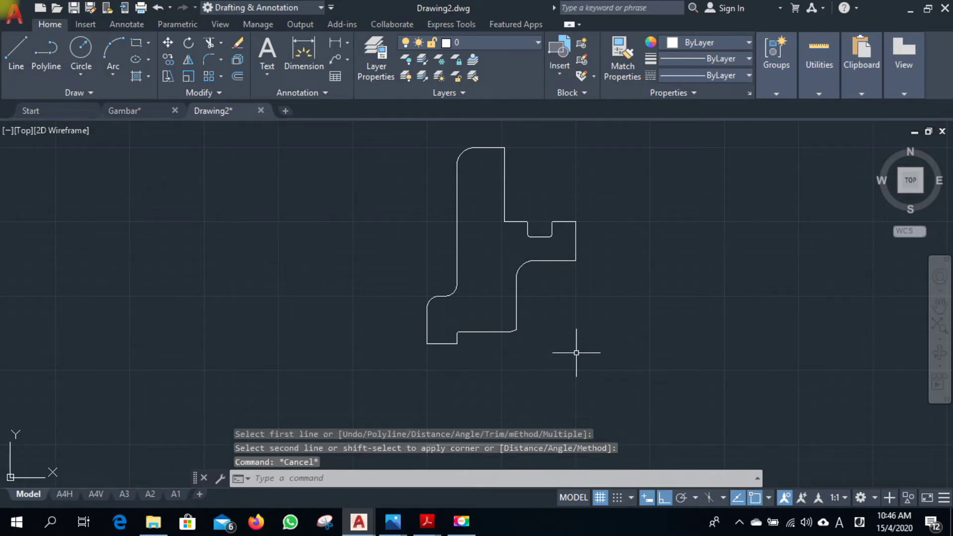
Extend the four vertical profile edges down to the bottom line.
middle_drag(576, 353, 574, 323)
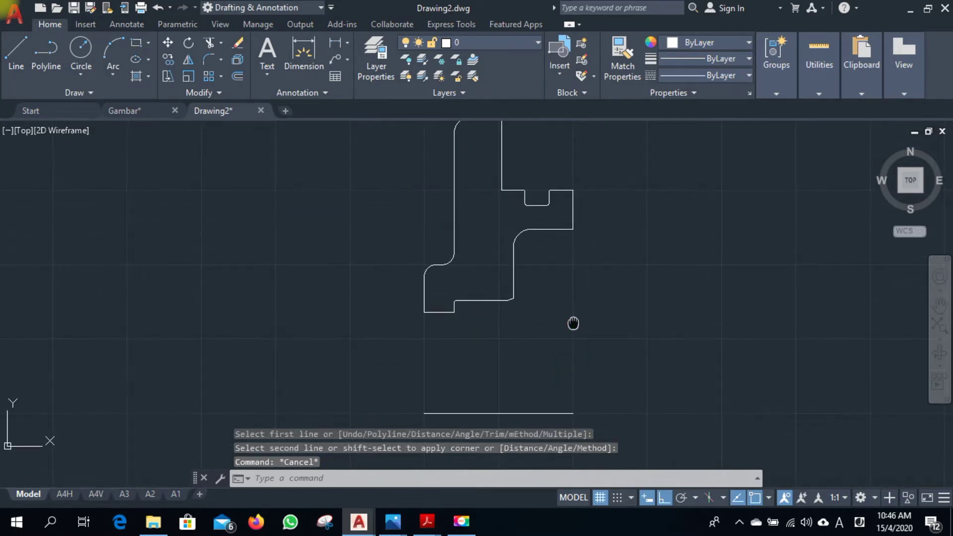
click(520, 411)
text(e)
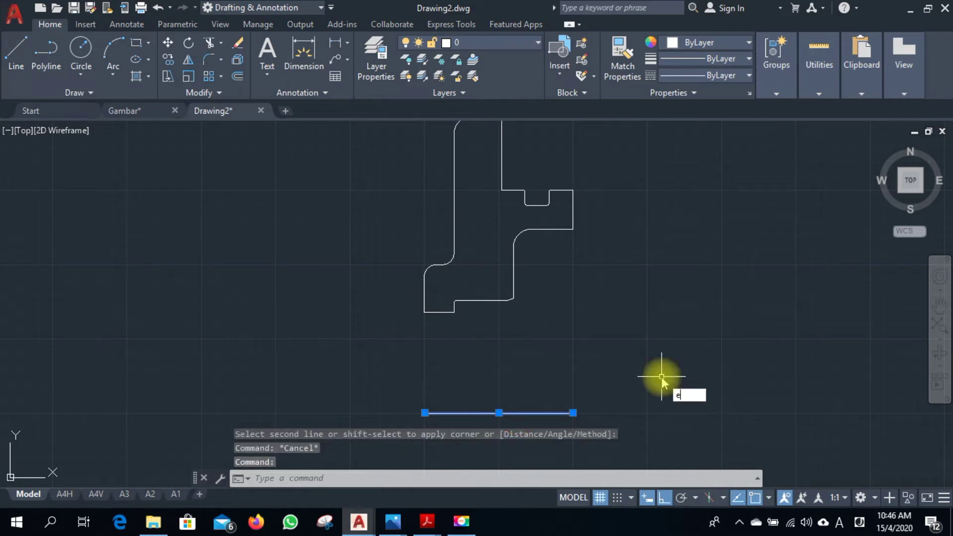
text(x)
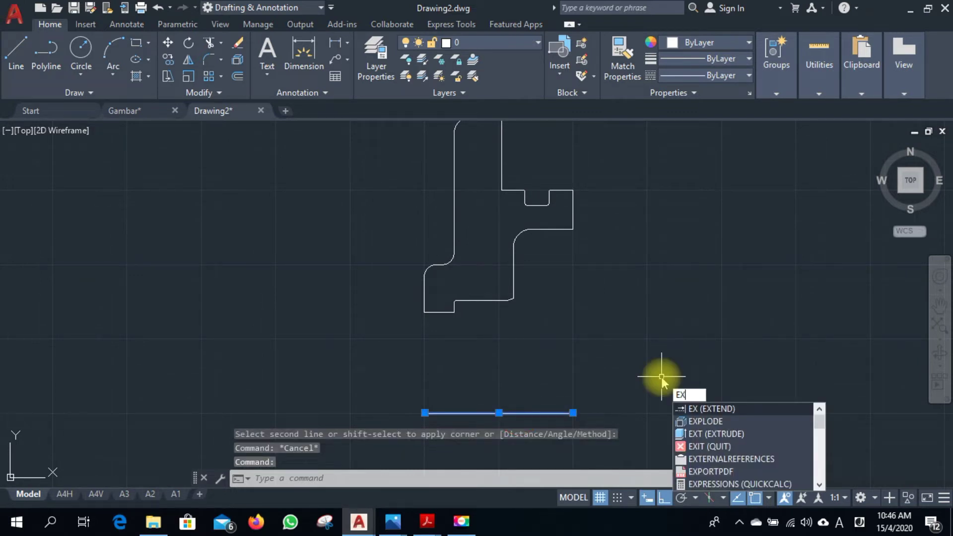
key(Return)
scroll(586, 286, up, 2)
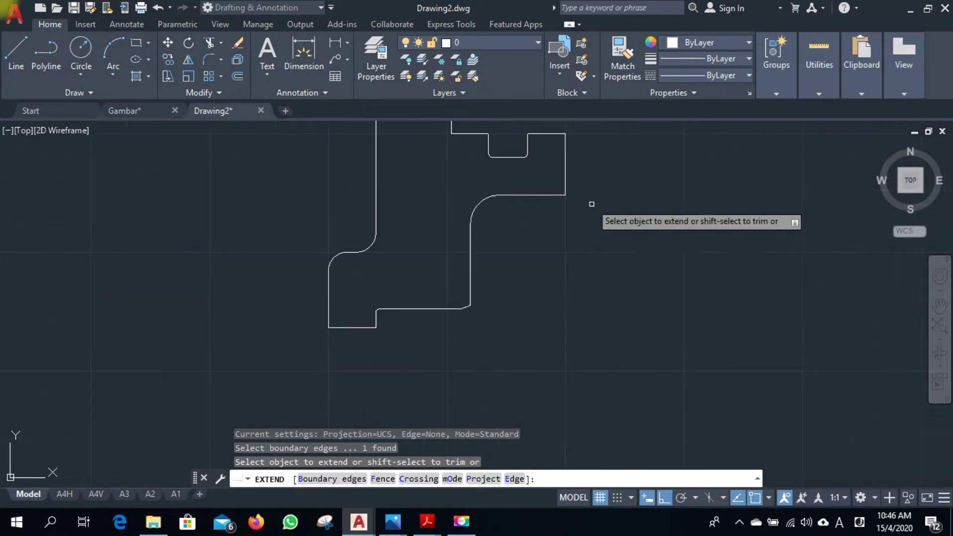
click(569, 185)
click(467, 289)
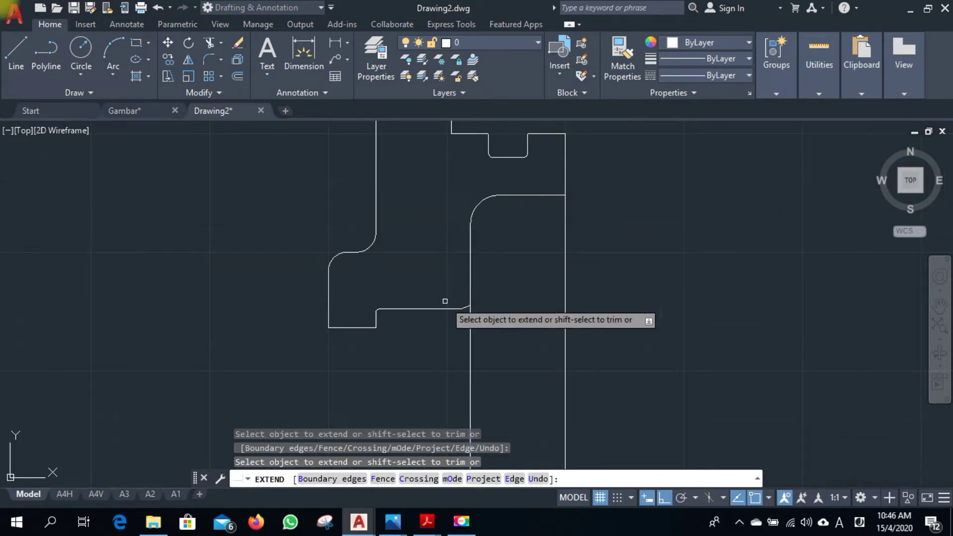
click(377, 320)
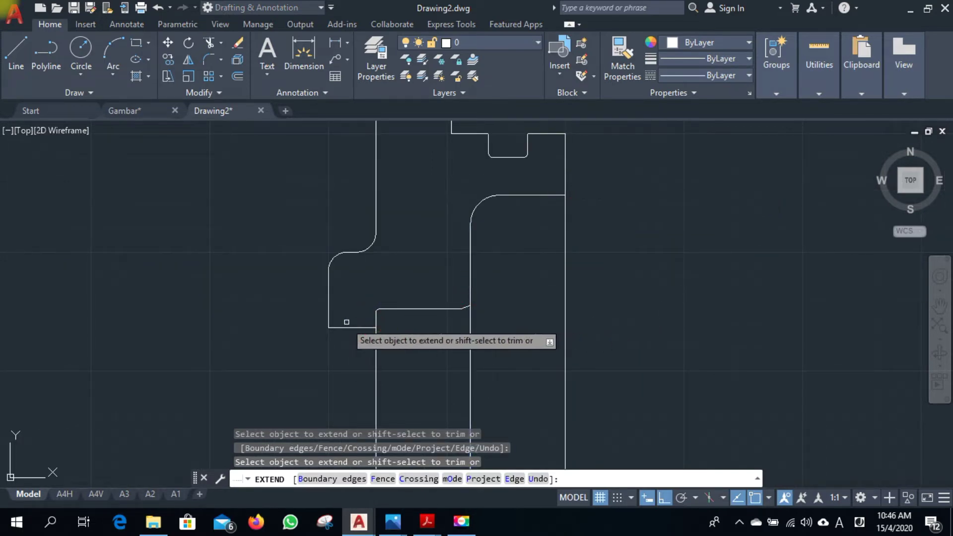
click(329, 321)
scroll(575, 332, down, 3)
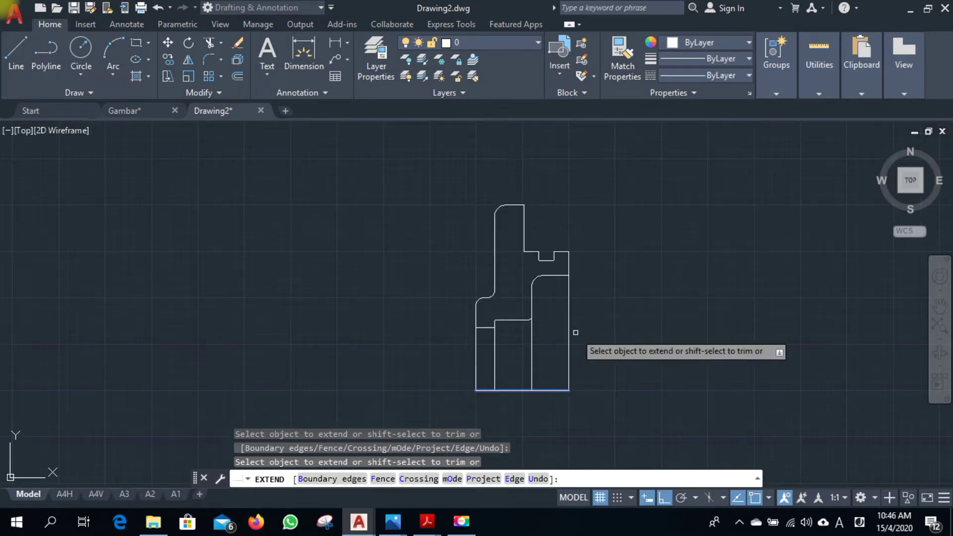
key(Escape)
scroll(539, 333, up, 2)
Draw a 19-unit vertical line from the inner corner down to the bottom edge.
text(l)
key(Return)
scroll(501, 330, up, 4)
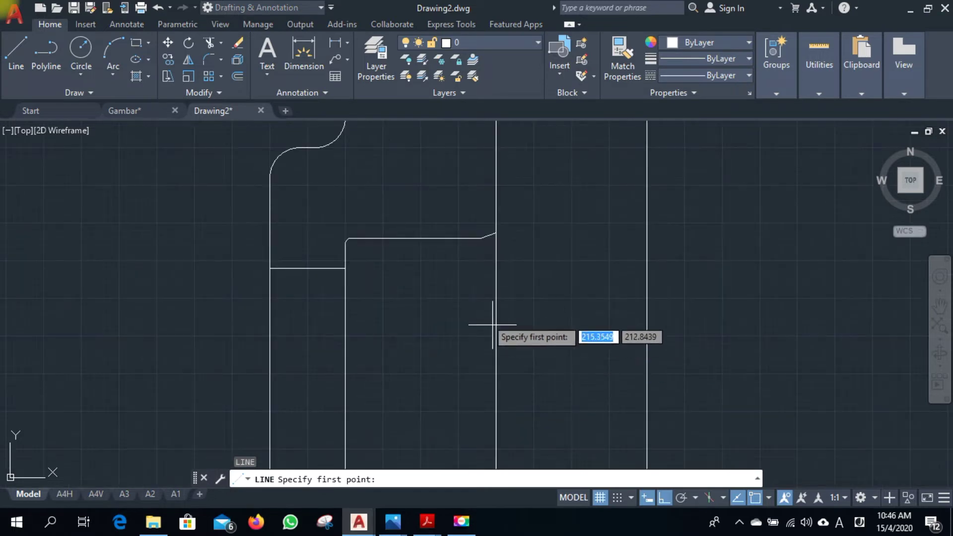
click(494, 234)
scroll(476, 335, down, 6)
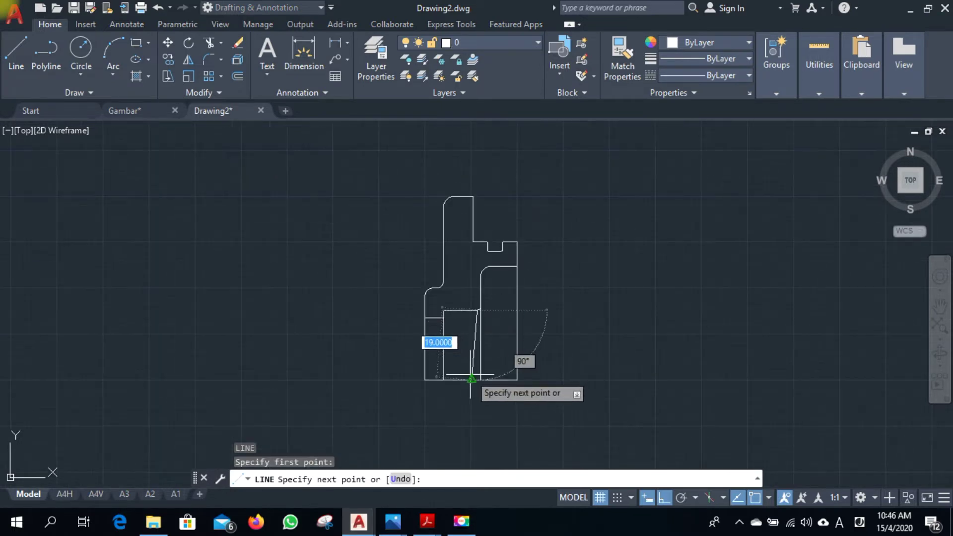
click(475, 380)
key(Escape)
scroll(555, 367, down, 1)
scroll(557, 355, up, 3)
scroll(589, 397, down, 1)
scroll(591, 386, down, 1)
scroll(592, 386, up, 1)
scroll(591, 385, down, 1)
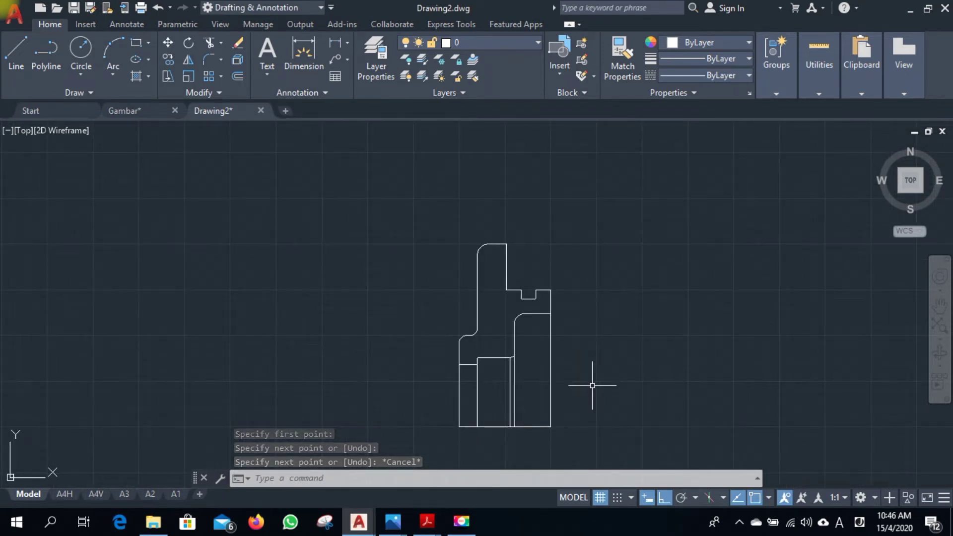
scroll(592, 385, down, 1)
middle_drag(610, 379, 552, 291)
scroll(551, 288, up, 1)
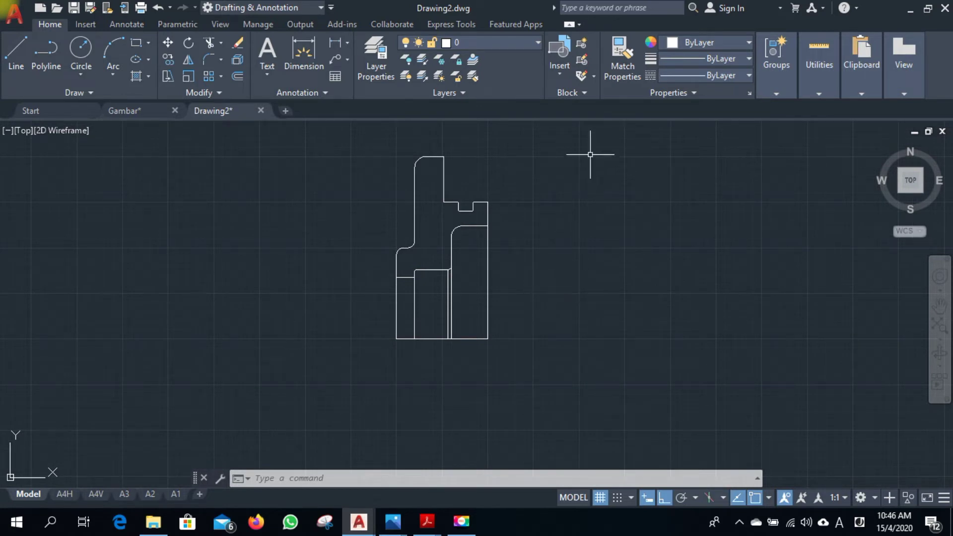
Mirror all 27 profile objects about the bottom edge, keeping the originals.
click(577, 139)
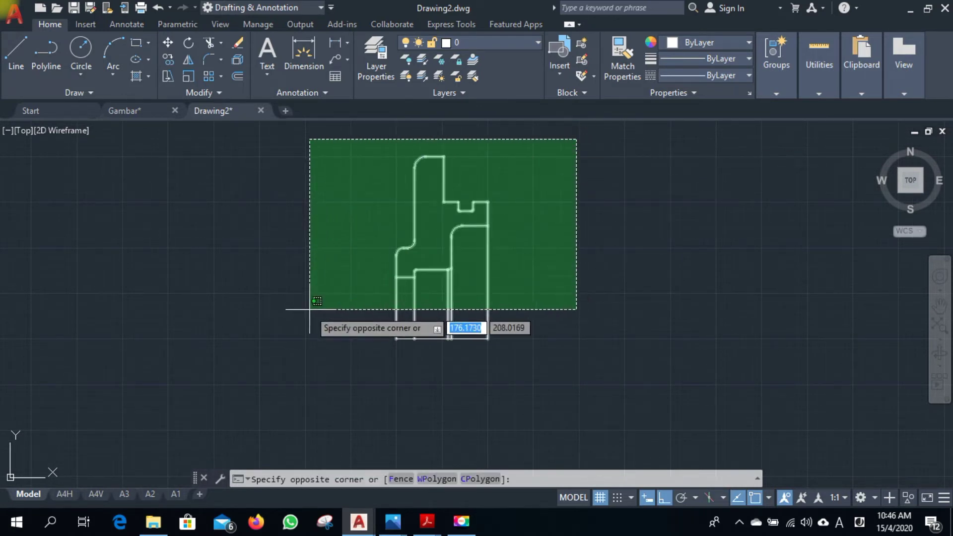
click(308, 344)
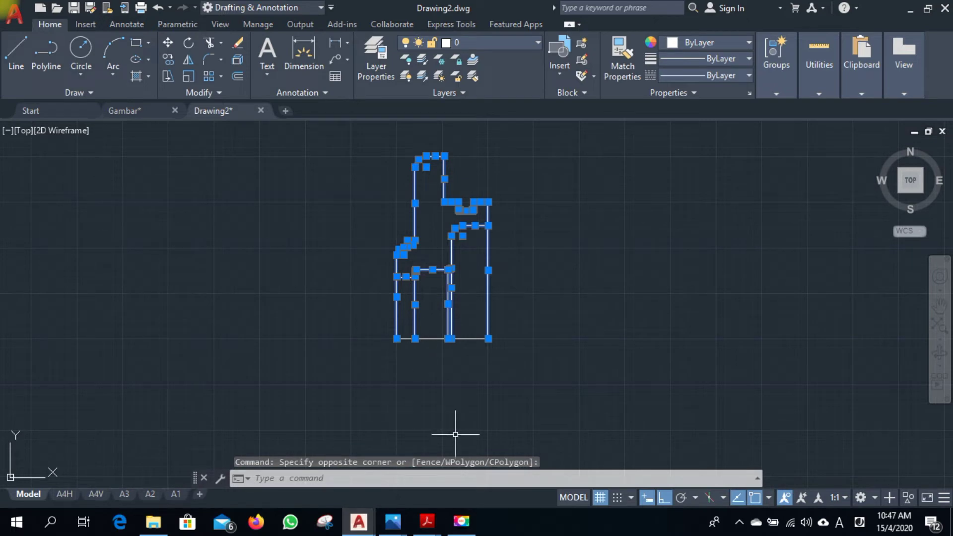
text(mi)
key(Return)
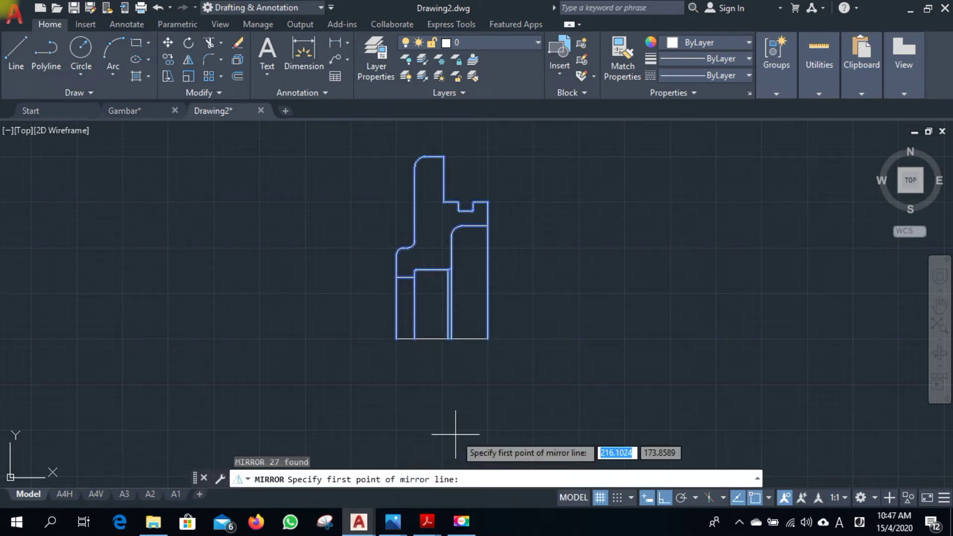
click(487, 339)
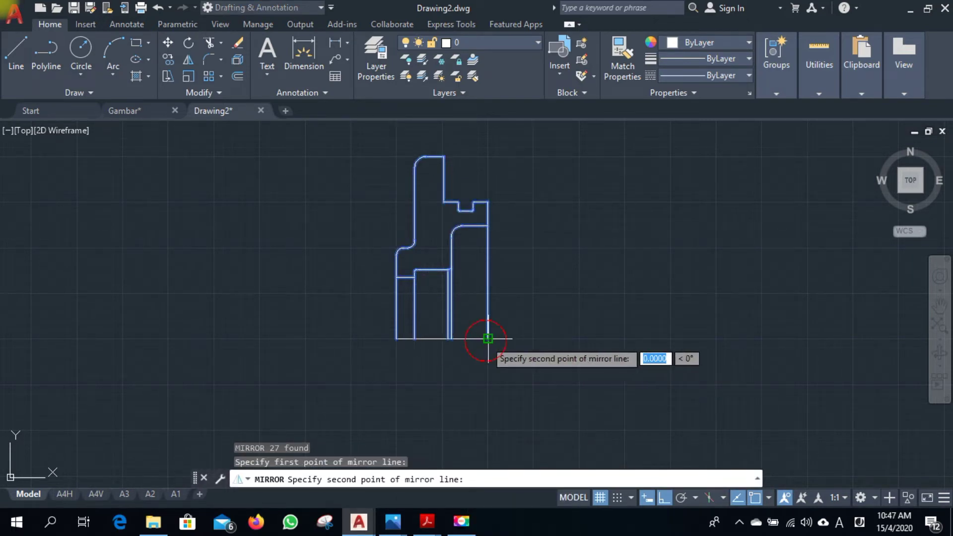
click(645, 355)
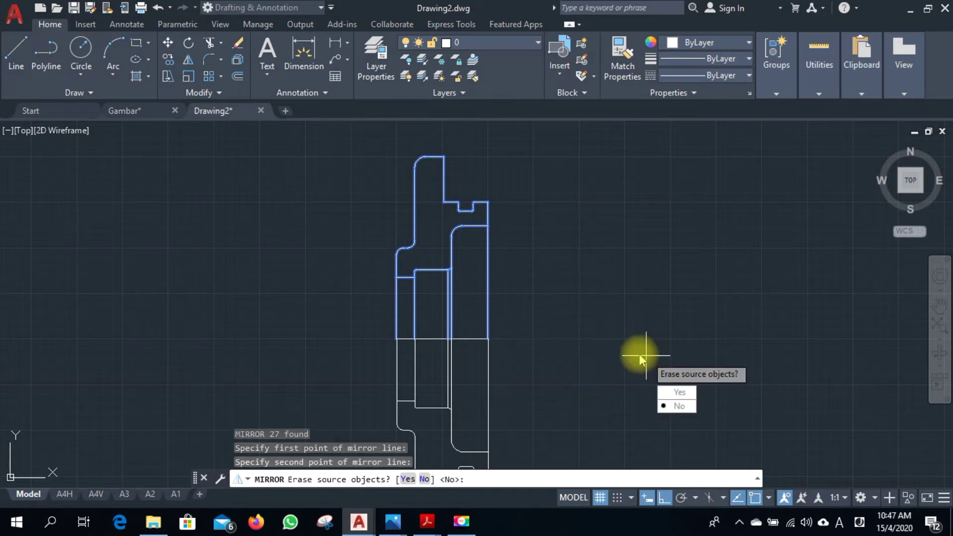
key(Return)
scroll(638, 358, down, 2)
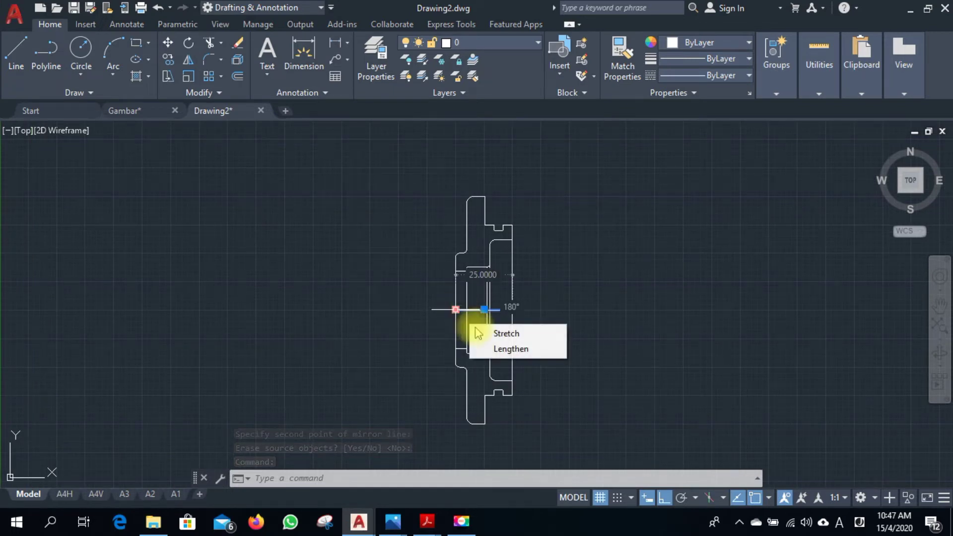
Lengthen the horizontal centre line by 3 at both its left and right ends.
click(492, 344)
text(3)
key(Return)
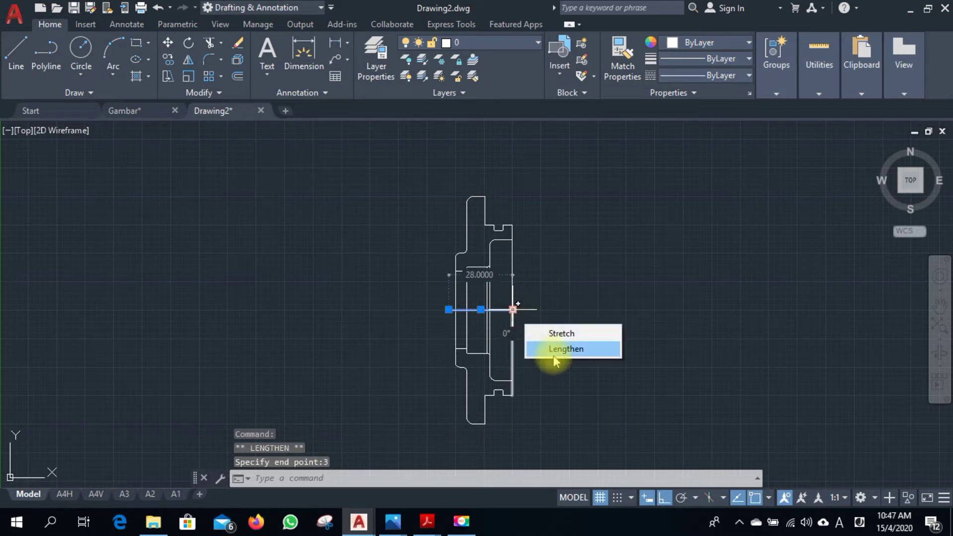
click(552, 350)
text(3)
key(Escape)
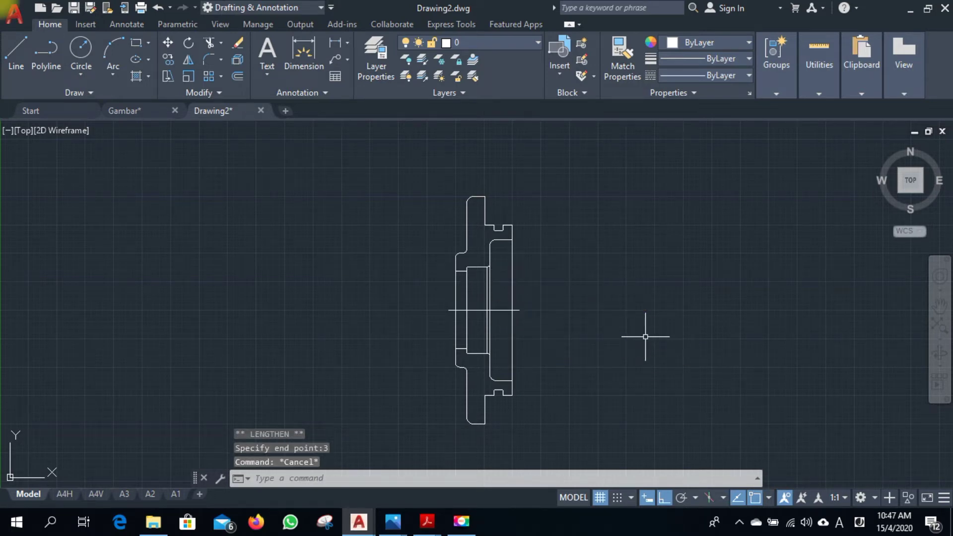
scroll(545, 385, down, 2)
scroll(451, 389, up, 3)
scroll(451, 348, down, 2)
scroll(461, 323, up, 1)
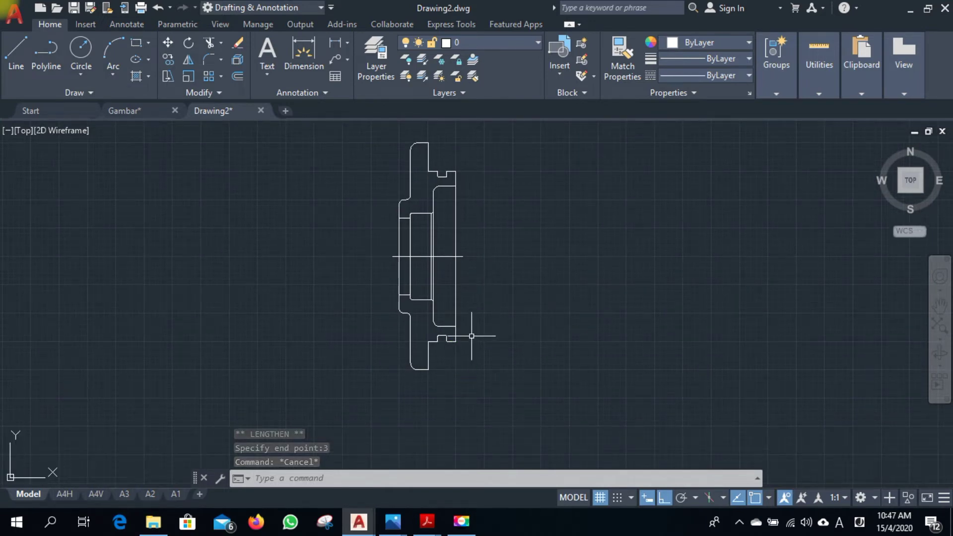
middle_drag(472, 334, 490, 361)
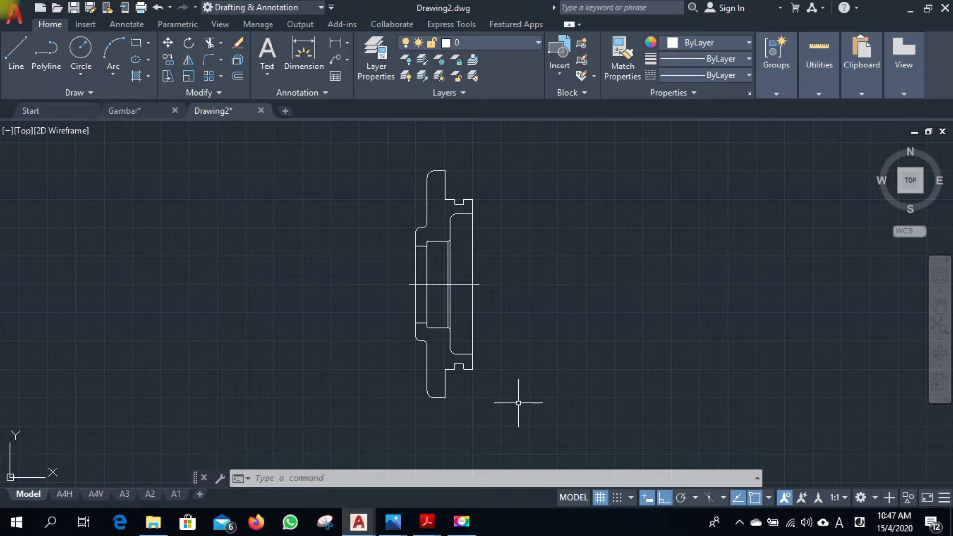
Switch to the Gambar.dwg drawing in the 3D Modeling workspace.
click(414, 474)
right_click(361, 524)
mouse_move(358, 522)
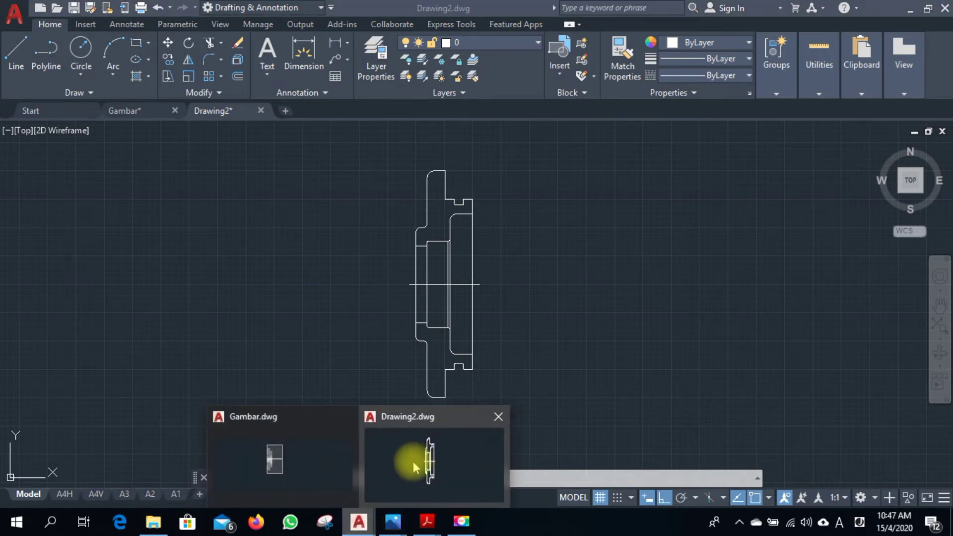
click(332, 475)
click(606, 279)
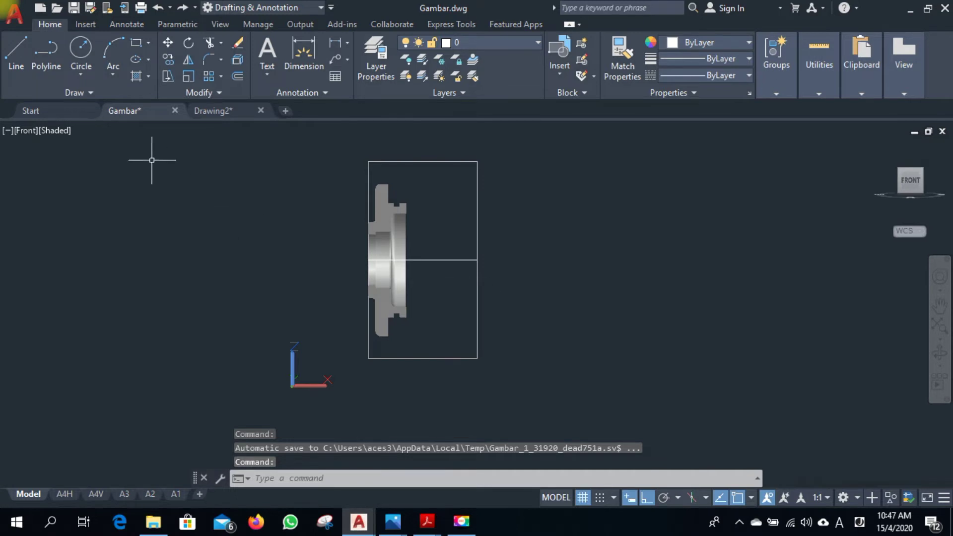
click(320, 7)
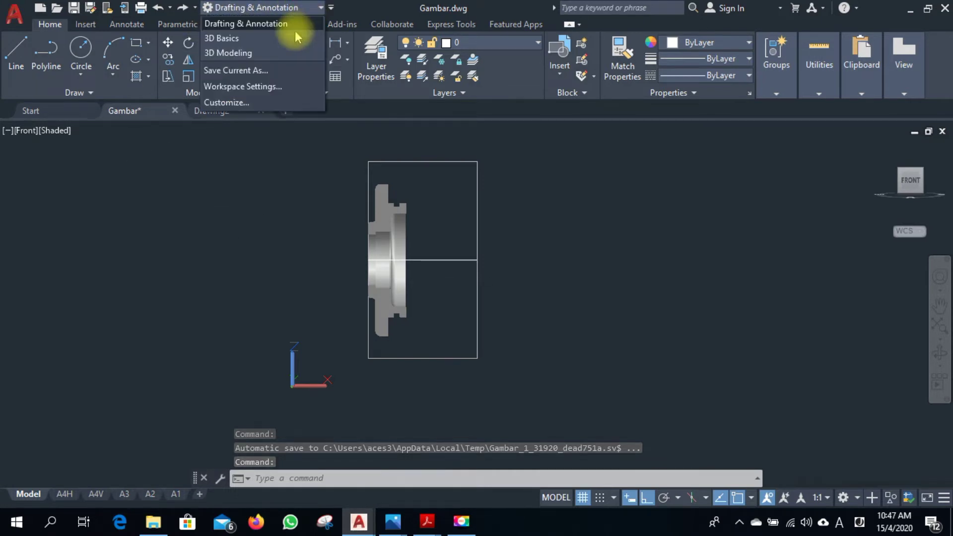
click(269, 51)
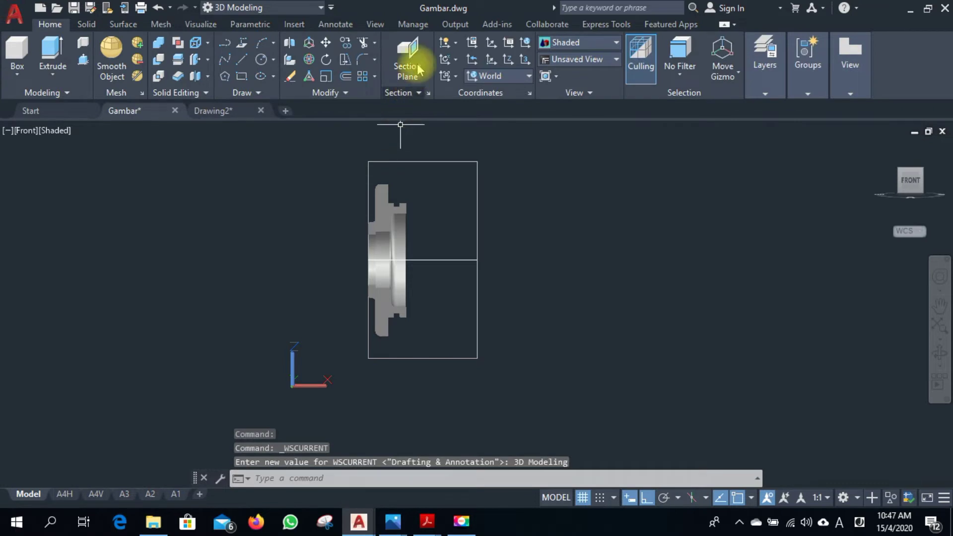
Try the Live Section and Section Plane tools, cancelling both.
click(418, 93)
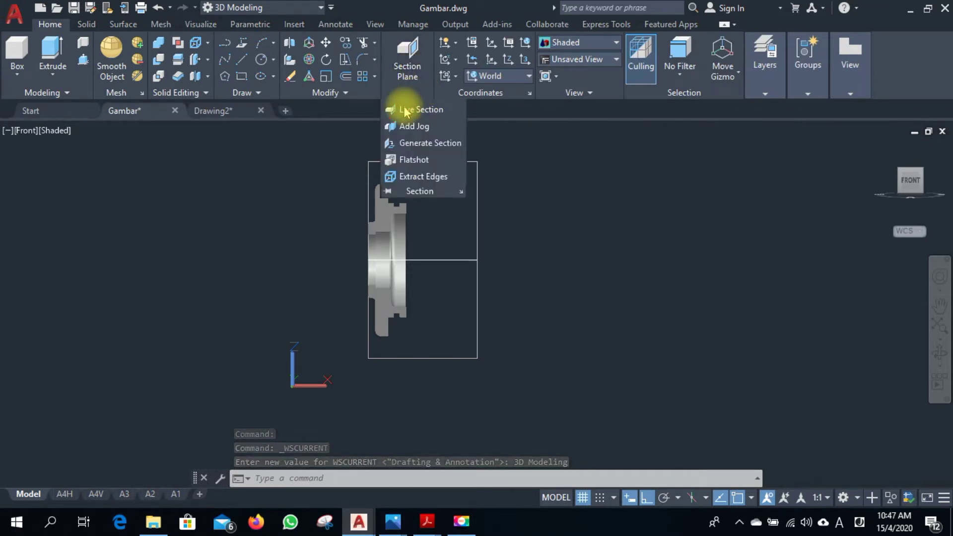
click(404, 111)
click(404, 108)
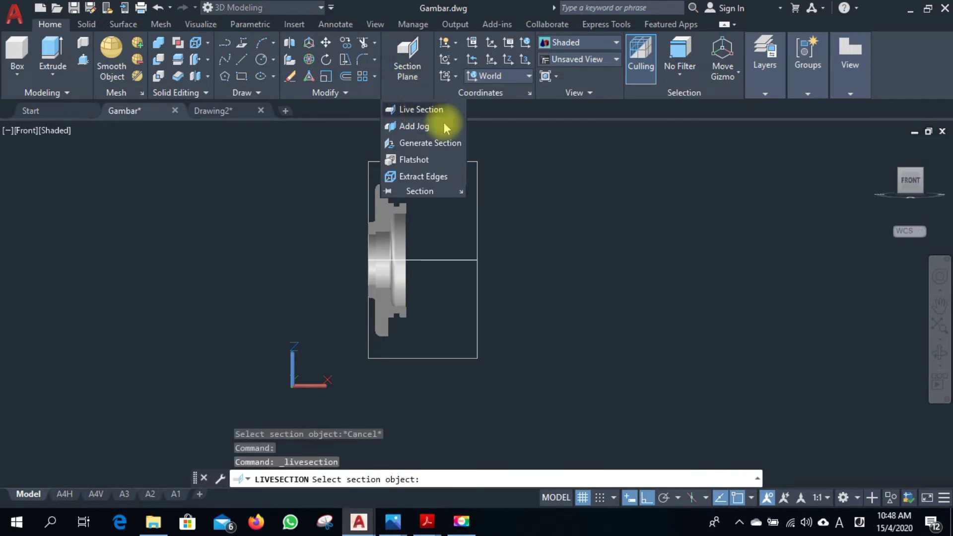
key(Escape)
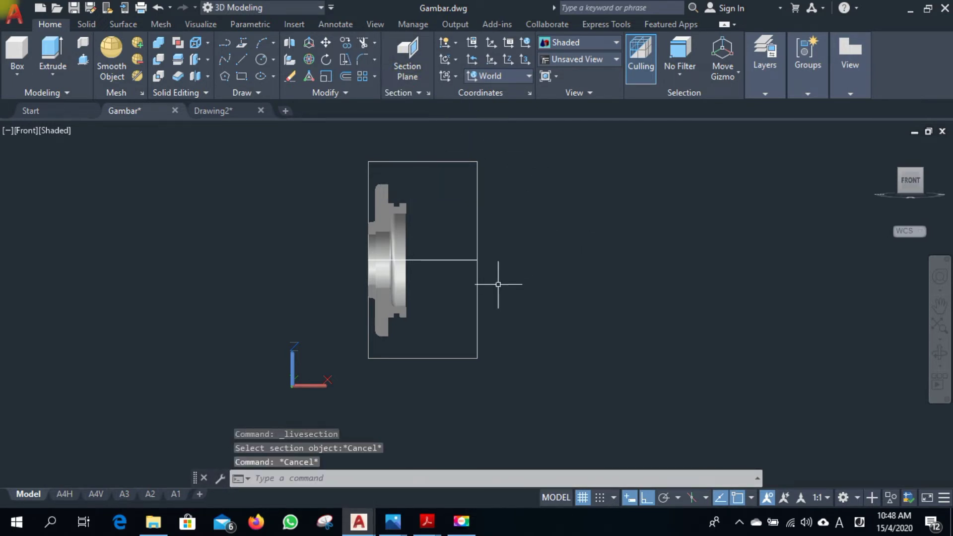
click(413, 68)
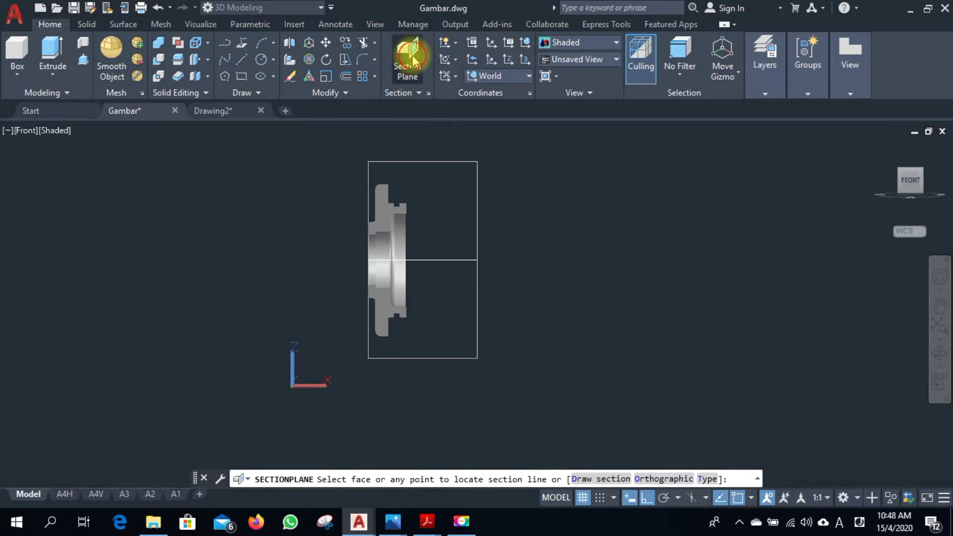
click(413, 67)
key(Escape)
key(Escape)
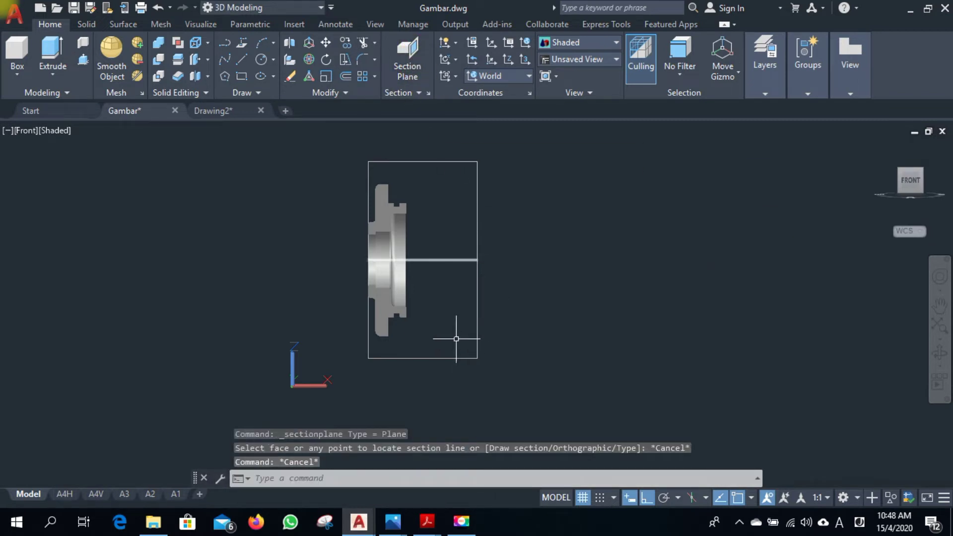
Undo the erase to restore the full flange and delete its section plane.
shift+middle_drag(467, 354, 526, 368)
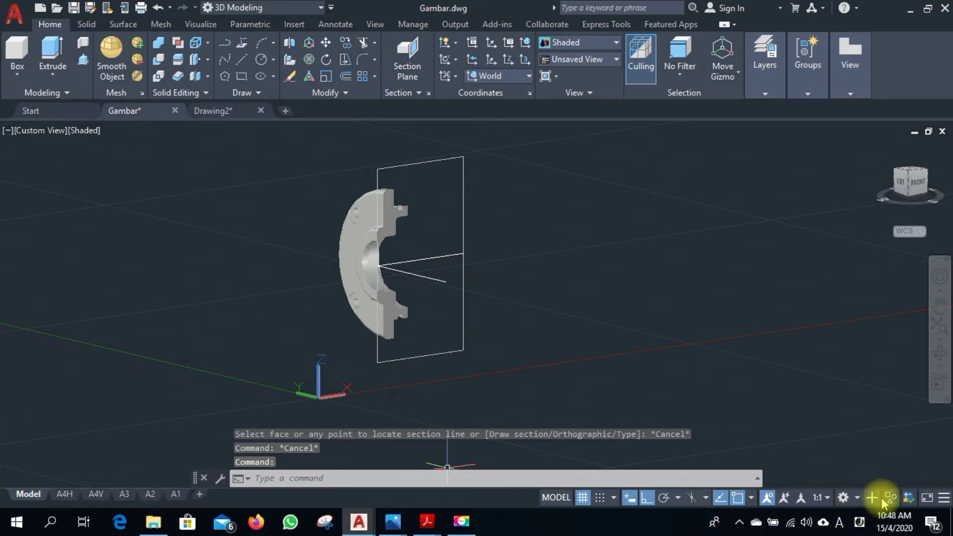
key(ctrl+z)
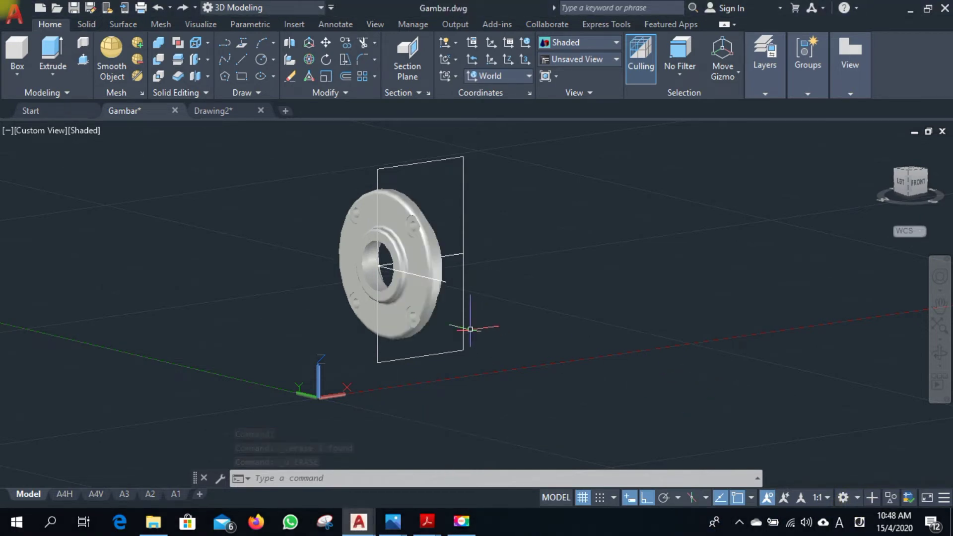
mouse_move(543, 298)
shift+middle_down()
mouse_move(447, 320)
mouse_move(478, 298)
mouse_move(525, 287)
mouse_move(506, 298)
mouse_move(487, 288)
shift+middle_up()
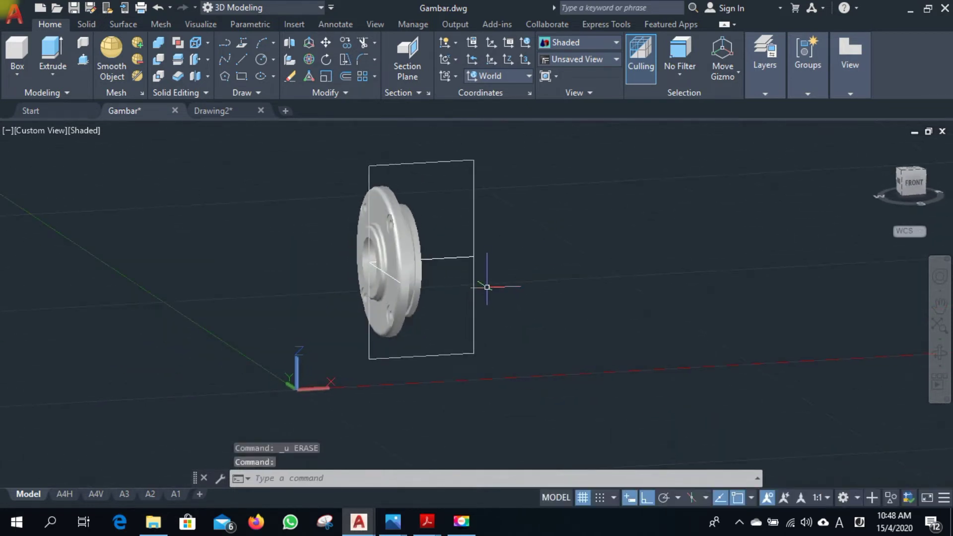
click(474, 282)
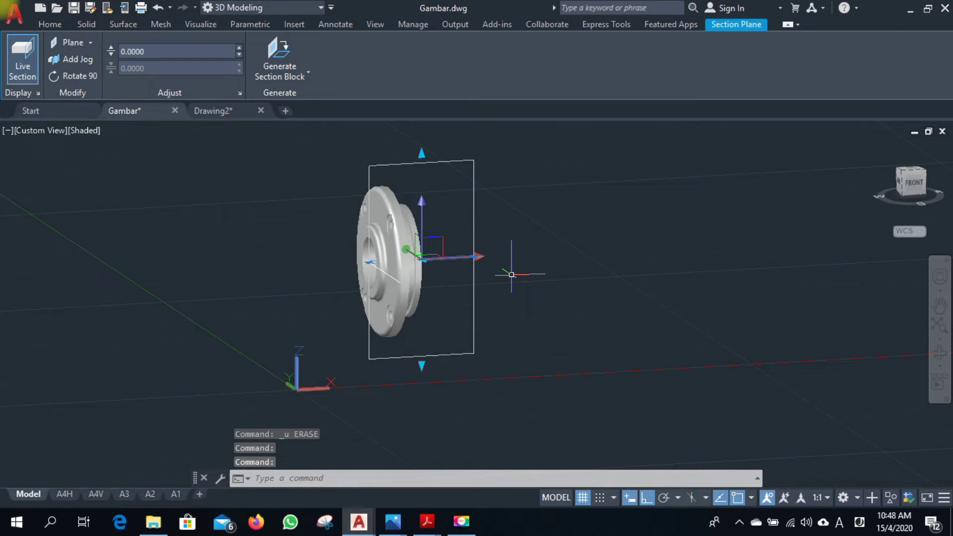
key(Delete)
mouse_move(511, 275)
shift+middle_down()
mouse_move(400, 307)
mouse_move(542, 270)
mouse_move(419, 291)
mouse_move(439, 295)
shift+middle_up()
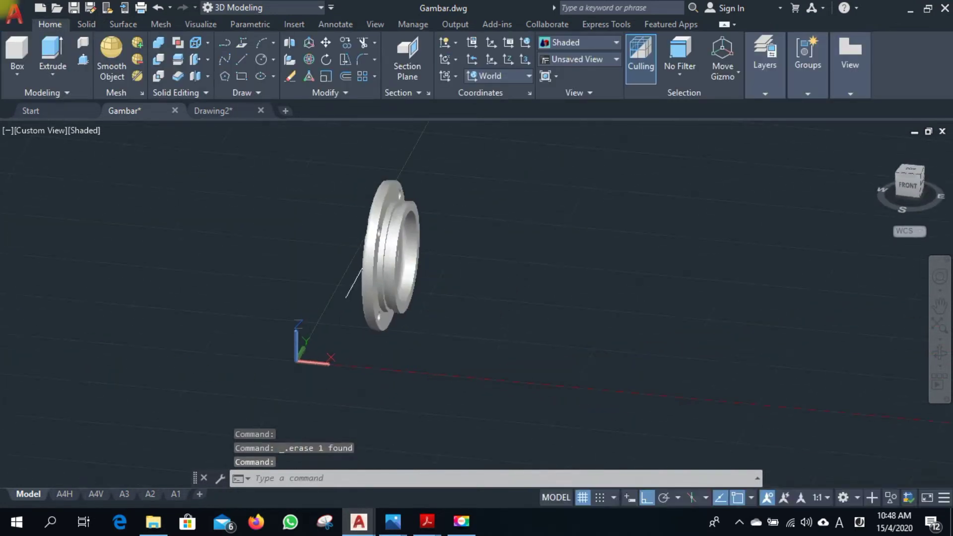
View the flange from the Right in Realistic, then Shaded with edges, and return to Drawing2.
click(924, 186)
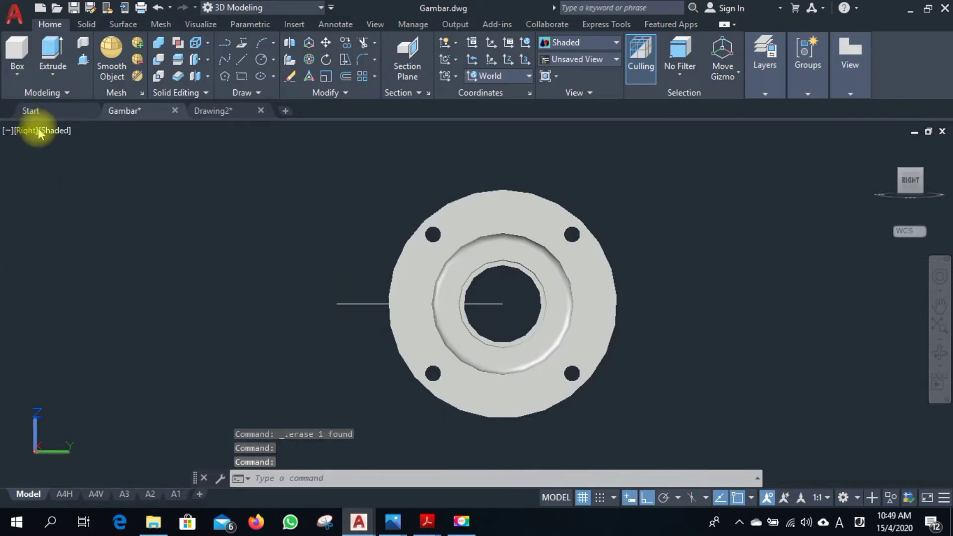
click(55, 130)
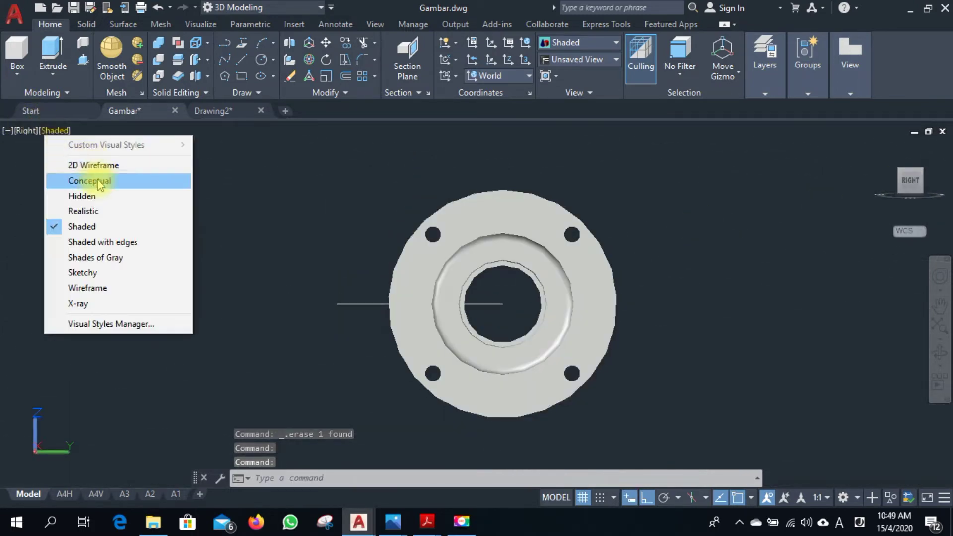
click(94, 212)
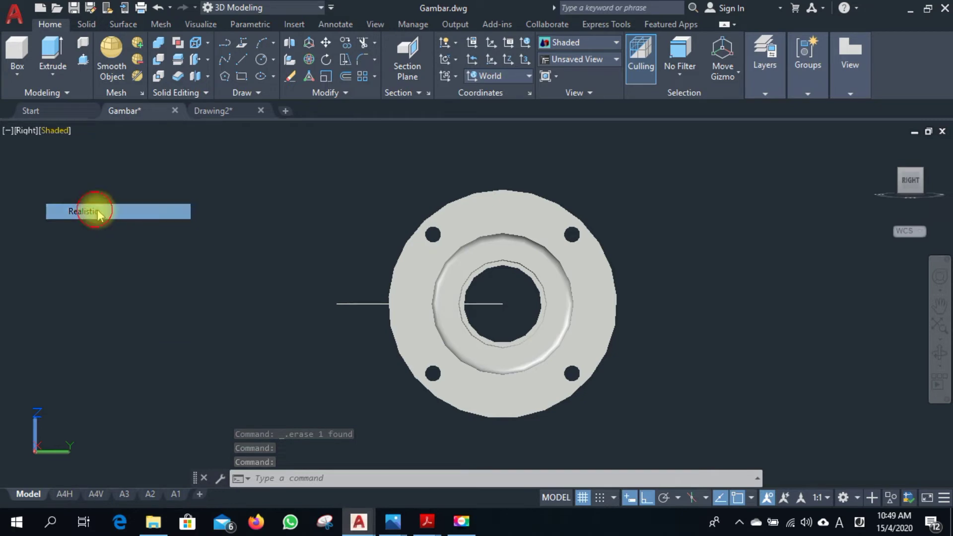
click(63, 130)
click(112, 240)
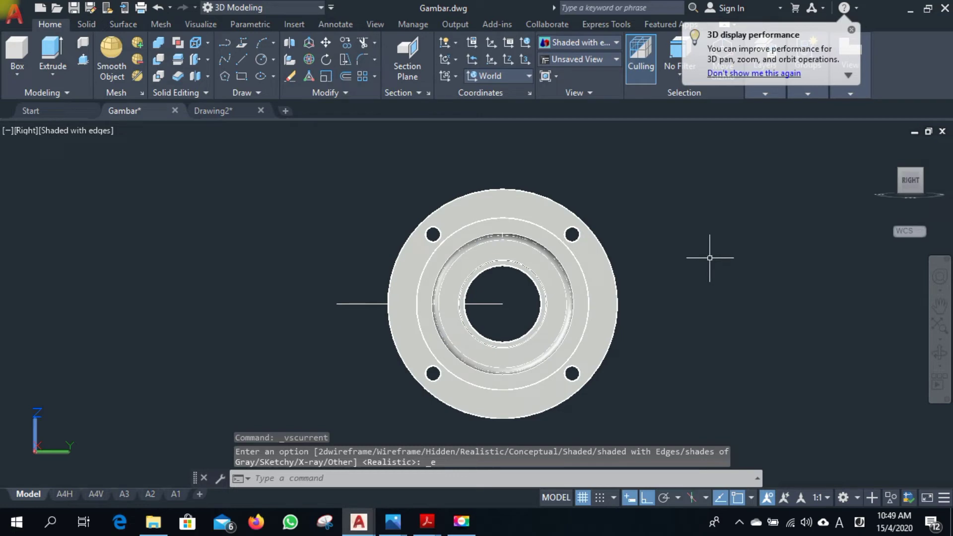
click(394, 479)
mouse_move(358, 521)
middle_drag(559, 286, 498, 260)
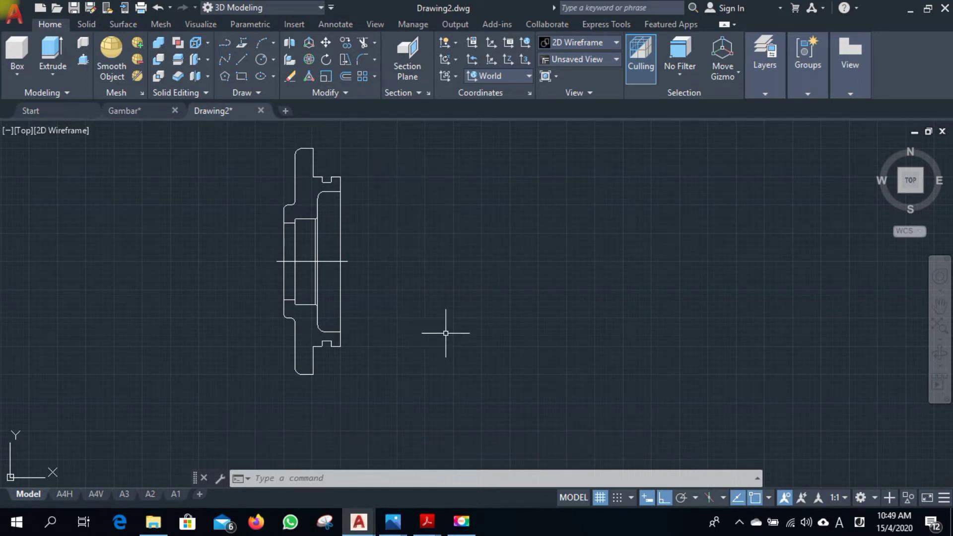
Draw concentric circles of radius 17 and 19, centred 100 units along the centre line.
text(c)
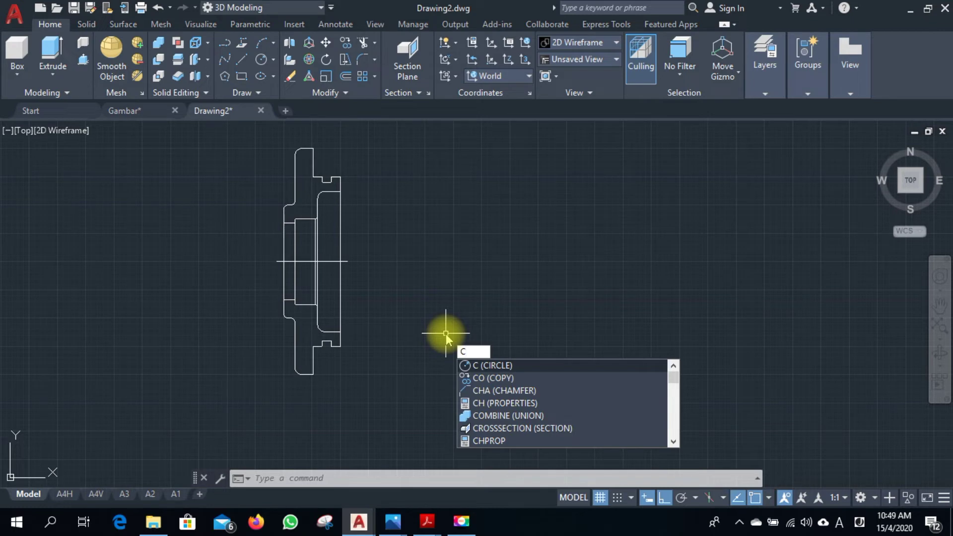
key(Return)
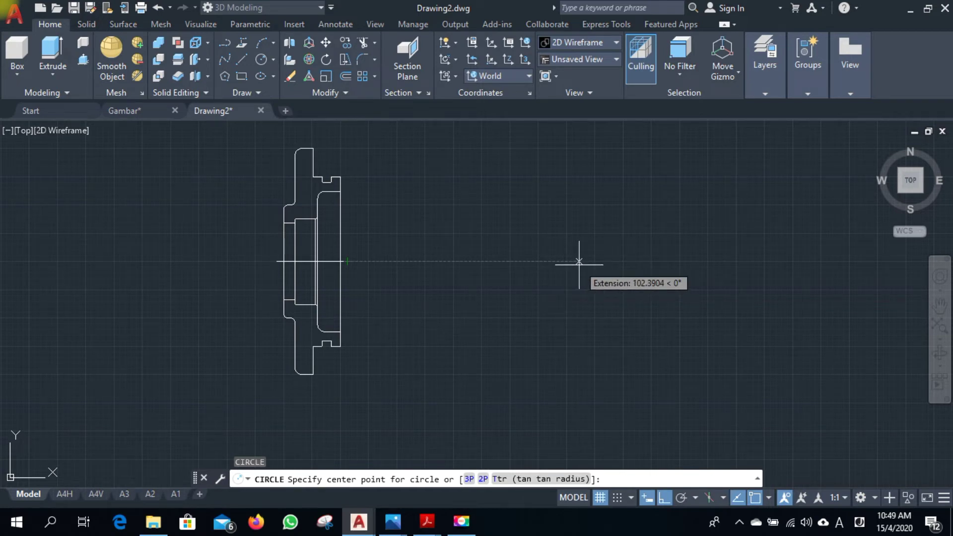
text(100)
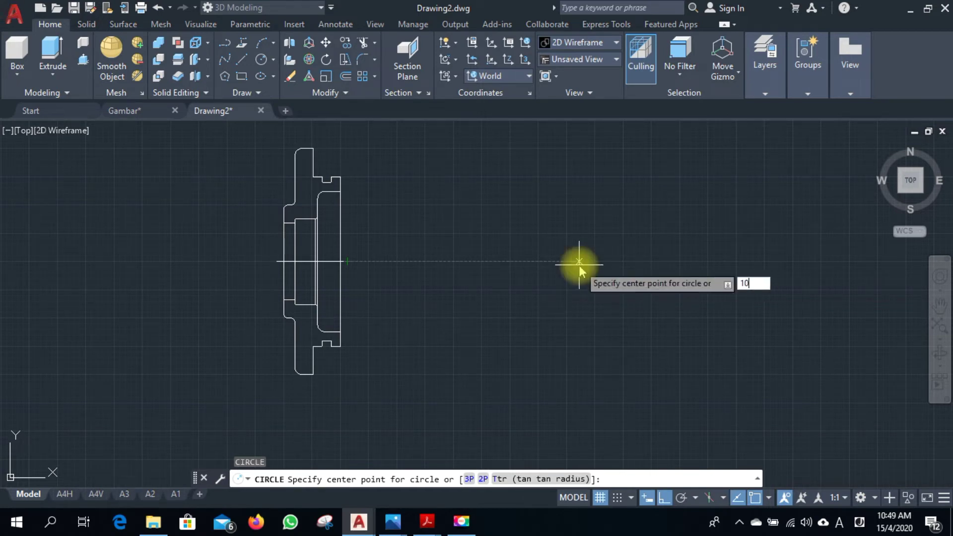
key(Return)
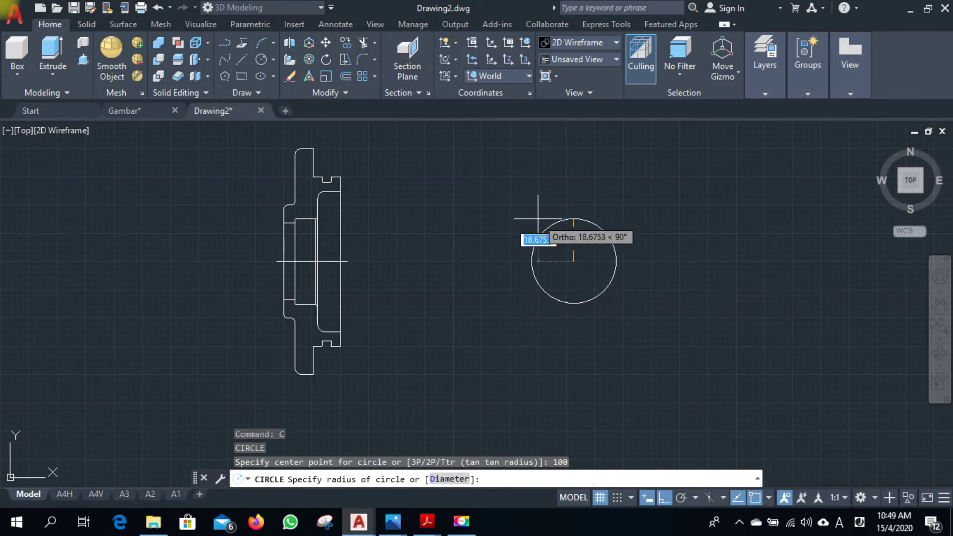
text(17)
key(Return)
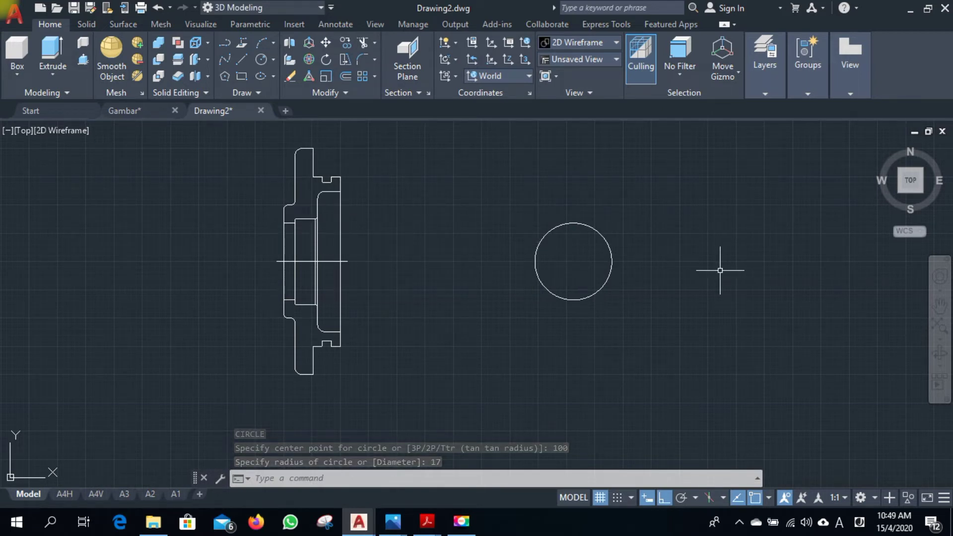
text(C)
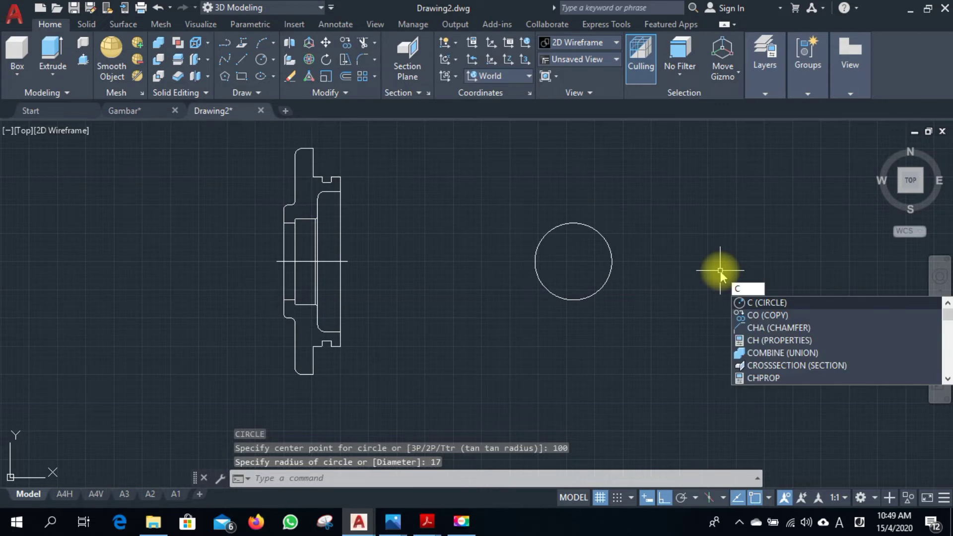
key(Return)
click(573, 261)
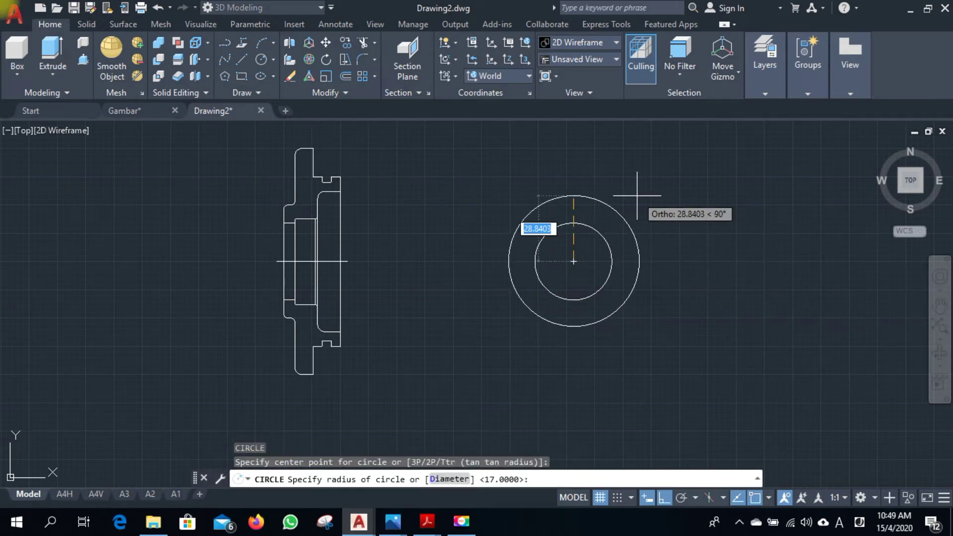
text(19)
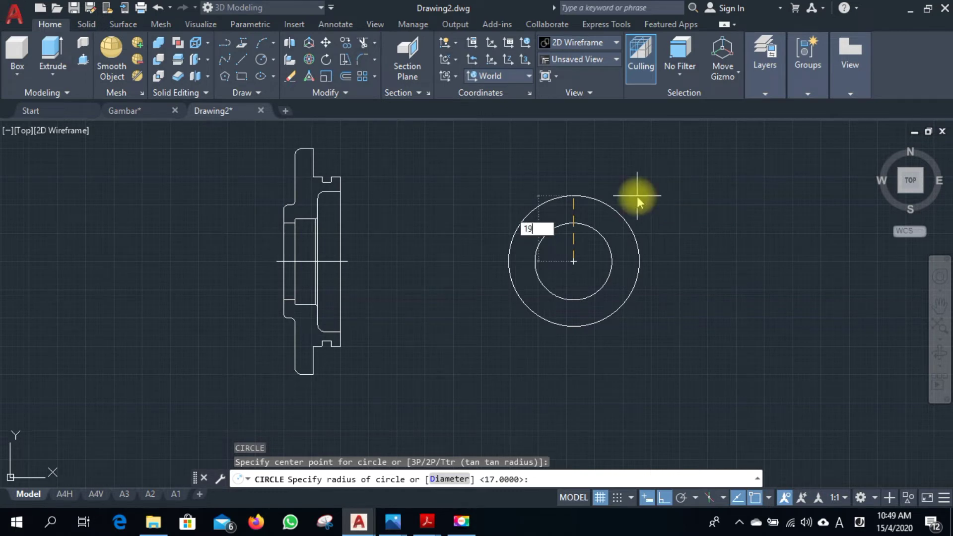
key(Return)
key(Escape)
Draw a long horizontal line rightward from the profile's top corner.
text(l)
key(Return)
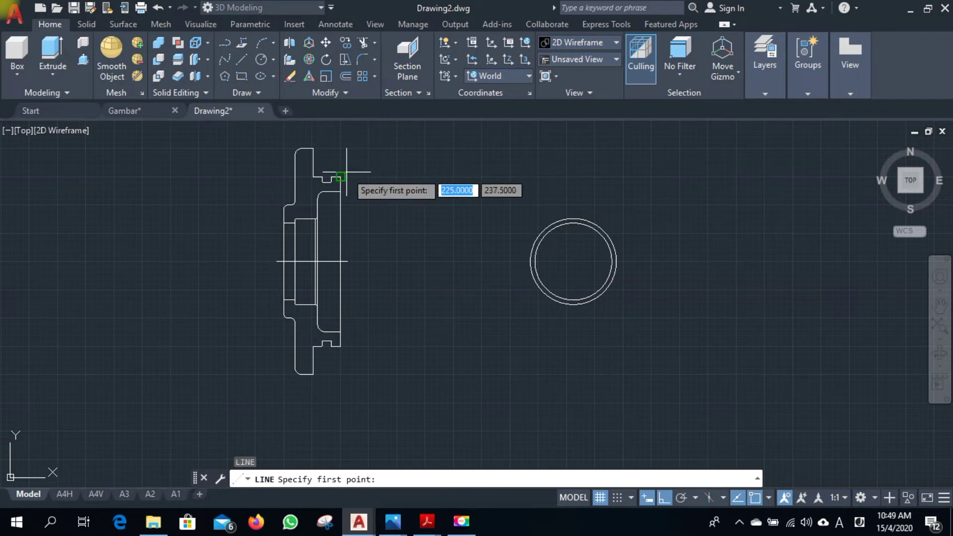
click(342, 175)
click(758, 176)
key(Escape)
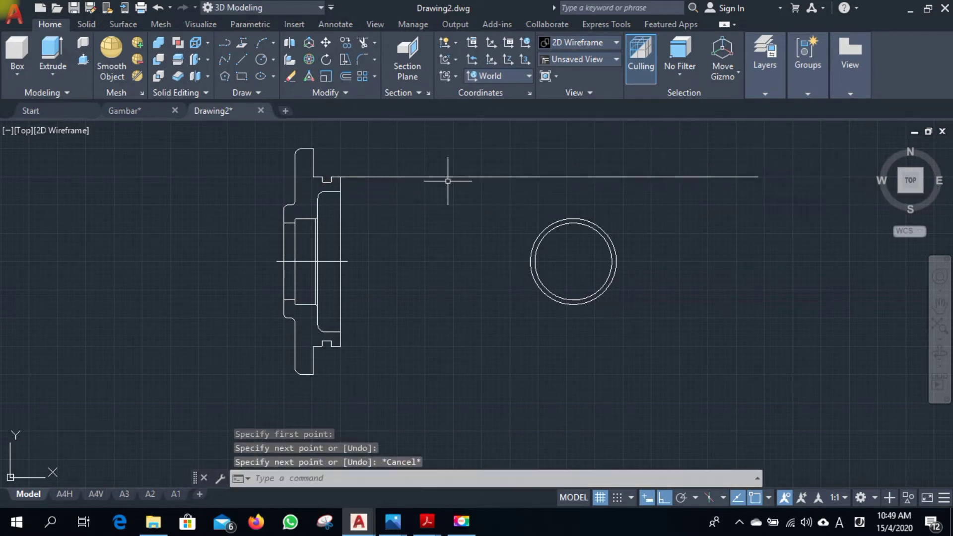
Copy the horizontal line to the profile's top edge and two step edges.
click(443, 177)
text(cp)
key(Return)
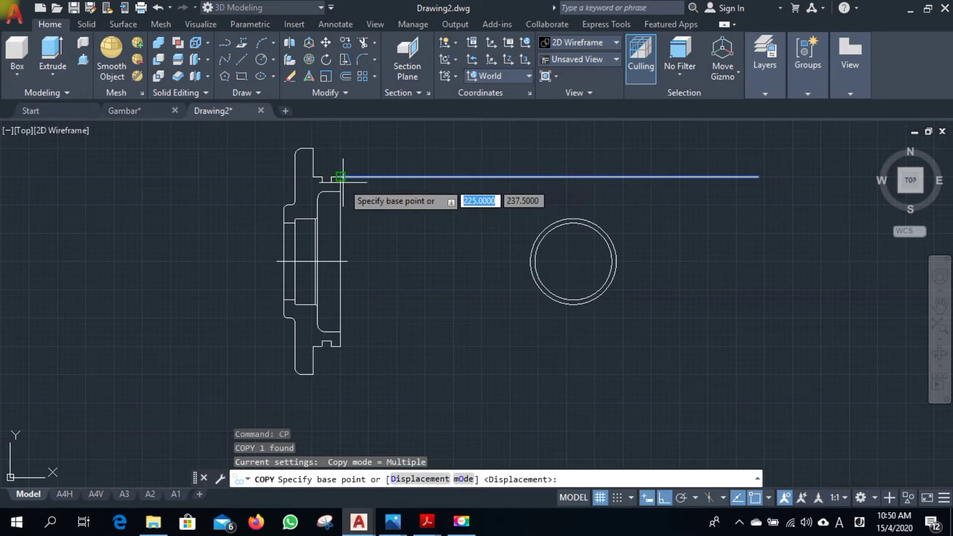
click(340, 176)
click(314, 148)
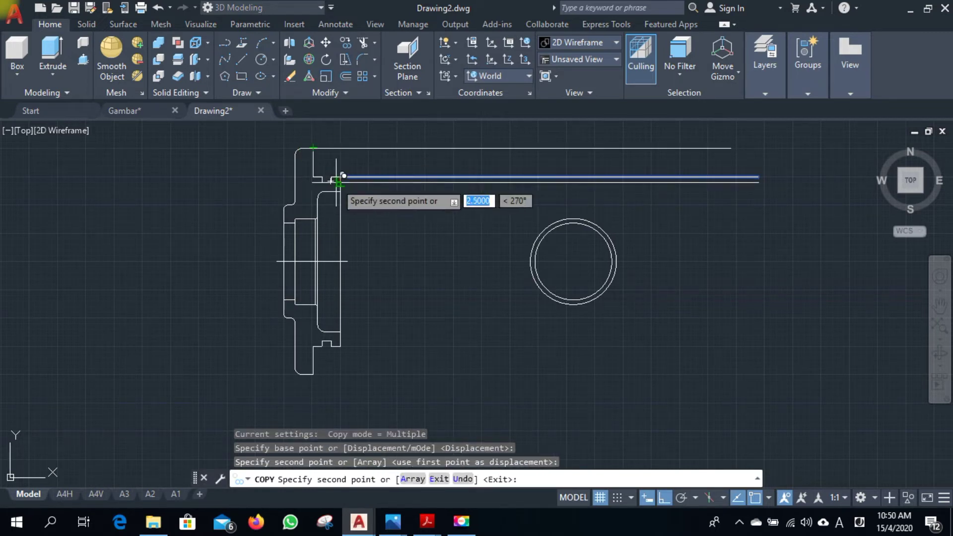
click(329, 181)
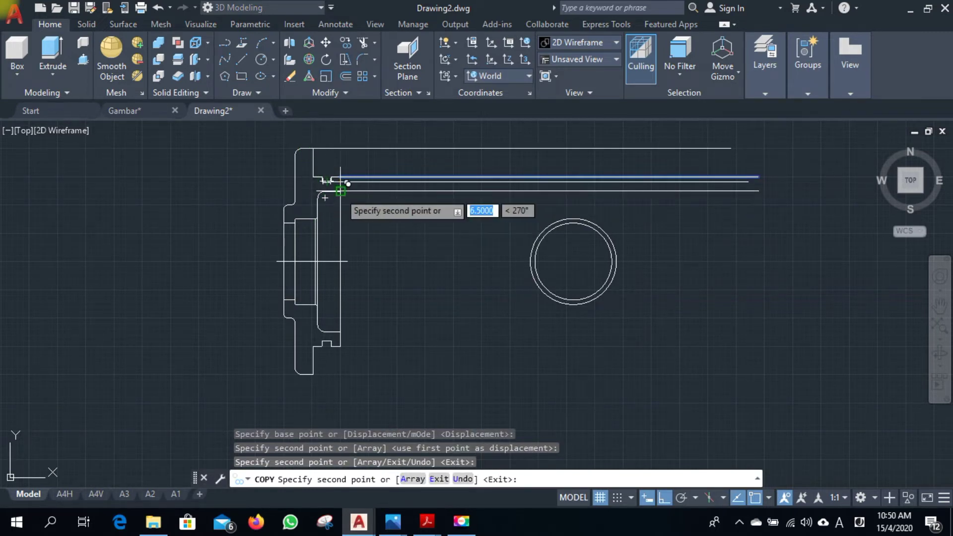
click(340, 192)
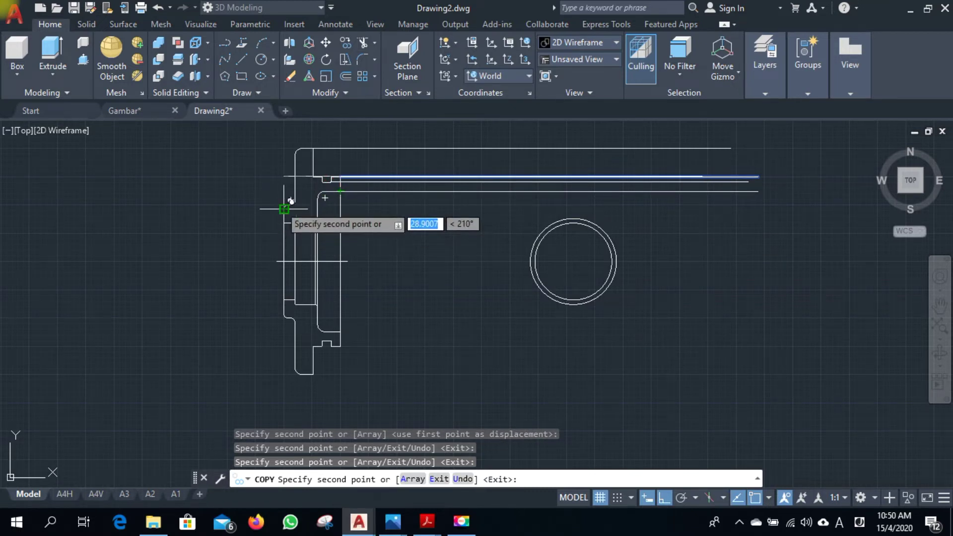
scroll(296, 215, up, 3)
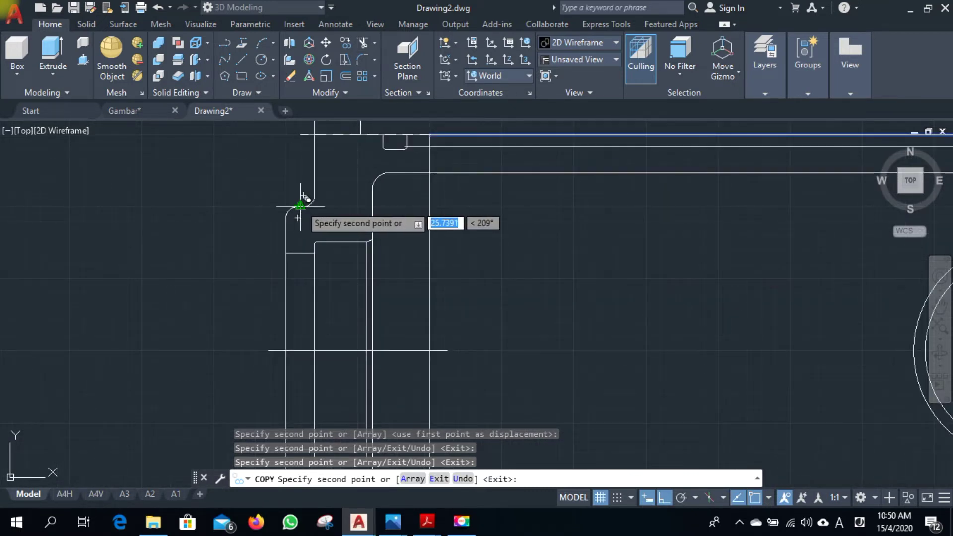
key(Escape)
scroll(550, 276, down, 3)
scroll(570, 260, up, 1)
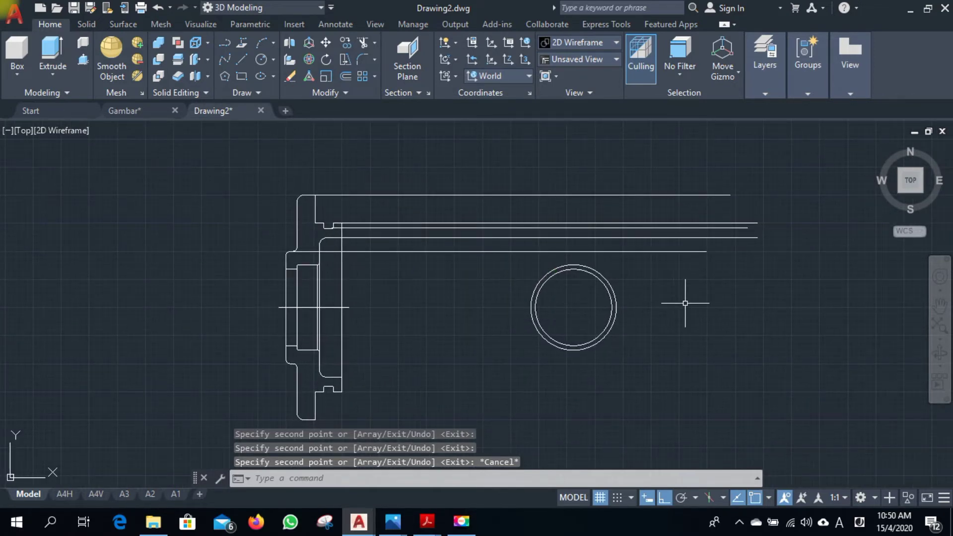
text(c)
key(Return)
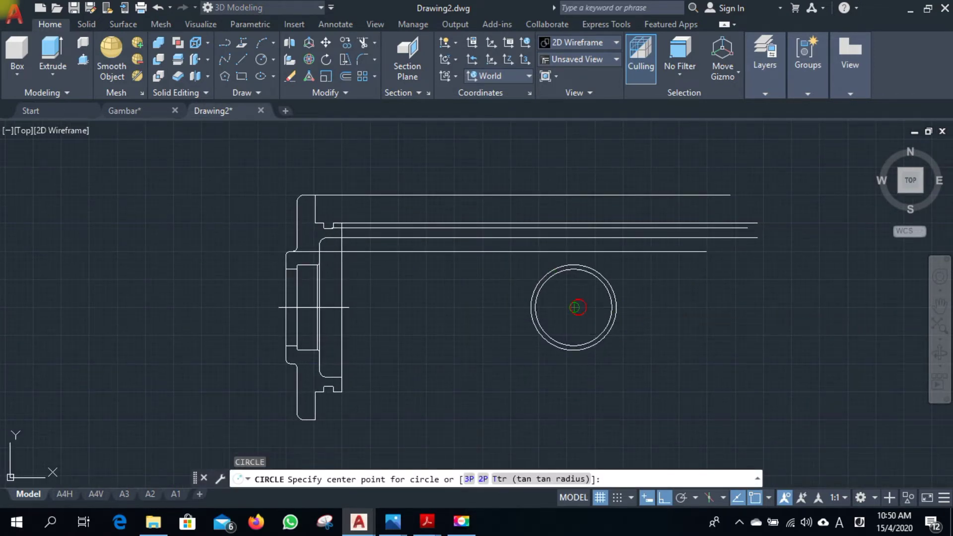
Add three larger concentric circles sized to touch the projection lines.
click(575, 307)
click(574, 251)
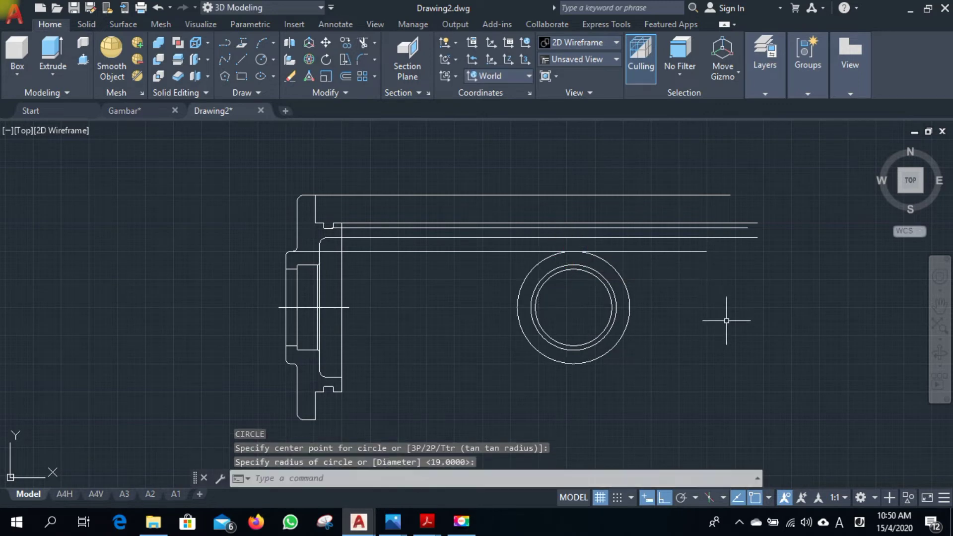
key(Return)
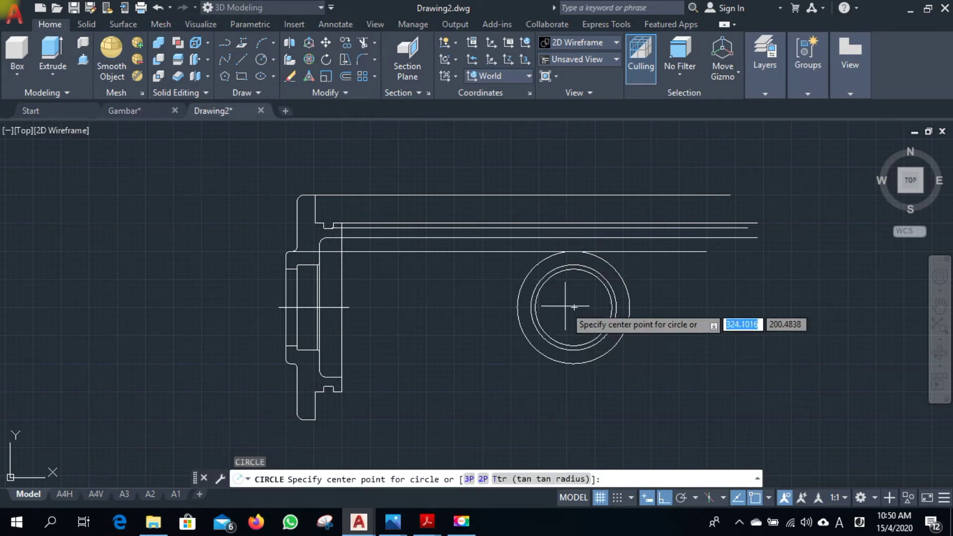
click(574, 307)
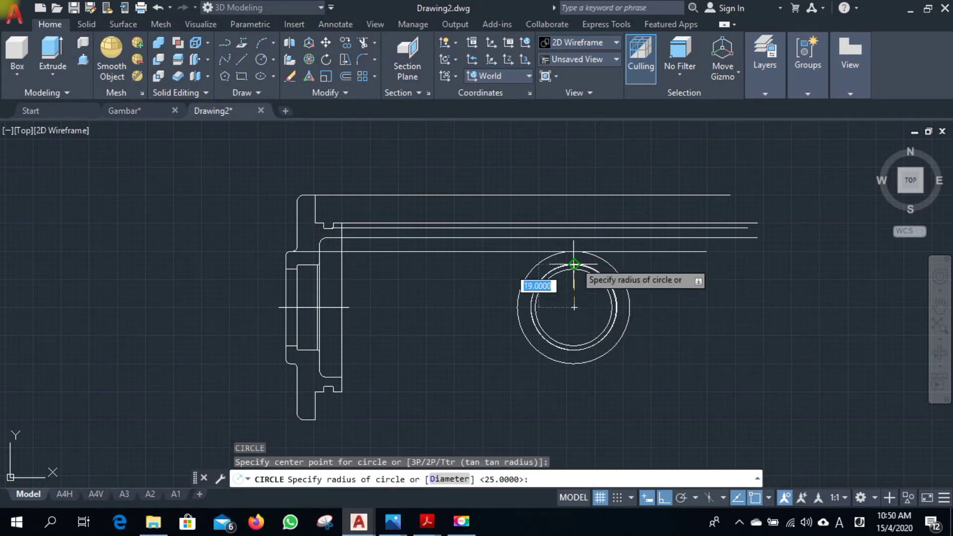
click(574, 237)
key(Return)
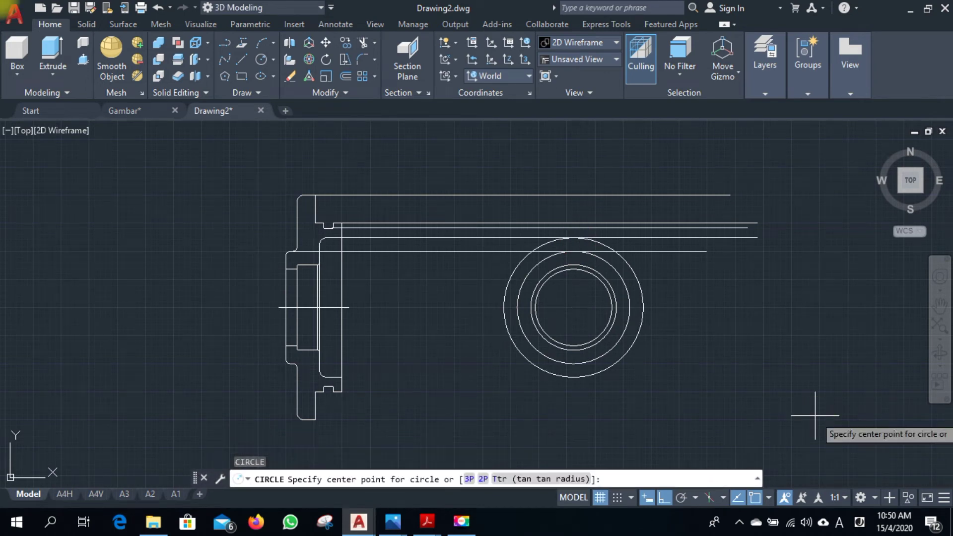
click(574, 307)
click(580, 229)
Add two more concentric circles, the outermost reaching the top projection line.
text(c)
key(Return)
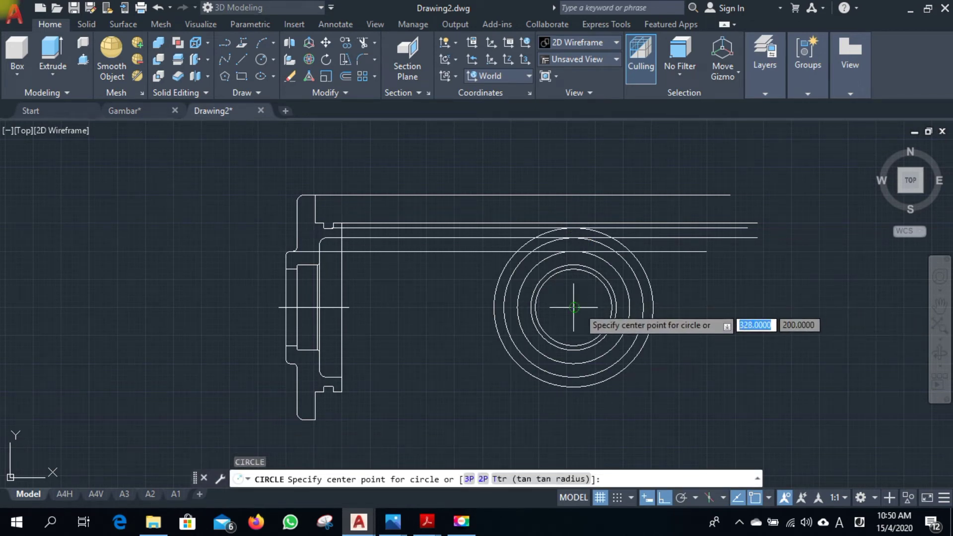
click(574, 308)
click(579, 224)
text(c)
key(Return)
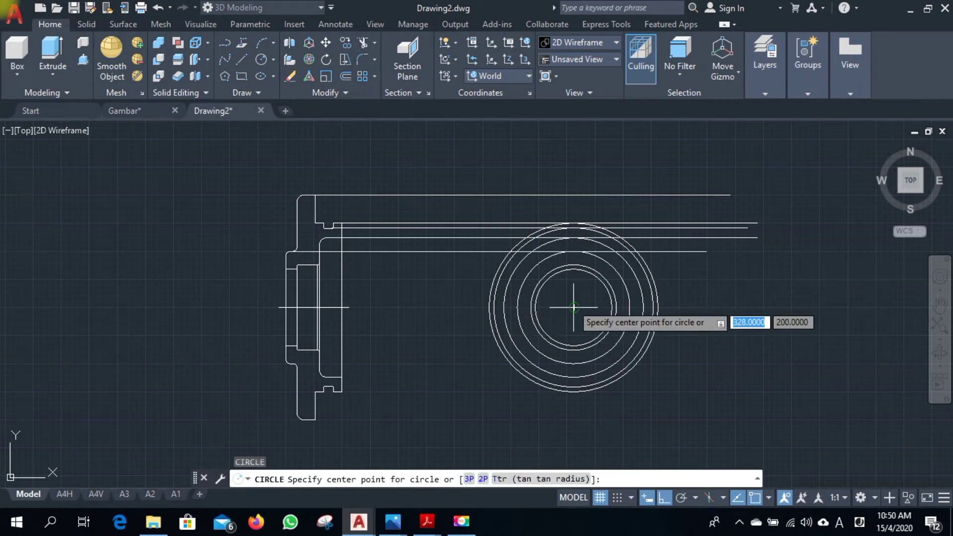
click(574, 307)
click(565, 195)
key(Escape)
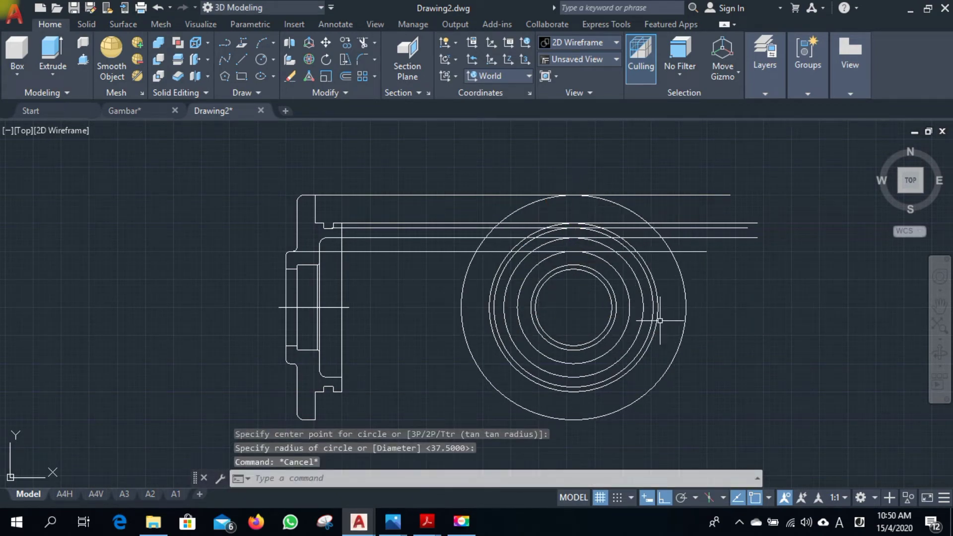
middle_drag(660, 320, 729, 329)
middle_drag(507, 310, 478, 293)
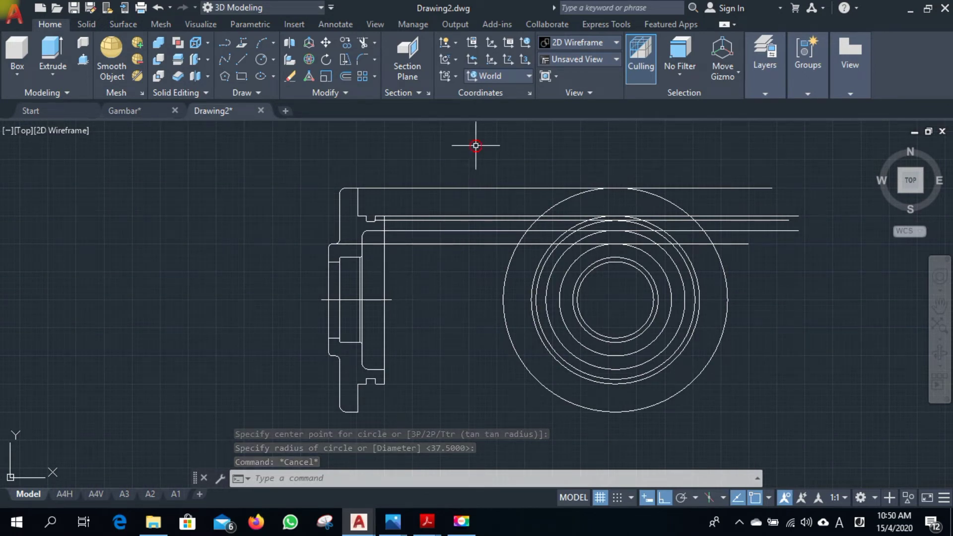
Delete the long horizontal projection lines with a crossing selection.
click(475, 145)
click(437, 259)
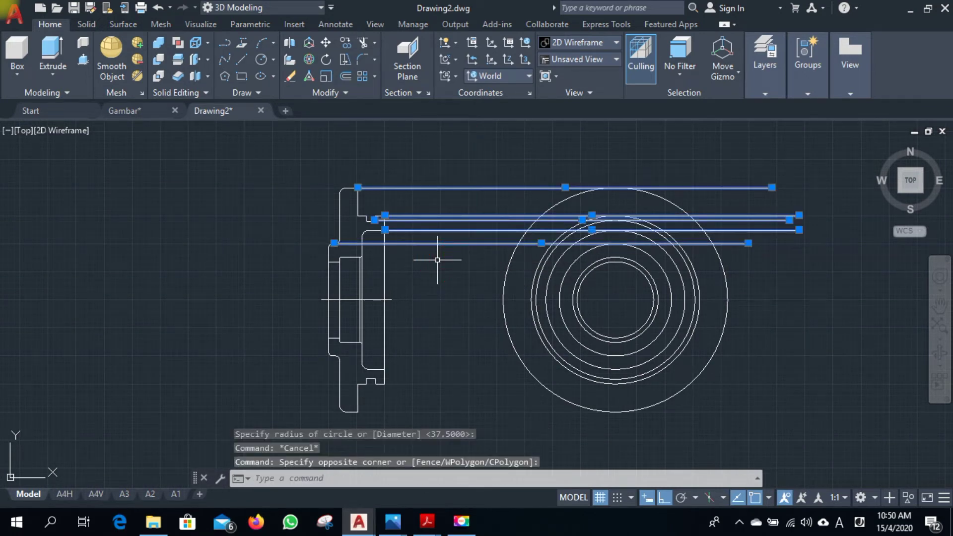
key(Delete)
key(Escape)
middle_drag(480, 343, 444, 340)
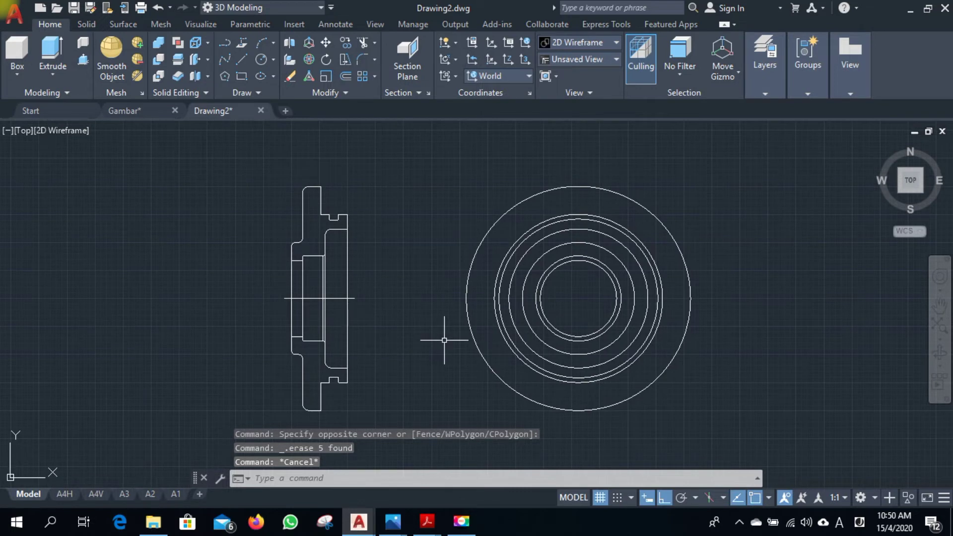
Draw a horizontal line between the outer circle's left and right quadrants.
text(l)
key(Return)
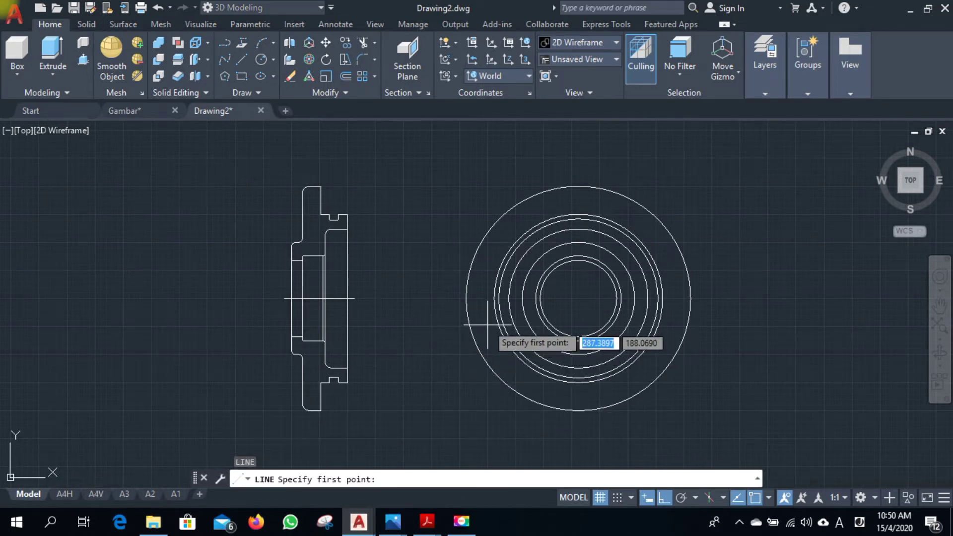
click(467, 298)
click(689, 298)
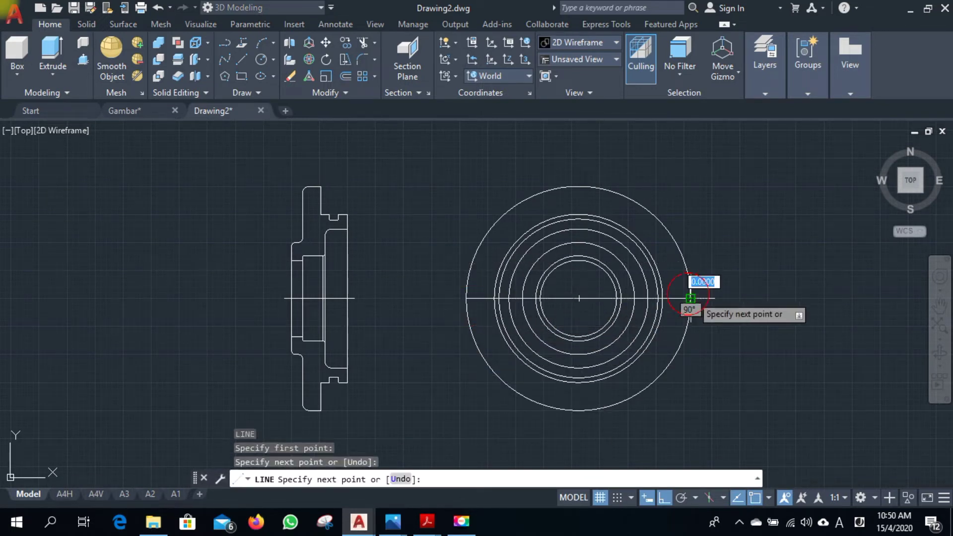
key(Escape)
click(672, 296)
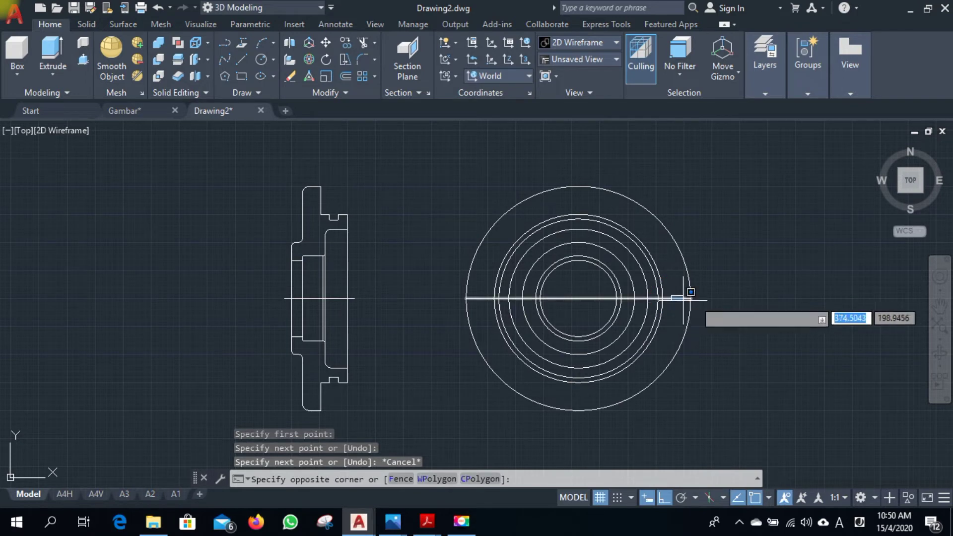
click(680, 300)
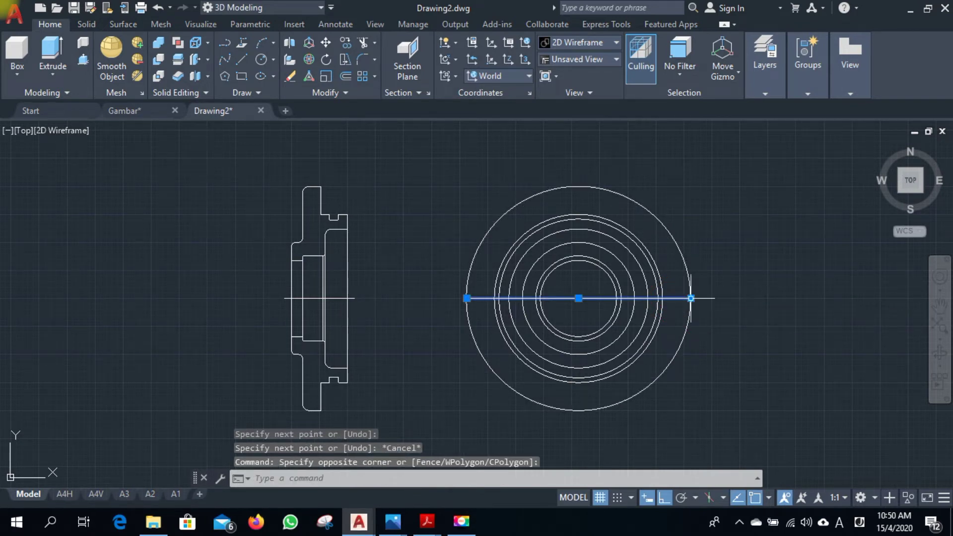
Lengthen the horizontal centre line by 3 at each end.
mouse_move(690, 299)
click(729, 341)
text(3)
key(Return)
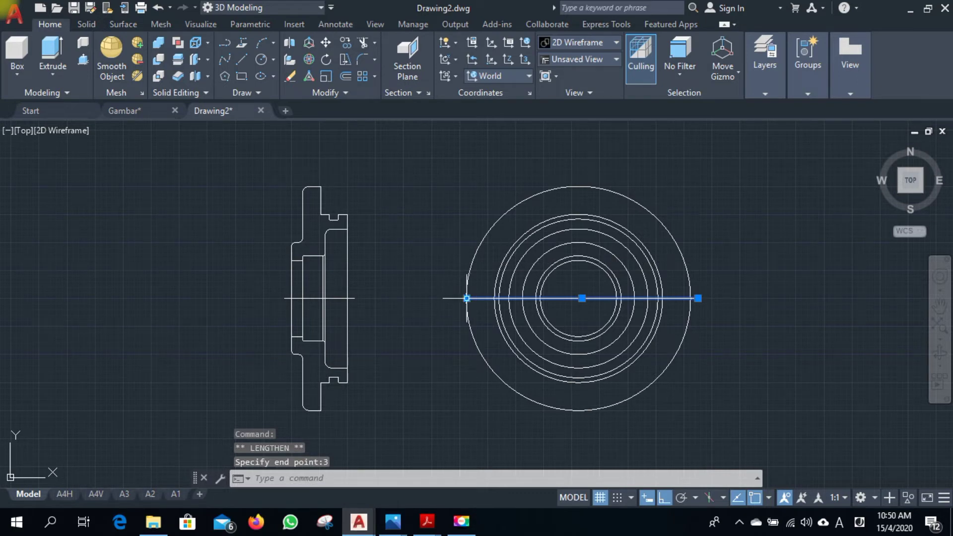
mouse_move(467, 298)
click(483, 334)
text(3)
key(Return)
key(Escape)
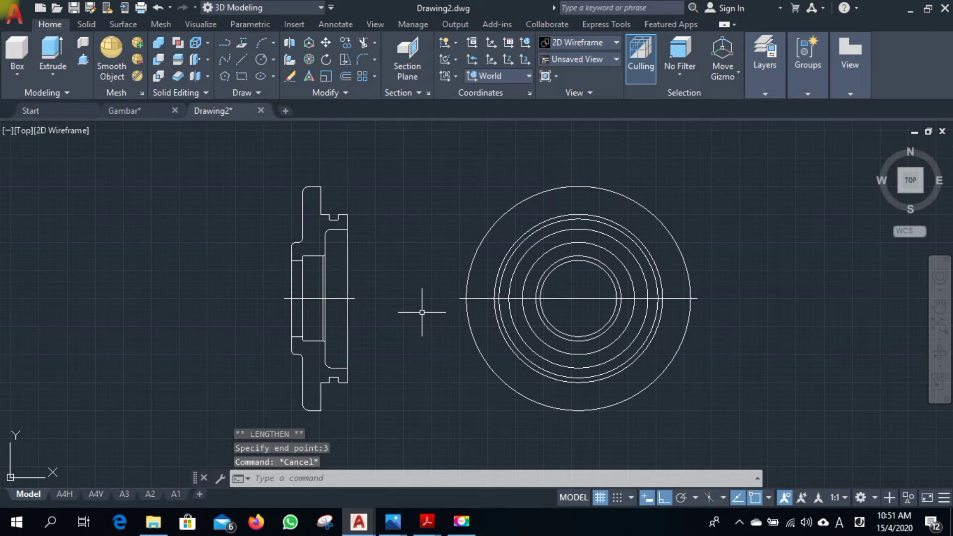
Rotate a copy of the centre line 90° about the circles' centre.
click(588, 298)
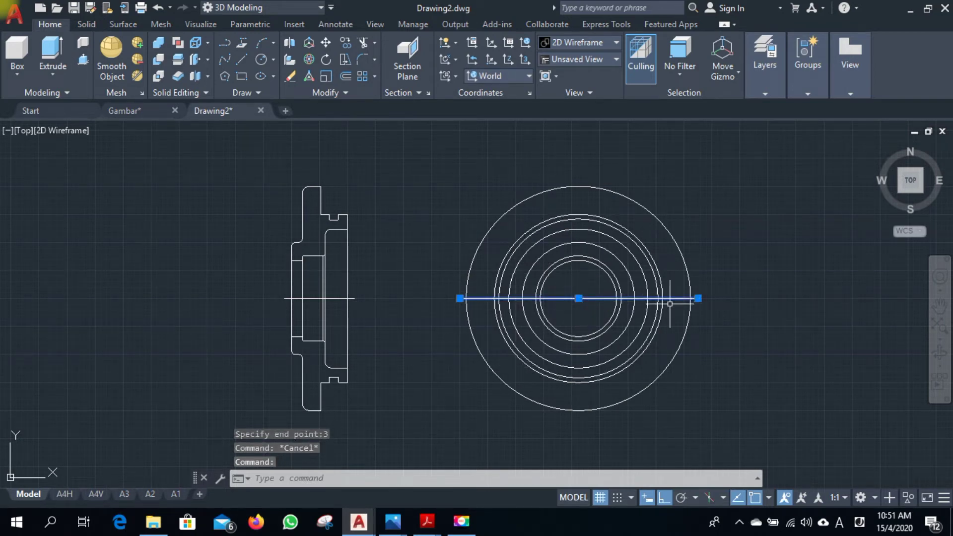
text(ro)
key(Return)
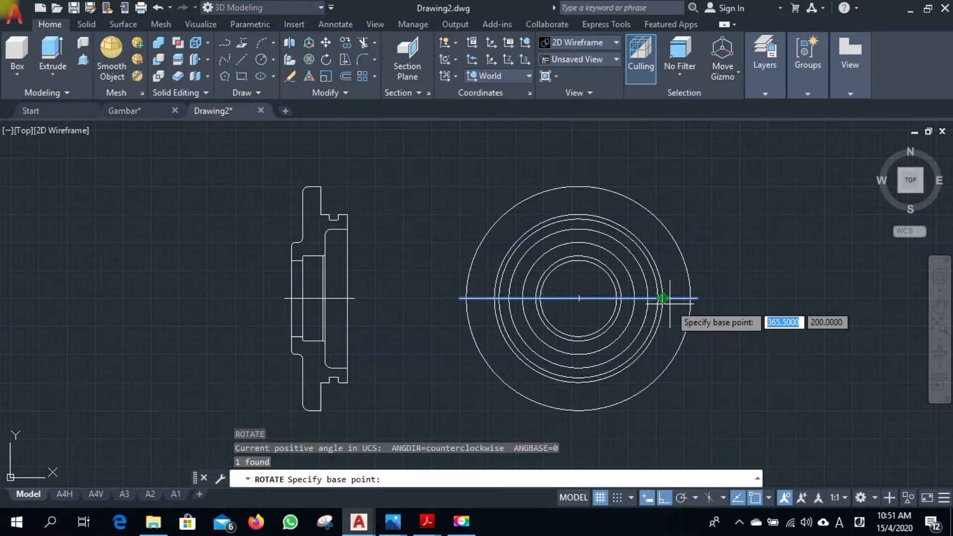
click(578, 298)
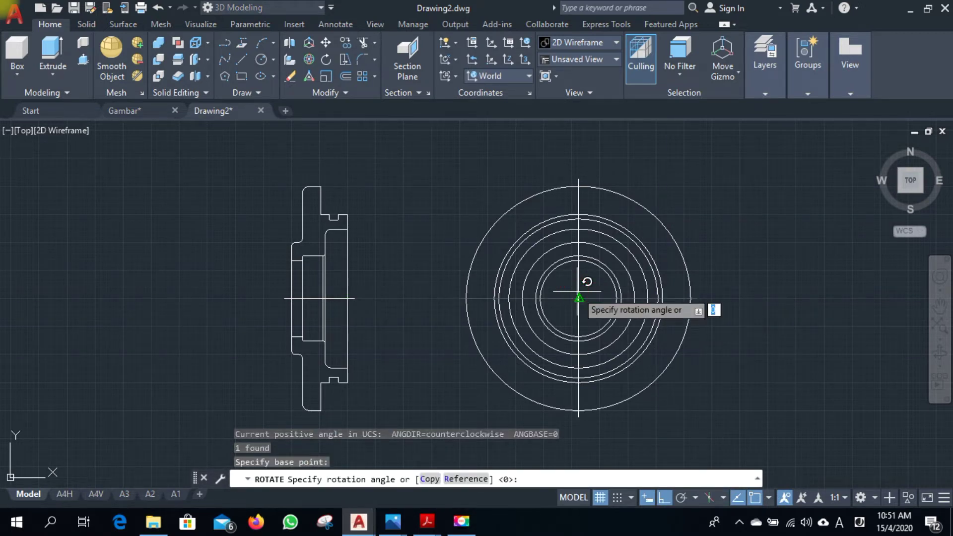
text(c)
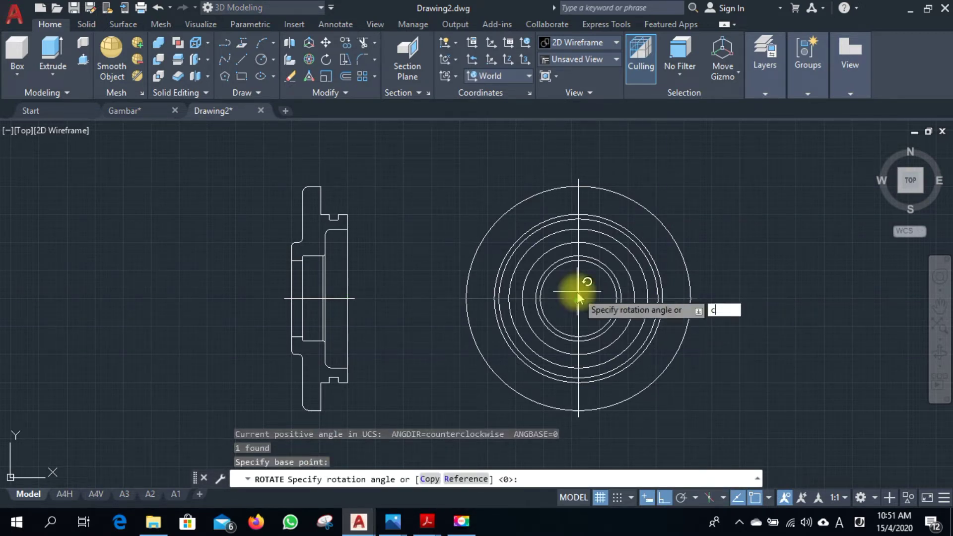
key(Return)
text(90)
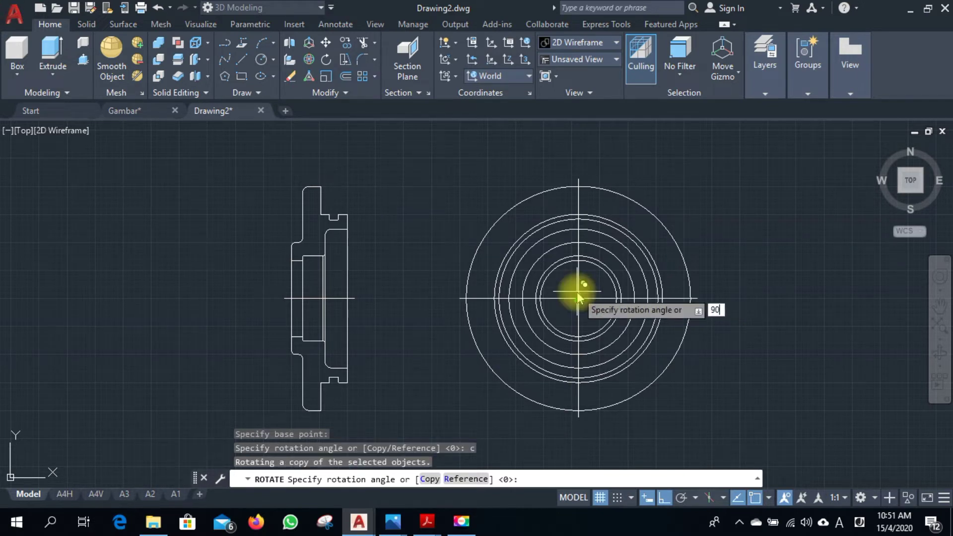
key(Return)
Copy the vertical centre line 10 units to the left.
scroll(574, 297, down, 2)
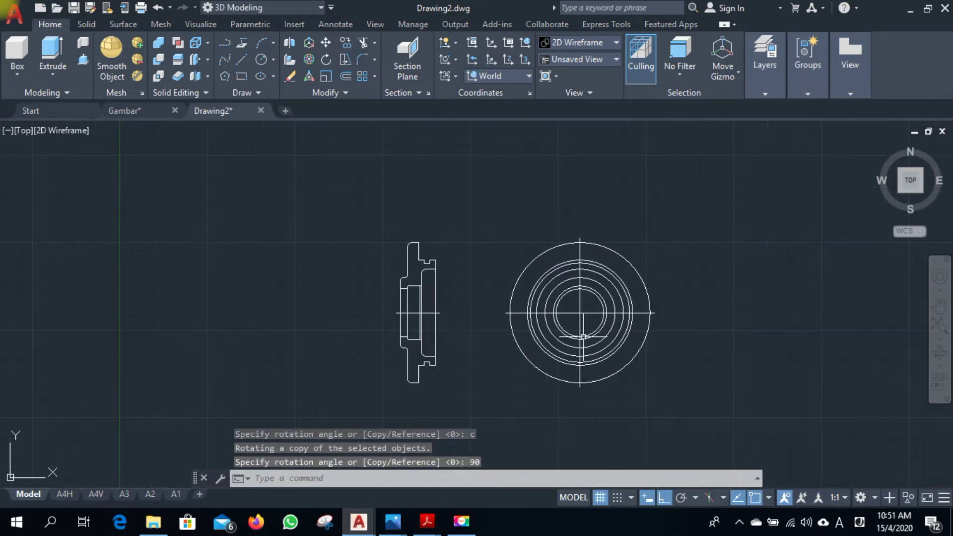
scroll(463, 326, up, 2)
key(Escape)
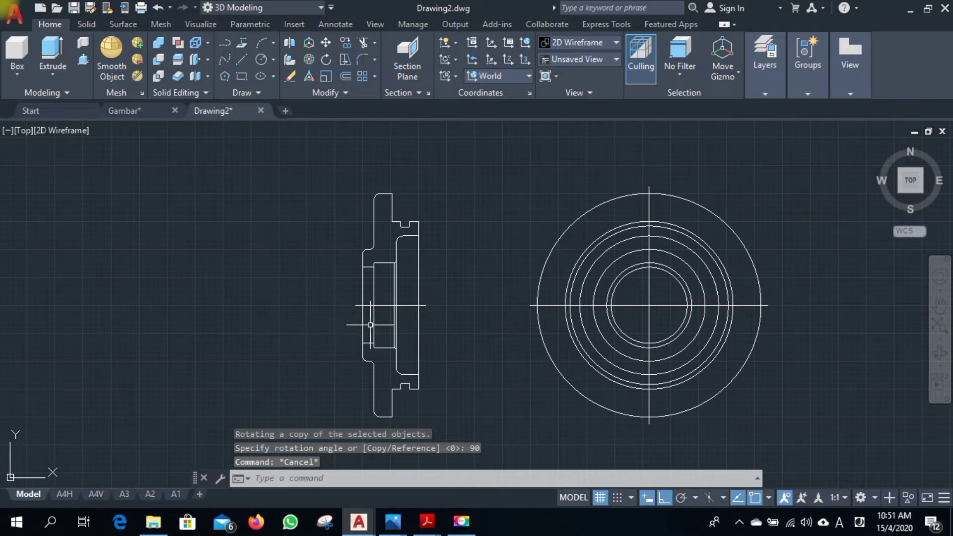
click(648, 289)
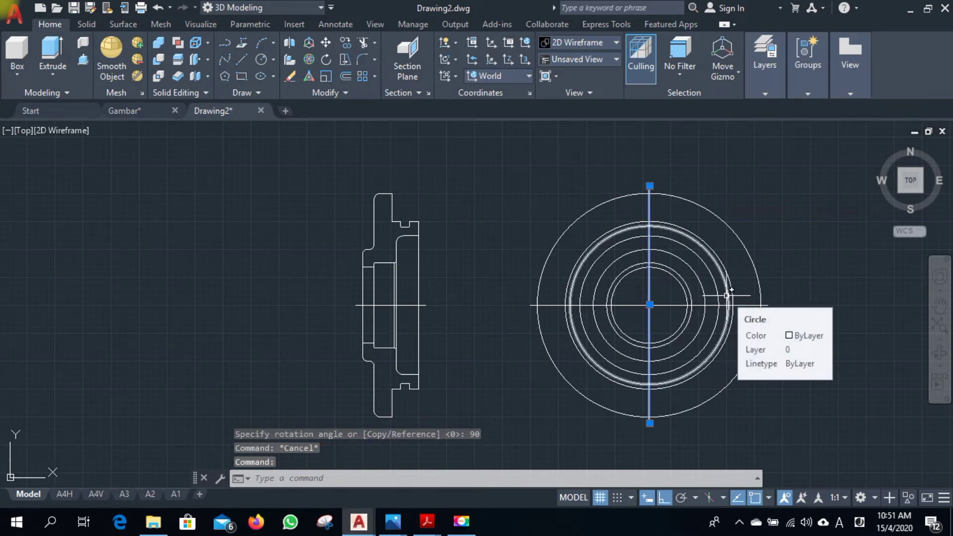
text(CP)
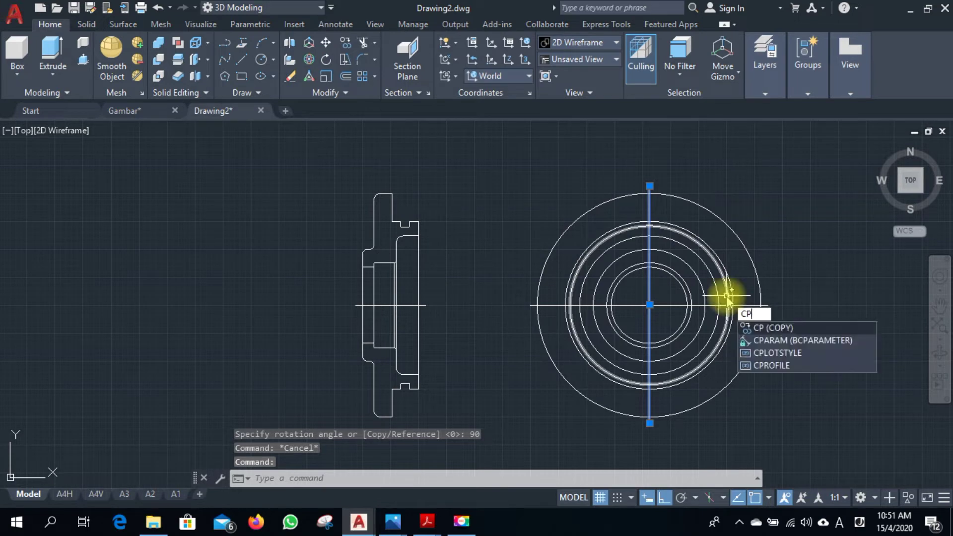
key(Return)
click(755, 179)
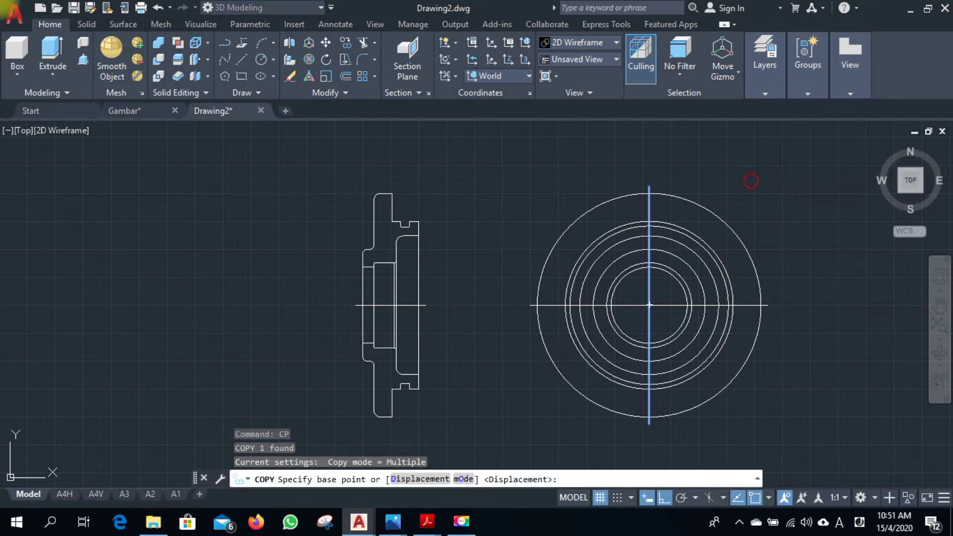
text(10)
key(Return)
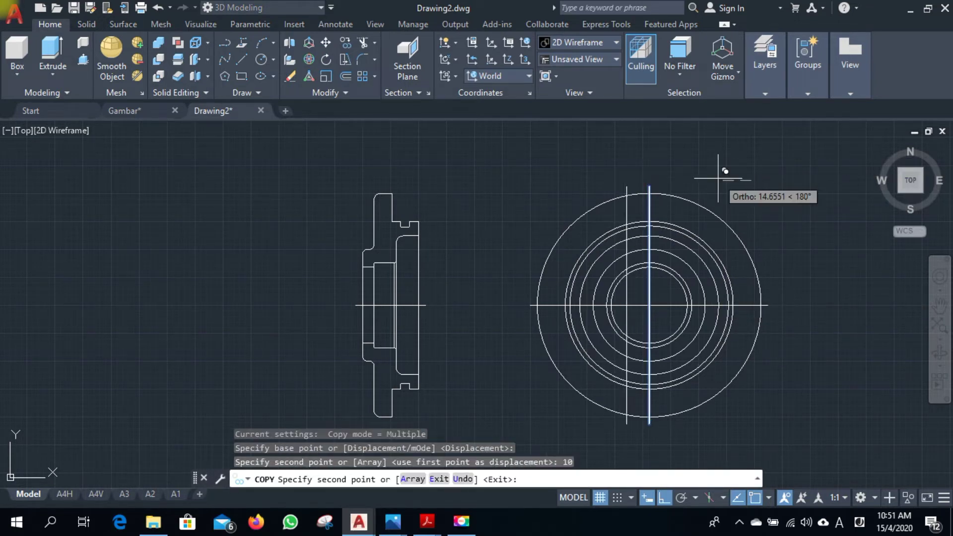
key(Escape)
Trim the circles' left portions against the copied line.
click(626, 264)
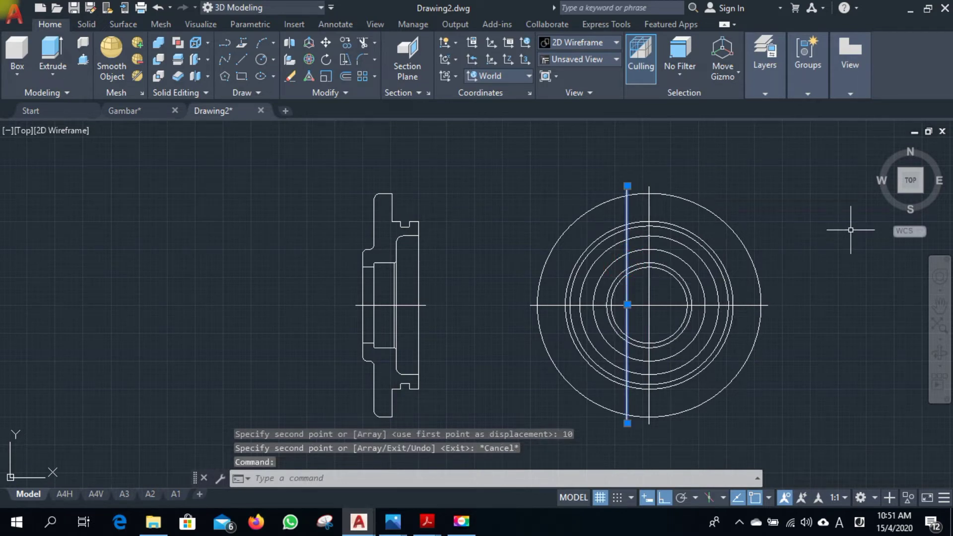
text(tr)
key(Return)
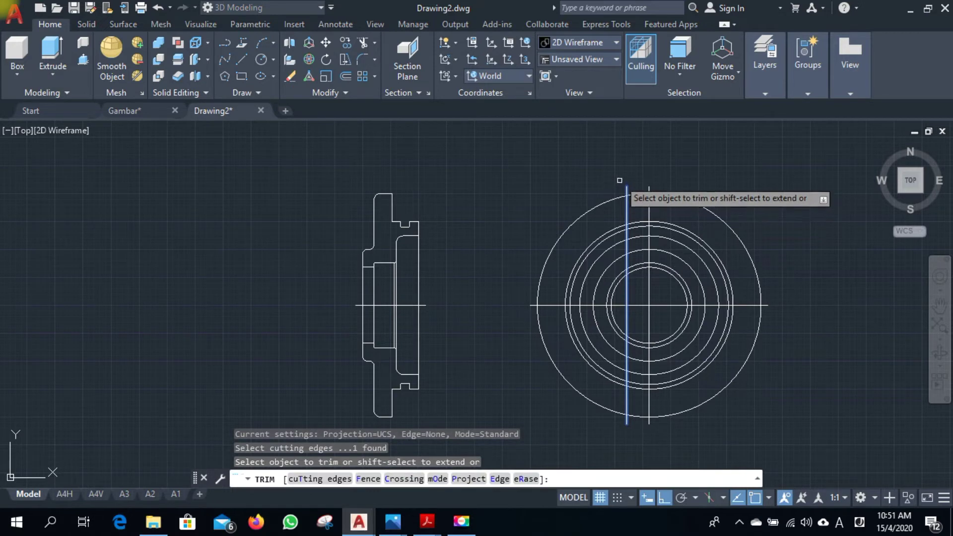
click(613, 176)
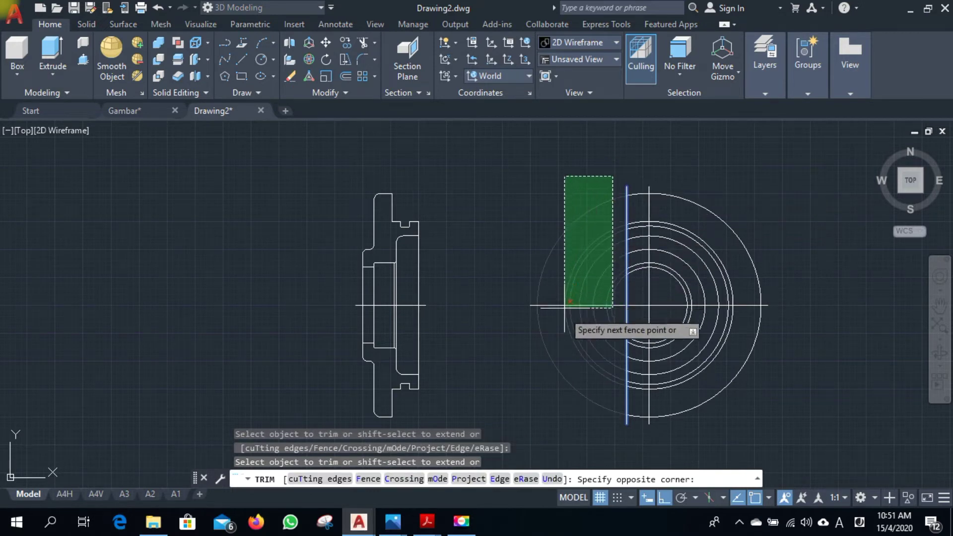
click(528, 423)
key(Escape)
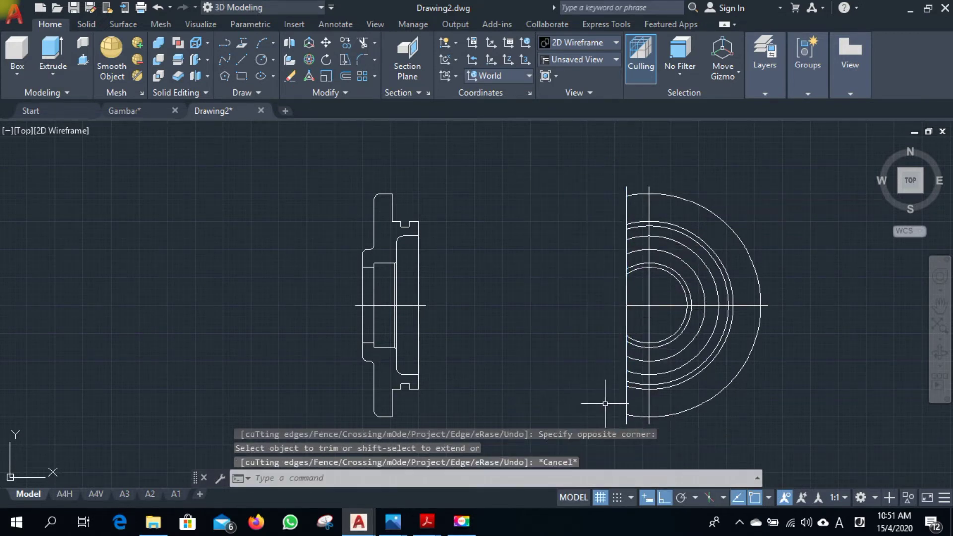
Delete the temporary vertical line and switch to the Drafting & Annotation workspace.
click(625, 400)
key(Delete)
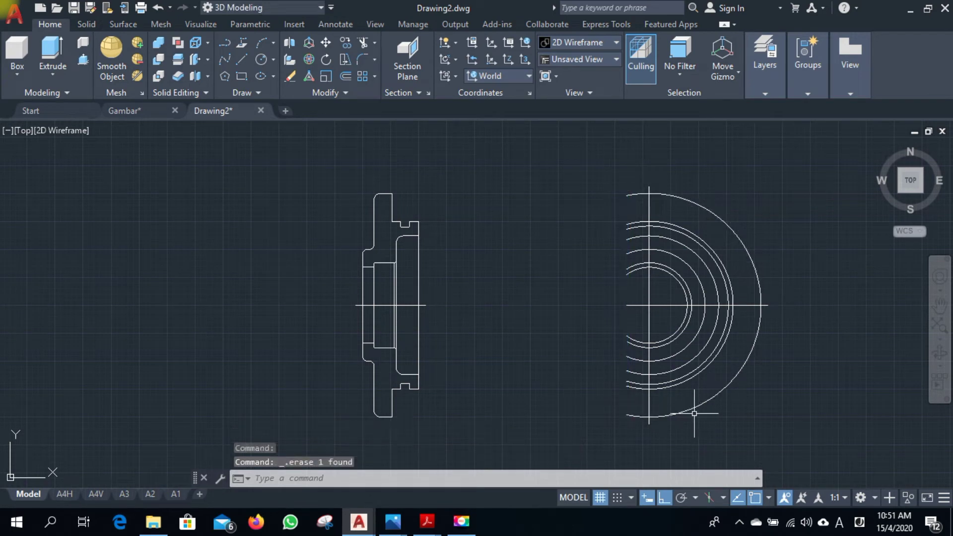
middle_drag(598, 385, 487, 362)
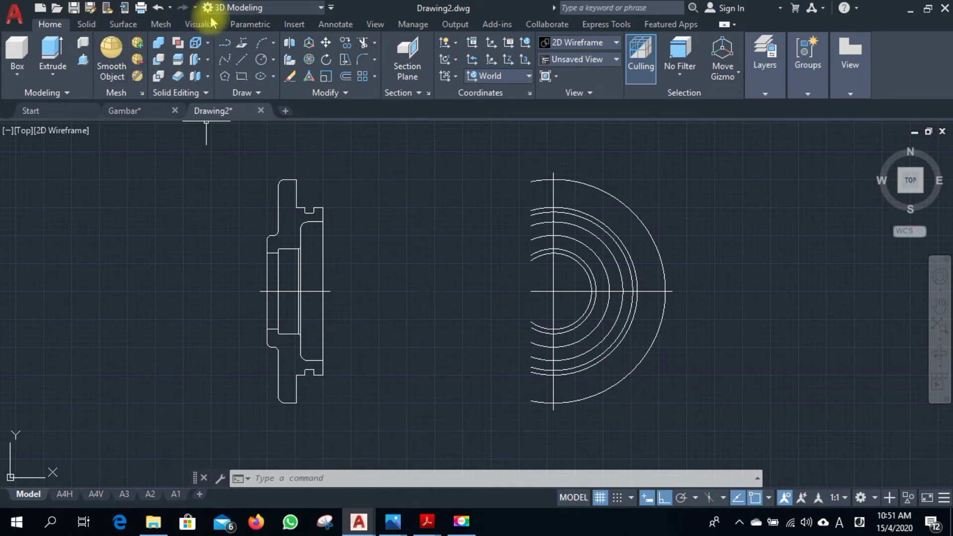
click(284, 9)
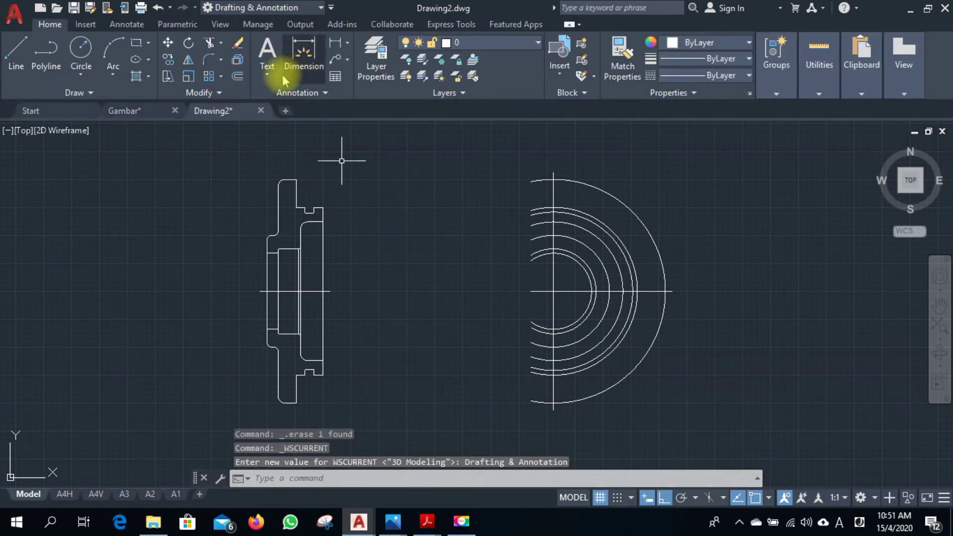
Add three new layers named Solid, Center and Hidden in Layer Properties Manager.
click(376, 57)
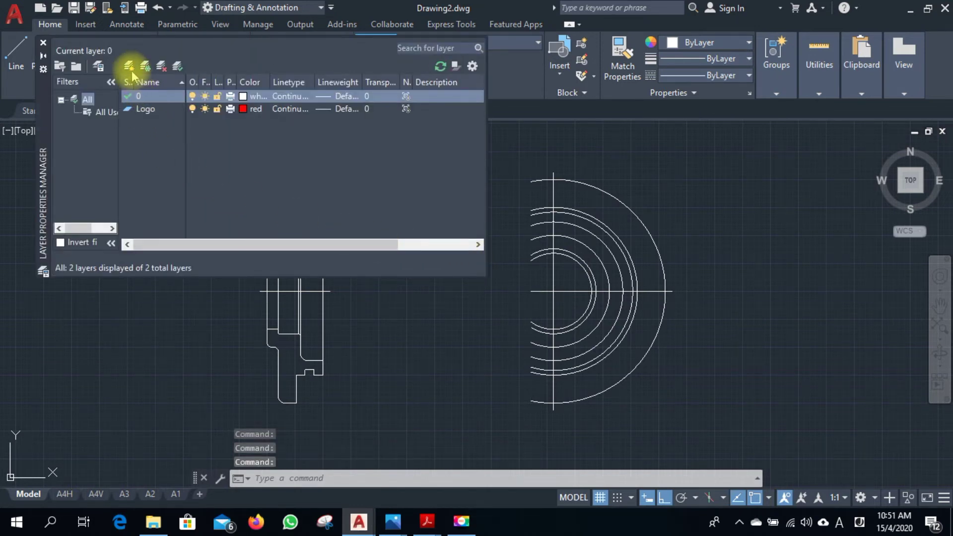
click(128, 67)
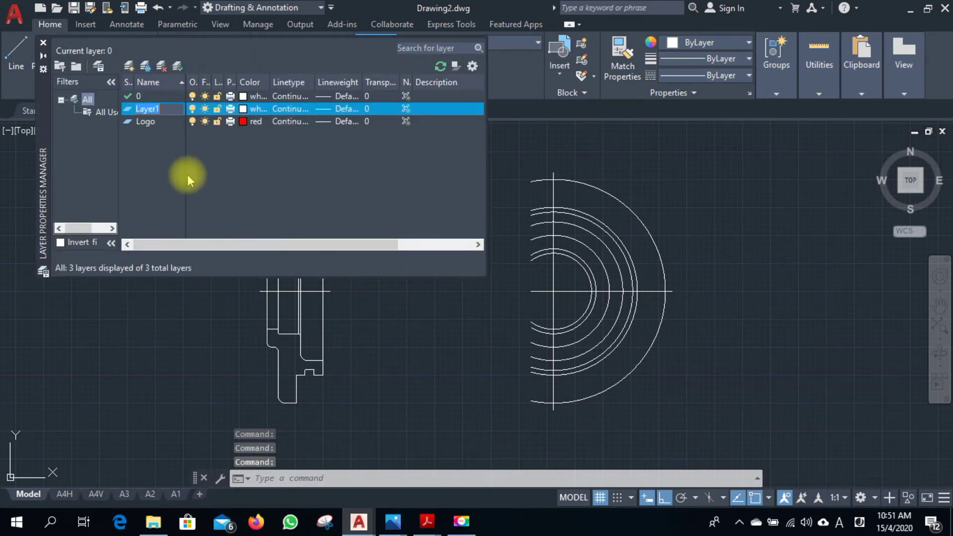
text(Solid)
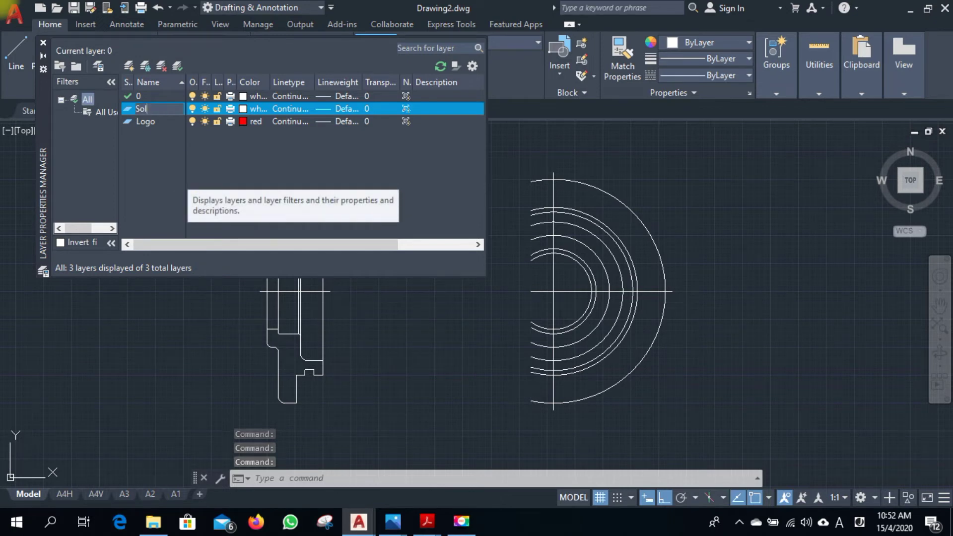
click(128, 66)
text(Center)
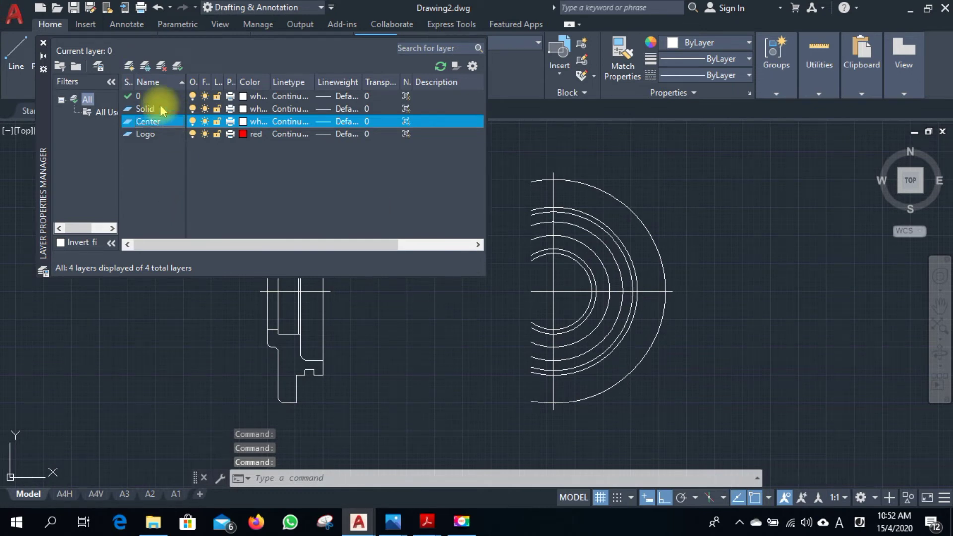
click(128, 66)
text(Hi)
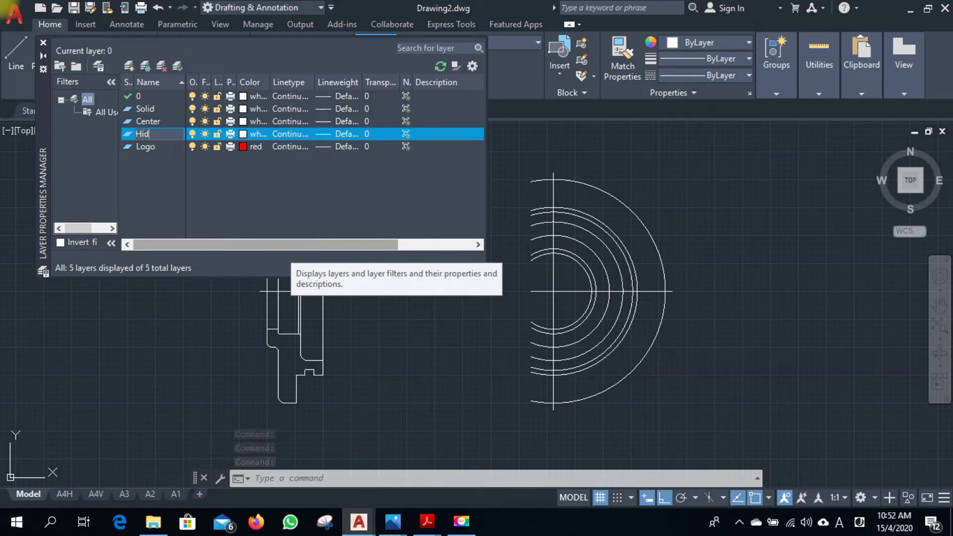
text(den)
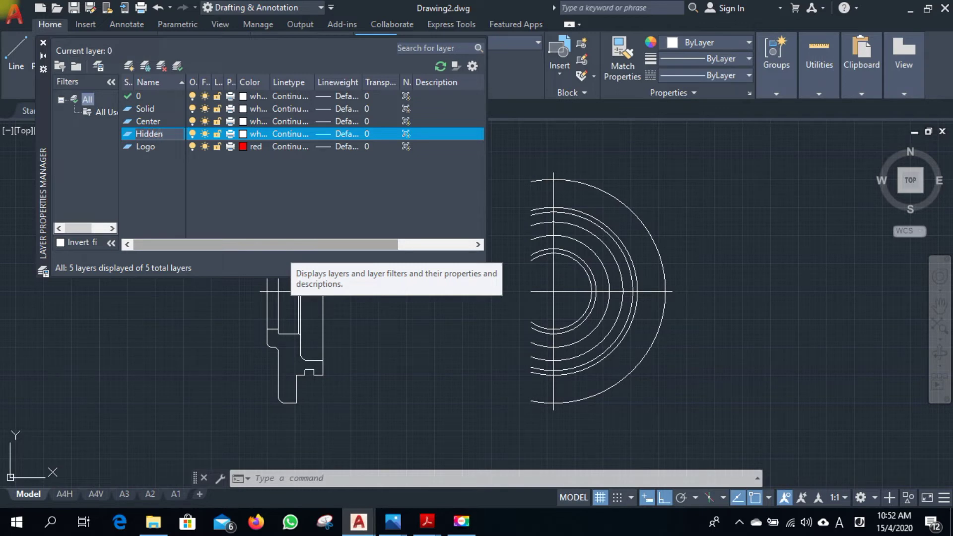
key(Return)
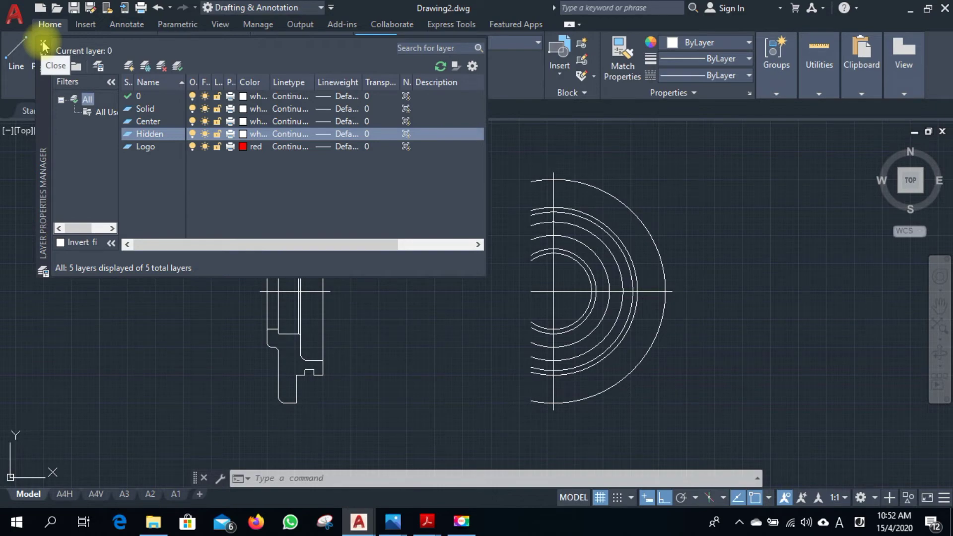
click(244, 109)
Colour the Solid layer cyan and the Center and Hidden layers yellow.
click(406, 291)
click(474, 372)
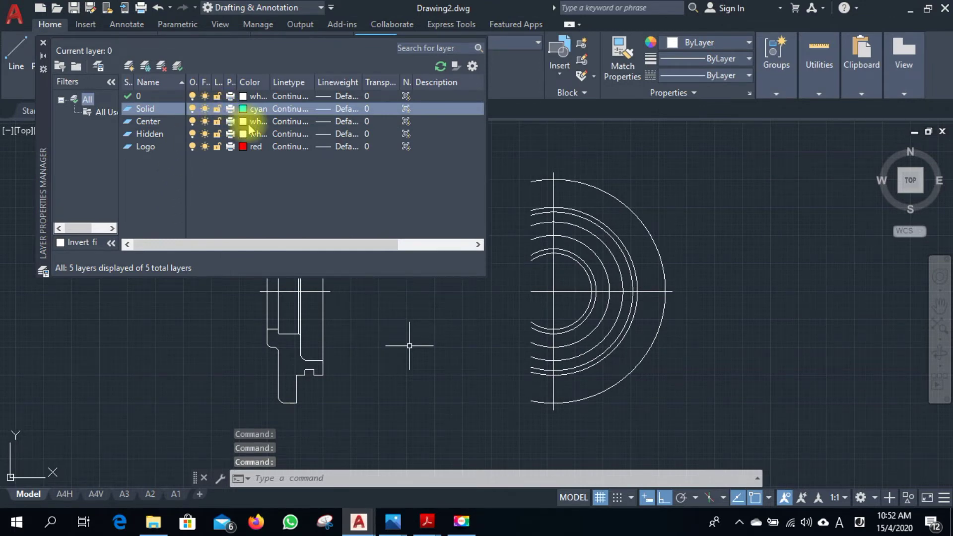
click(243, 121)
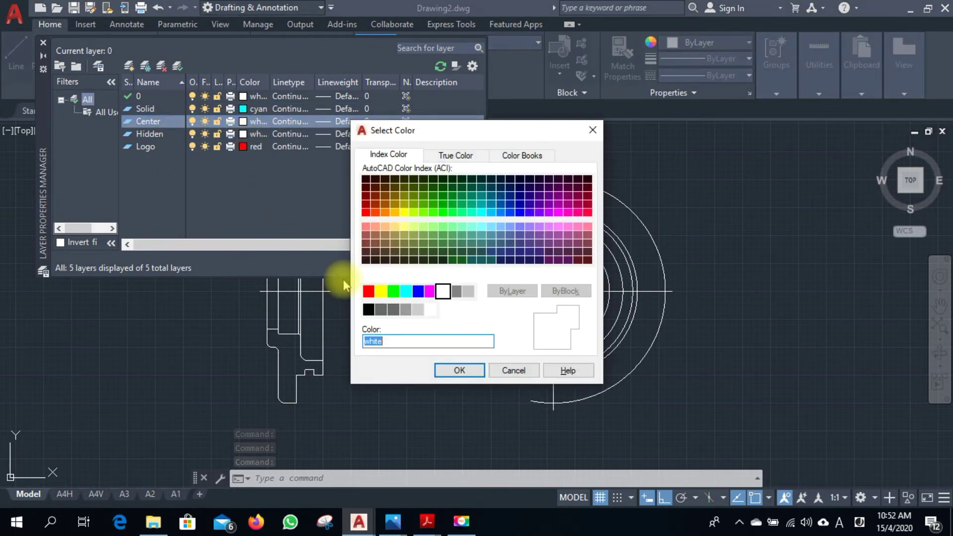
click(380, 291)
click(464, 370)
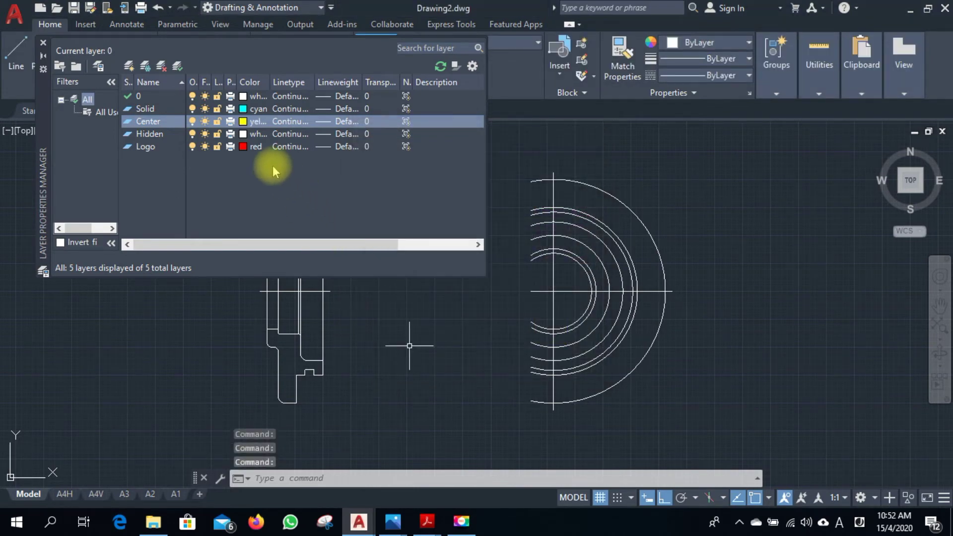
click(245, 134)
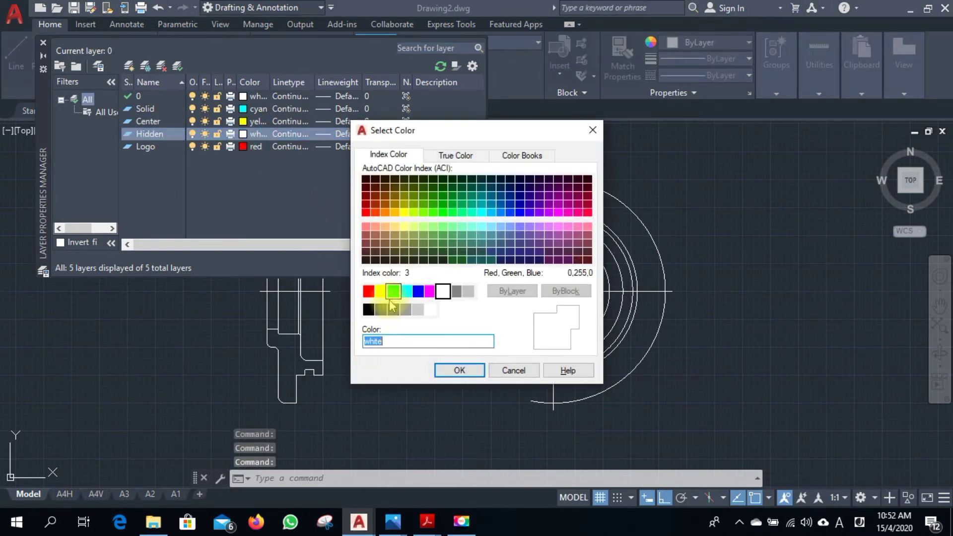
click(380, 292)
click(443, 370)
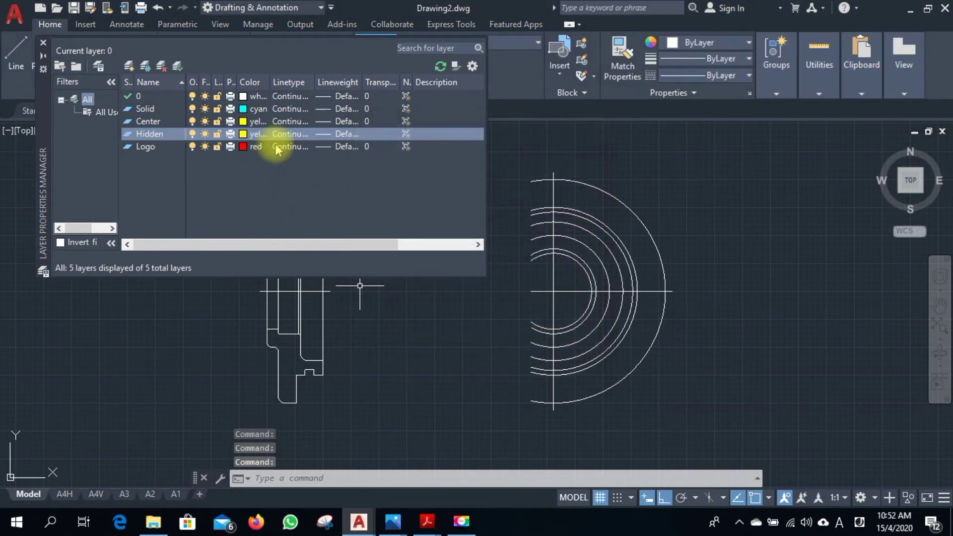
Set the Solid layer's lineweight to 0.50 mm.
click(348, 109)
scroll(425, 239, down, 1)
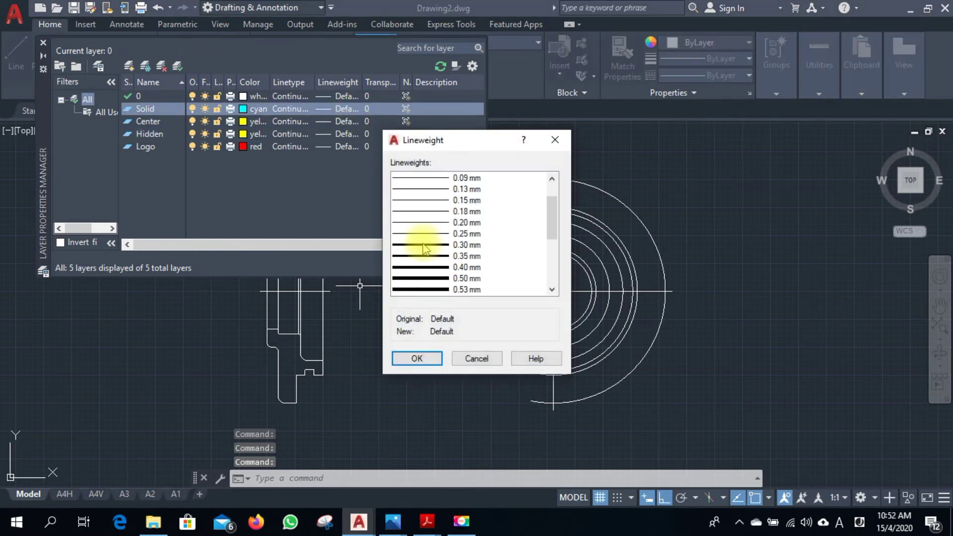
click(419, 279)
click(417, 358)
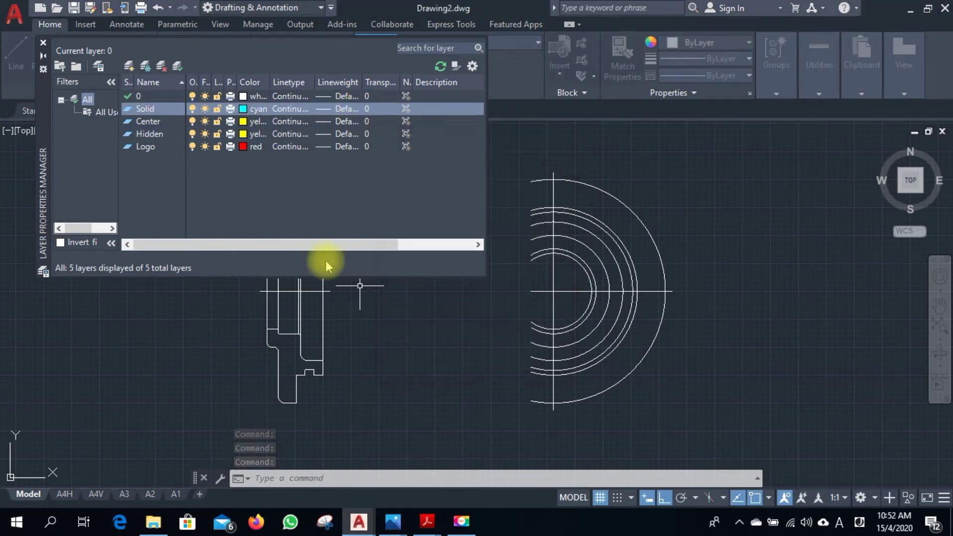
click(290, 121)
click(510, 337)
Load the CENTER linetype and assign it to the Center layer.
scroll(376, 269, down, 4)
scroll(369, 276, down, 1)
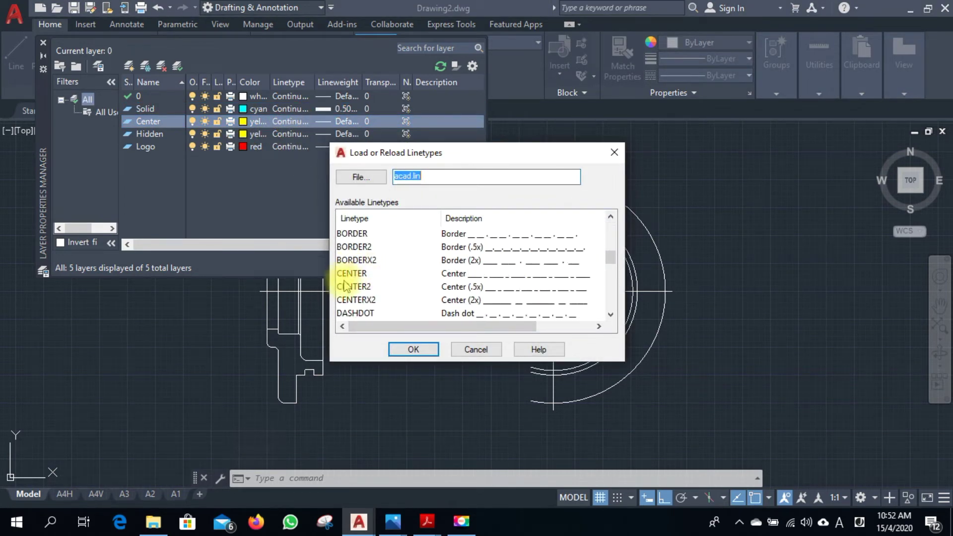
click(417, 349)
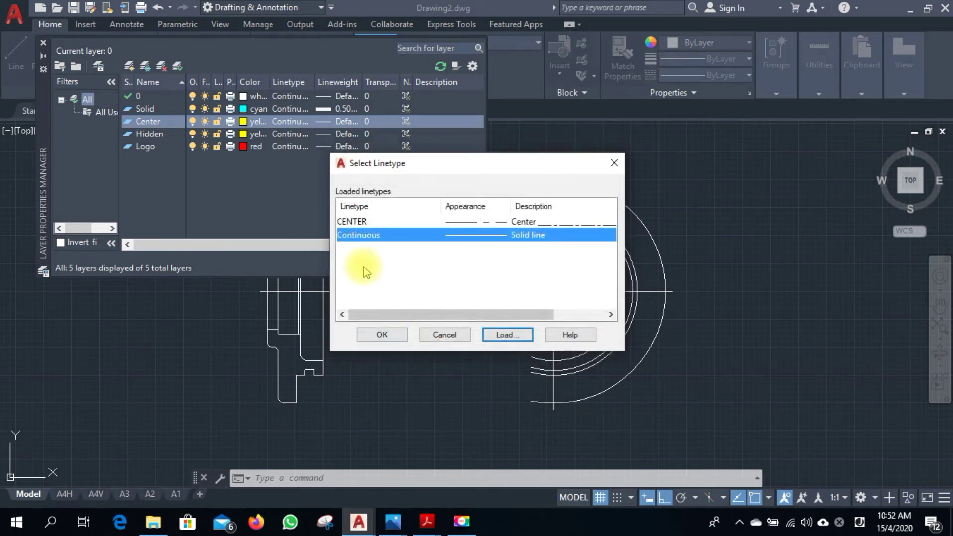
click(362, 221)
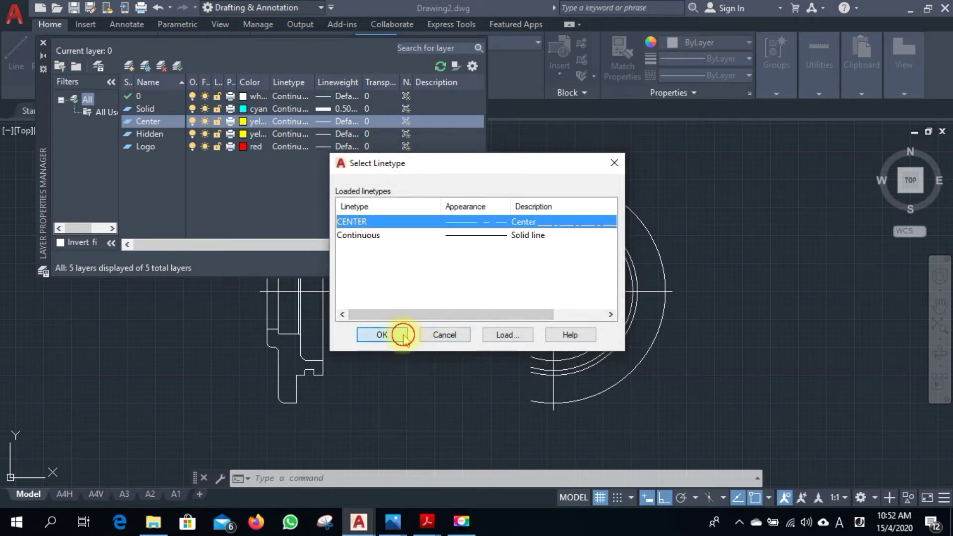
click(400, 335)
Load the DASHED linetype, assign it to the Hidden layer, and close the layer manager.
click(286, 134)
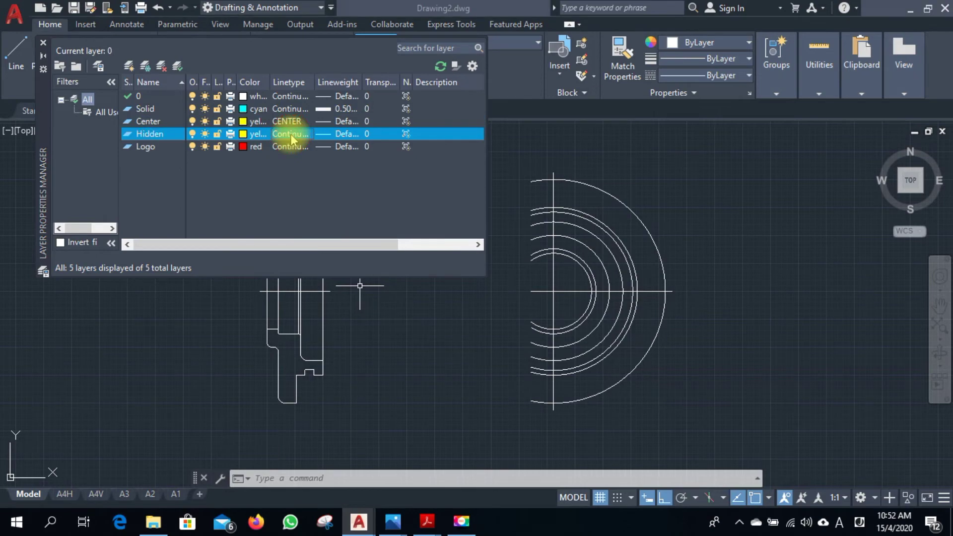
click(497, 337)
scroll(369, 290, down, 4)
scroll(369, 291, down, 3)
scroll(371, 288, down, 2)
scroll(370, 289, down, 1)
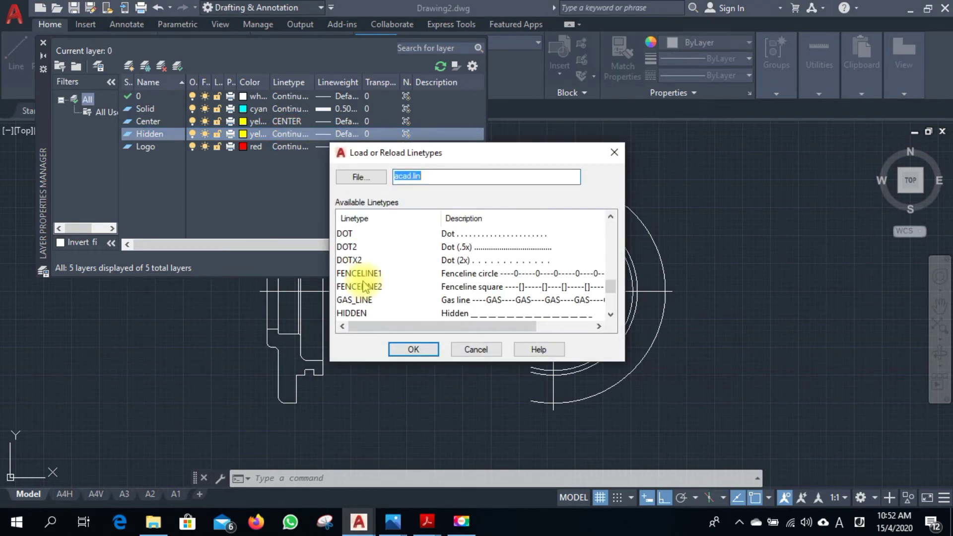
scroll(367, 290, down, 1)
scroll(365, 292, down, 1)
scroll(360, 294, down, 1)
scroll(359, 293, up, 2)
scroll(360, 293, up, 1)
scroll(359, 293, down, 2)
scroll(359, 292, up, 2)
scroll(359, 292, up, 2)
scroll(357, 288, up, 1)
scroll(355, 285, down, 1)
click(361, 247)
click(417, 349)
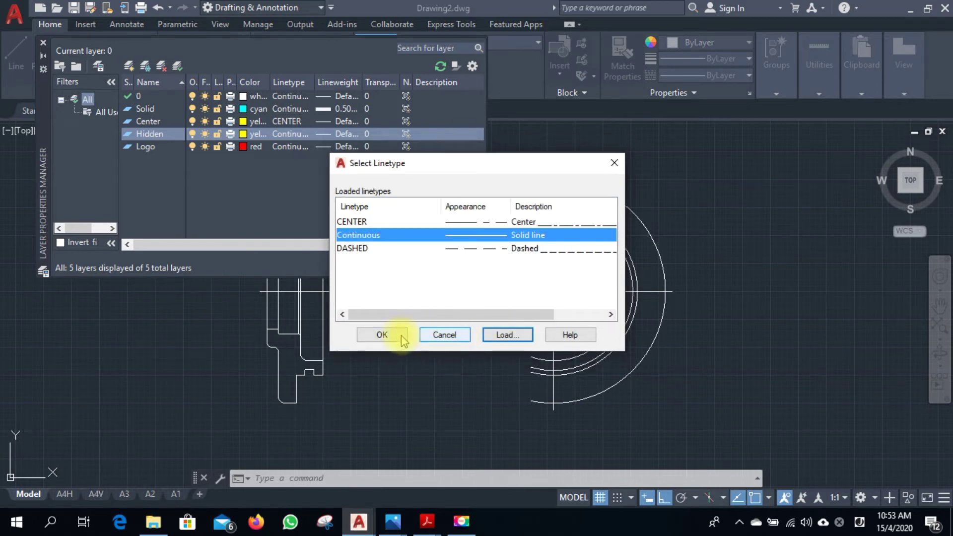
click(372, 248)
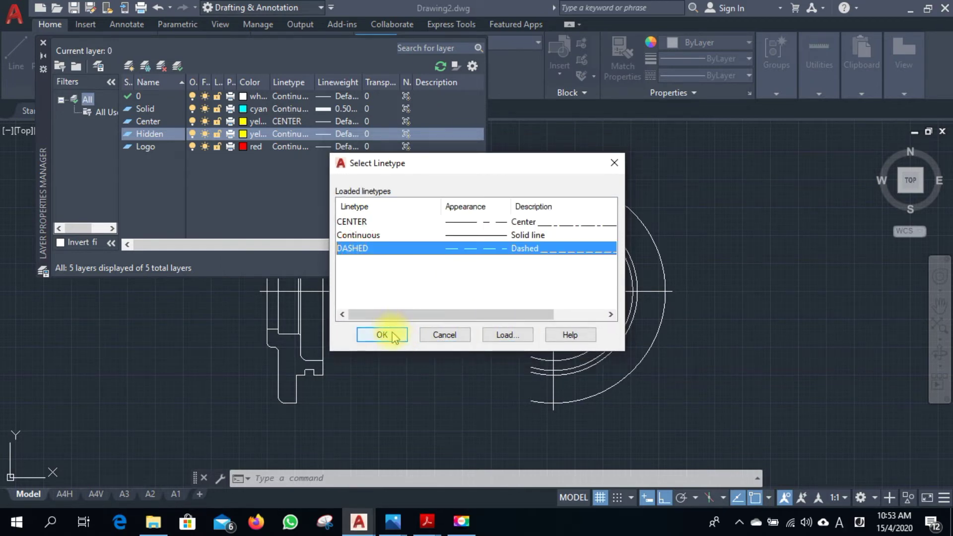
click(383, 334)
click(43, 43)
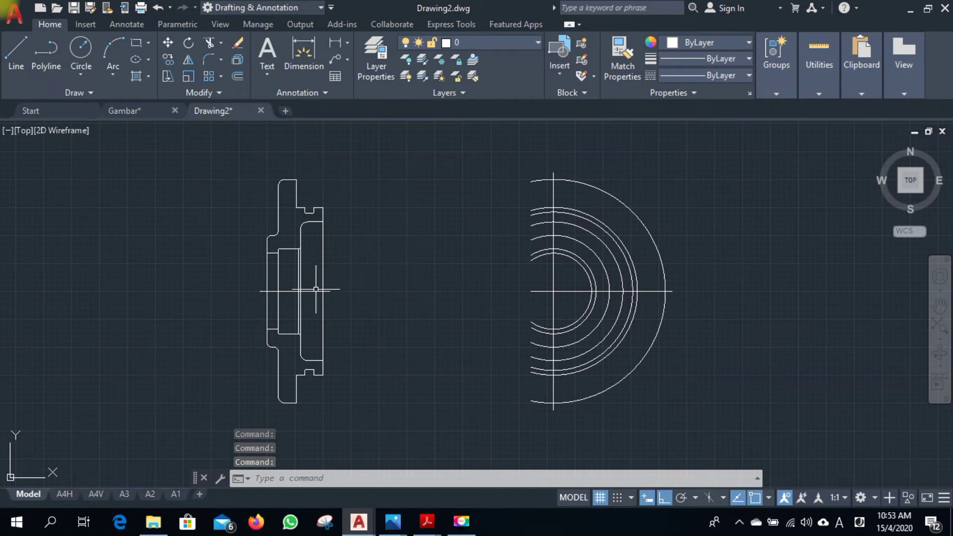
Move all geometry in both views onto the cyan Solid layer.
click(738, 149)
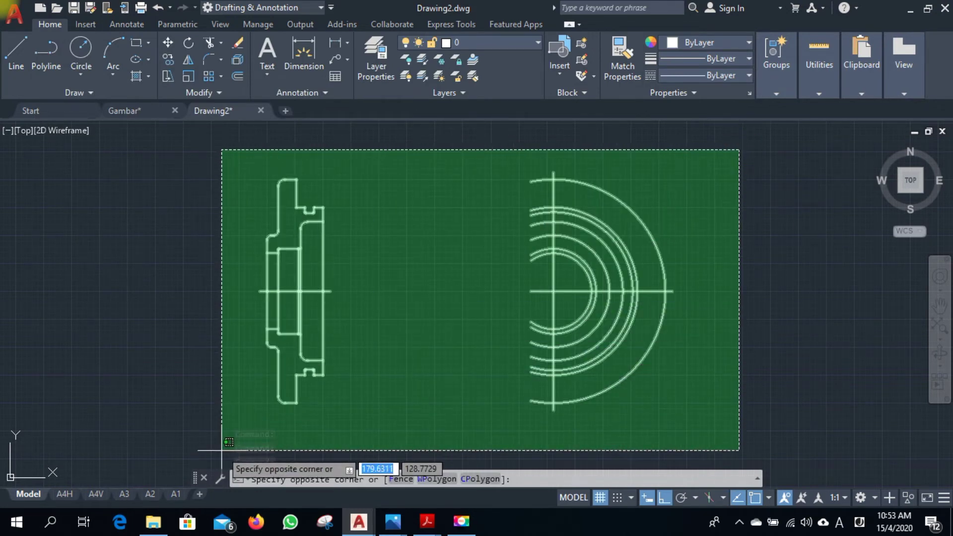
click(218, 484)
click(489, 47)
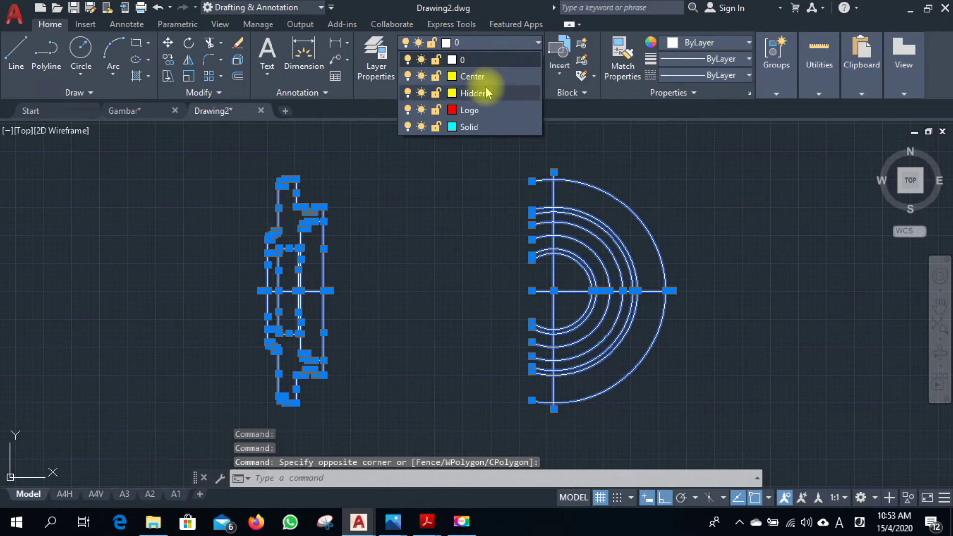
click(470, 126)
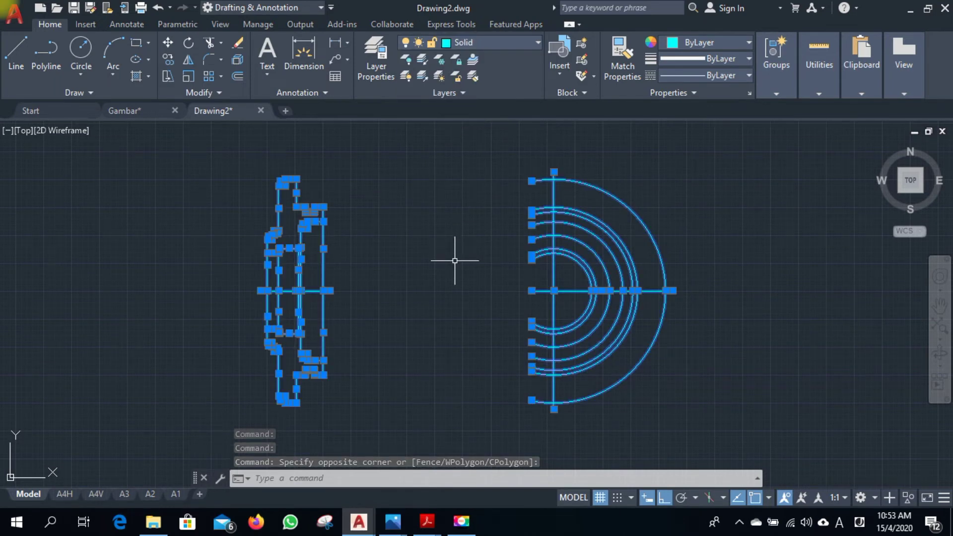
key(Escape)
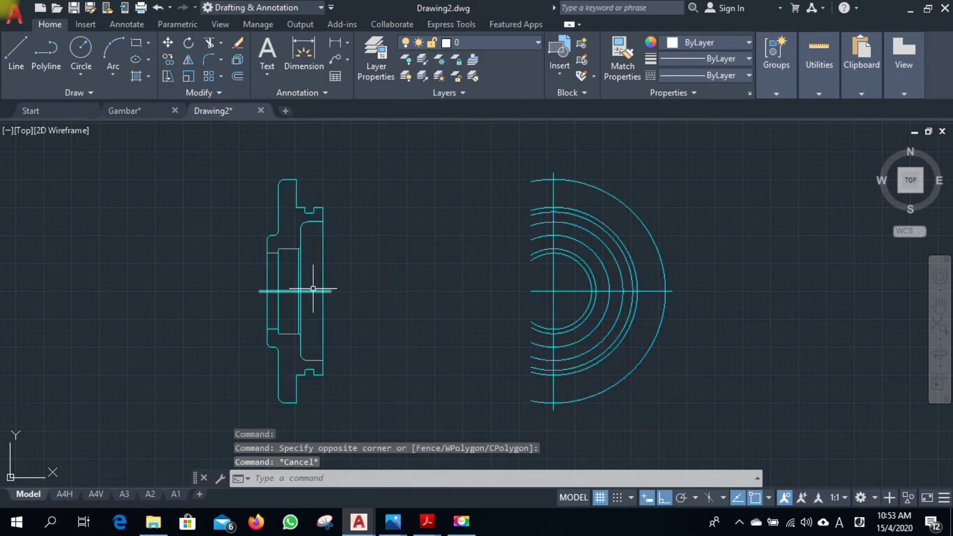
Put the centre lines of both views on the Center layer.
click(313, 288)
click(519, 303)
click(560, 284)
click(528, 298)
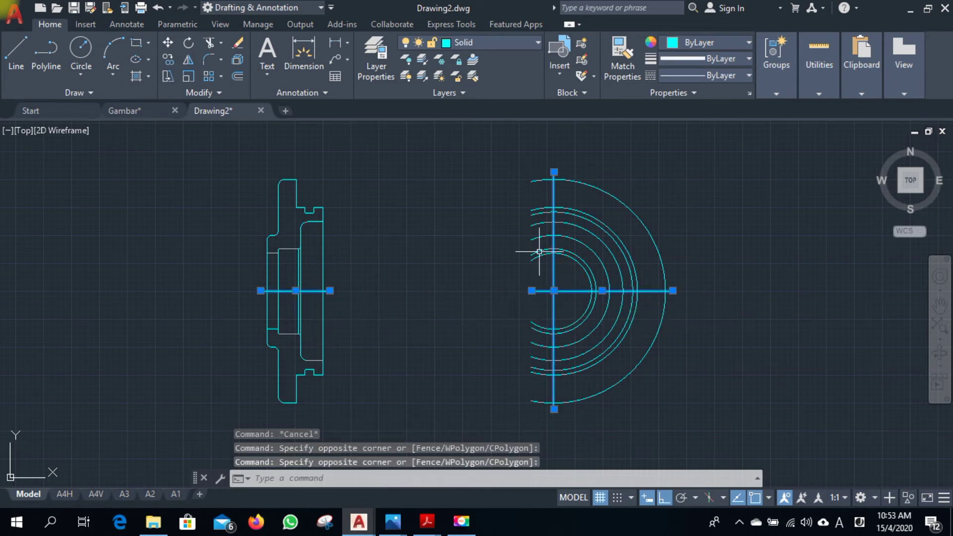
click(499, 48)
click(485, 78)
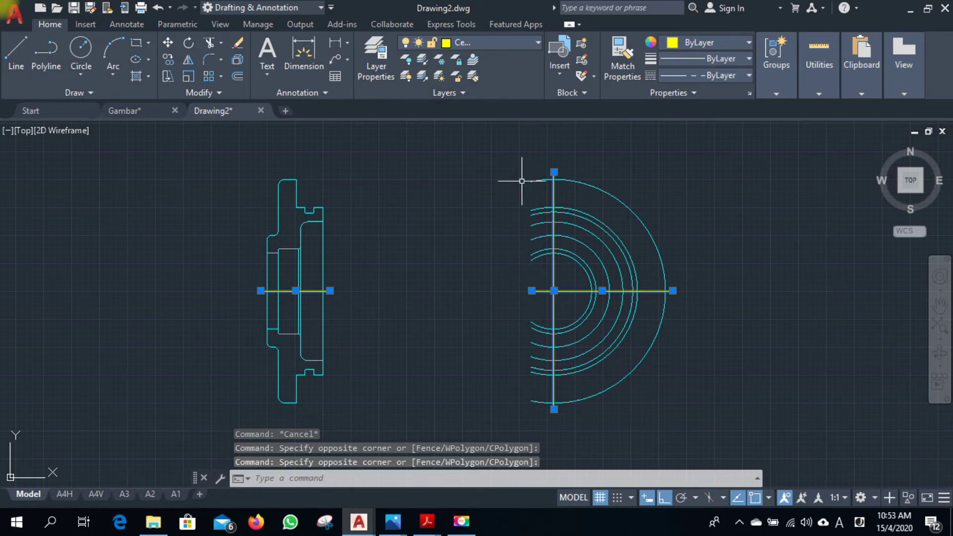
key(Escape)
scroll(562, 304, up, 2)
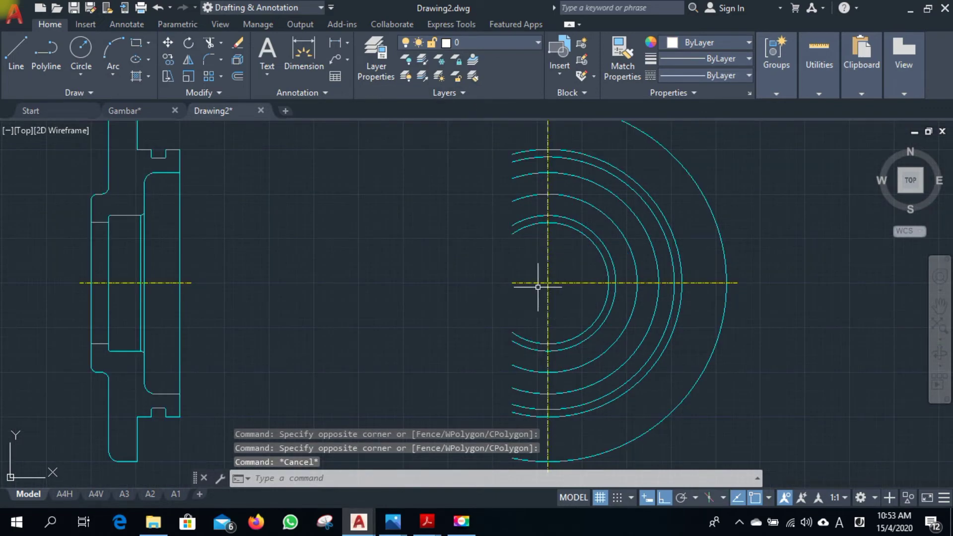
scroll(645, 208, down, 3)
scroll(677, 191, down, 1)
scroll(672, 198, up, 1)
scroll(616, 266, up, 3)
scroll(615, 265, up, 2)
scroll(548, 248, down, 4)
scroll(546, 234, down, 2)
scroll(527, 223, up, 2)
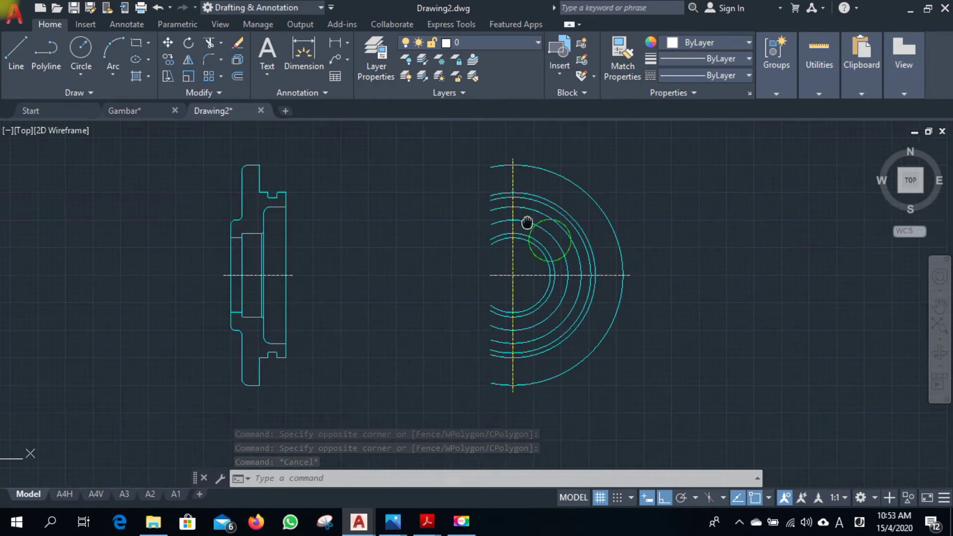
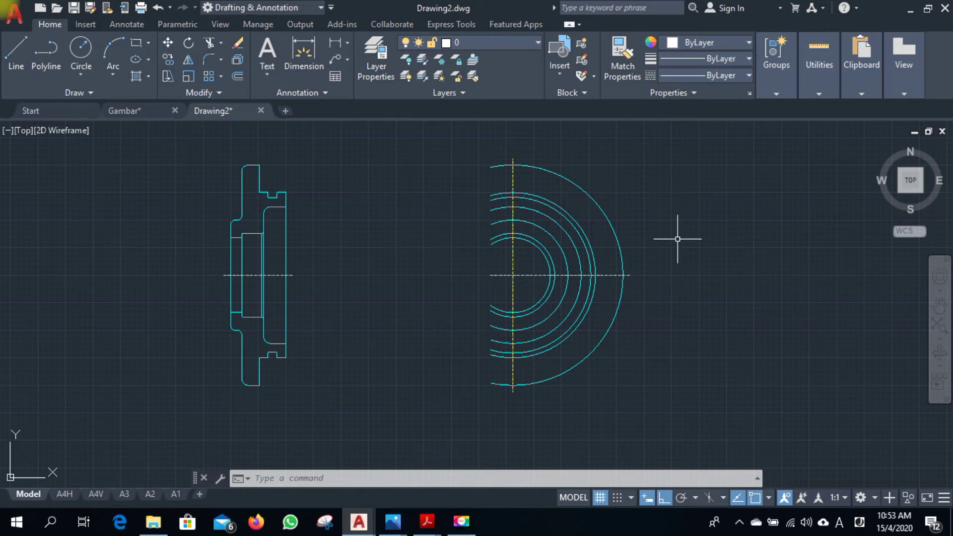
Give both flange views a linetype scale of 10.
click(684, 154)
click(170, 425)
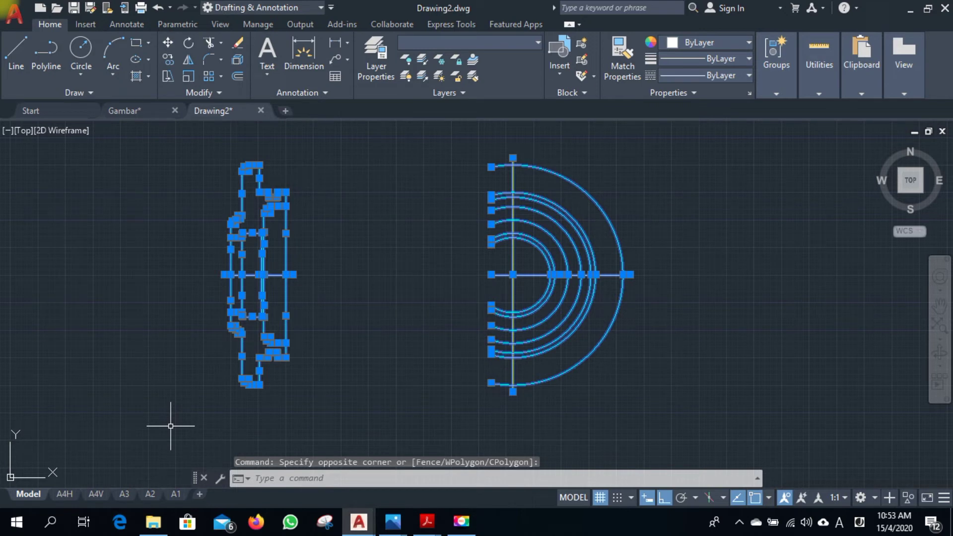
text(pr)
key(Return)
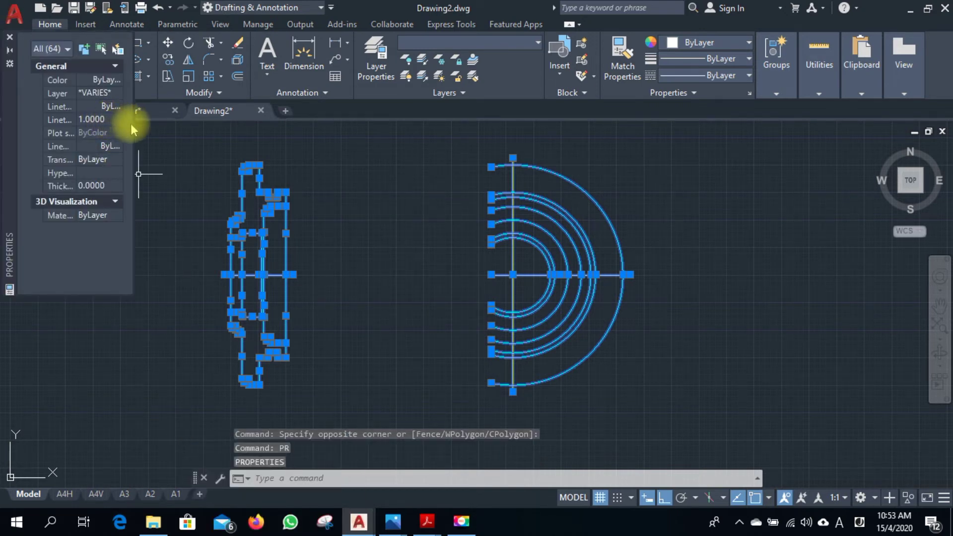
mouse_move(147, 124)
mouse_down()
mouse_move(128, 132)
mouse_move(188, 126)
mouse_up()
click(149, 121)
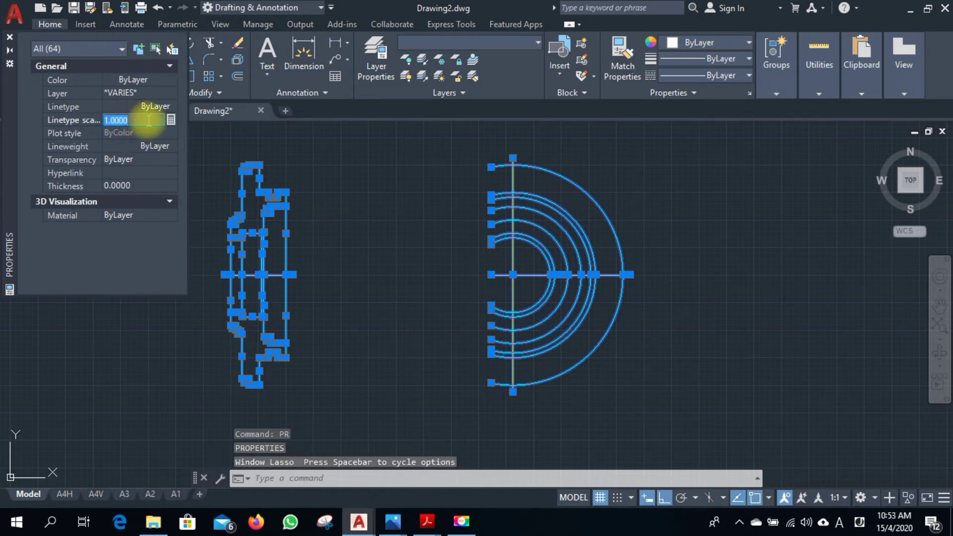
text(10)
key(Return)
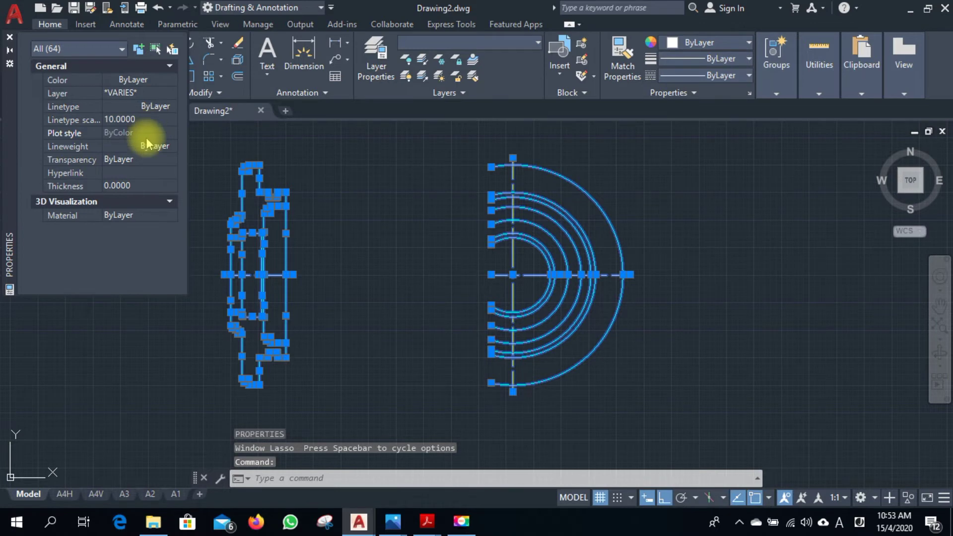
click(10, 37)
key(Escape)
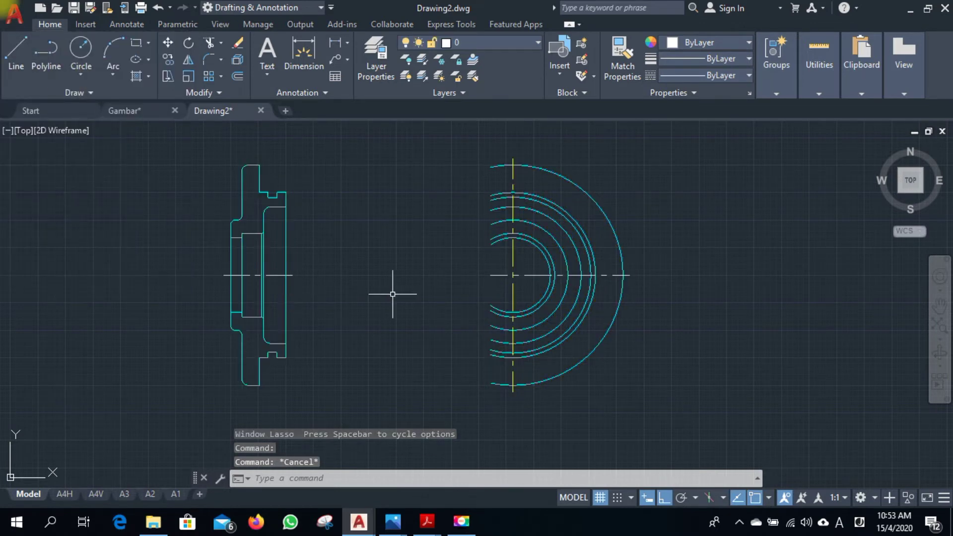
scroll(511, 268, up, 2)
scroll(502, 288, down, 2)
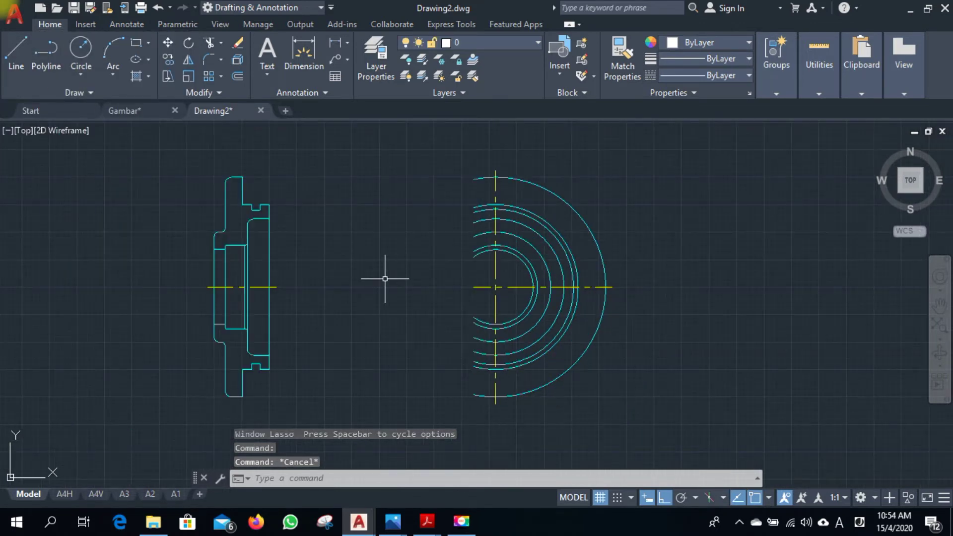
scroll(290, 291, up, 2)
scroll(580, 303, down, 2)
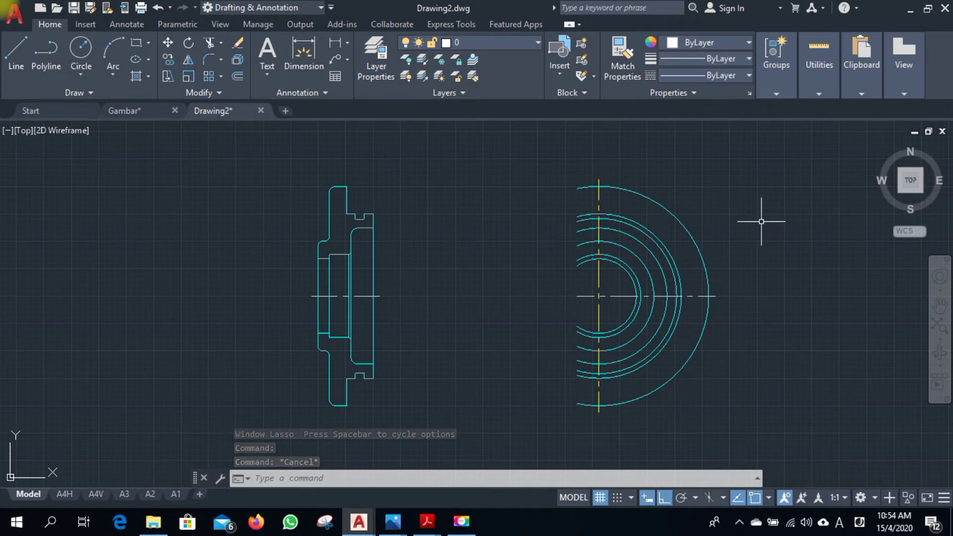
Change the linetype scale of every object in the drawing to 5.
click(781, 157)
click(197, 459)
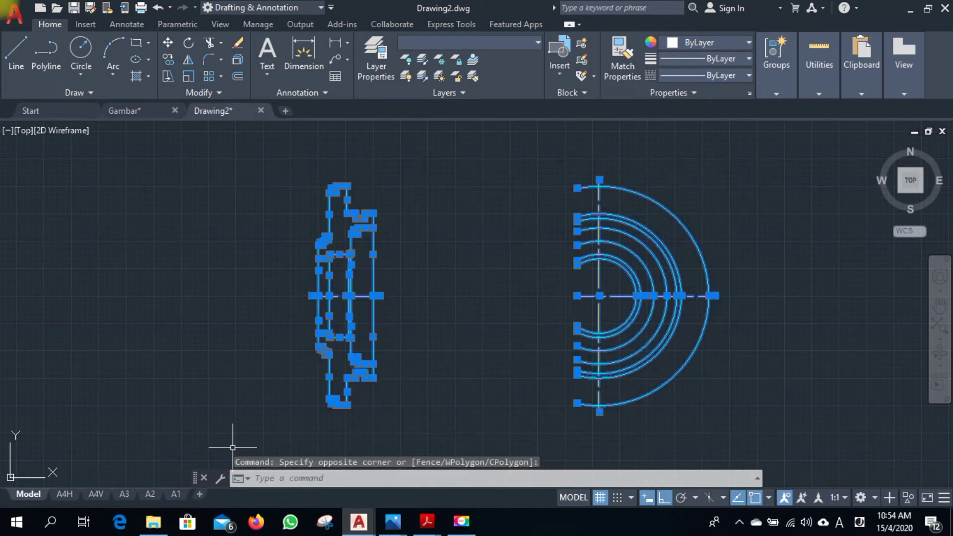
text(pr)
key(Return)
click(126, 121)
text(5)
key(Return)
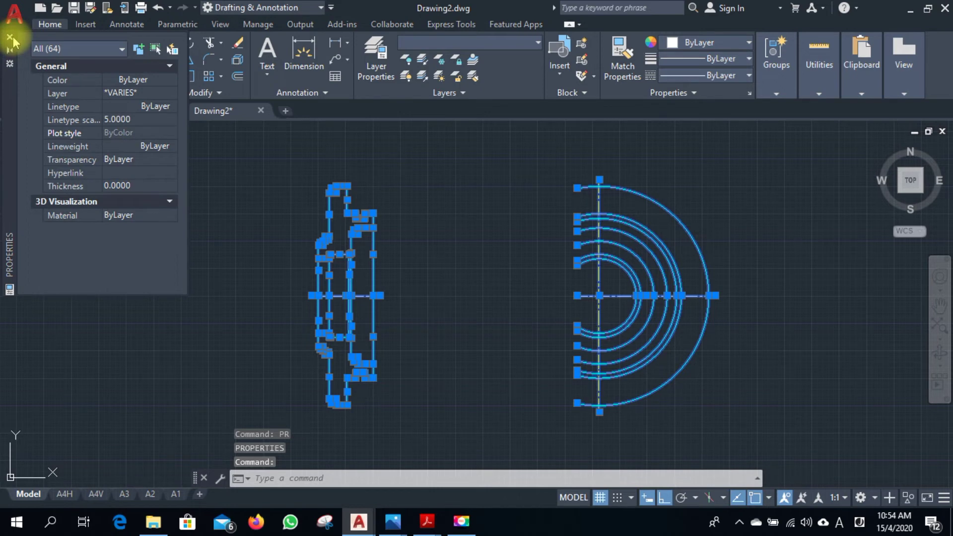
click(10, 37)
key(Escape)
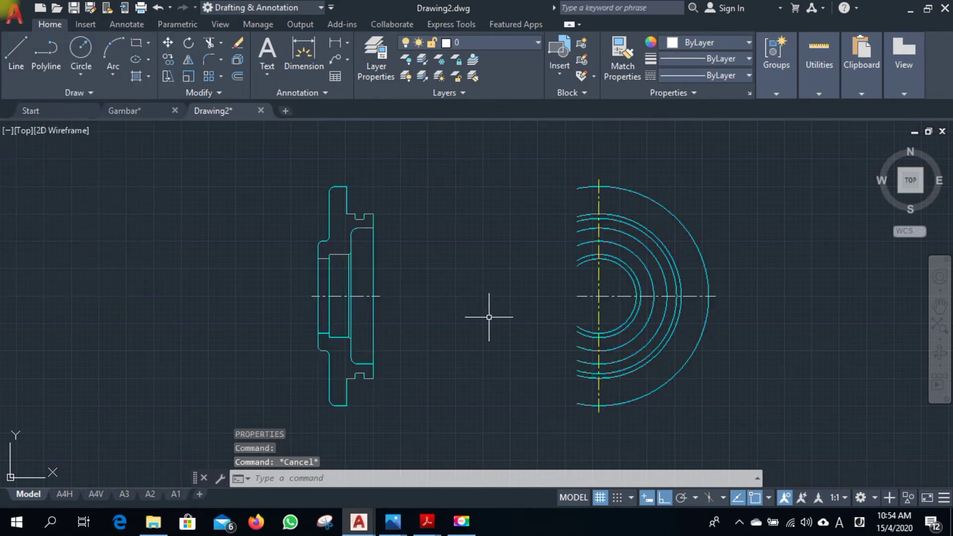
middle_drag(408, 317, 374, 336)
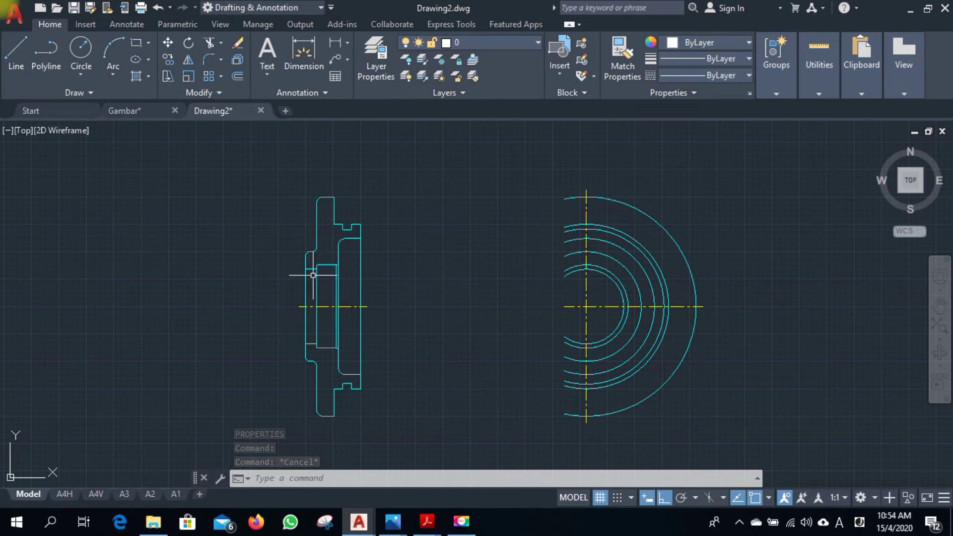
With nothing selected, set the default linetype scale for new objects to 5.
text(pr)
key(Return)
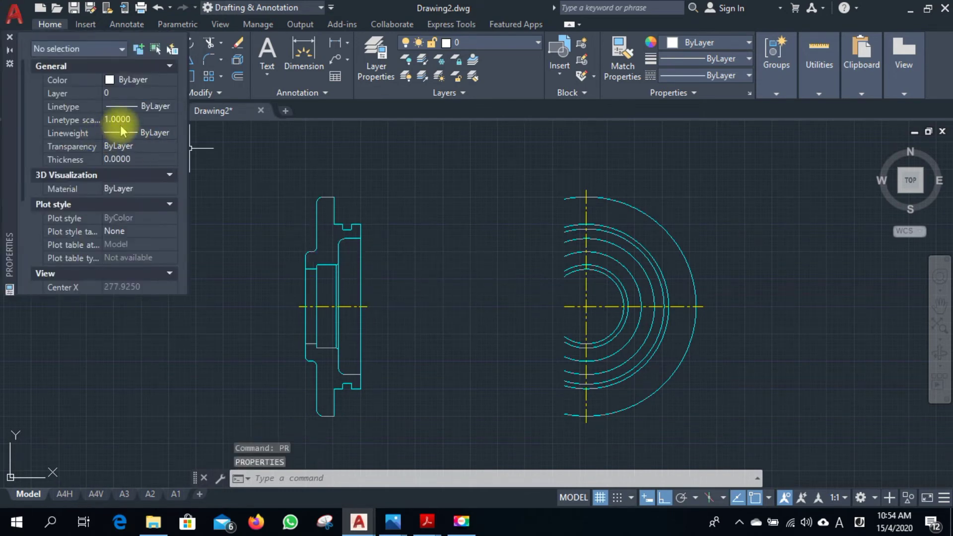
click(123, 121)
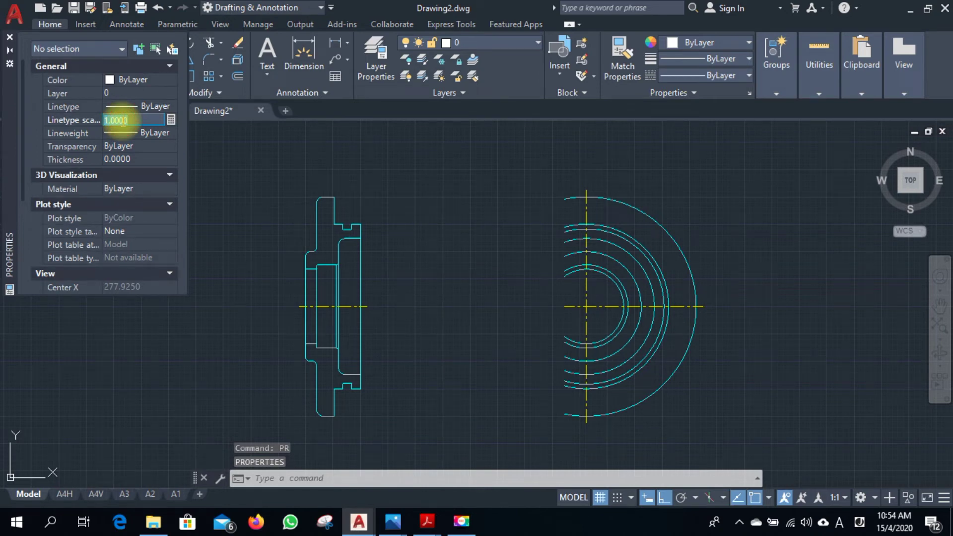
text(5)
key(Return)
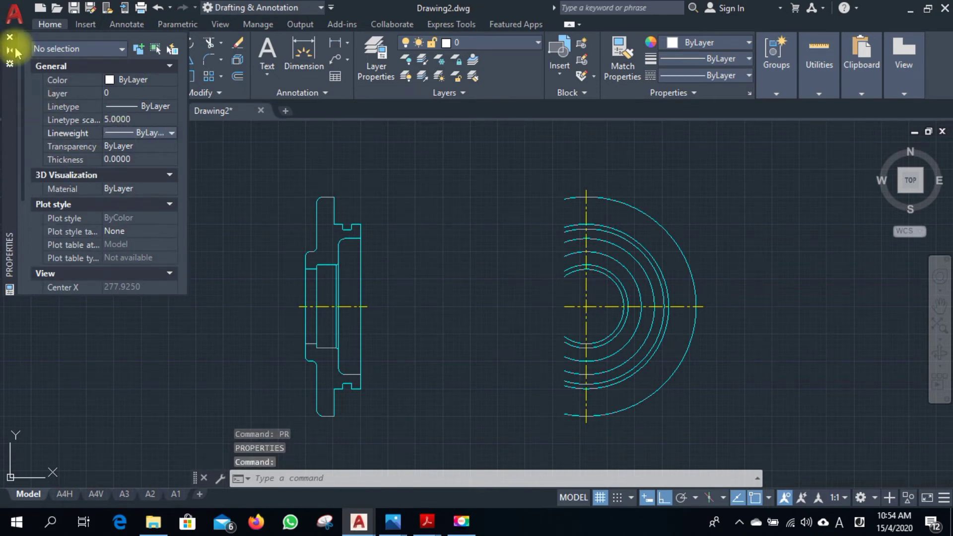
click(10, 38)
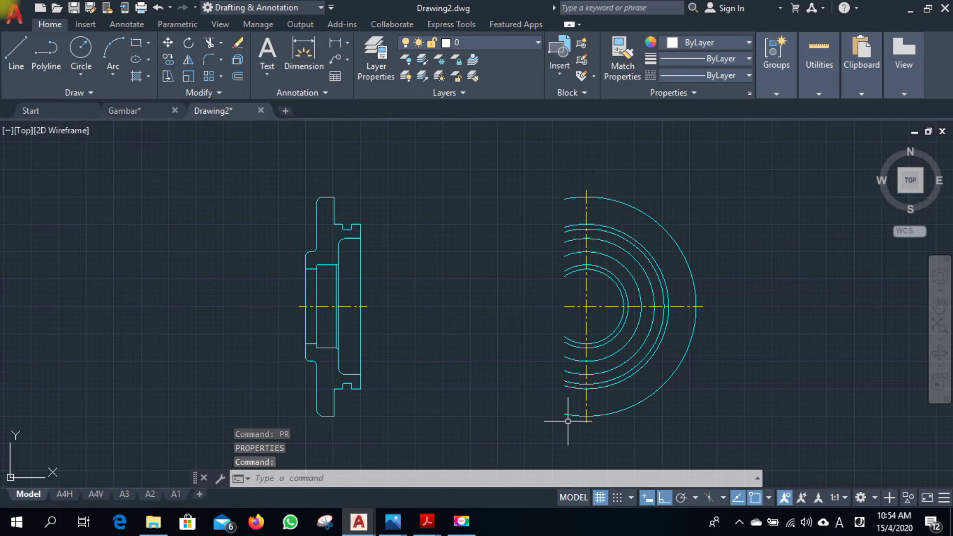
scroll(340, 319, up, 2)
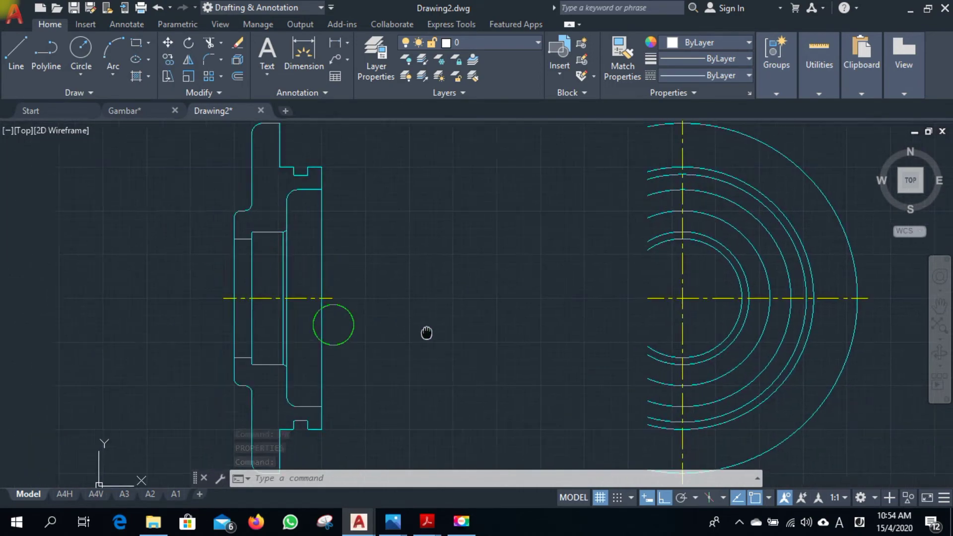
scroll(471, 325, down, 2)
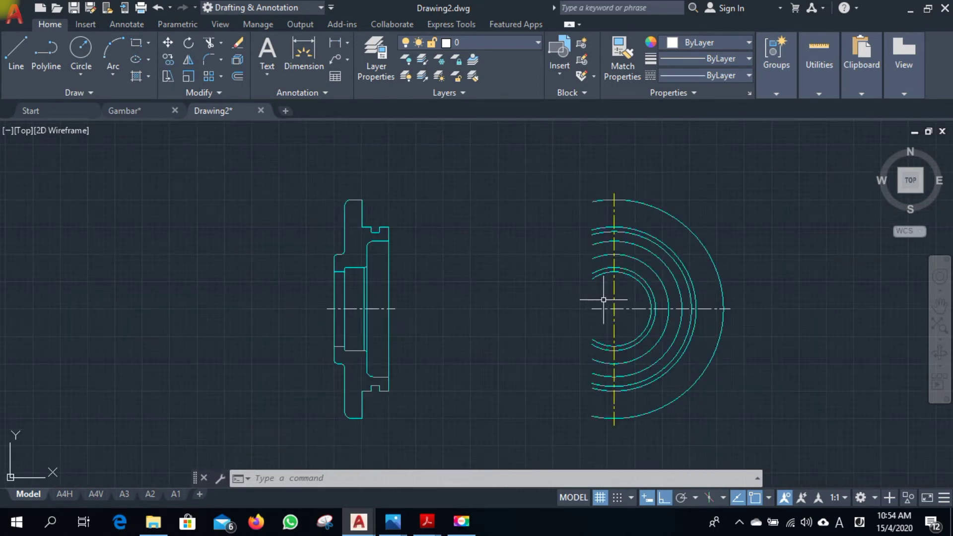
Rotate a copy of the horizontal centerline 45° about the arcs' centre.
click(627, 309)
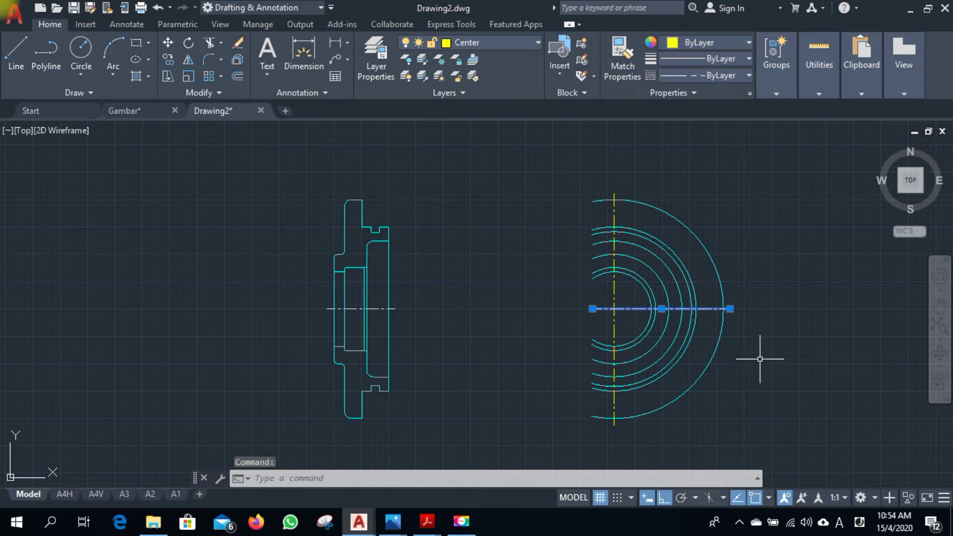
text(ro)
key(Return)
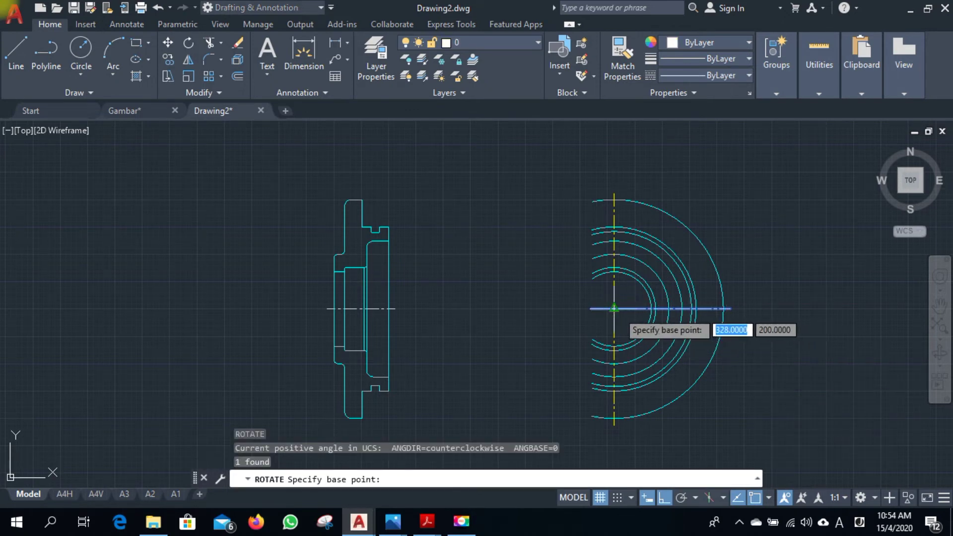
click(614, 309)
text(c)
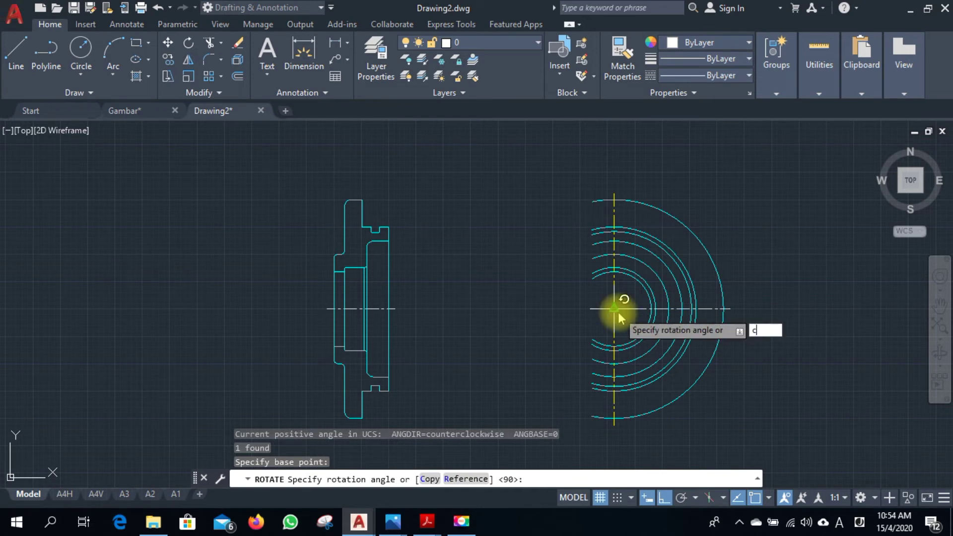
key(Return)
text(45)
key(Return)
key(Escape)
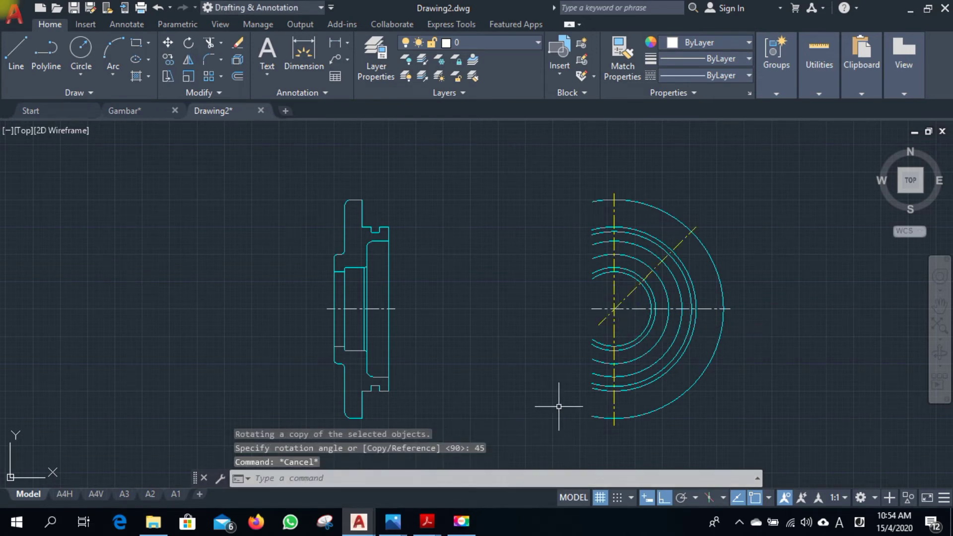
scroll(511, 397, down, 1)
scroll(482, 387, up, 3)
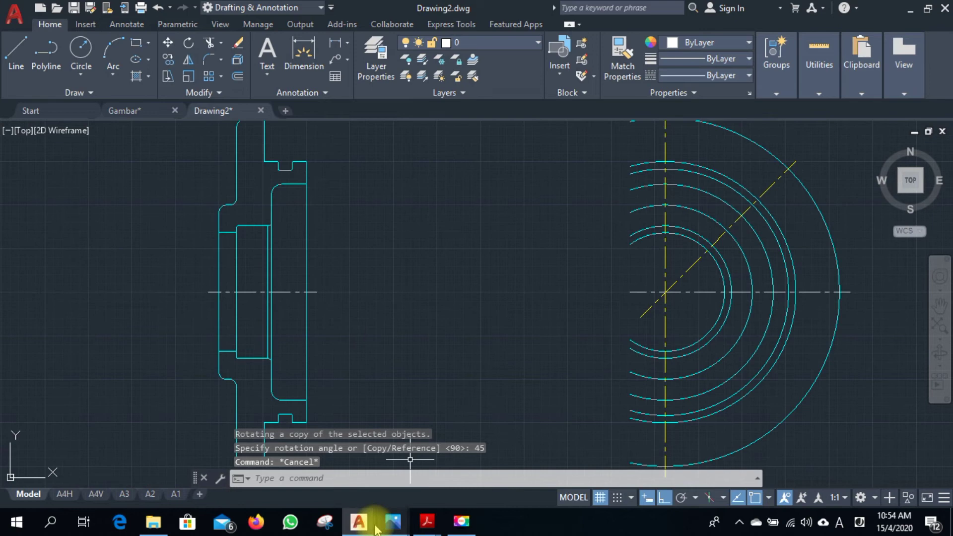
mouse_move(392, 521)
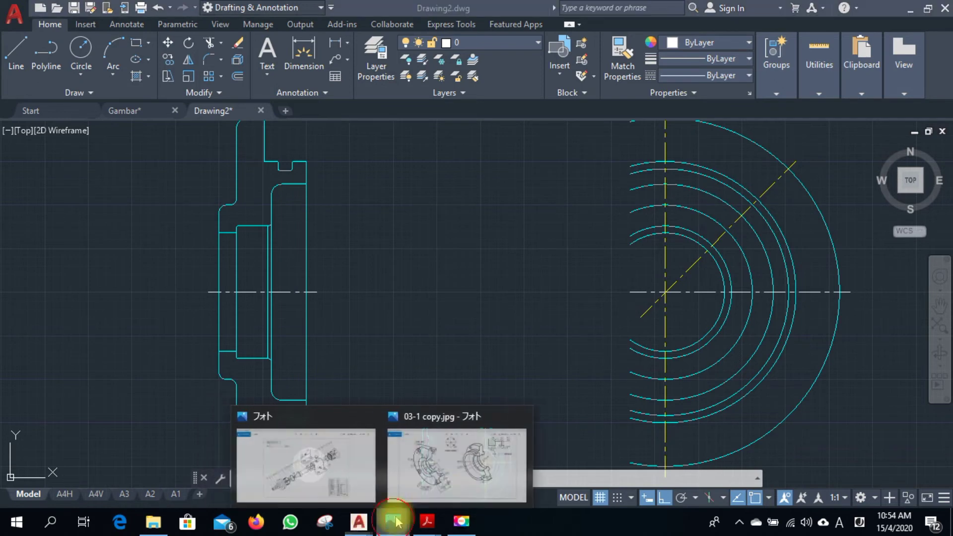
click(478, 425)
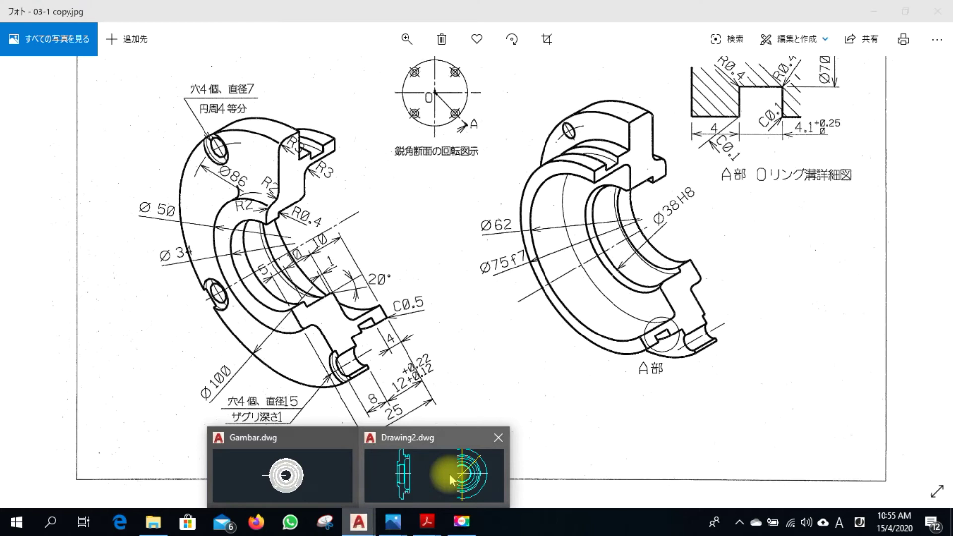
click(417, 404)
scroll(712, 222, up, 2)
scroll(770, 228, up, 1)
scroll(763, 253, up, 1)
key(Escape)
key(Escape)
scroll(763, 253, down, 2)
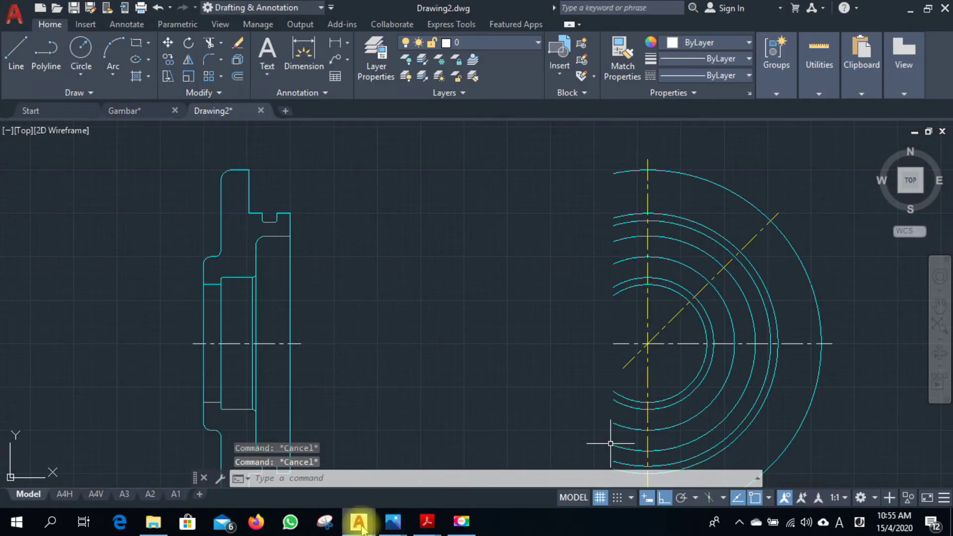
click(441, 454)
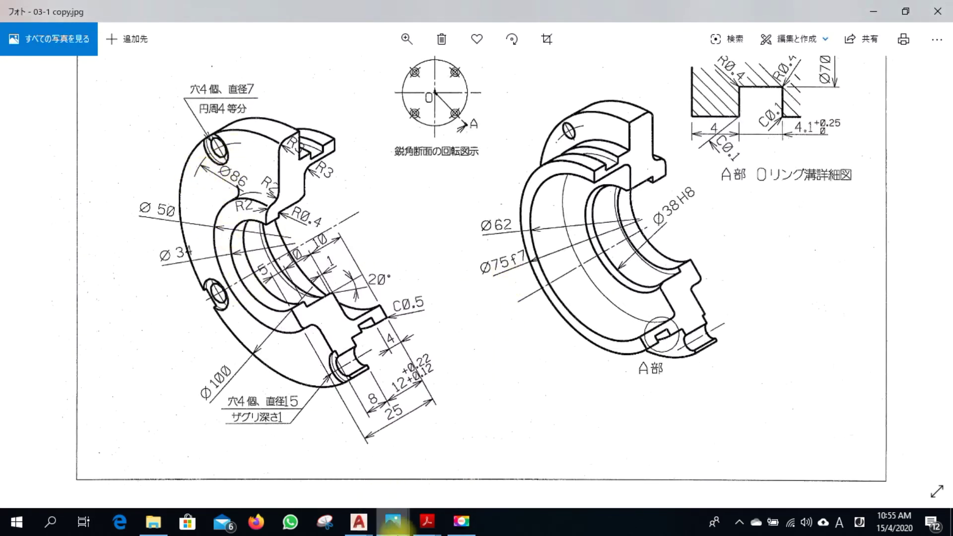
click(358, 526)
click(403, 479)
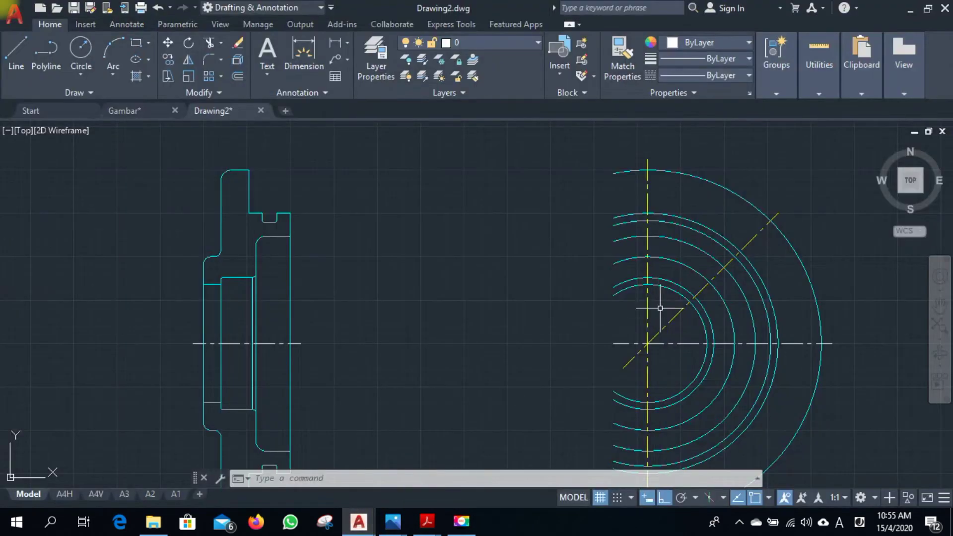
Draw a radius-43 circle centred on the flange centre.
text(c)
key(Return)
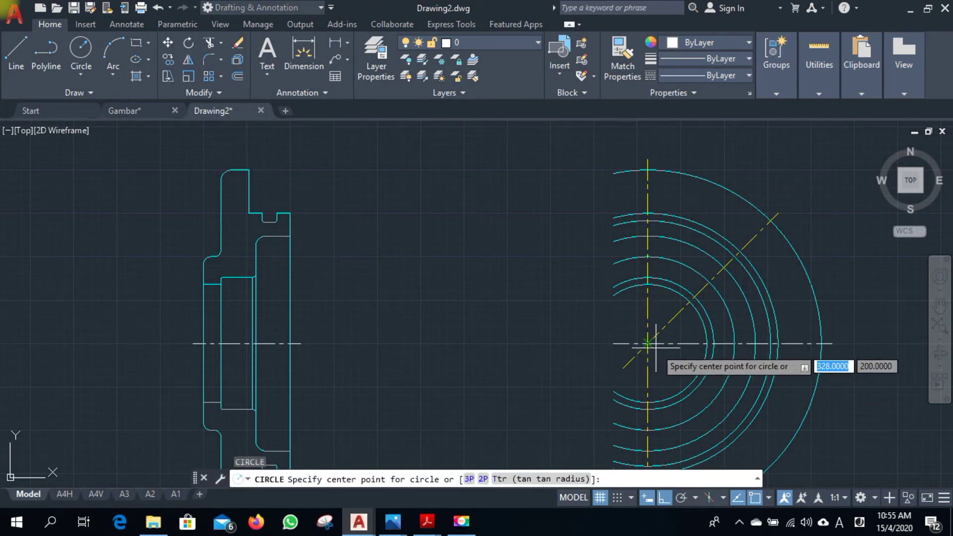
click(655, 347)
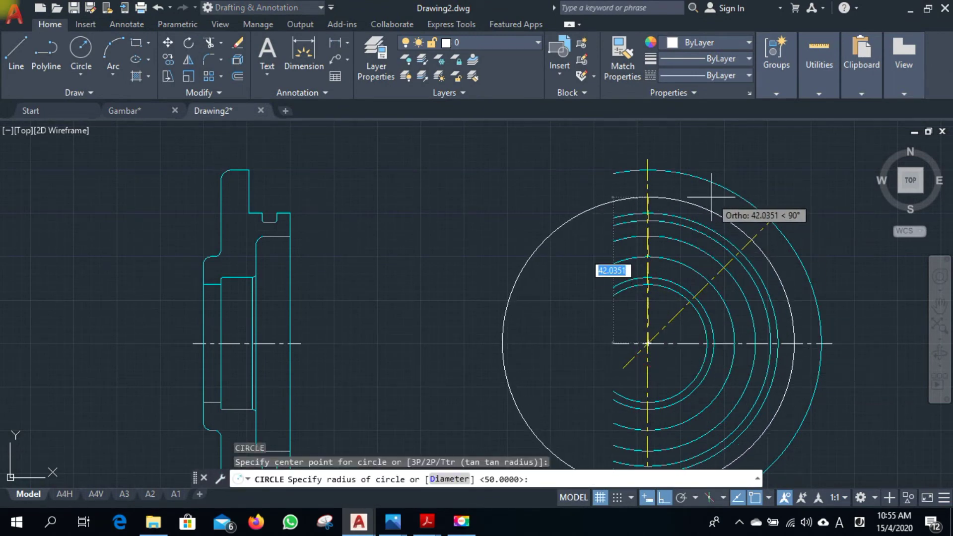
text(43)
key(Return)
key(Escape)
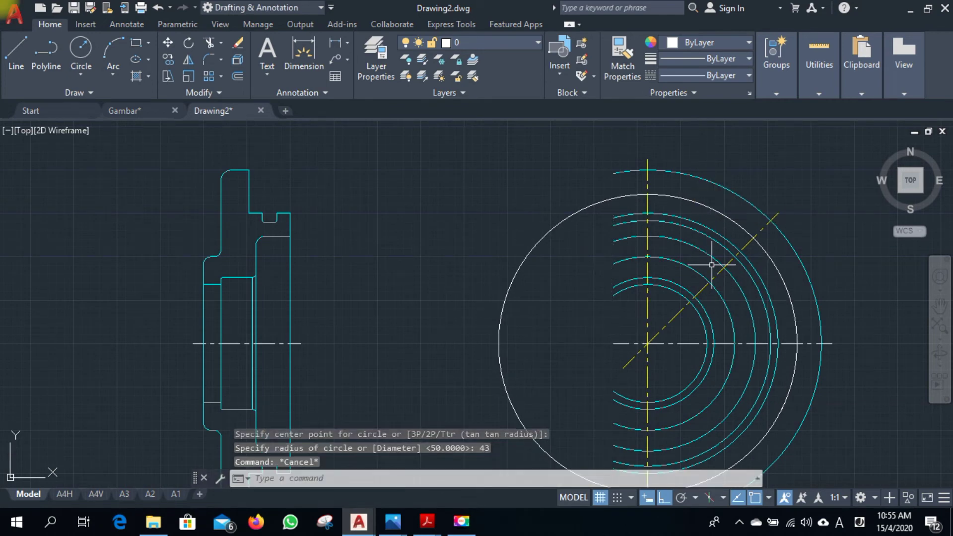
middle_drag(707, 266, 491, 257)
scroll(543, 232, up, 3)
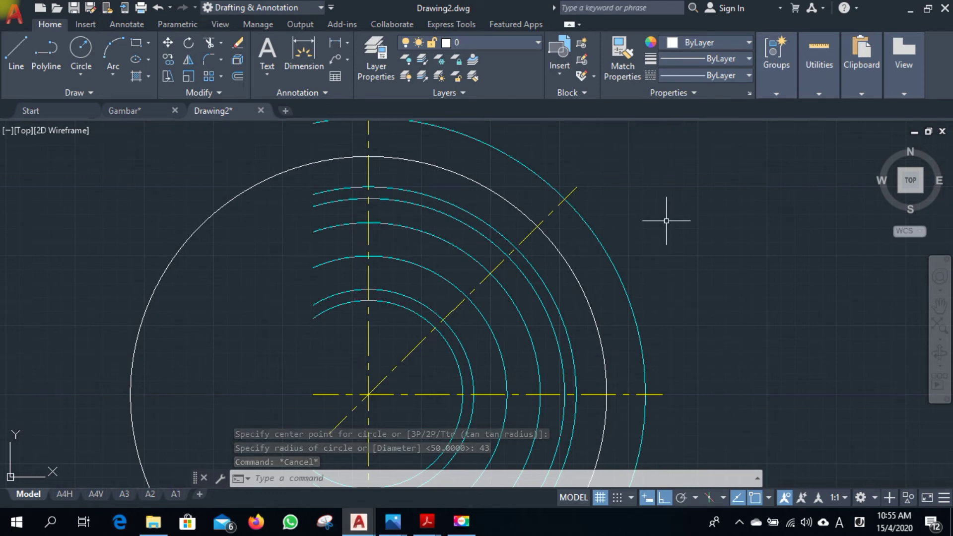
Start another circle and bring up the reference flange image.
text(c)
key(Return)
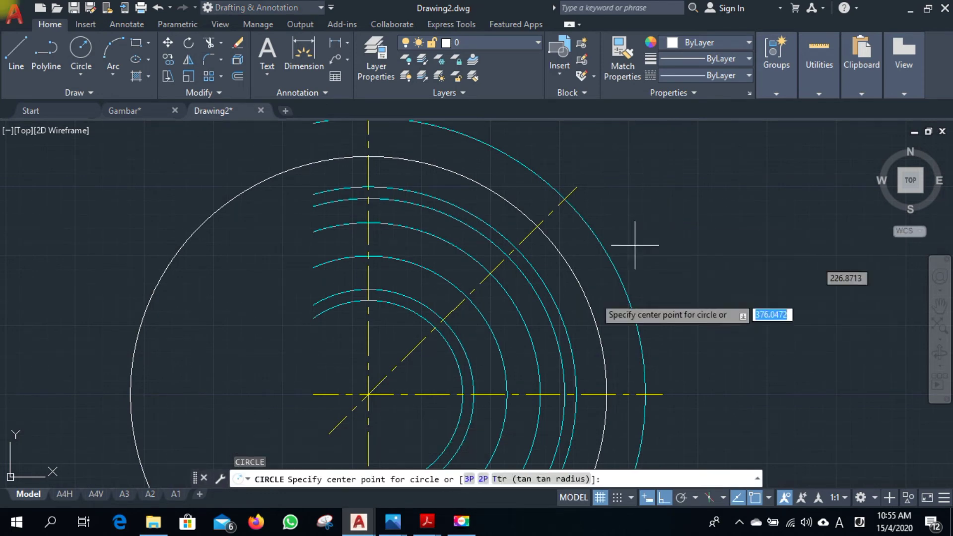
click(460, 503)
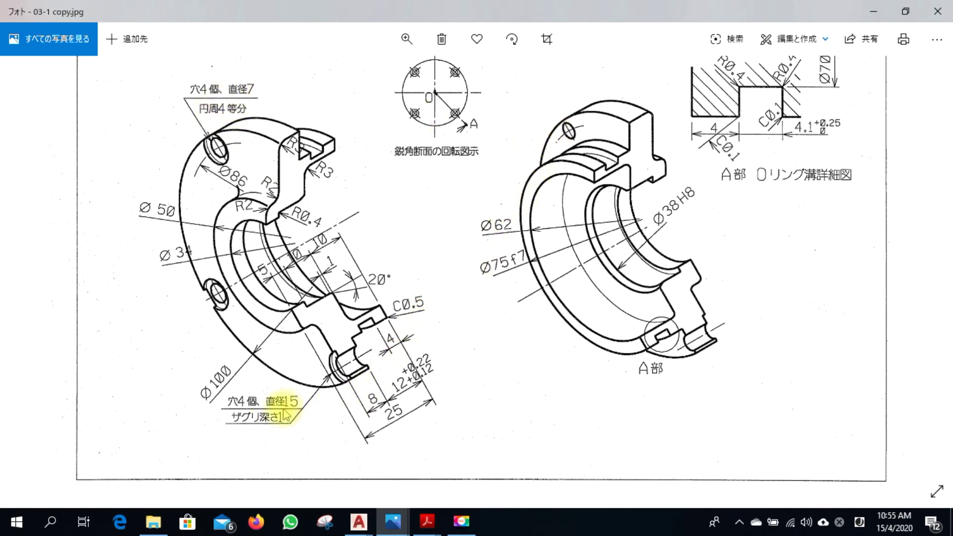
click(358, 521)
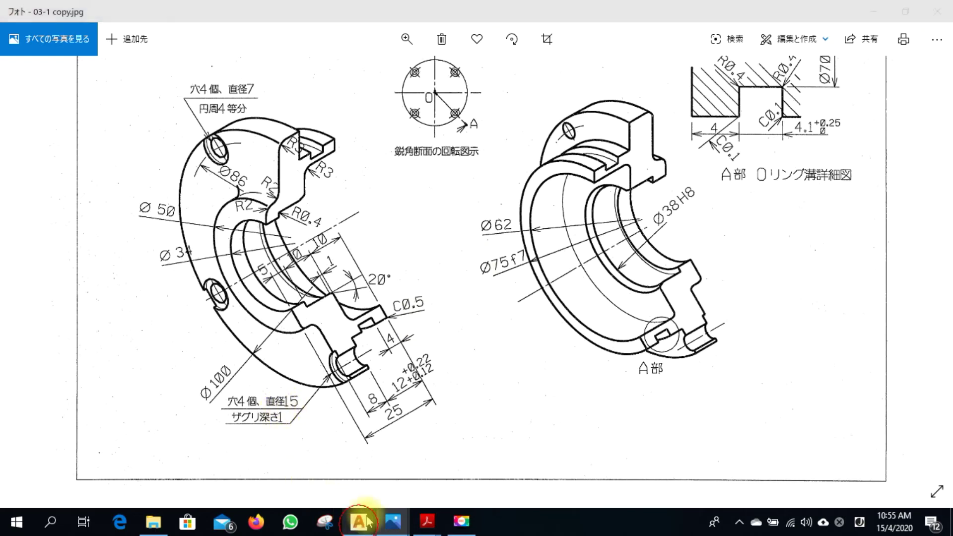
click(449, 487)
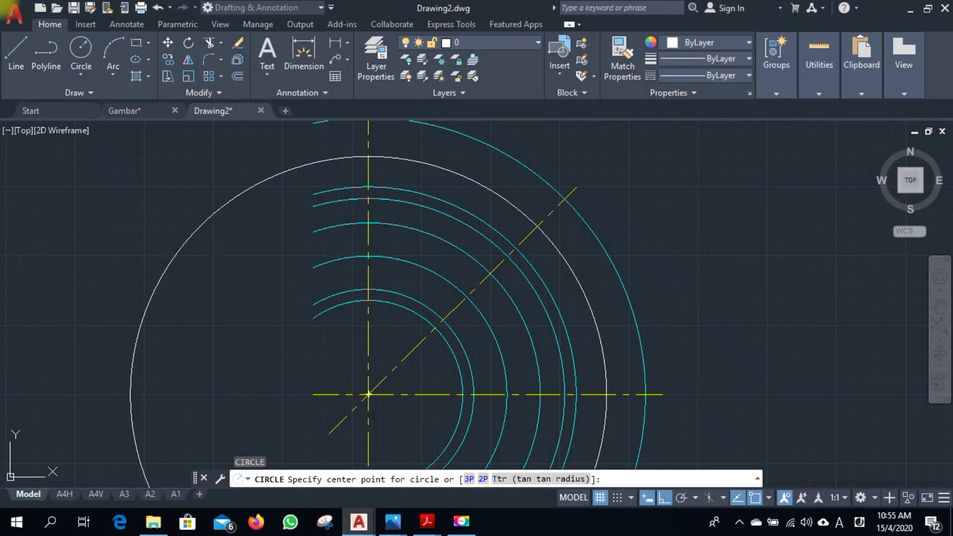
Draw concentric circles of radius 3.5 and 7.5 where the diagonal crosses the radius-43 circle.
click(536, 226)
text(3.5)
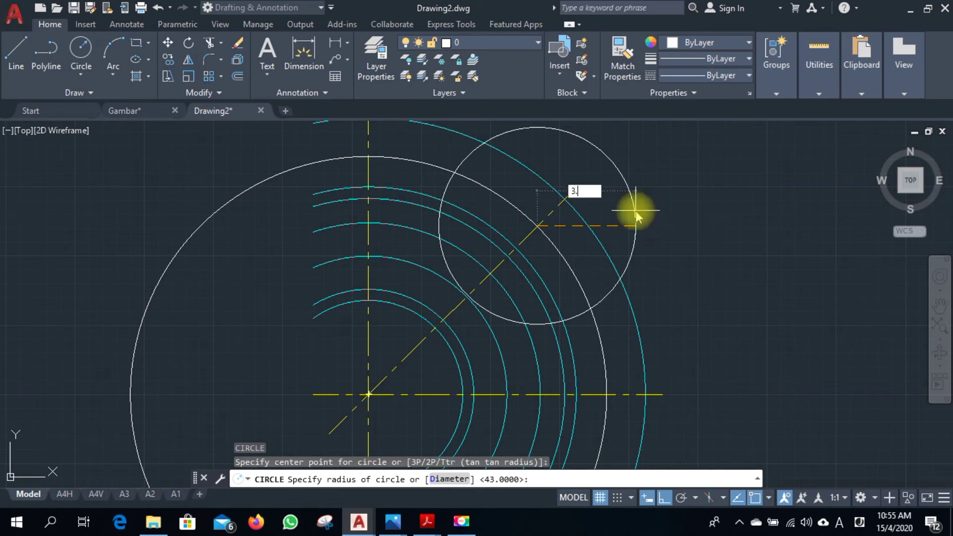
key(Return)
text(c)
key(Return)
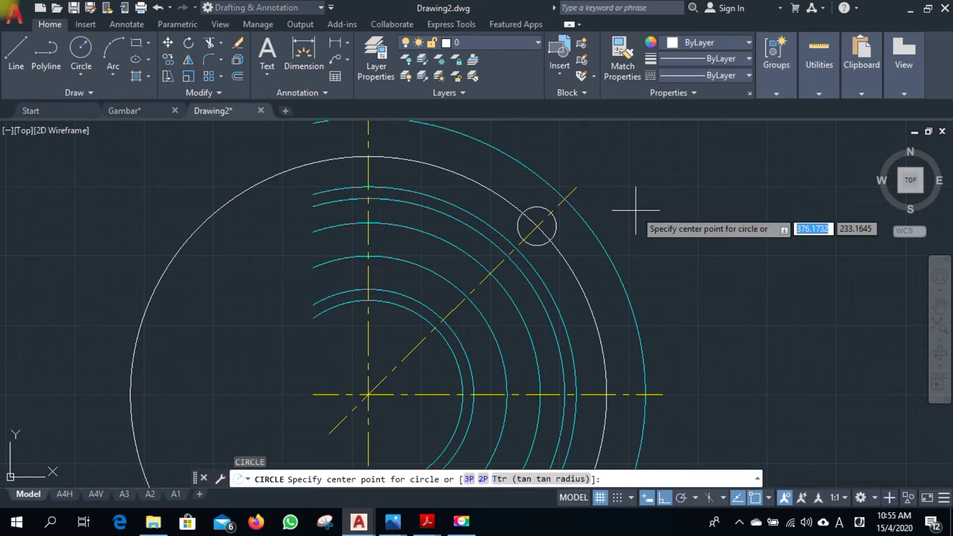
click(537, 225)
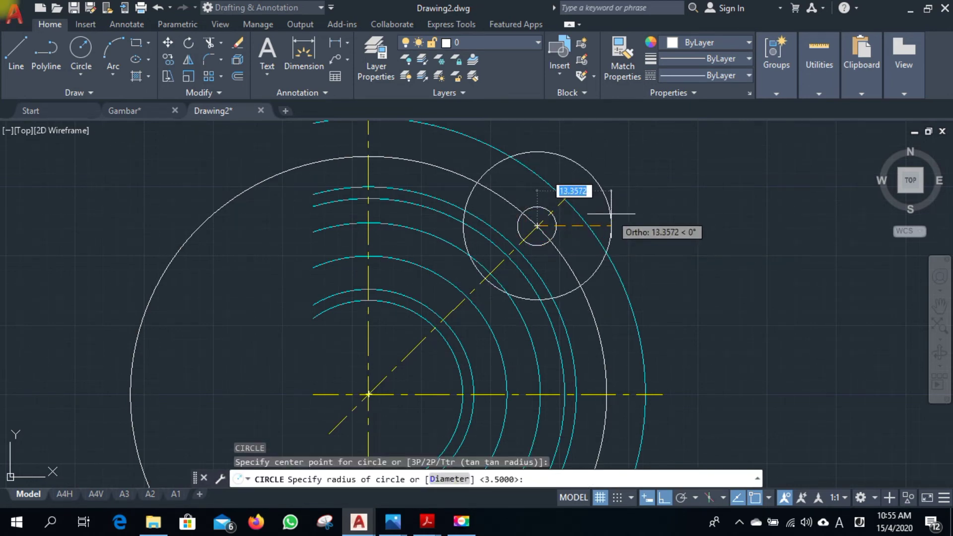
text(7.5)
key(Return)
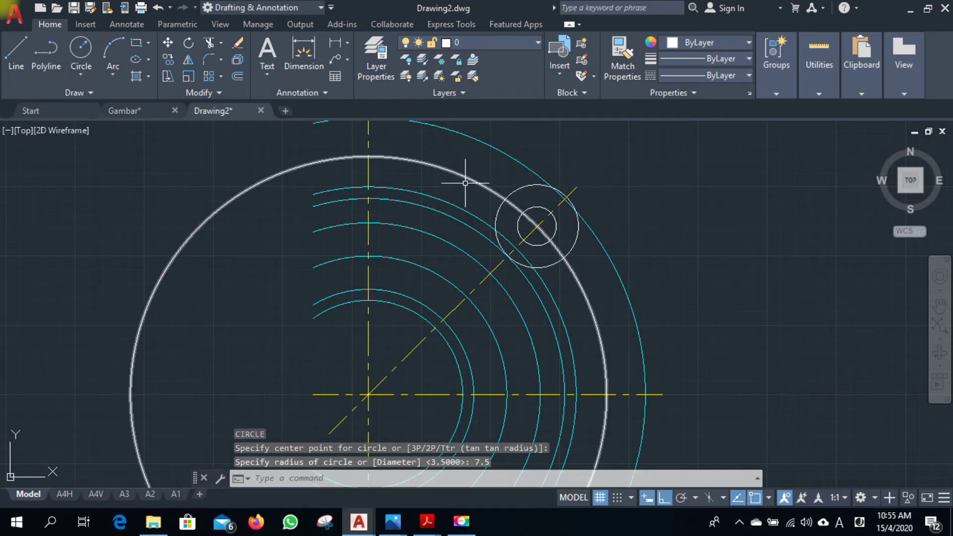
scroll(558, 198, up, 4)
key(Escape)
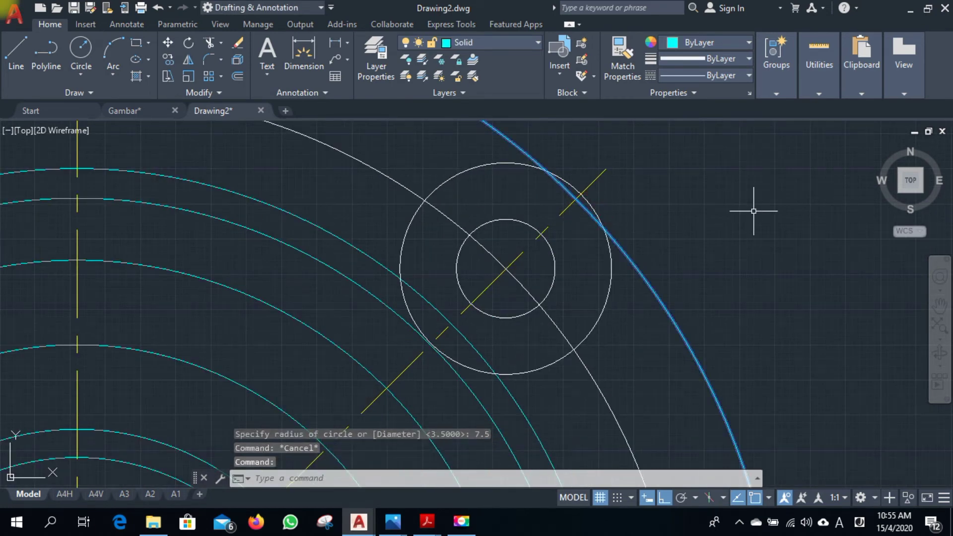
text(tr)
key(Return)
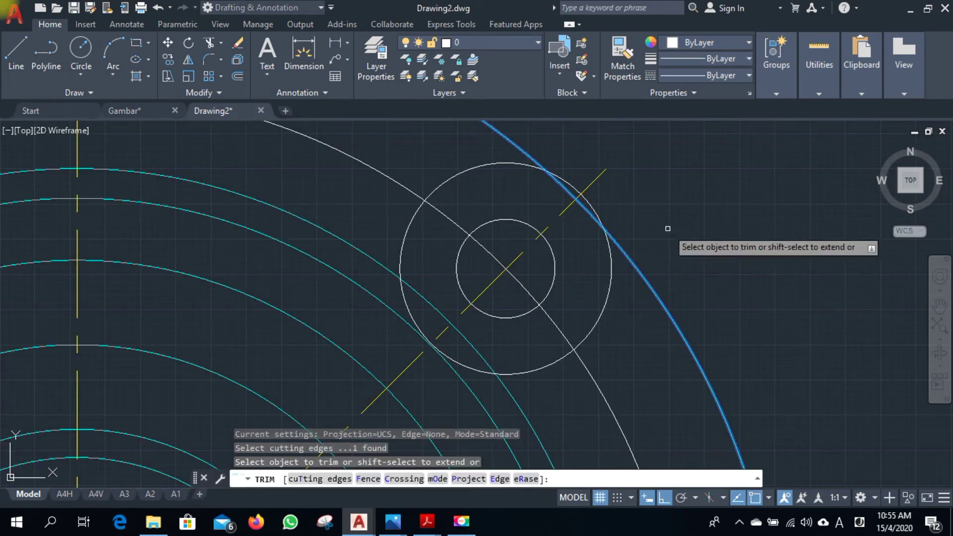
key(Escape)
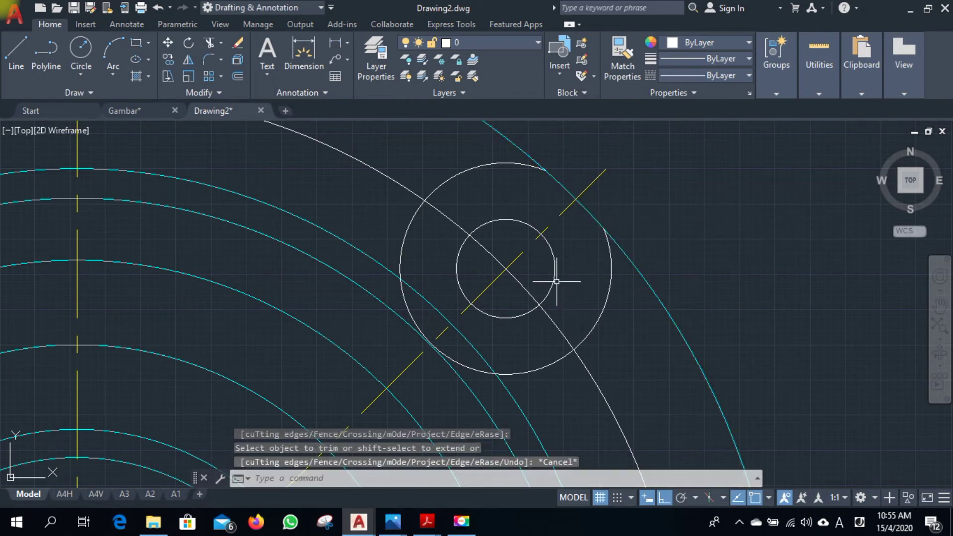
Move both bolt-hole circles onto the Hidden layer.
click(556, 281)
click(474, 42)
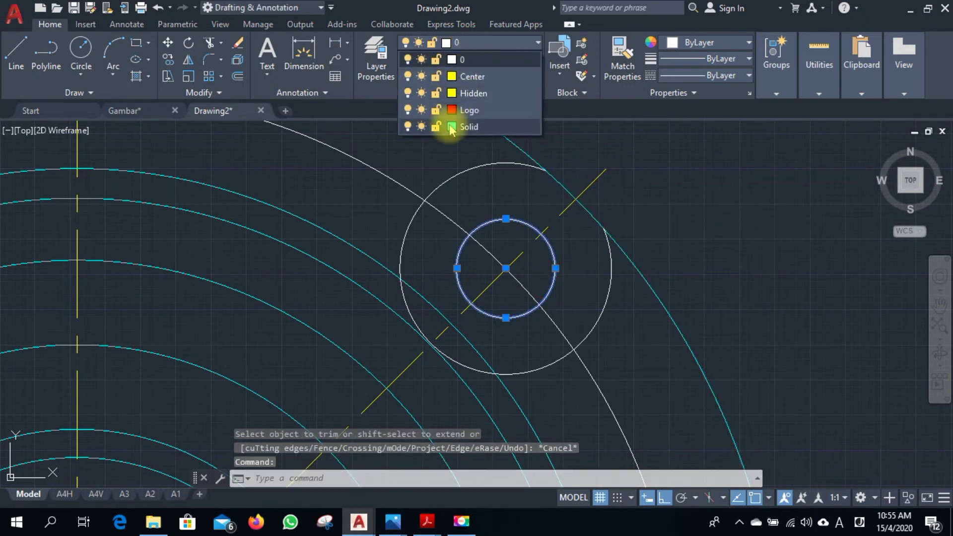
click(582, 299)
click(602, 305)
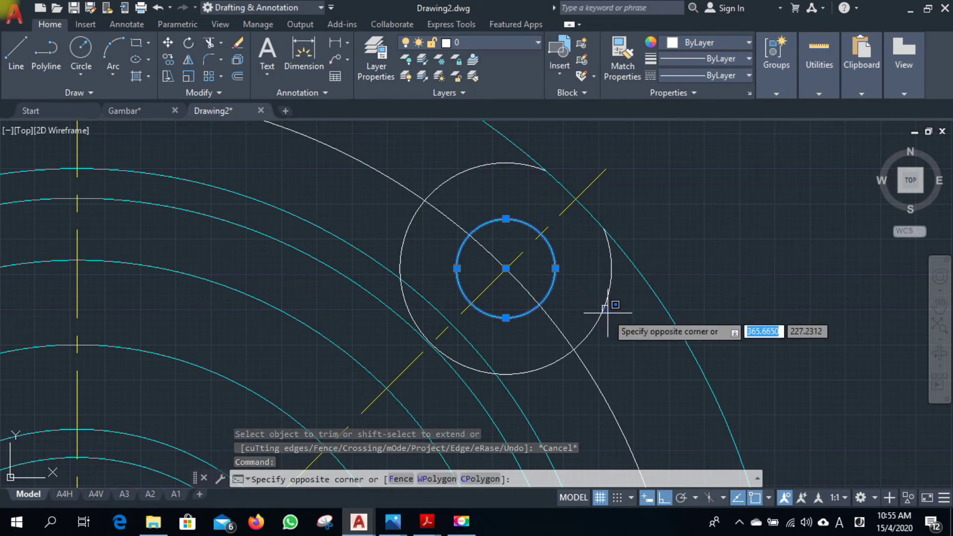
click(517, 48)
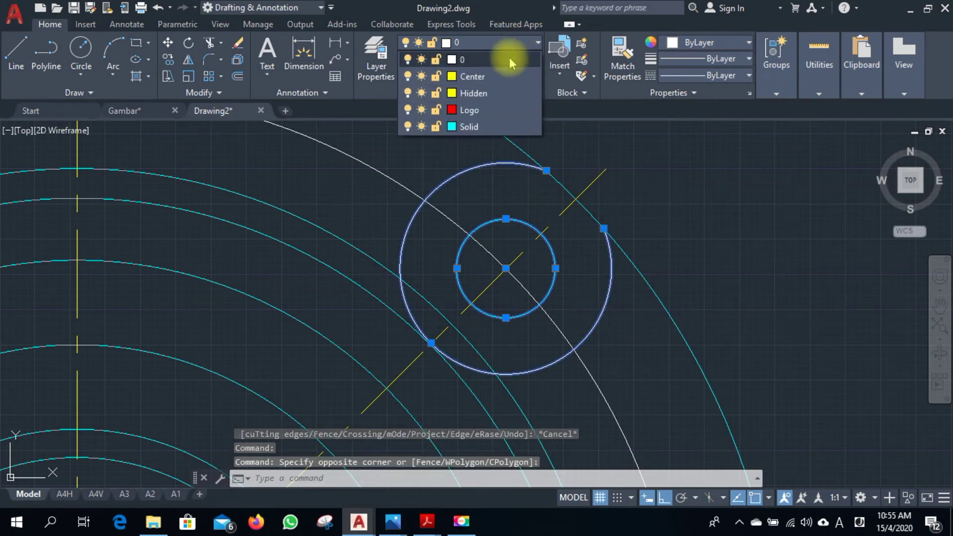
click(489, 111)
key(Escape)
scroll(617, 236, down, 3)
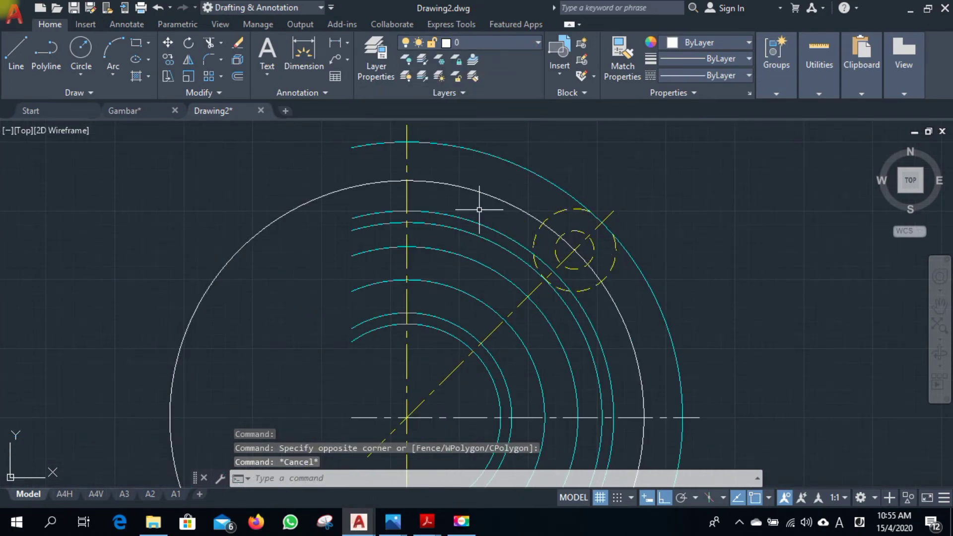
scroll(479, 210, up, 2)
Trim the radius-43 circle away outside the dashed outer hole circle.
click(587, 221)
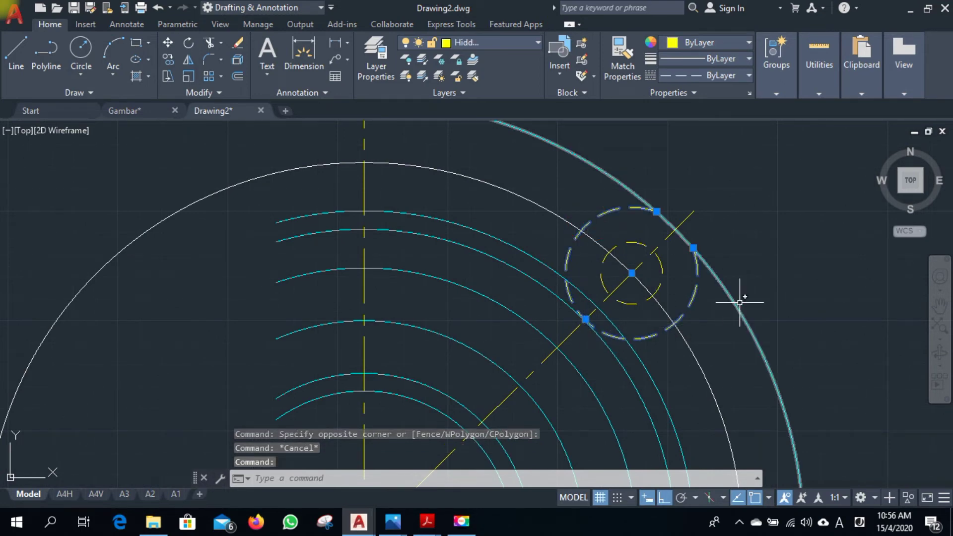
text(tr)
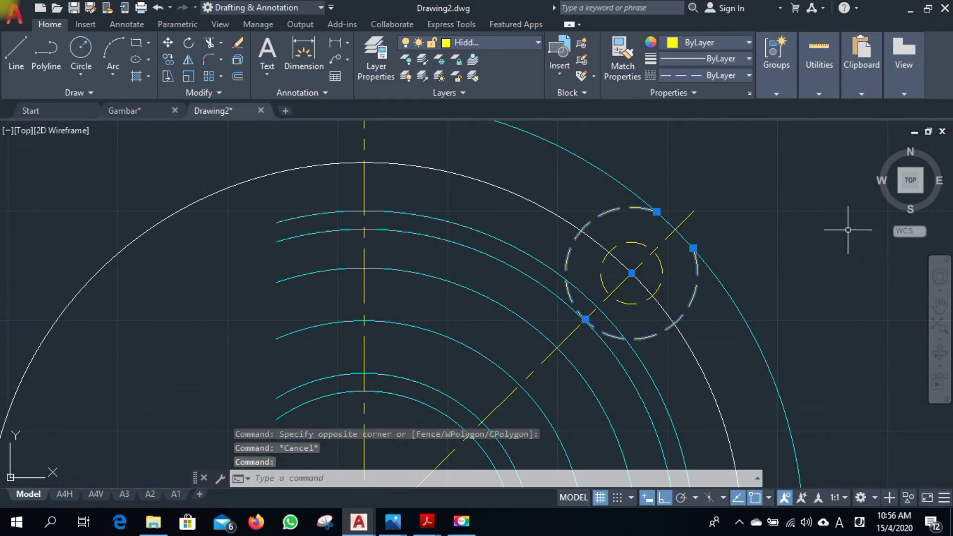
key(Return)
click(545, 209)
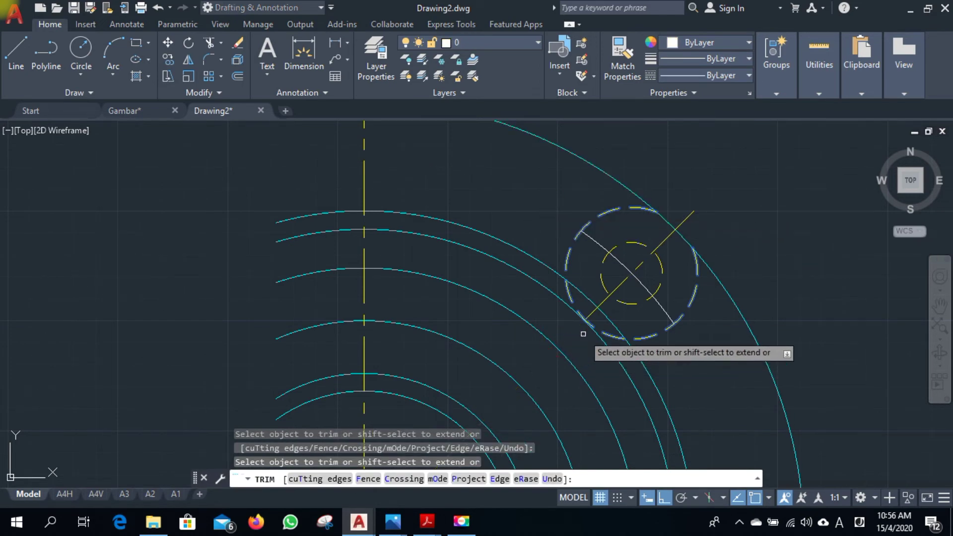
Lengthen the short line crossing the bolt hole by 3 past the dashed circle.
key(Escape)
click(586, 313)
mouse_move(582, 319)
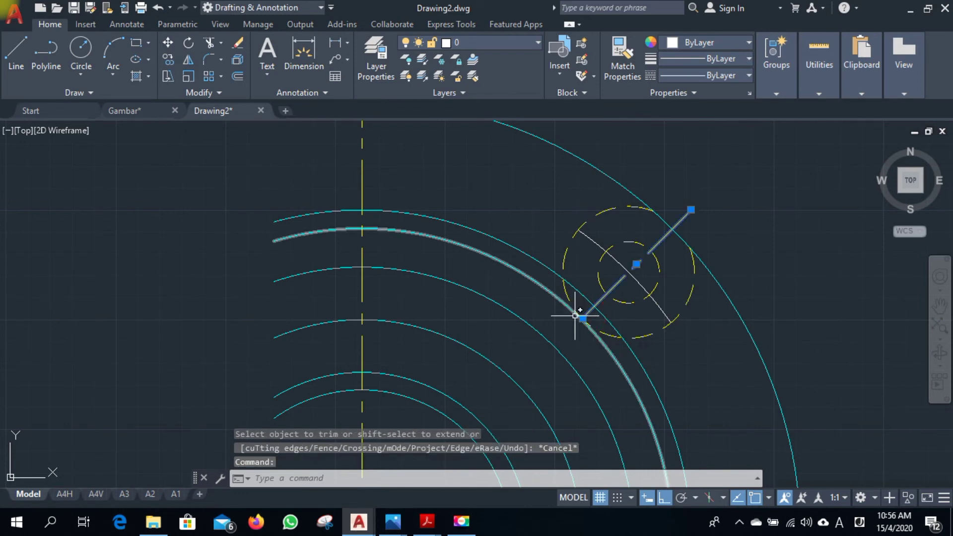
click(631, 360)
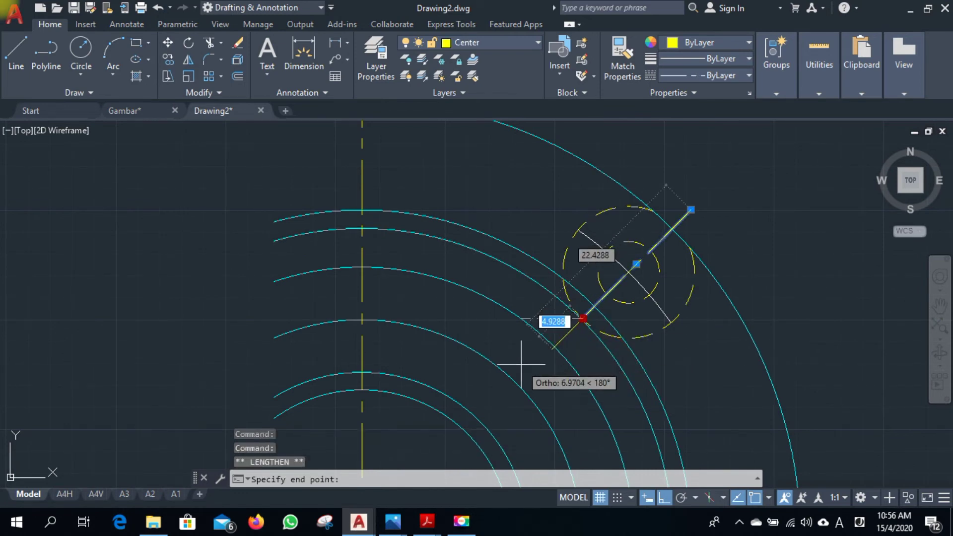
text(3)
key(Return)
key(Escape)
scroll(710, 238, down, 2)
scroll(729, 223, down, 2)
scroll(695, 194, up, 2)
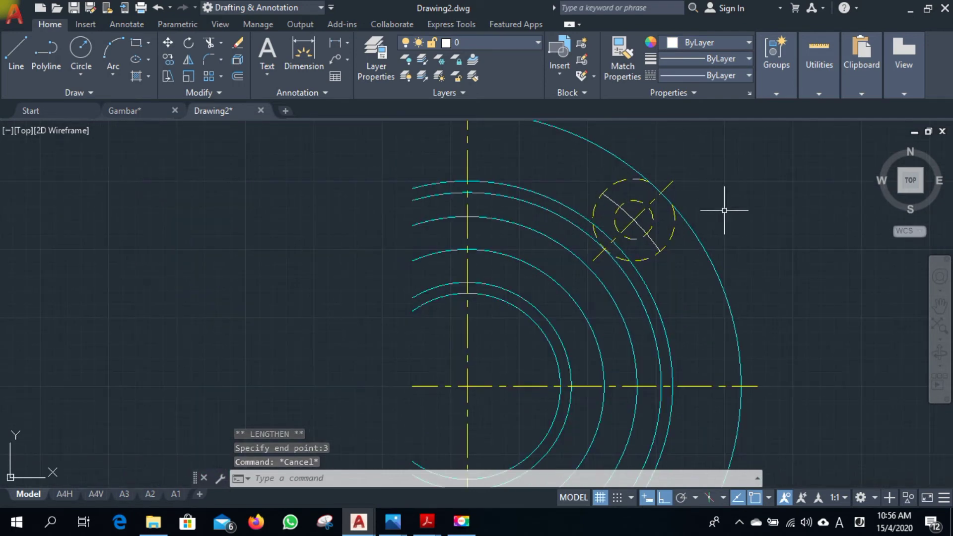
scroll(728, 211, down, 2)
scroll(730, 213, up, 2)
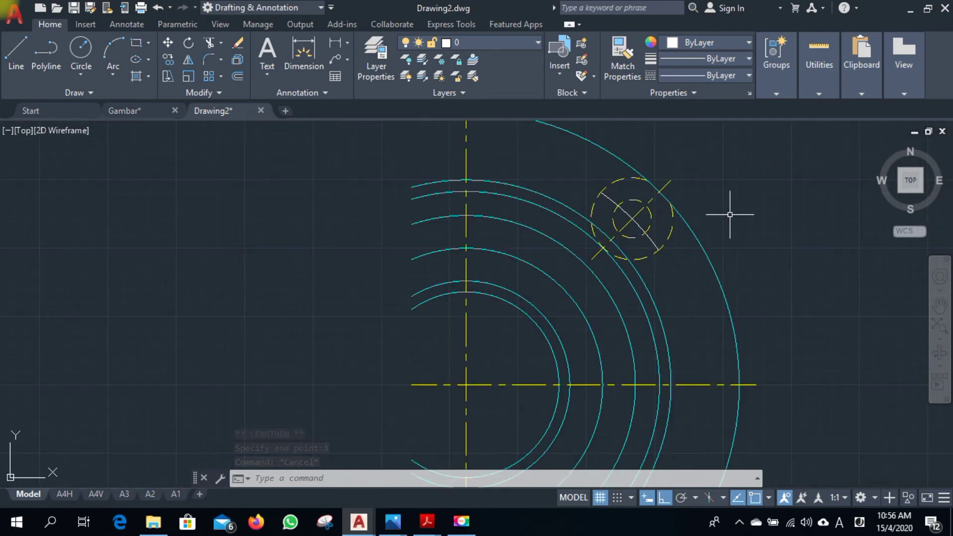
Put the short diagonal line through the hole on the Center layer.
click(639, 222)
click(511, 42)
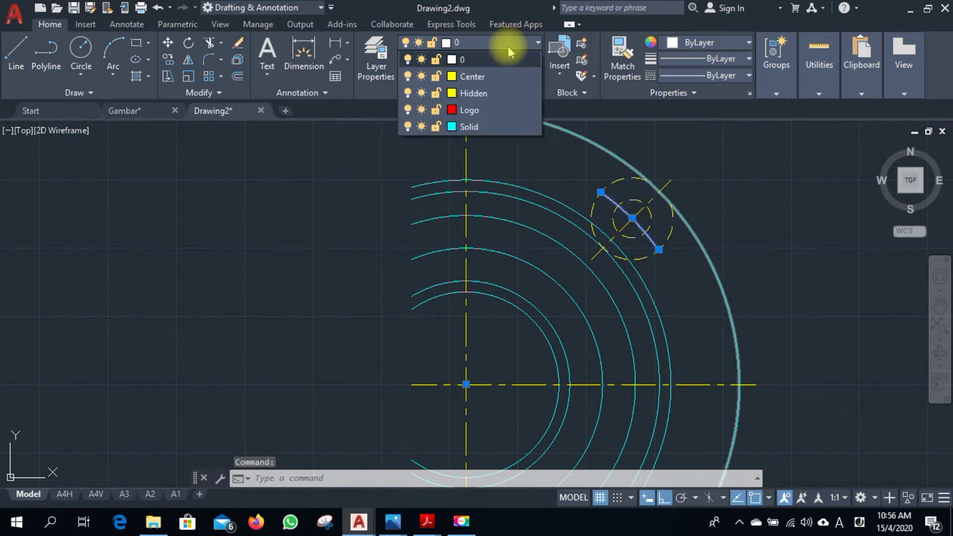
click(488, 79)
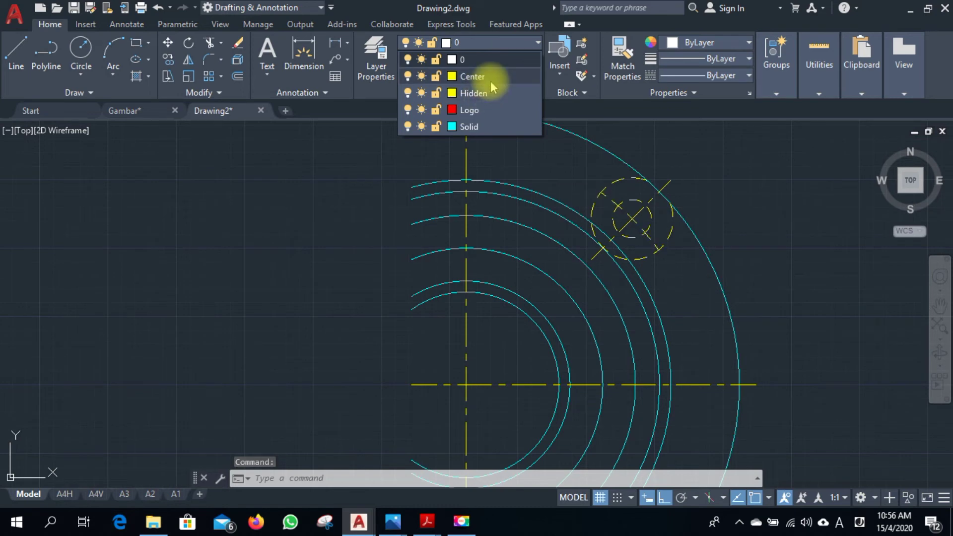
key(Escape)
key(Escape)
scroll(623, 192, up, 3)
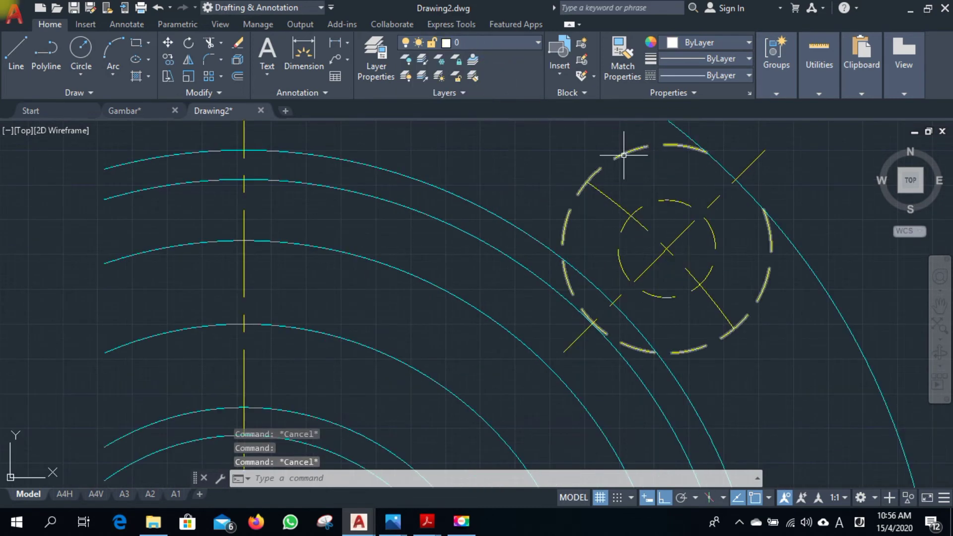
scroll(439, 225, down, 3)
Start an offset with a distance of 3.
text(o)
key(Return)
text(3)
key(Return)
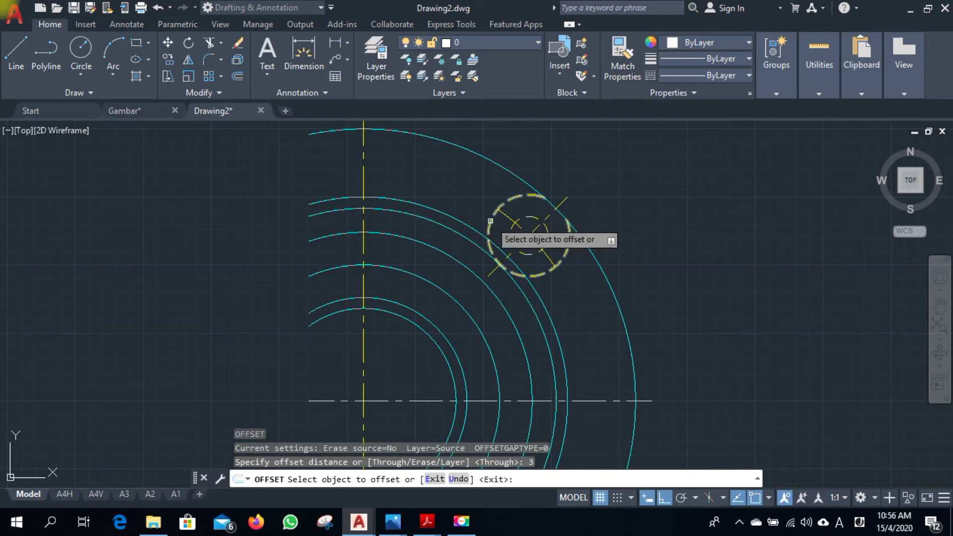
click(490, 222)
click(432, 201)
key(Escape)
click(509, 194)
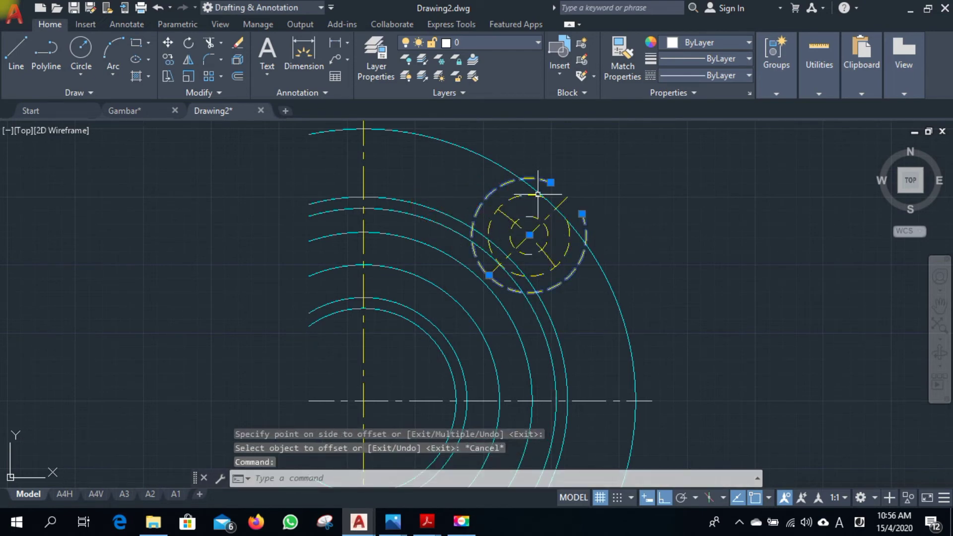
text(ex)
key(Return)
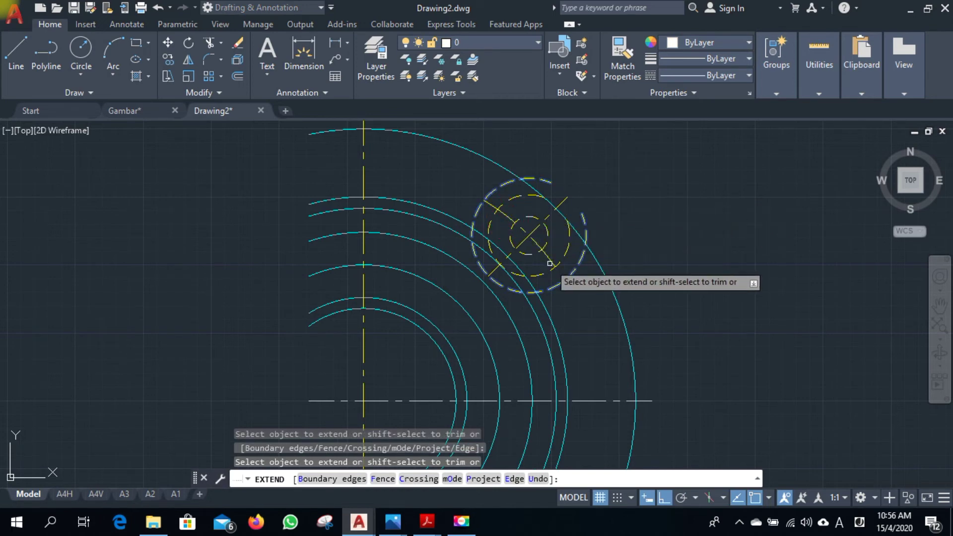
key(Escape)
click(571, 271)
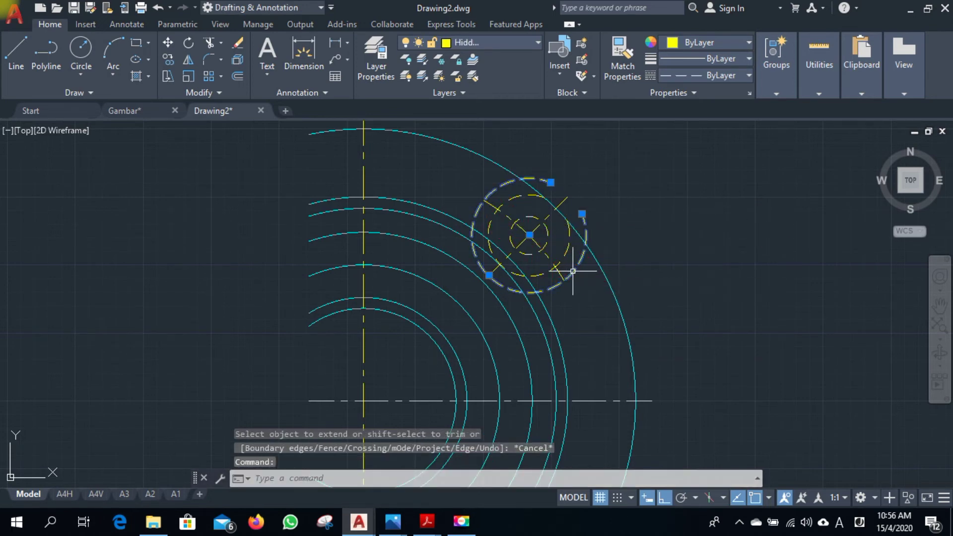
key(Delete)
scroll(581, 272, down, 3)
scroll(616, 308, up, 2)
scroll(581, 239, up, 2)
scroll(563, 221, down, 2)
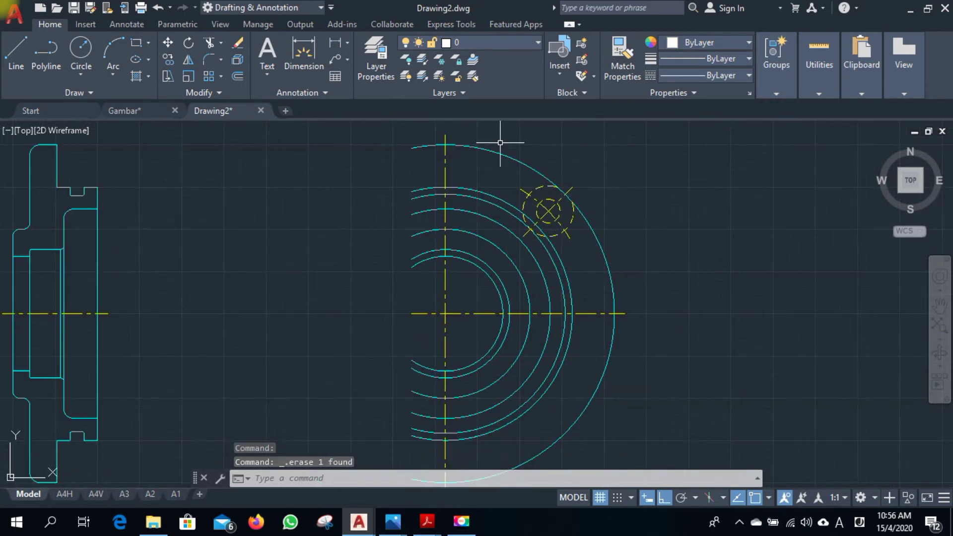
click(503, 144)
click(626, 262)
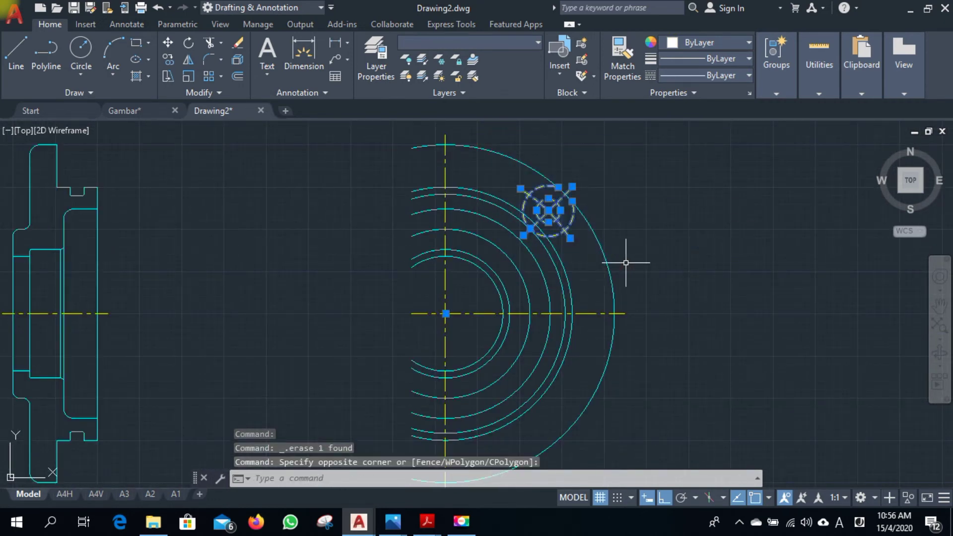
text(mi)
key(Return)
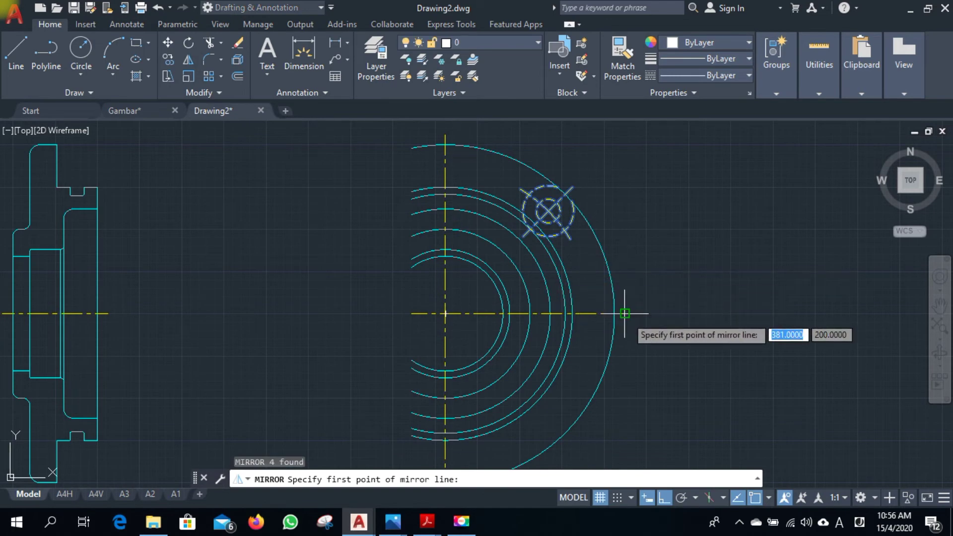
Mirror the bolt hole across the horizontal centreline, keeping the original.
click(624, 314)
click(745, 316)
key(Return)
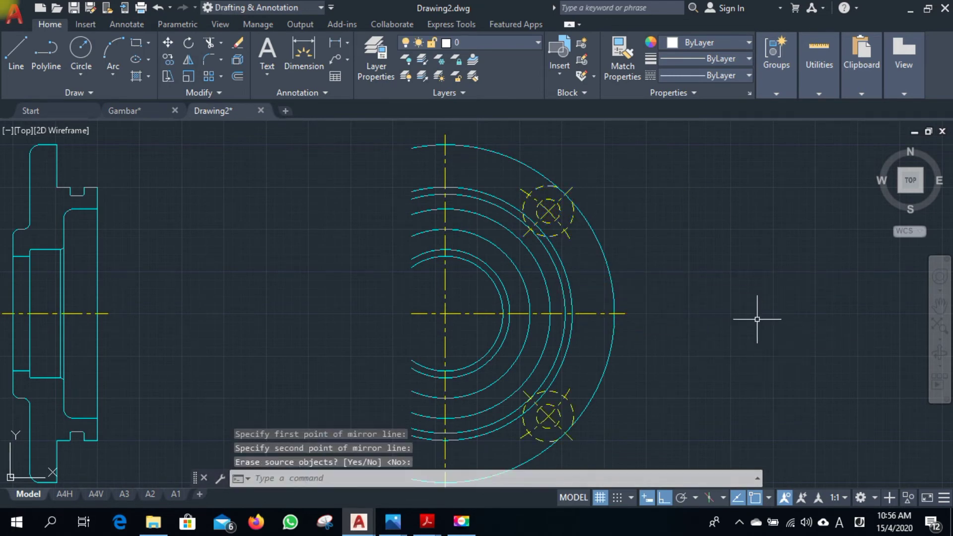
scroll(705, 337, down, 4)
scroll(591, 285, up, 2)
scroll(588, 318, up, 2)
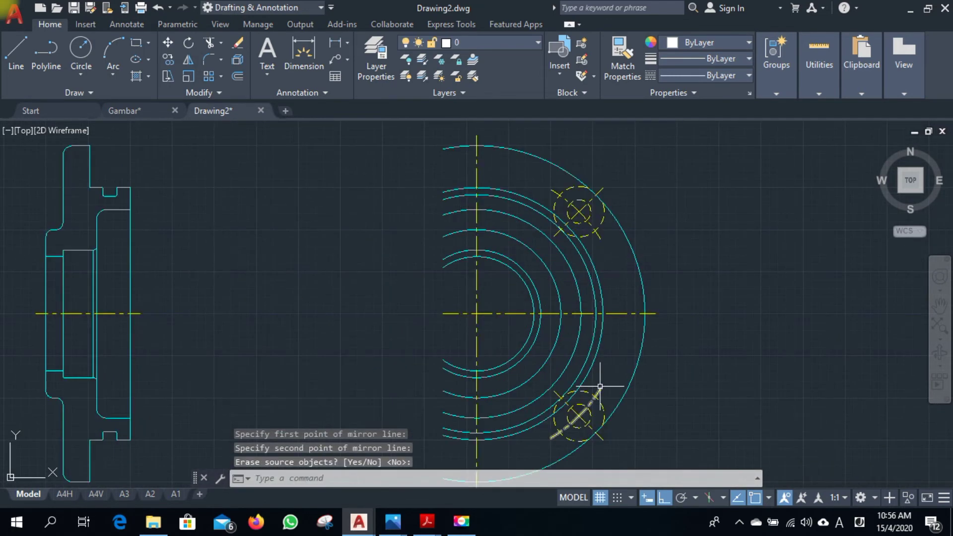
scroll(600, 386, up, 2)
Put both bolt holes' small circles on the solid-line layer.
click(583, 436)
middle_drag(600, 225, 596, 270)
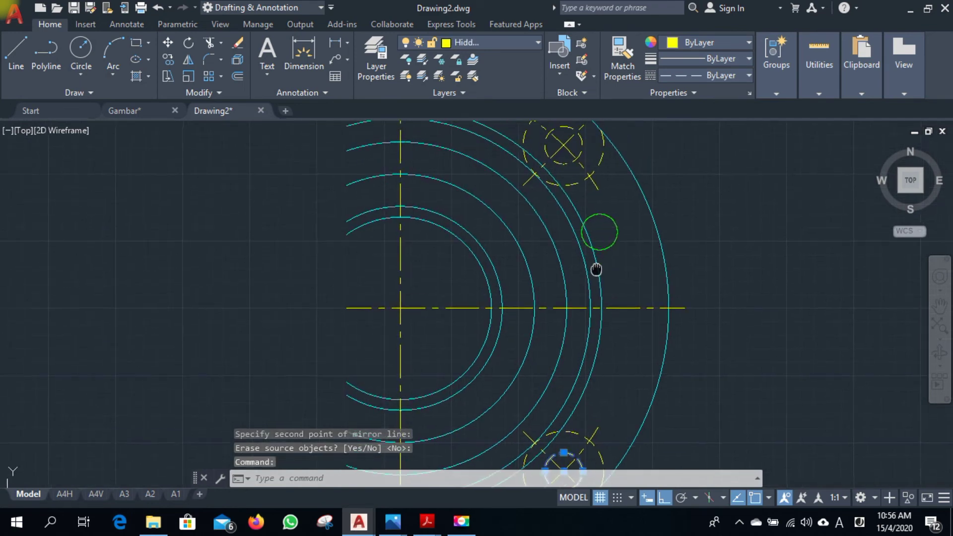
click(581, 154)
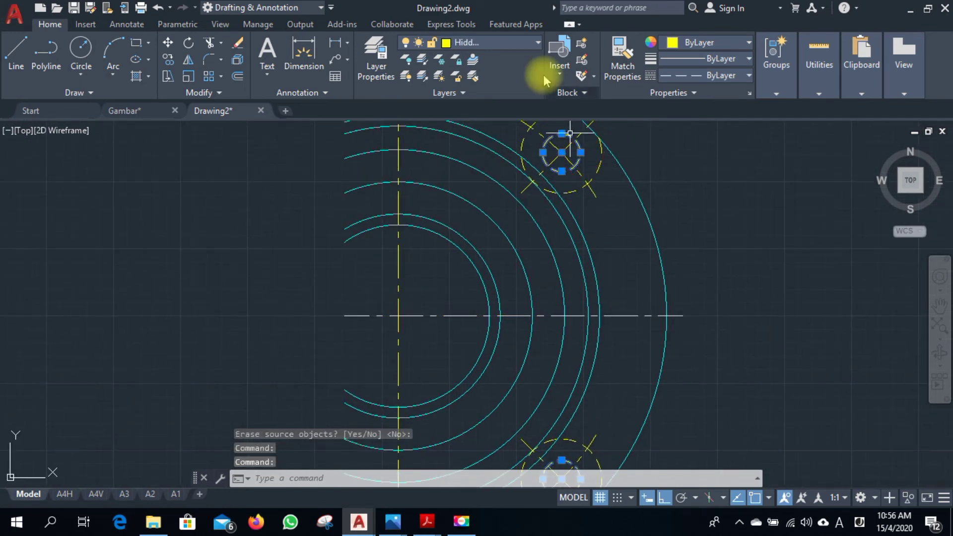
click(529, 55)
click(487, 126)
key(Escape)
scroll(666, 320, down, 4)
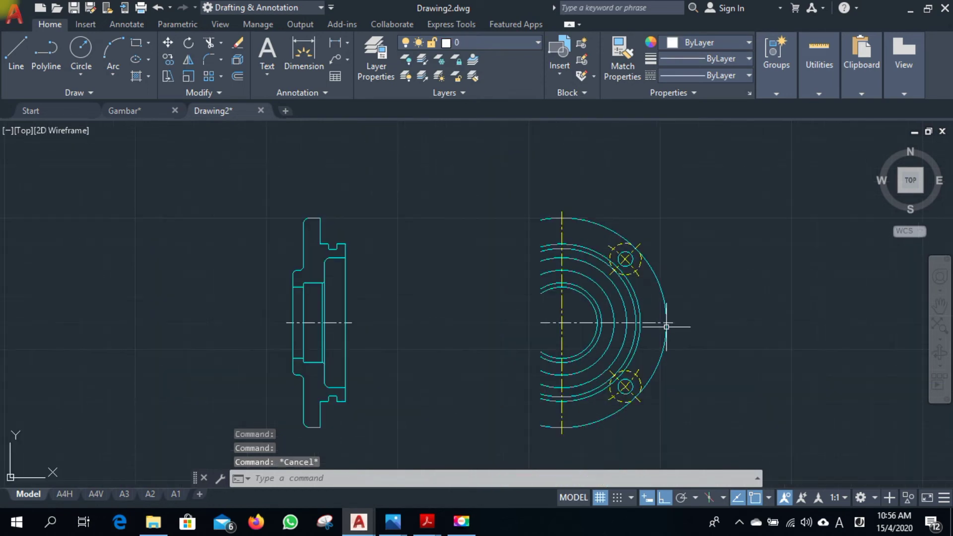
scroll(645, 347, up, 2)
scroll(645, 347, up, 2)
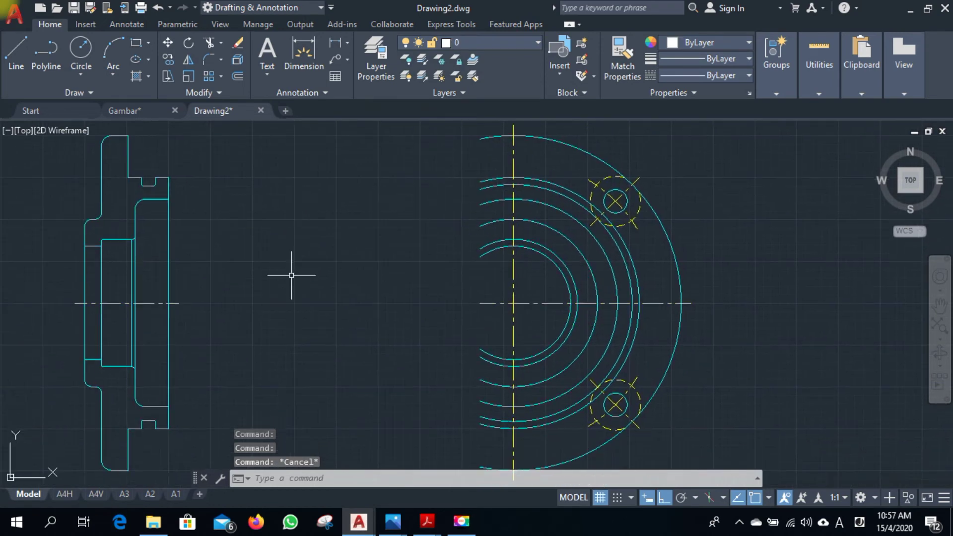
Move the outer and inner arcs of the front view onto the Hidden layer.
click(546, 191)
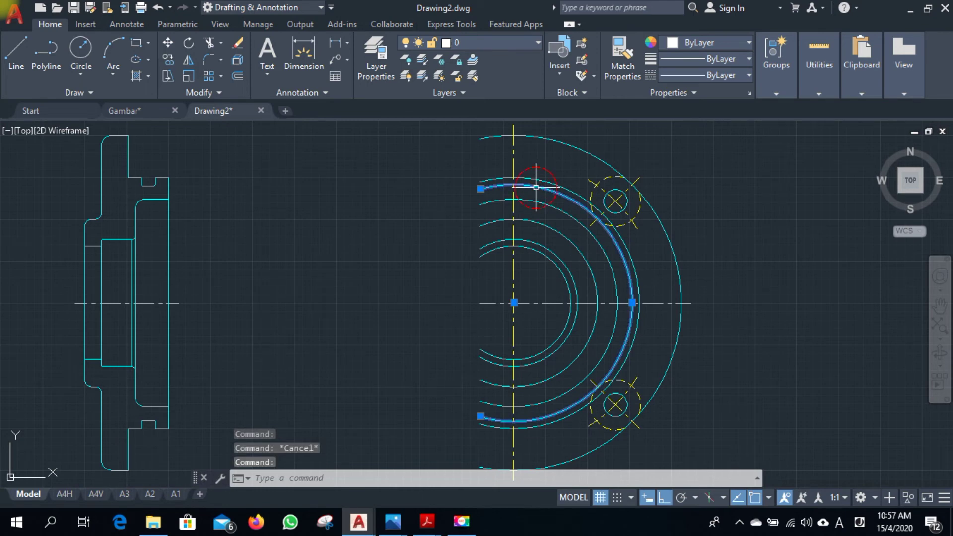
click(486, 42)
click(484, 95)
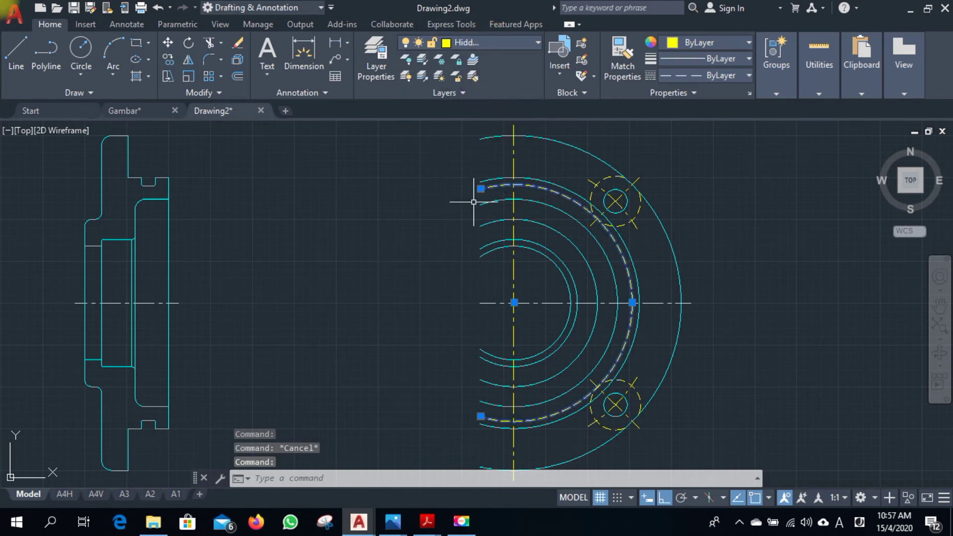
key(Escape)
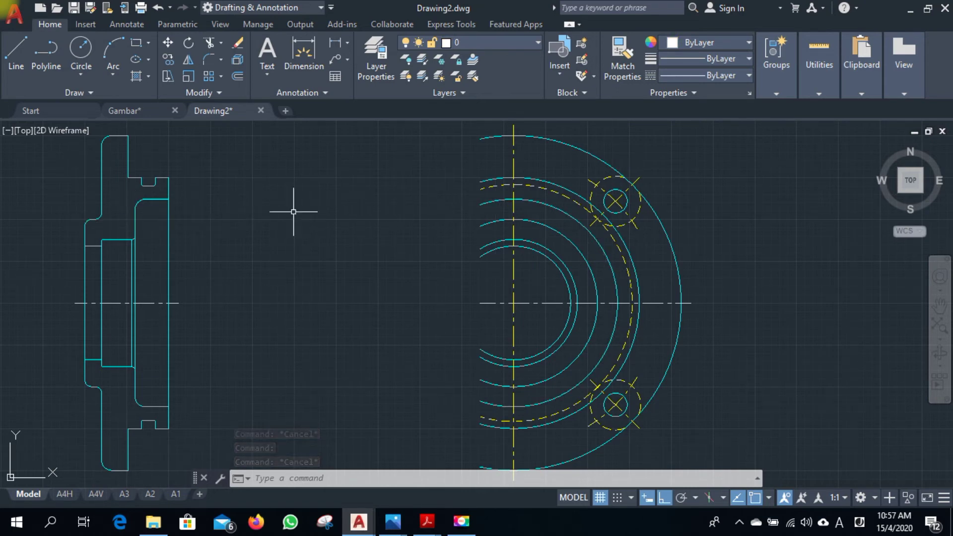
click(496, 222)
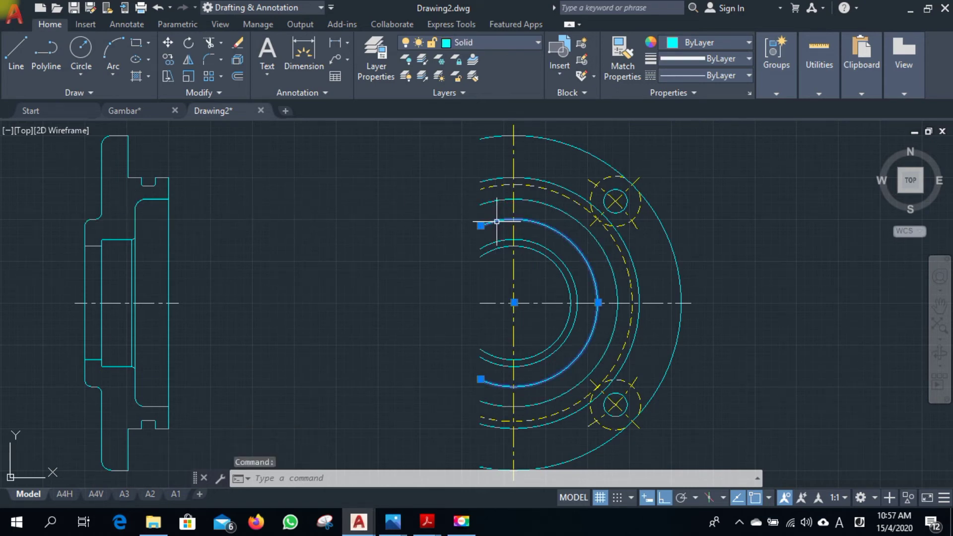
click(521, 42)
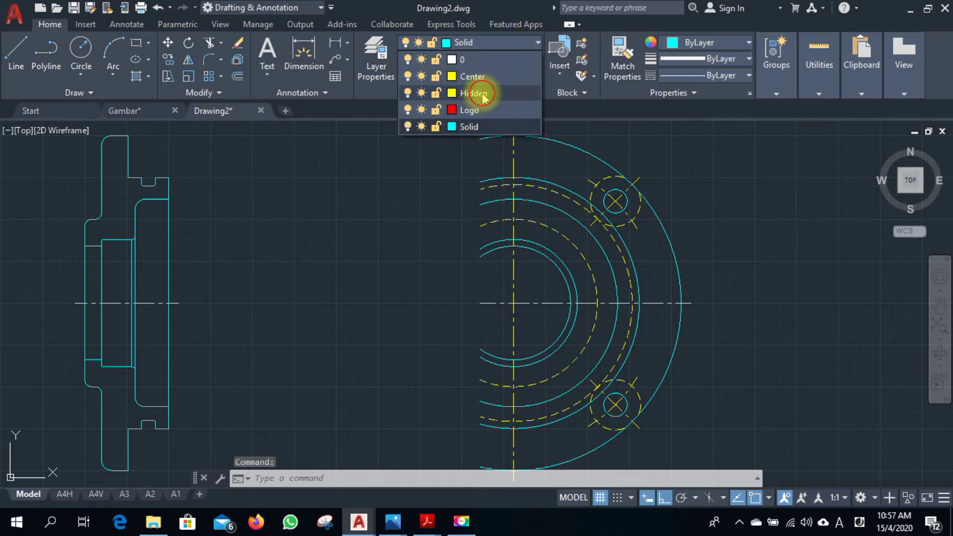
key(Escape)
key(Escape)
scroll(565, 306, down, 2)
mouse_move(444, 355)
middle_down()
mouse_move(497, 327)
mouse_move(463, 345)
middle_up()
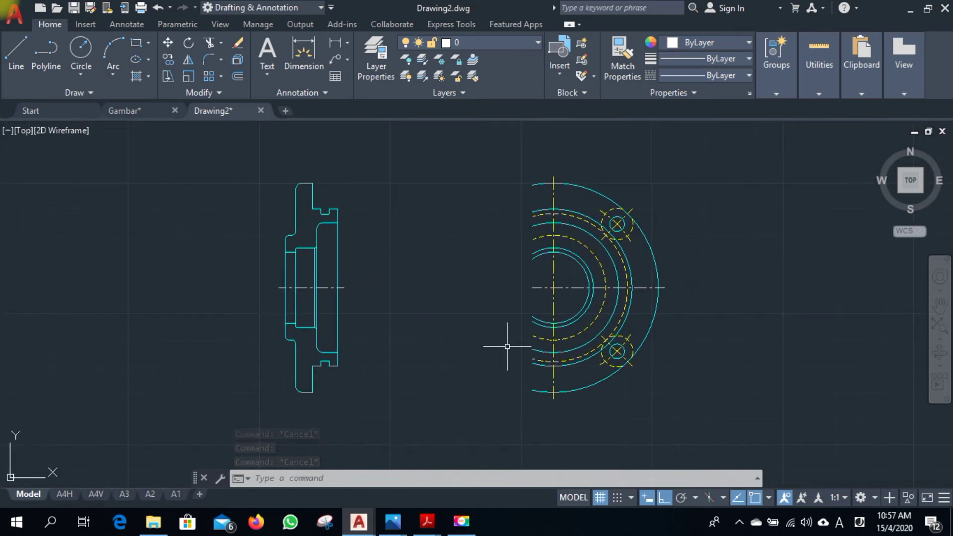
Offset the side view's horizontal centreline 43 units downward.
middle_drag(506, 346, 526, 331)
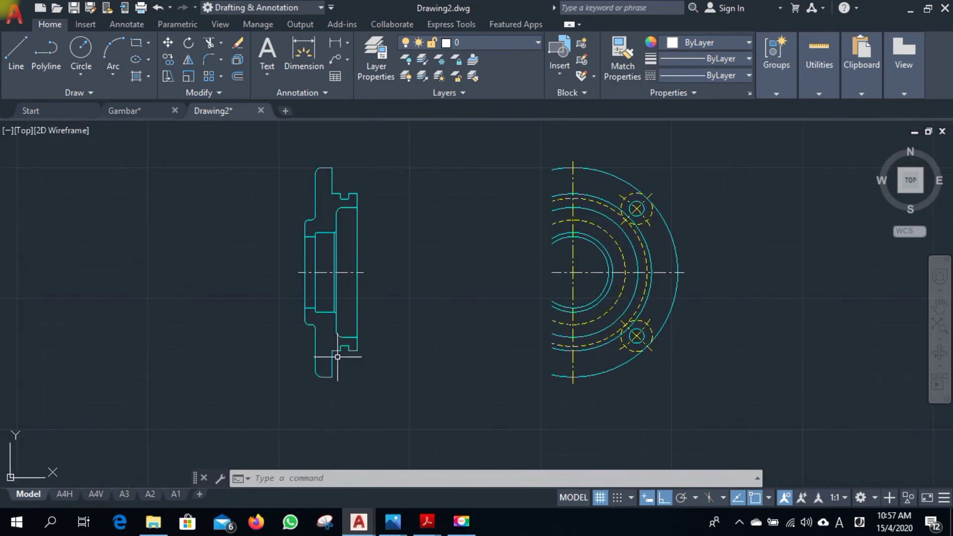
scroll(337, 356, up, 2)
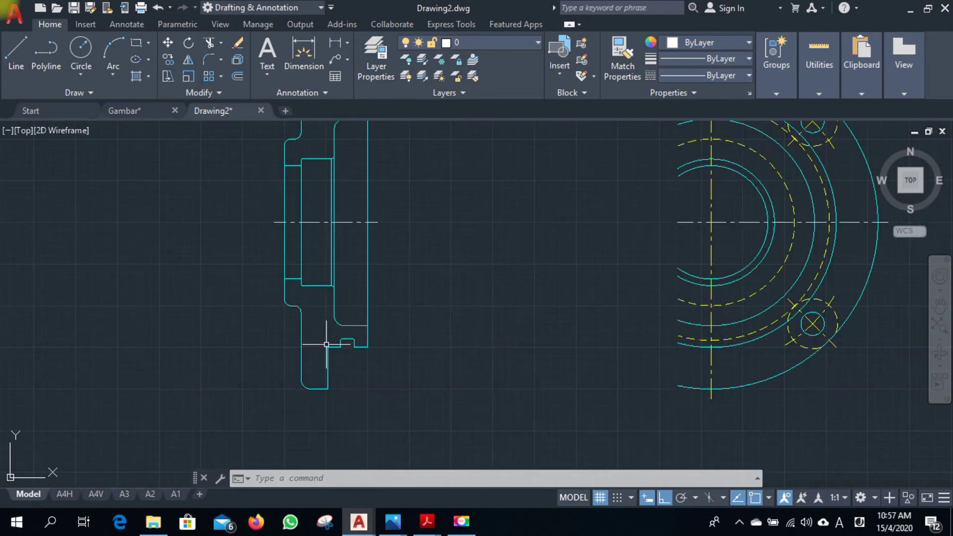
middle_drag(374, 383, 329, 446)
middle_drag(460, 330, 512, 339)
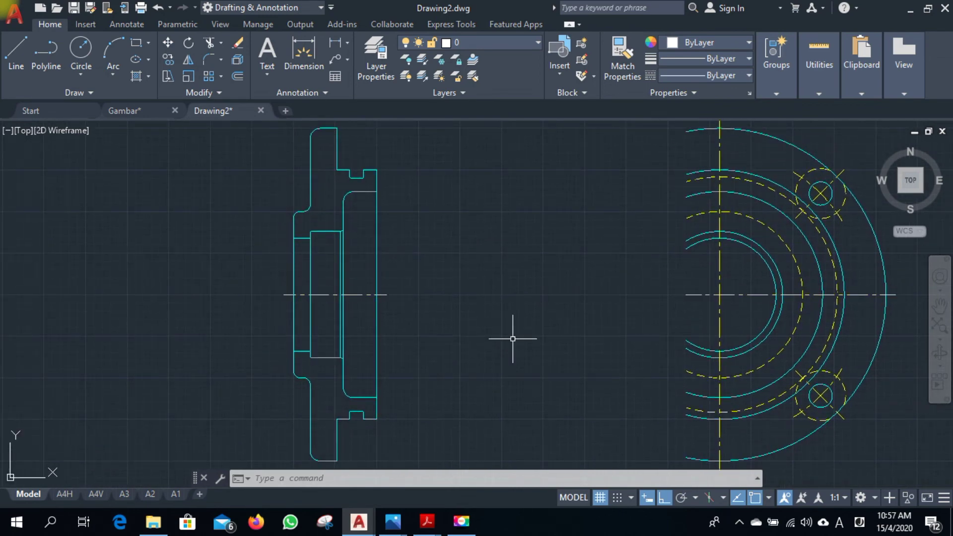
text(O)
key(Return)
text(43)
key(Return)
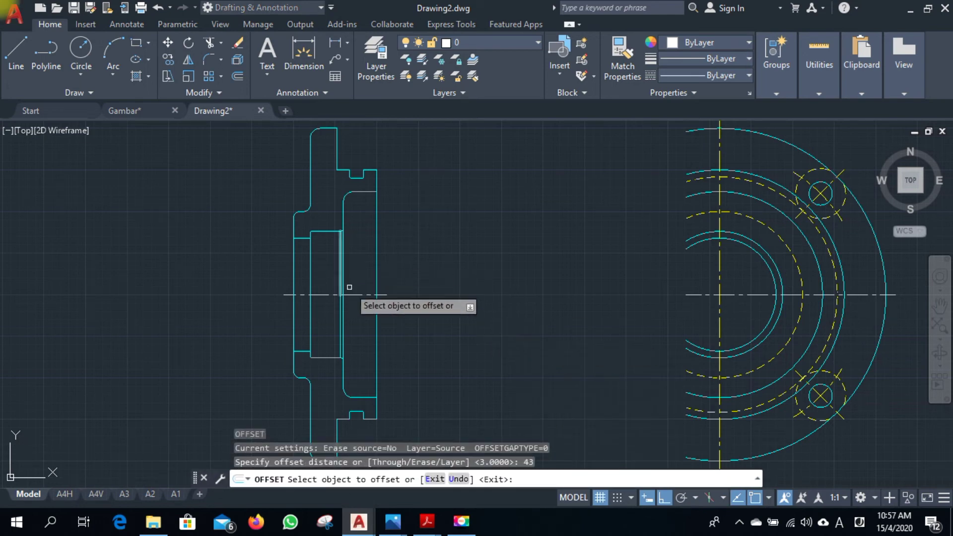
click(362, 294)
click(465, 391)
scroll(466, 337, down, 3)
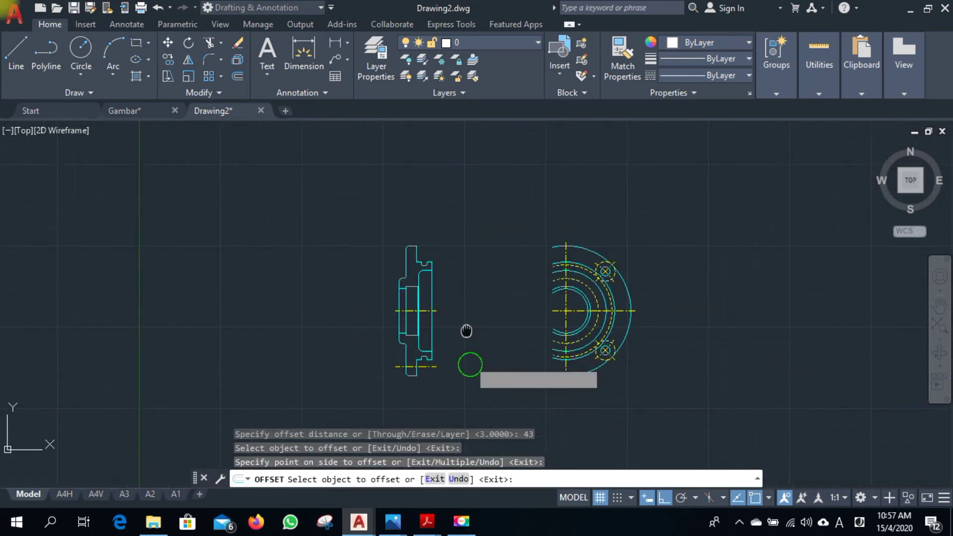
scroll(453, 318, up, 2)
key(Escape)
scroll(419, 342, up, 2)
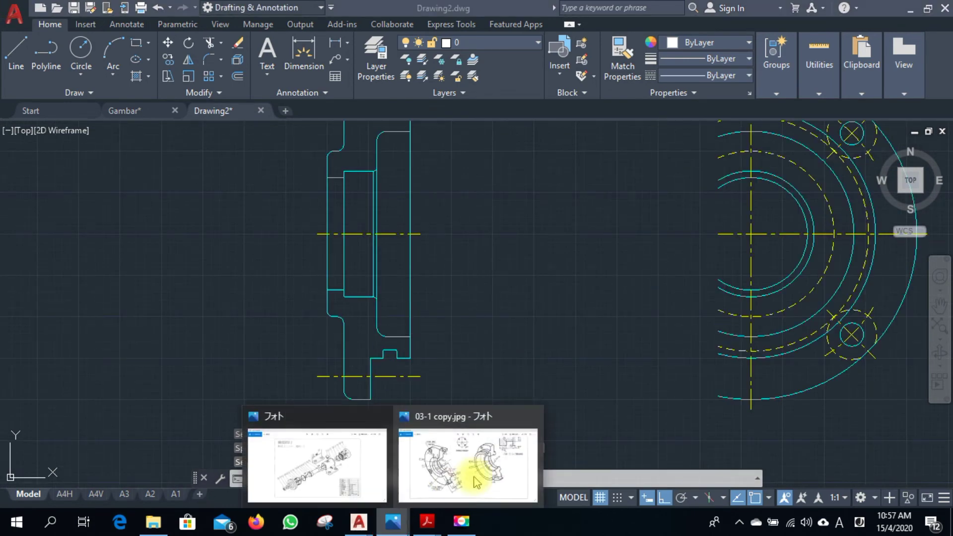
Check the counterbore callout on the 03-1 copy.jpg reference, then return to Drawing2.
mouse_move(392, 522)
click(479, 468)
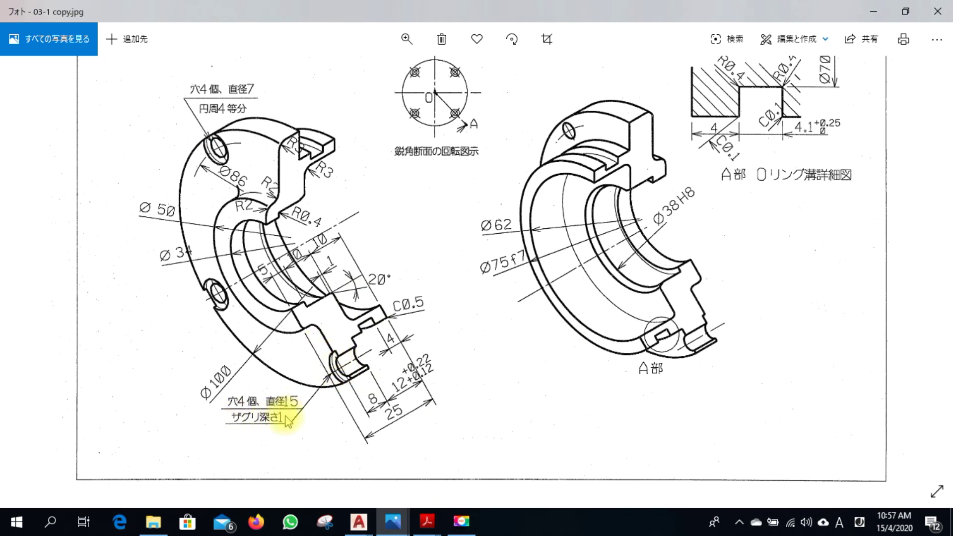
click(363, 528)
click(396, 457)
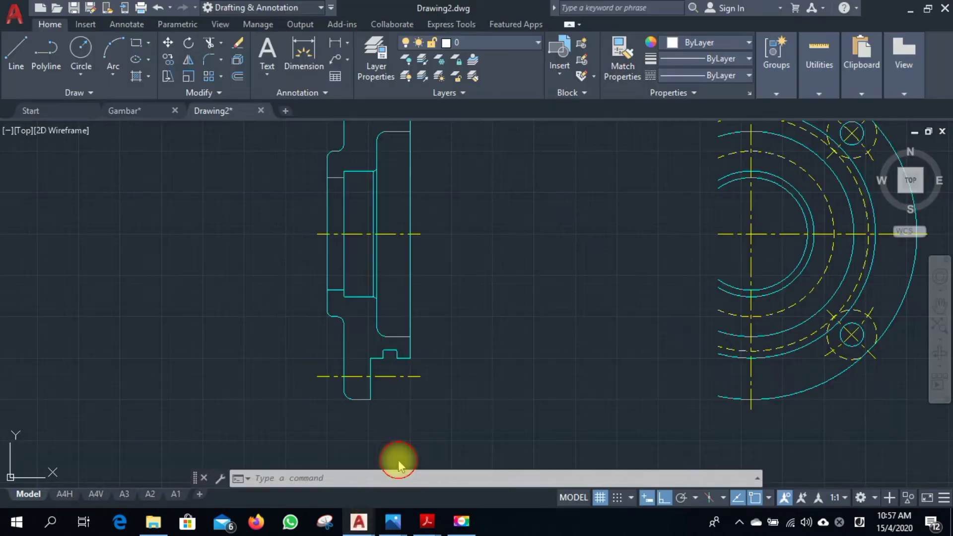
Offset the section's vertical edge 1 unit inward.
text(o)
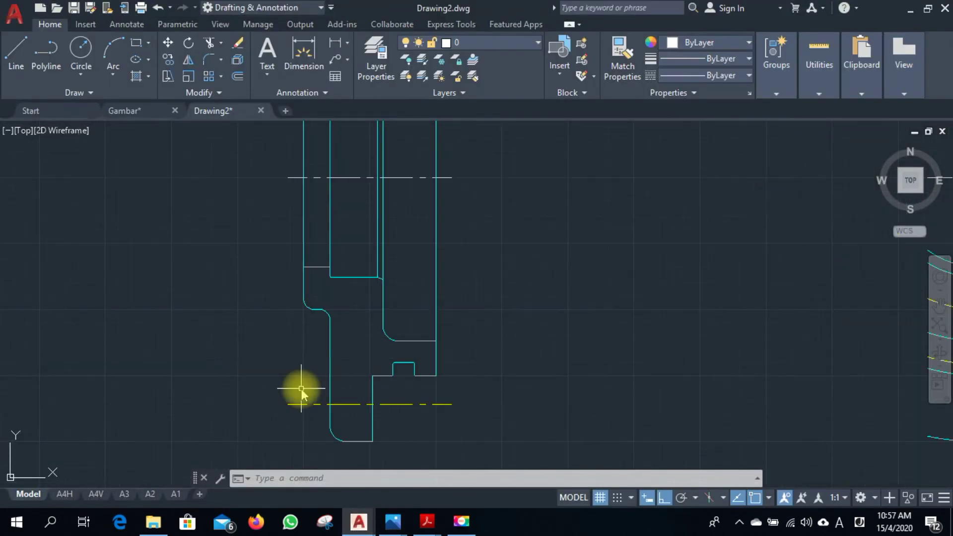
key(Return)
text(1)
key(Return)
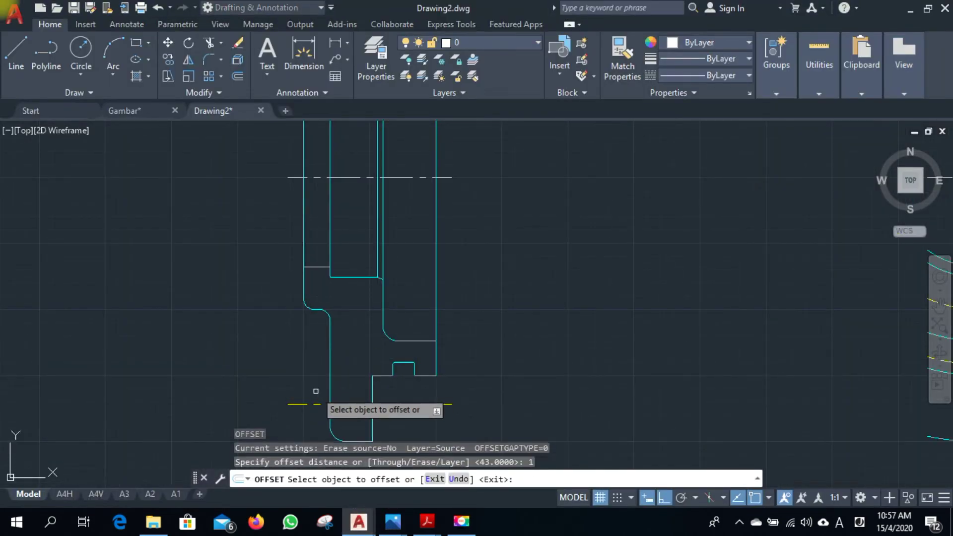
click(330, 385)
key(Escape)
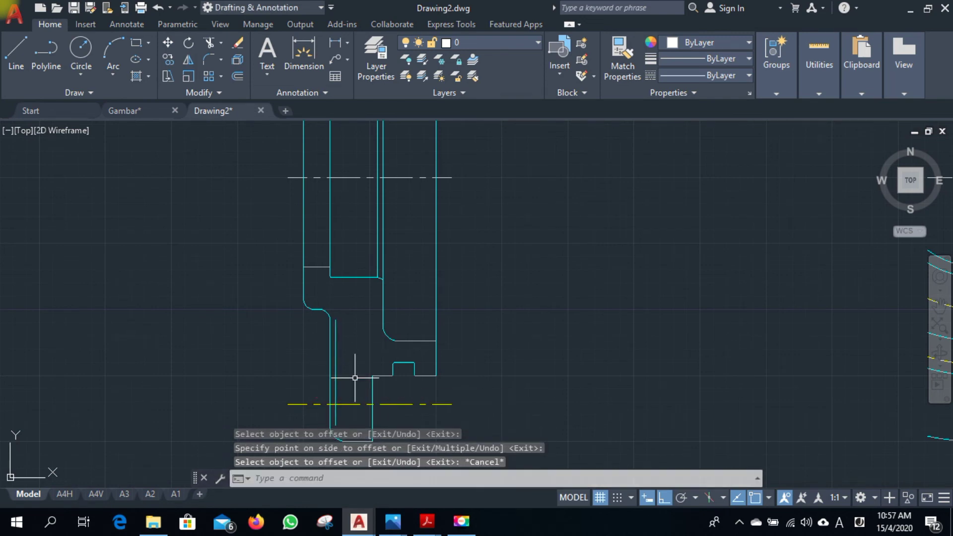
Offset the centre line 7.5 to create a new dashed line.
text(o)
key(Return)
text(7)
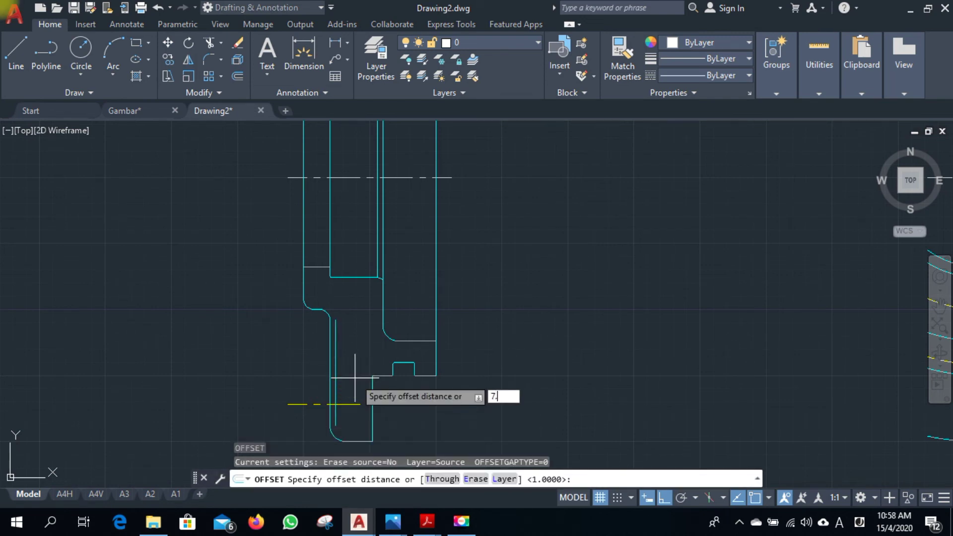
text(.5)
key(Return)
click(344, 404)
click(356, 369)
Pan the section, cancel an extra offset, and bring up the flange reference picture.
middle_drag(393, 397, 392, 330)
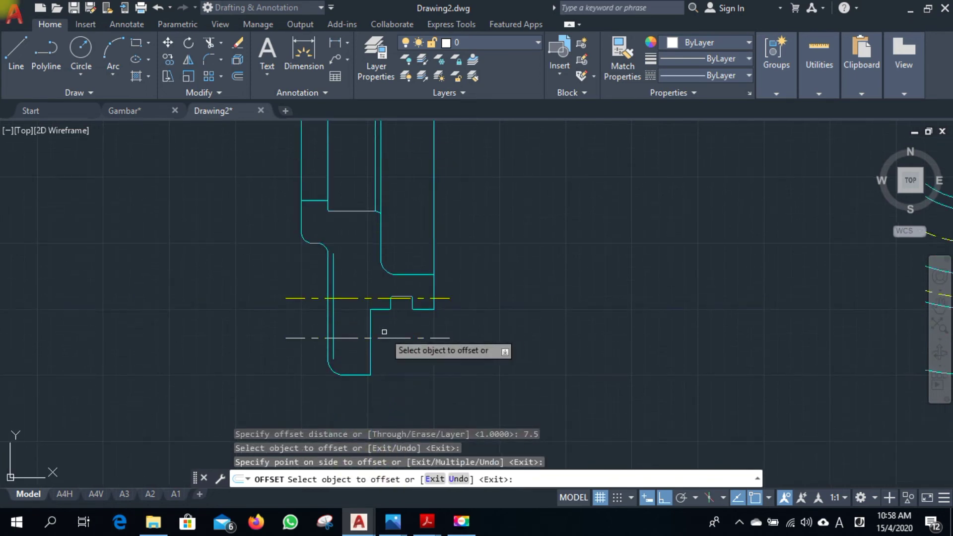
click(377, 338)
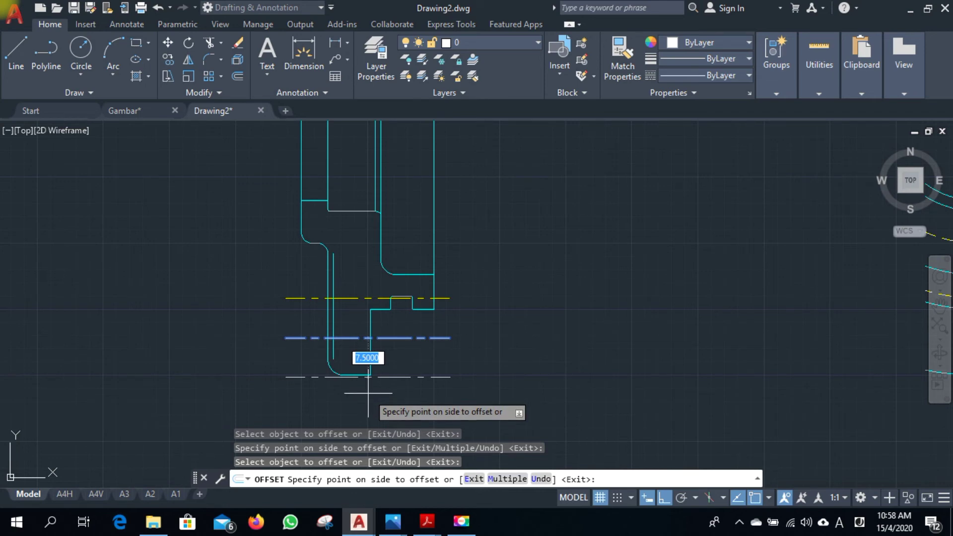
key(Escape)
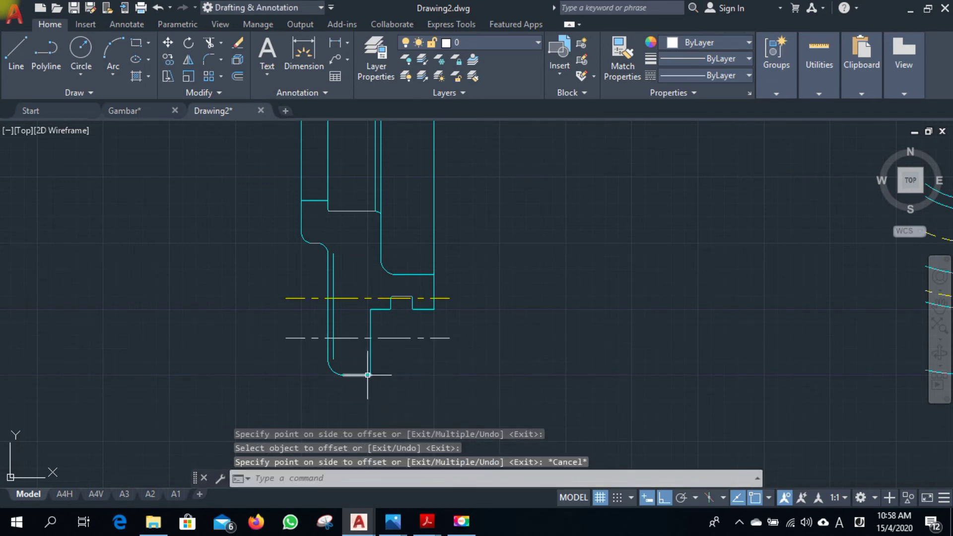
scroll(368, 375, down, 2)
scroll(383, 420, up, 2)
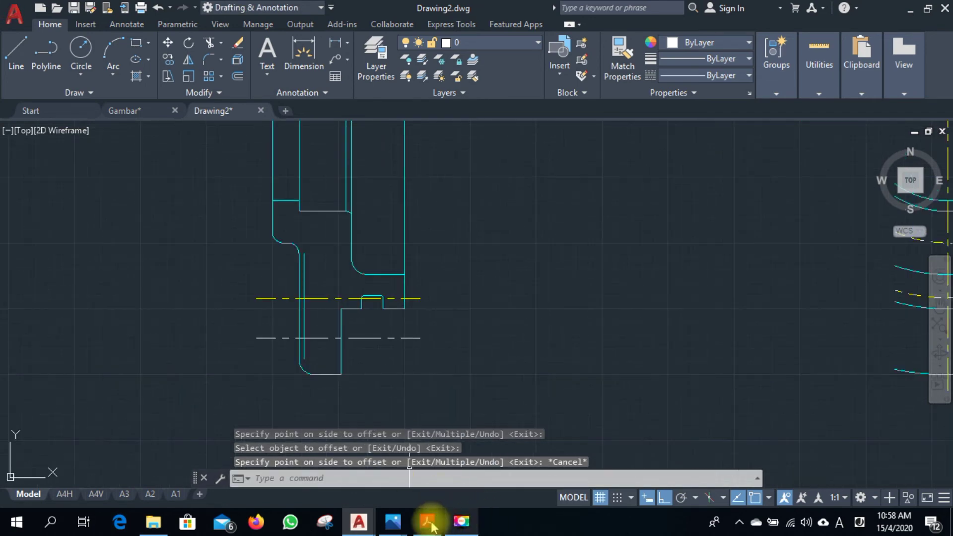
mouse_move(427, 521)
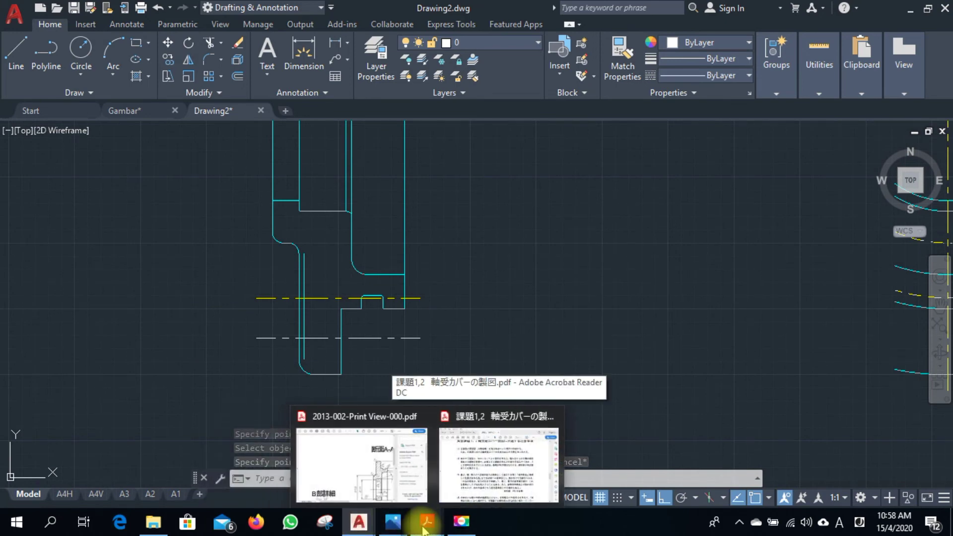
click(508, 447)
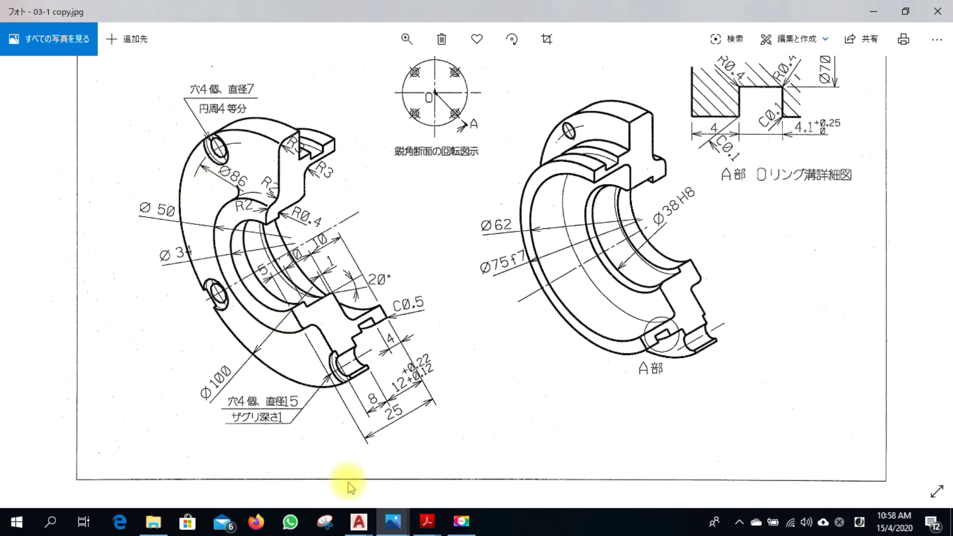
mouse_move(358, 521)
click(384, 456)
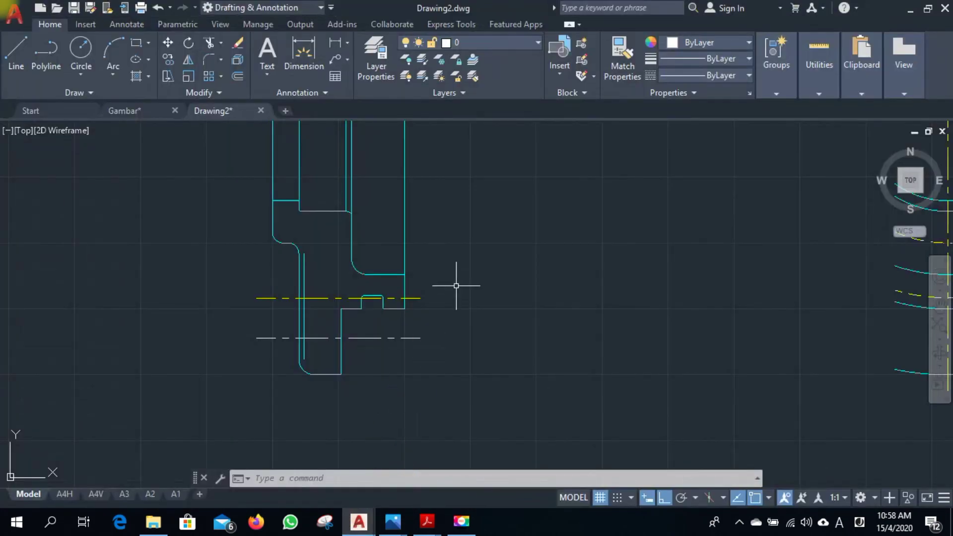
Offset the 7.5 dashed line 3.5 above and 3.5 below it.
text(o)
key(Return)
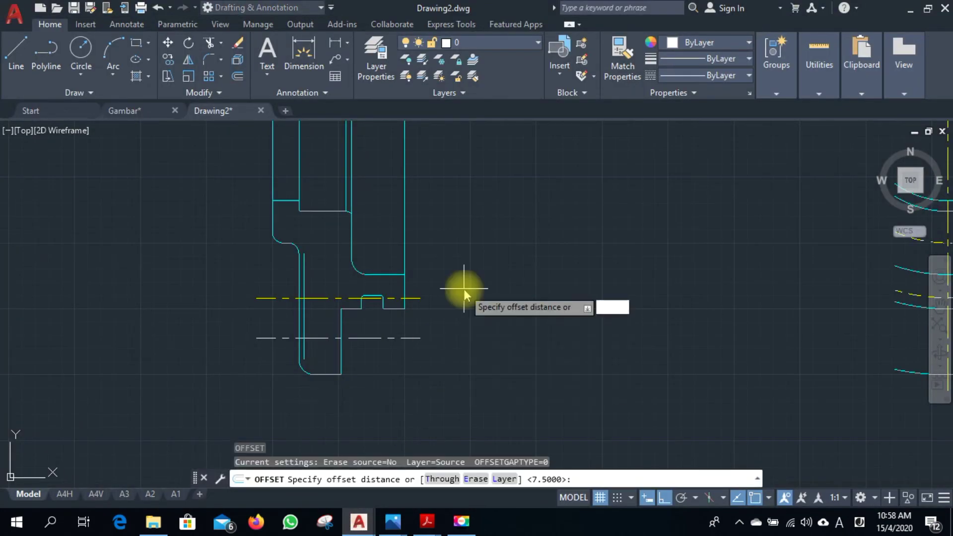
text(3.5)
key(Return)
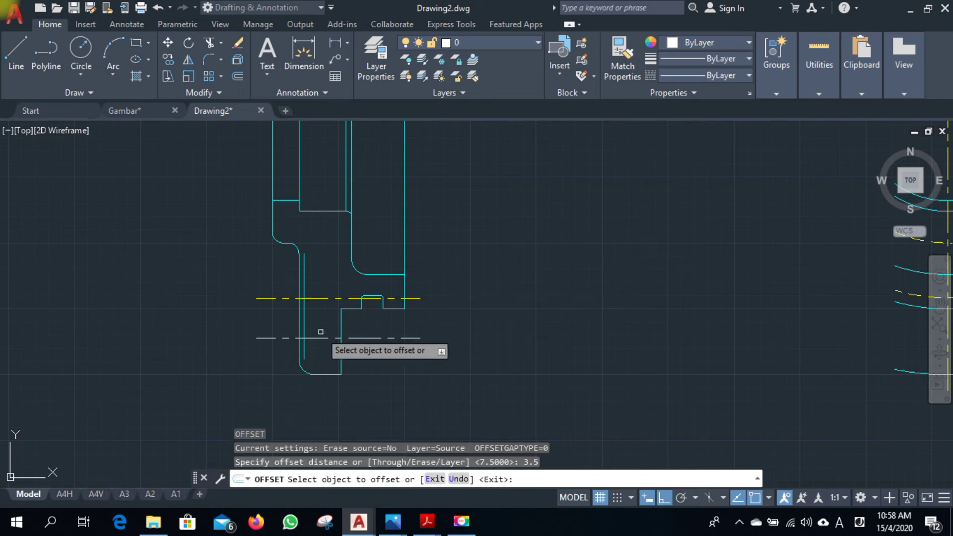
click(318, 338)
click(321, 317)
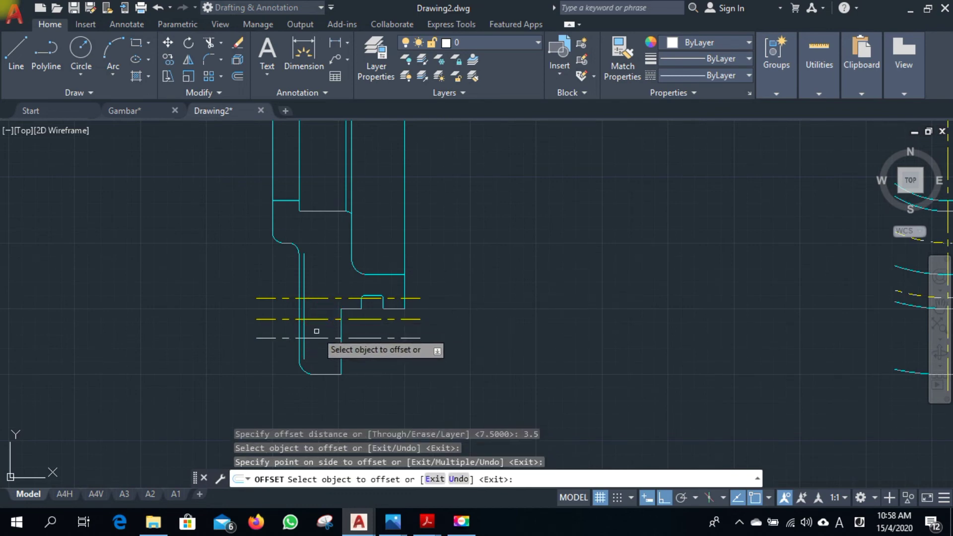
click(312, 339)
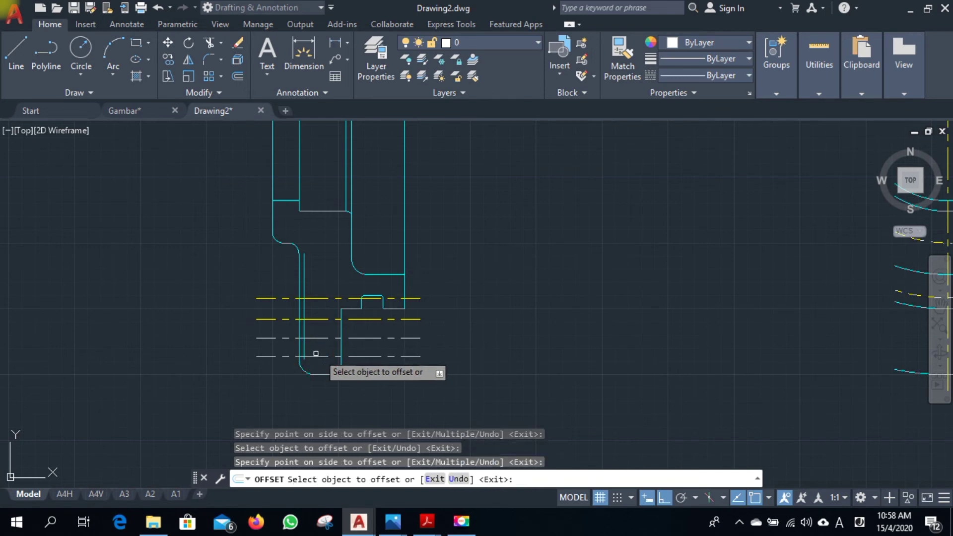
key(Escape)
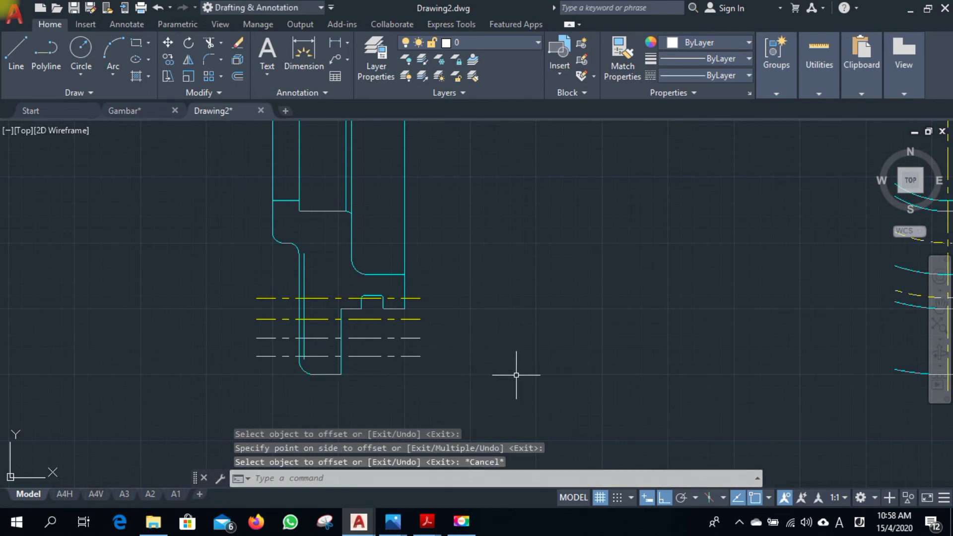
Zoom in and start the TRIM command (TR) on the section lines.
scroll(516, 374, up, 2)
text(tr)
key(Return)
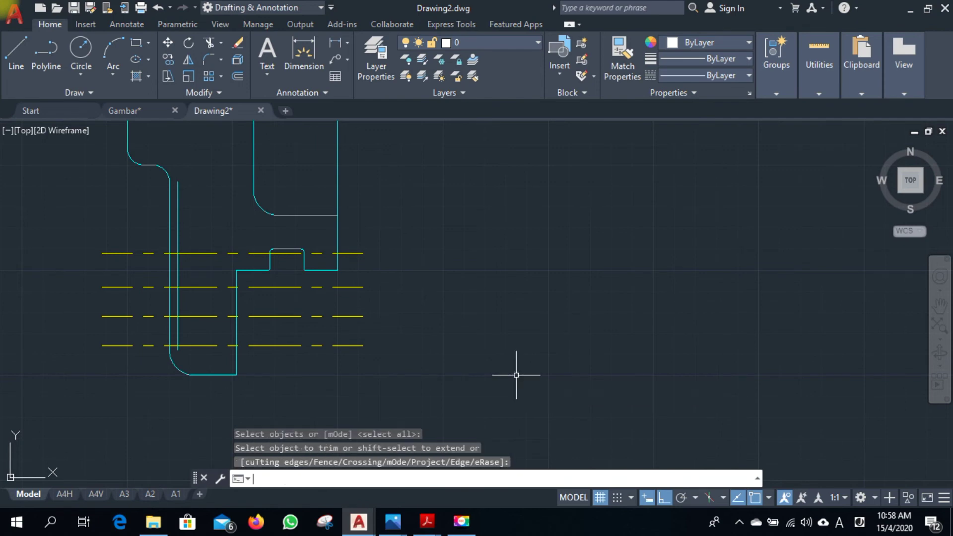
Trim the new lines' ends sticking out right and left of the flange outline.
key(Return)
key(Return)
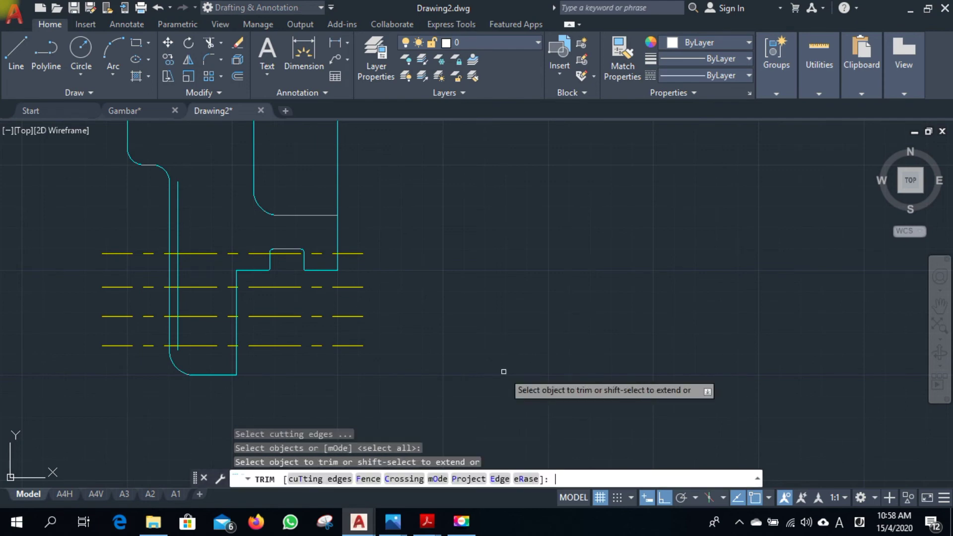
click(407, 275)
click(338, 350)
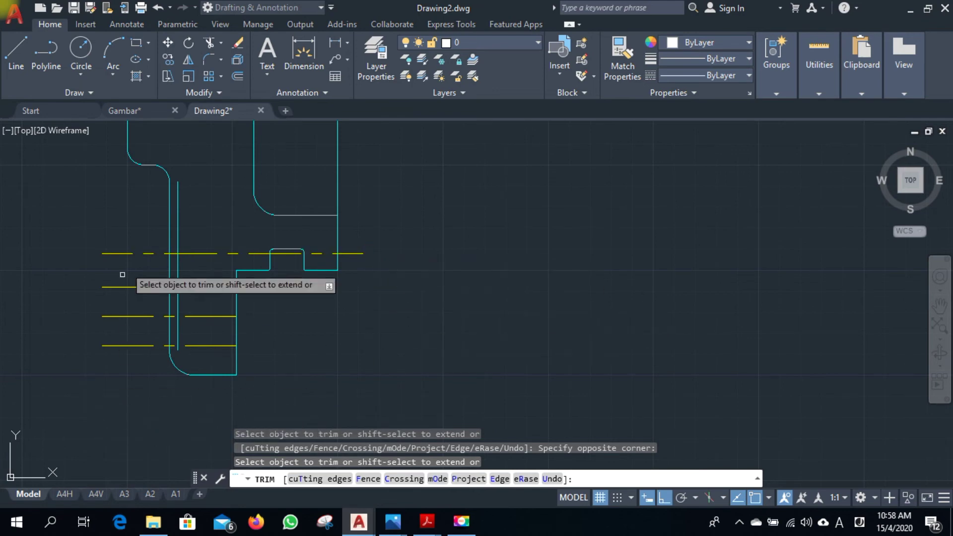
click(155, 219)
click(58, 370)
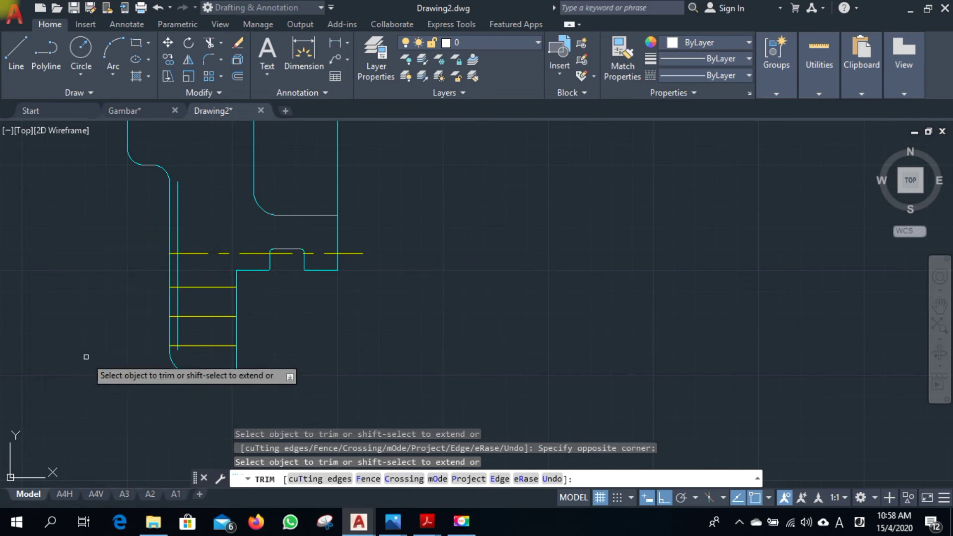
Trim the leftover stub and dashed pieces over the groove, then pick the corner arc as boundary.
scroll(170, 298, up, 2)
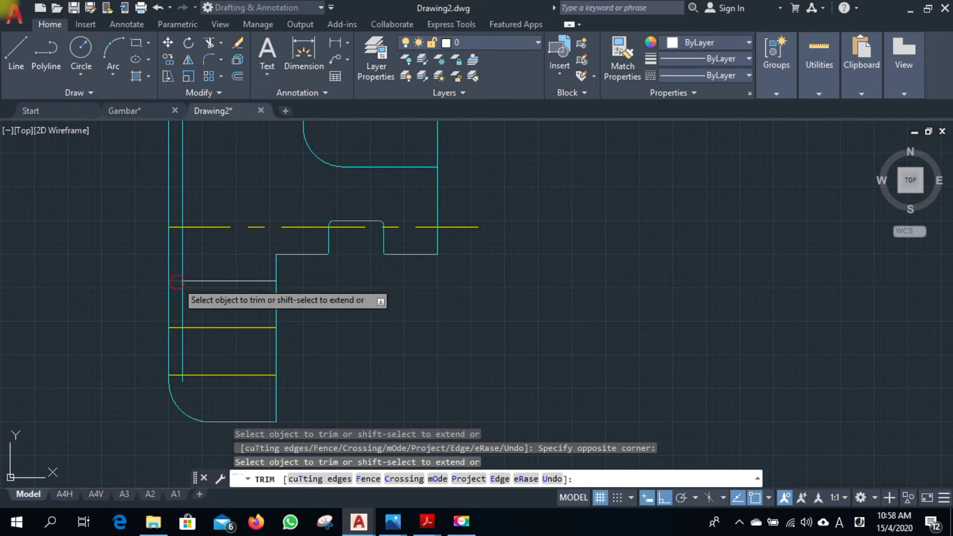
click(176, 281)
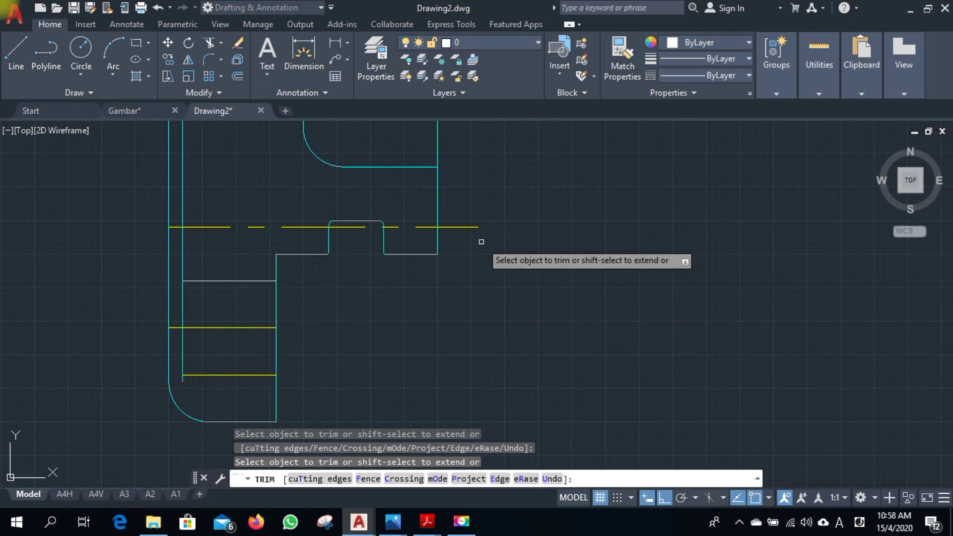
click(457, 226)
click(415, 227)
click(350, 227)
scroll(192, 194, up, 2)
scroll(250, 208, down, 4)
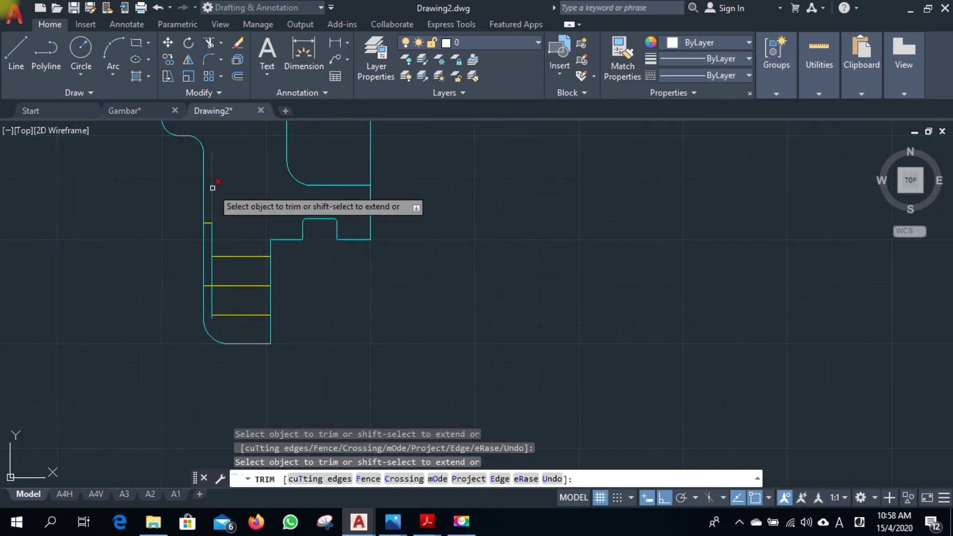
key(Escape)
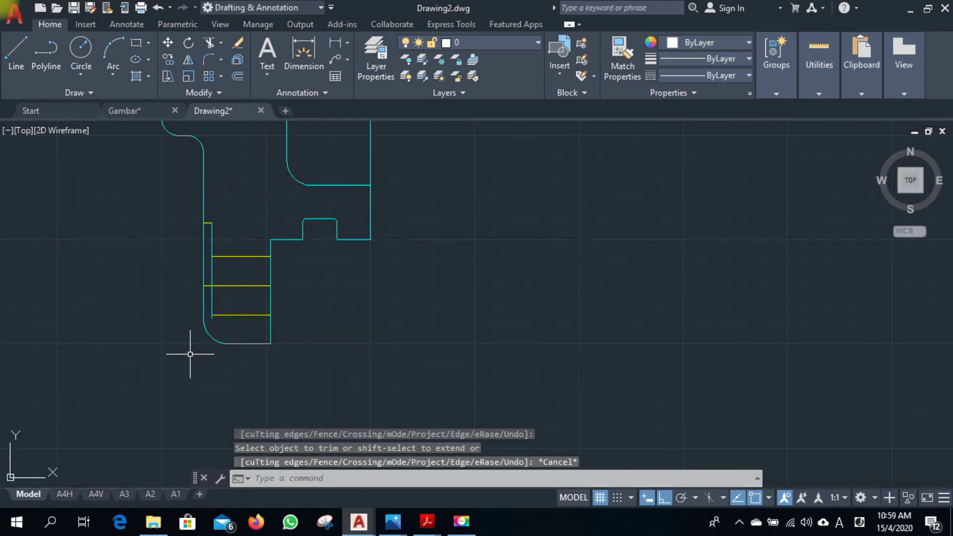
scroll(191, 353, up, 2)
click(220, 325)
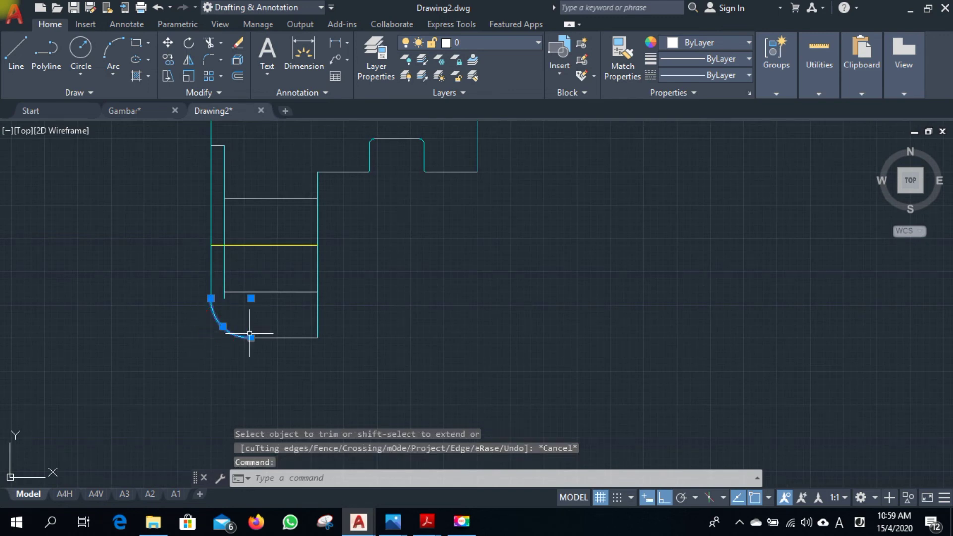
Try extending the inner line to the corner arc, then cancel.
text(ex)
key(Return)
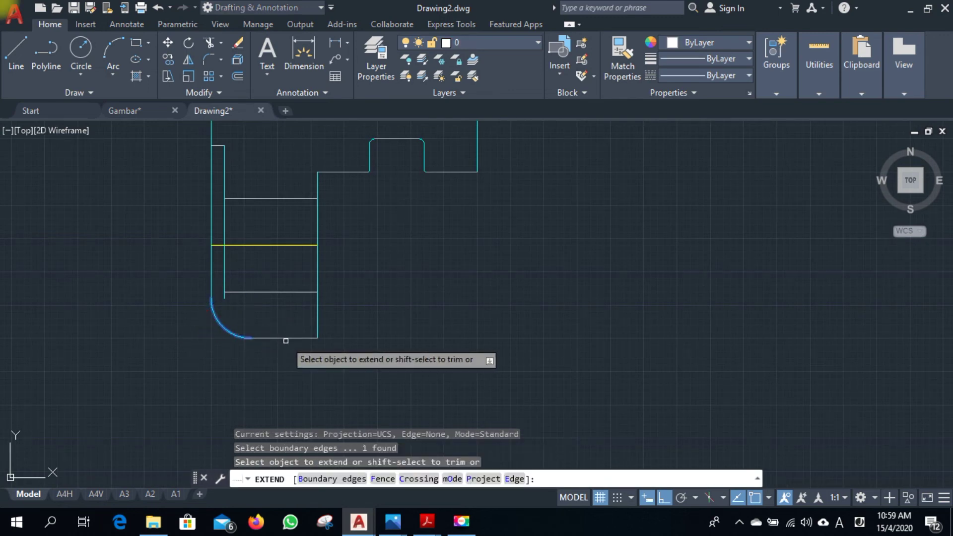
click(223, 278)
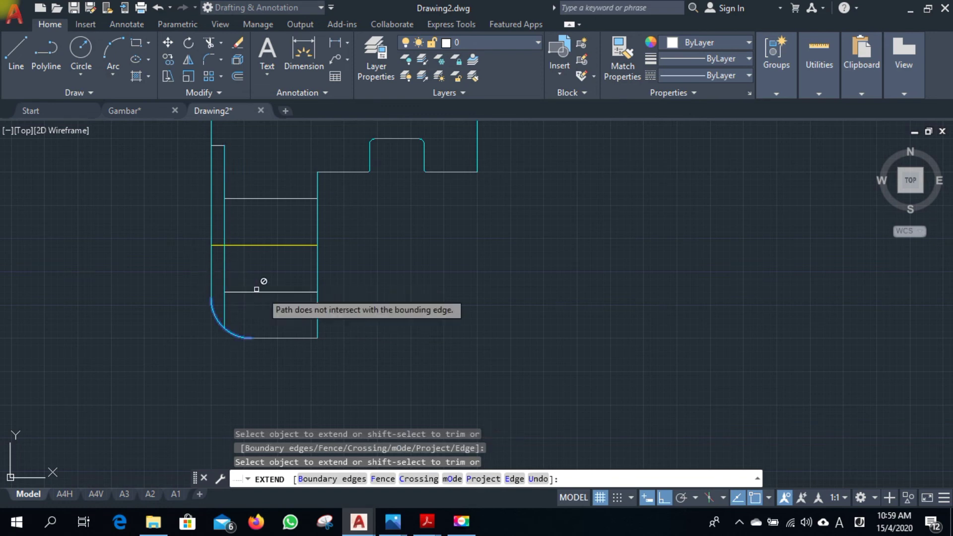
key(Escape)
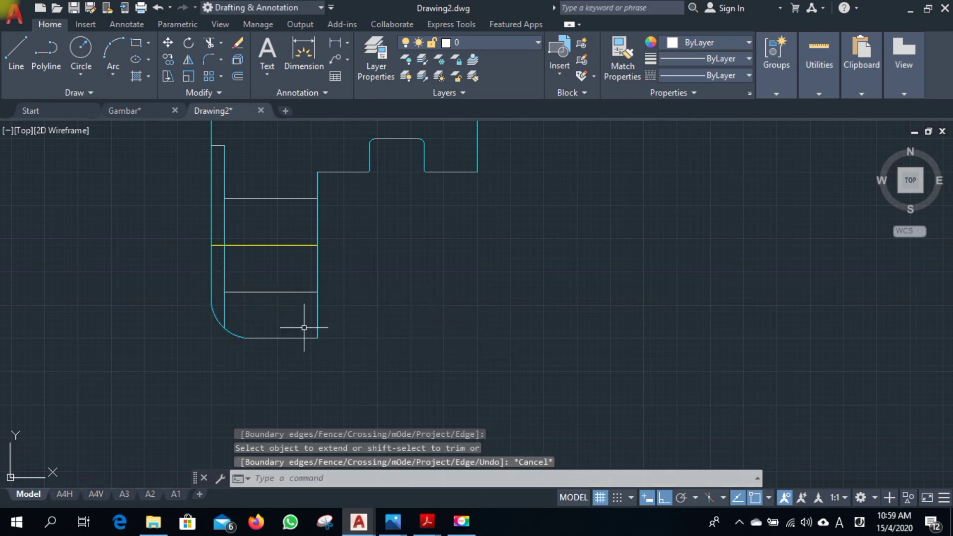
Move the horizontal bolt-hole section lines onto the Solid layer.
click(261, 292)
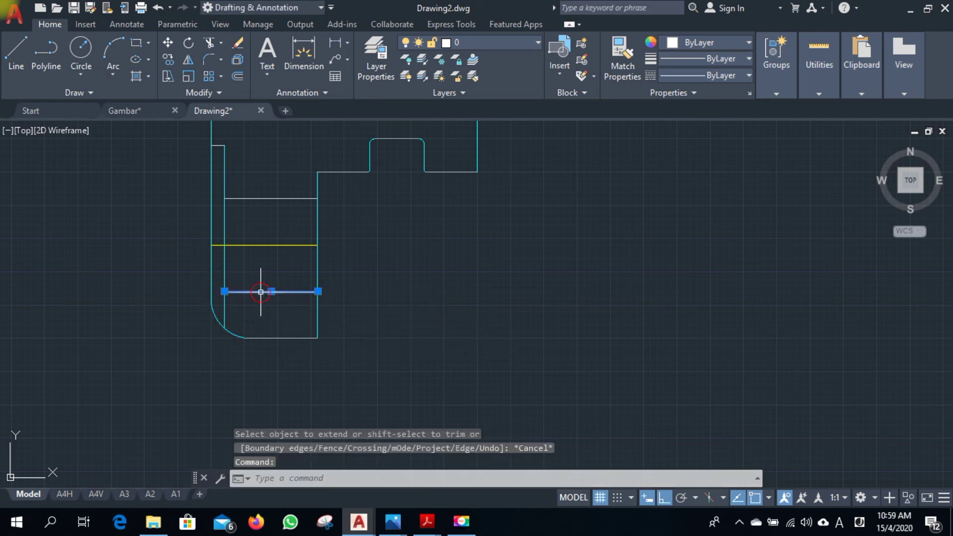
click(259, 198)
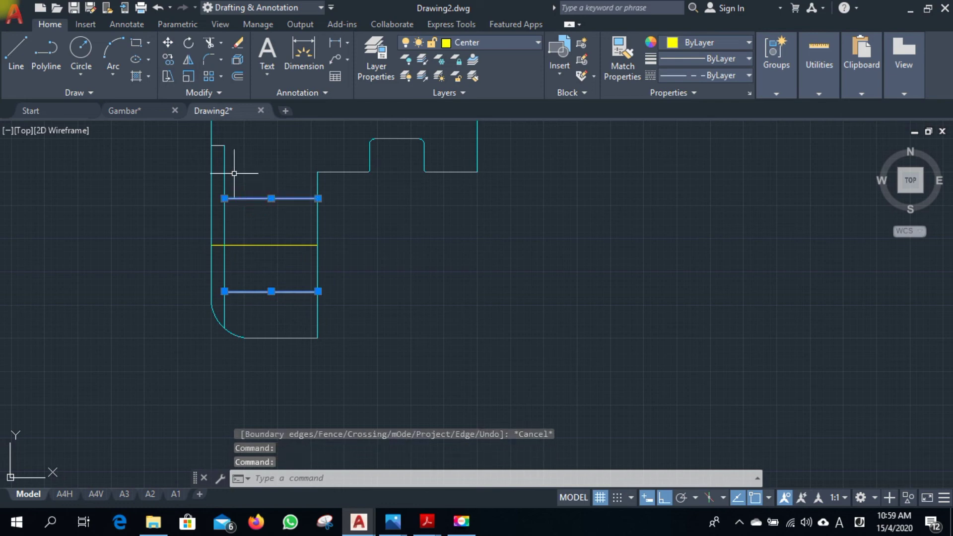
click(218, 145)
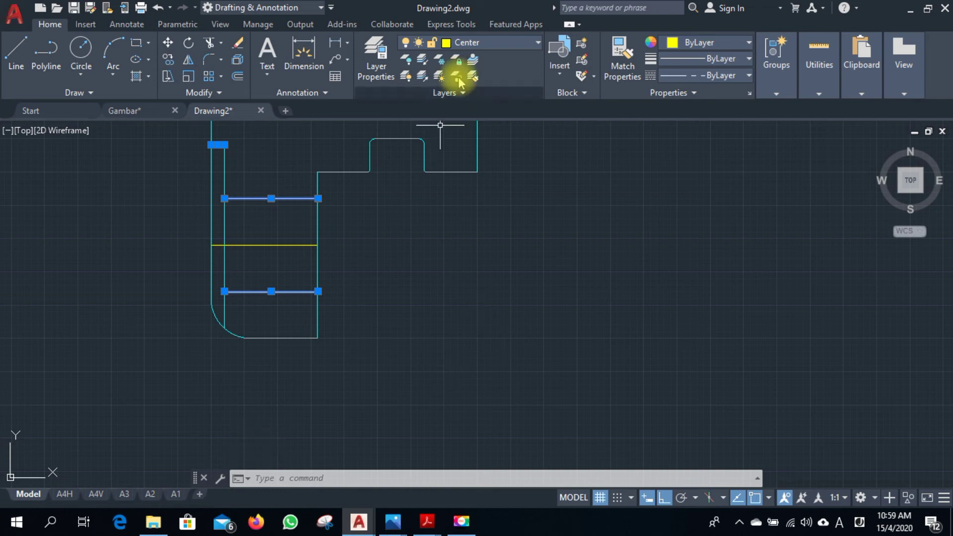
click(501, 42)
click(478, 126)
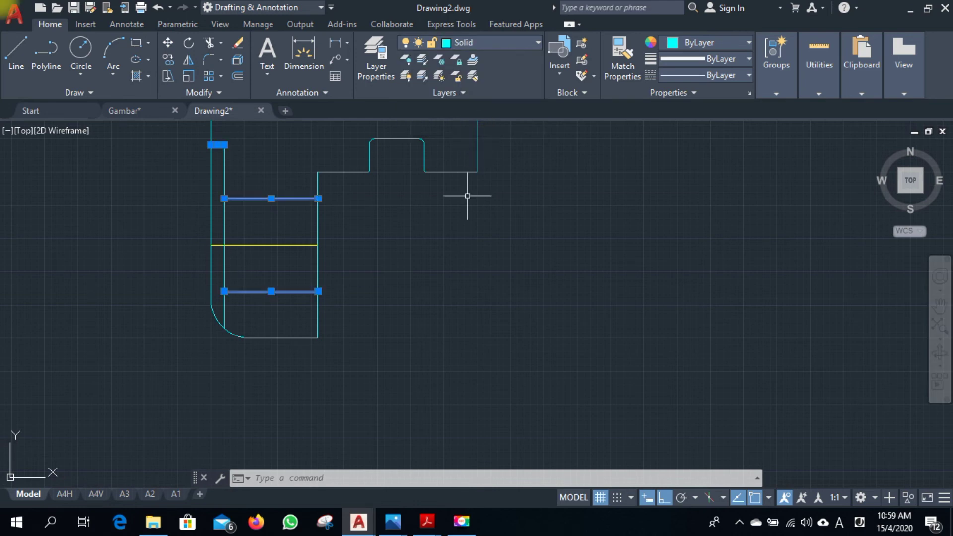
key(Escape)
Adjust the zoom and select the horizontal centre line.
scroll(462, 346, down, 4)
scroll(457, 330, up, 2)
scroll(377, 311, up, 2)
click(352, 290)
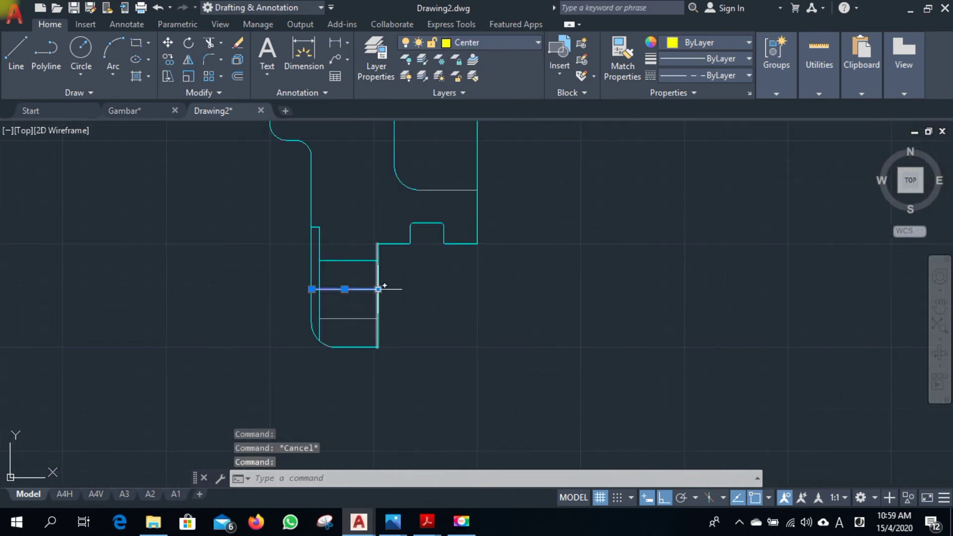
Lengthen the centre line's right end by 3 using its end grip.
click(399, 334)
text(3)
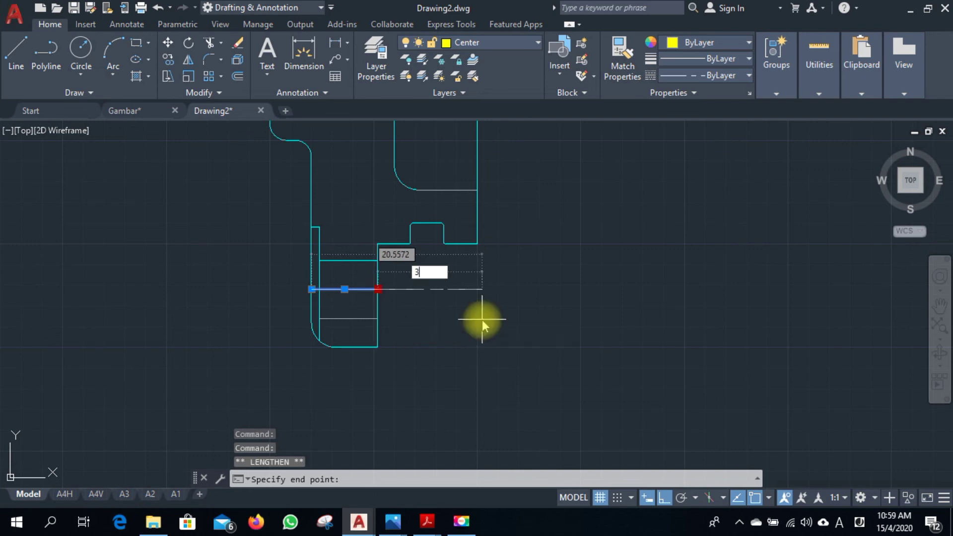
key(Return)
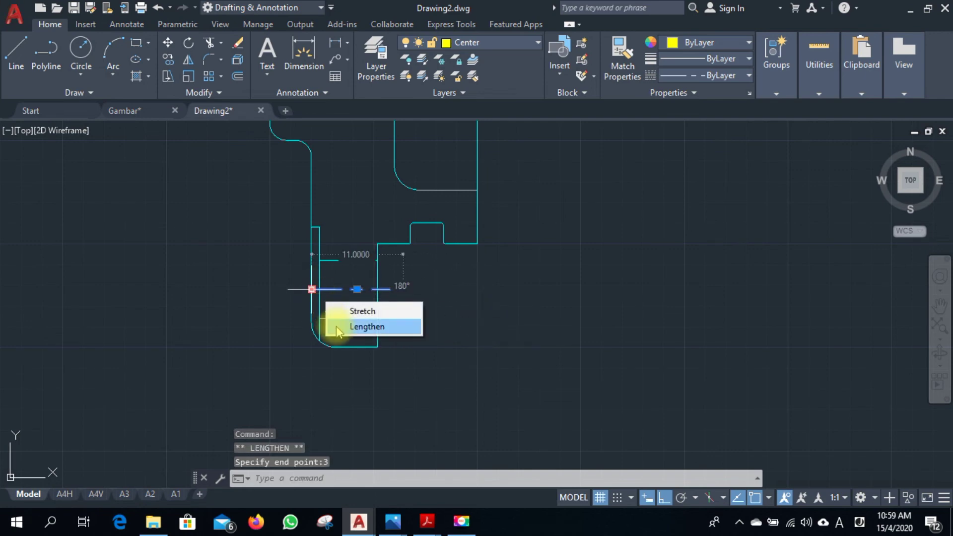
click(331, 325)
key(Escape)
Zoom out to show both flange views.
scroll(221, 300, down, 3)
scroll(405, 304, down, 2)
scroll(384, 368, down, 2)
scroll(368, 365, up, 2)
scroll(319, 365, up, 3)
scroll(319, 366, down, 2)
scroll(352, 324, down, 2)
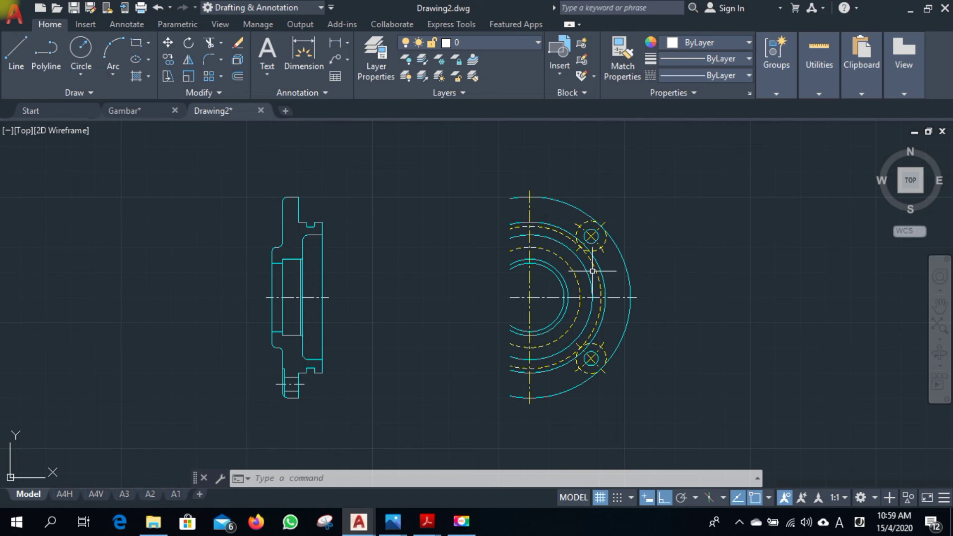
scroll(415, 367, up, 1)
scroll(345, 338, up, 1)
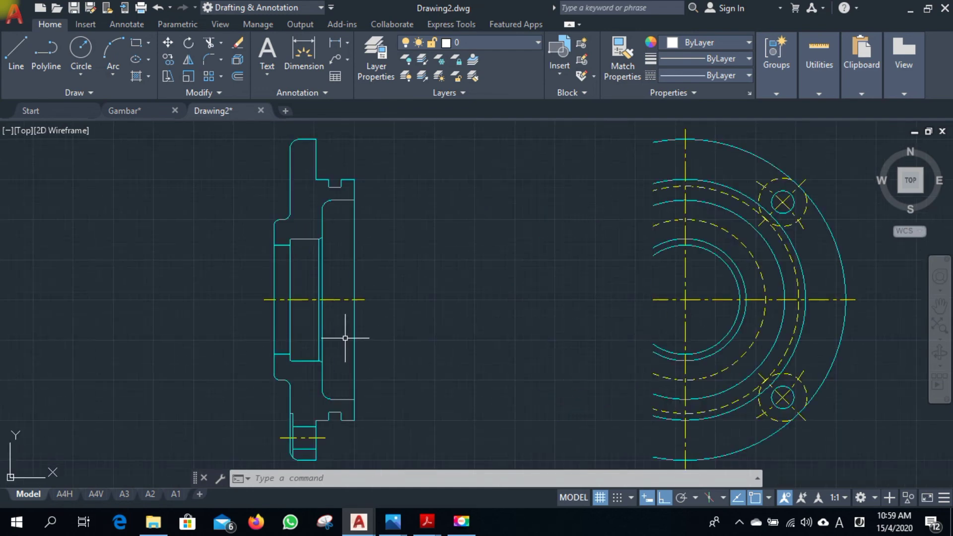
scroll(345, 338, down, 2)
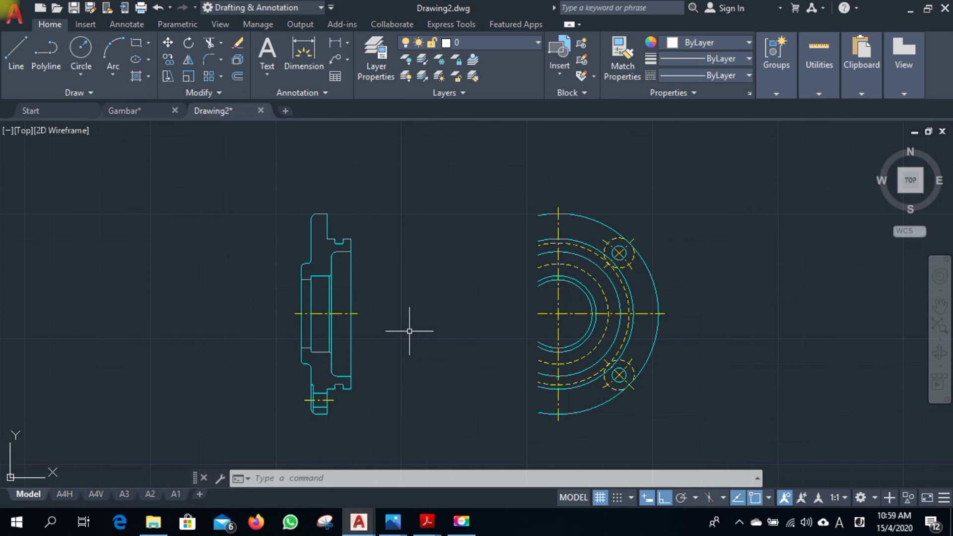
Create a new layer named Hatch and make it current.
click(376, 54)
click(129, 66)
text(Hatch)
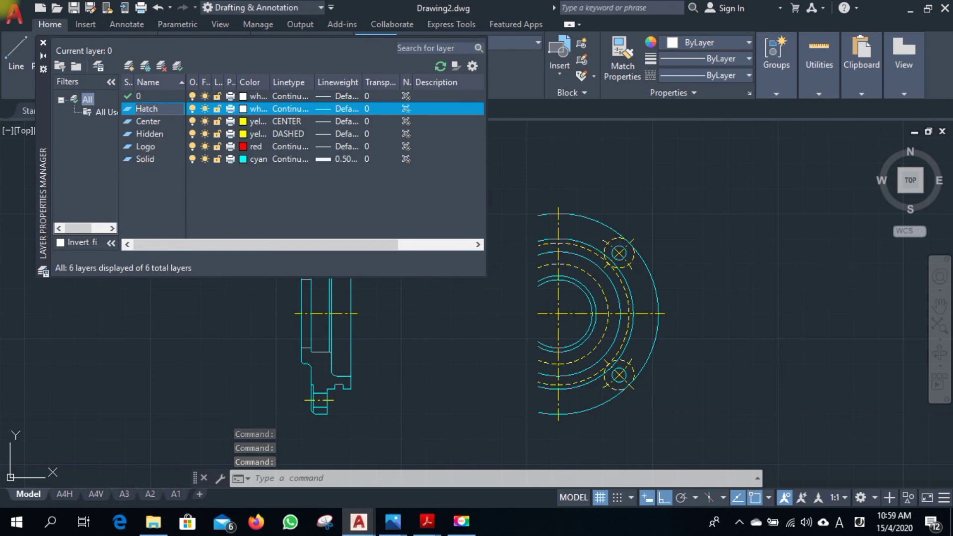
key(Return)
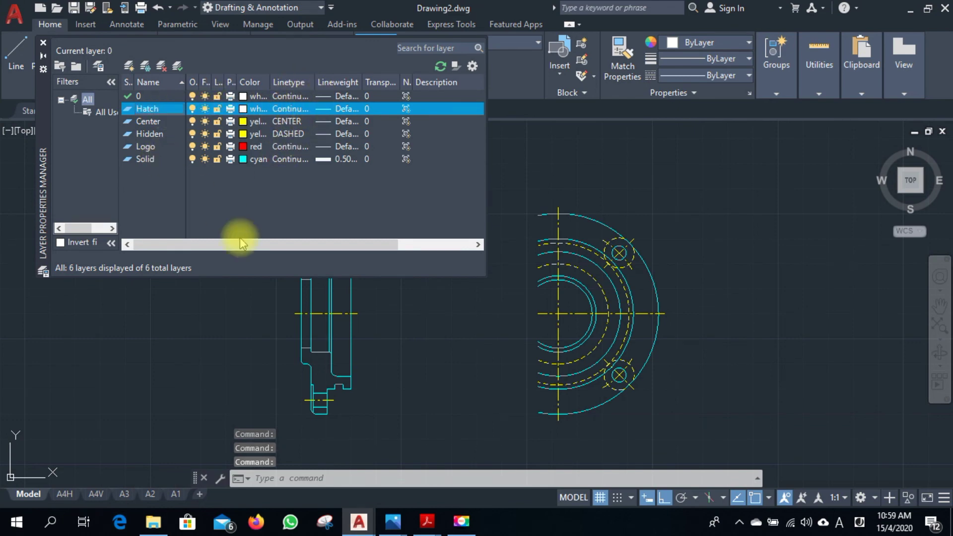
click(43, 47)
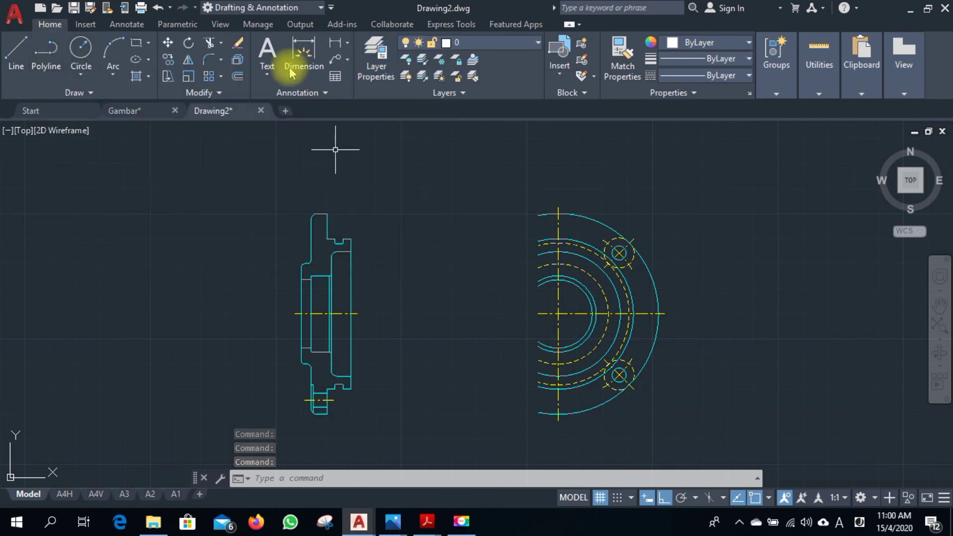
click(474, 43)
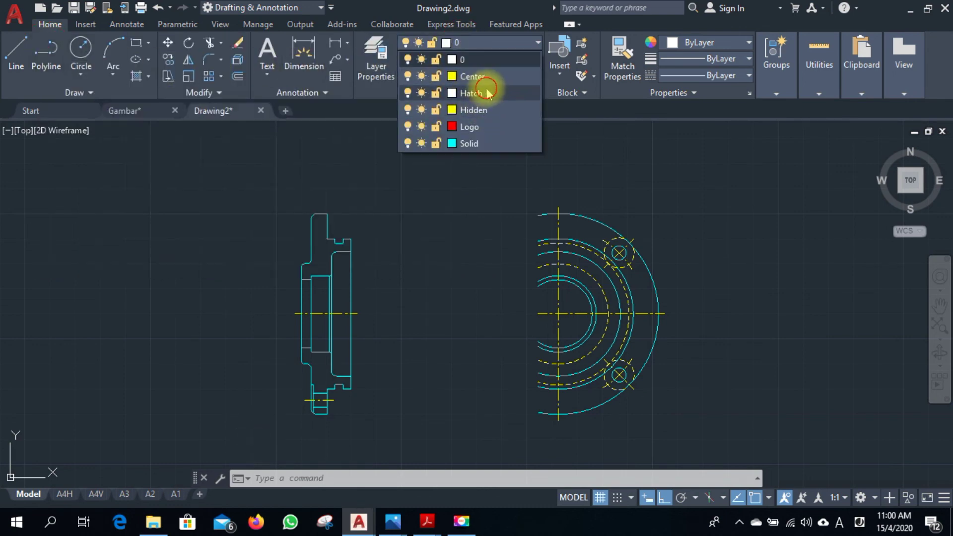
click(484, 93)
key(Escape)
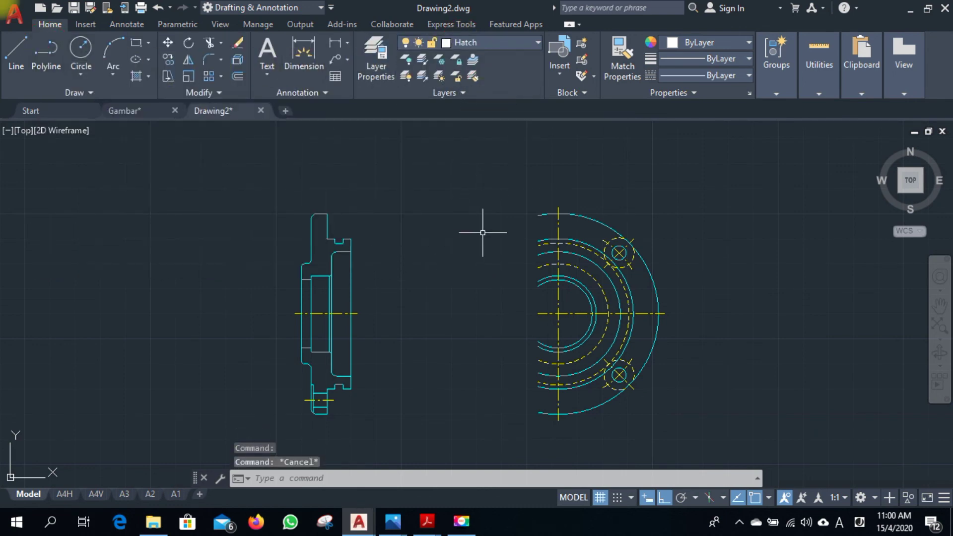
Hatch the upper, lower and small bottom profile regions at scale 30.
text(h)
key(Return)
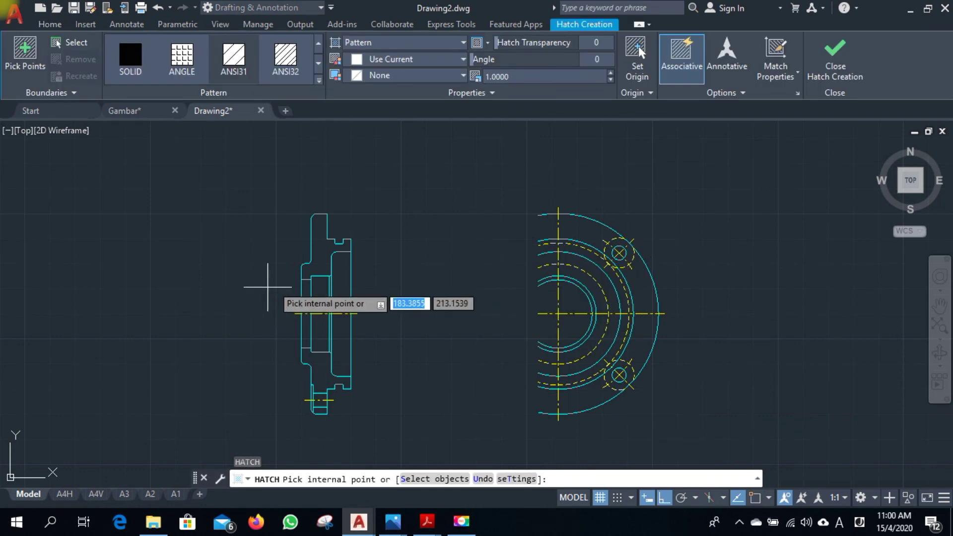
click(322, 260)
click(321, 378)
scroll(305, 413, up, 2)
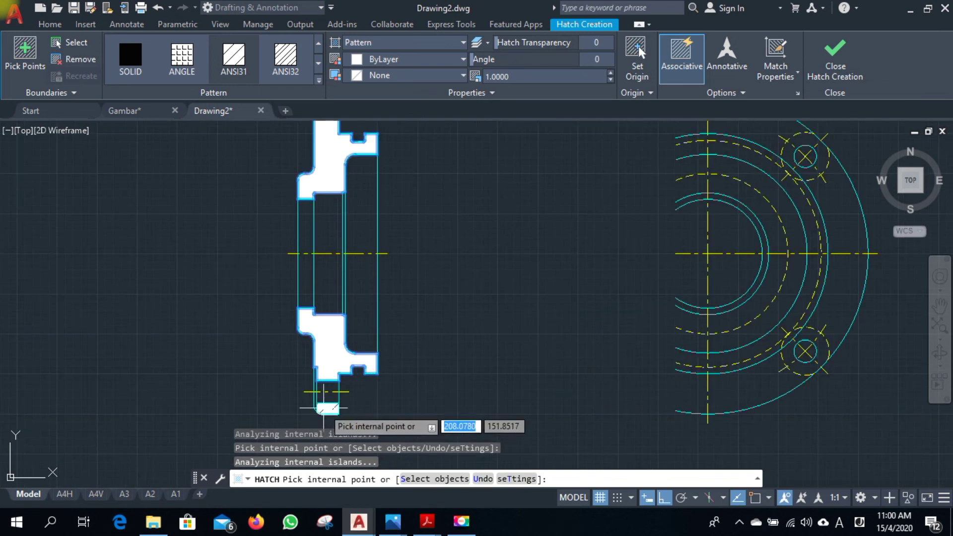
click(327, 408)
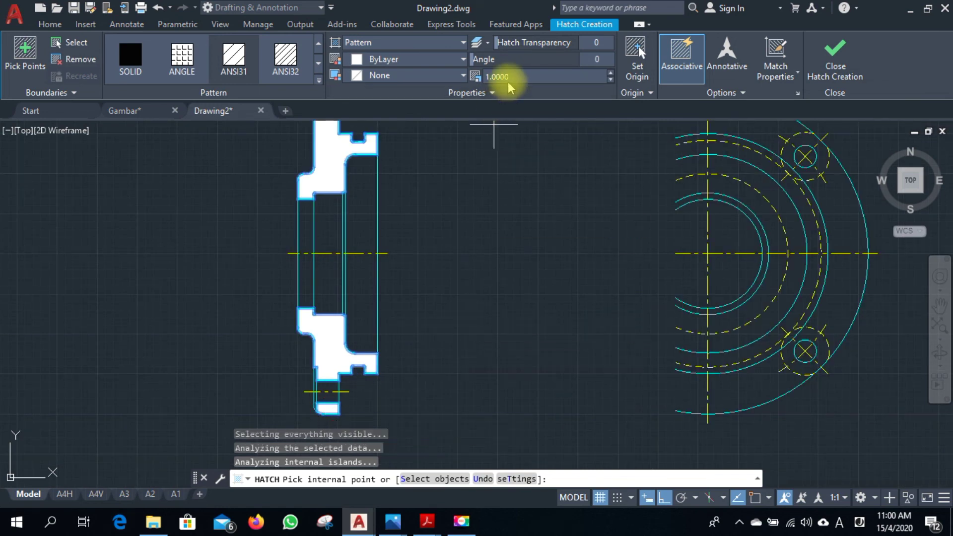
click(546, 76)
text(30)
key(Return)
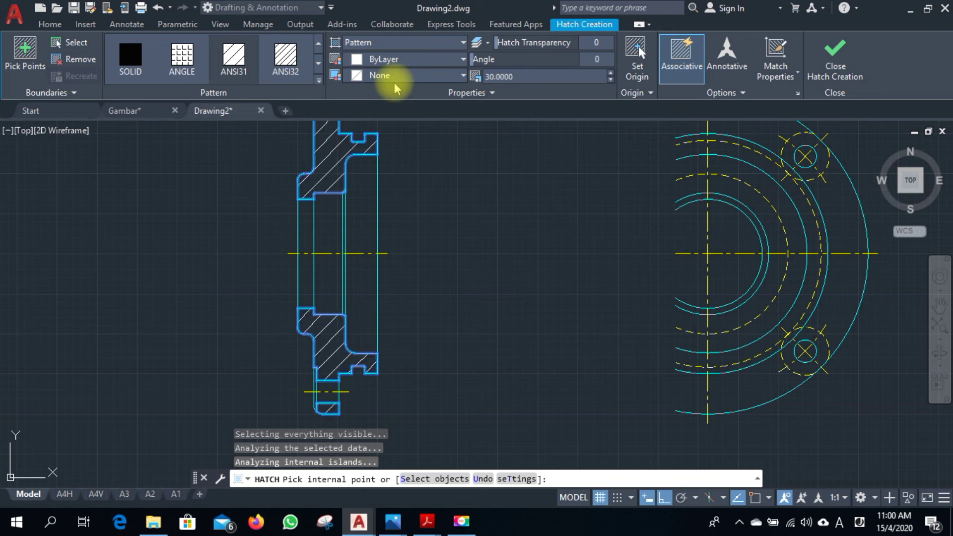
key(Escape)
Pan and zoom to frame both hatched flange views.
scroll(425, 318, down, 2)
scroll(446, 302, up, 2)
scroll(437, 297, up, 1)
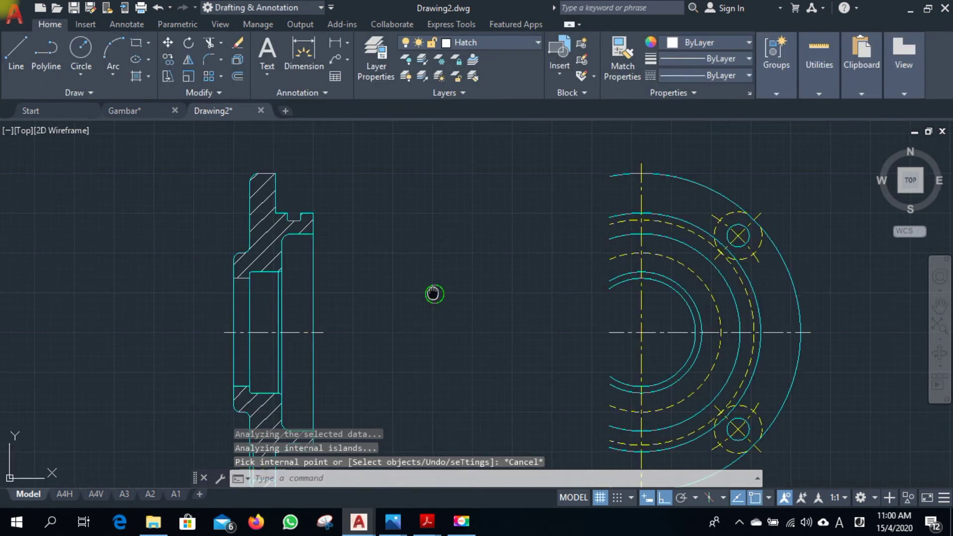
middle_drag(435, 294, 428, 251)
scroll(431, 252, down, 2)
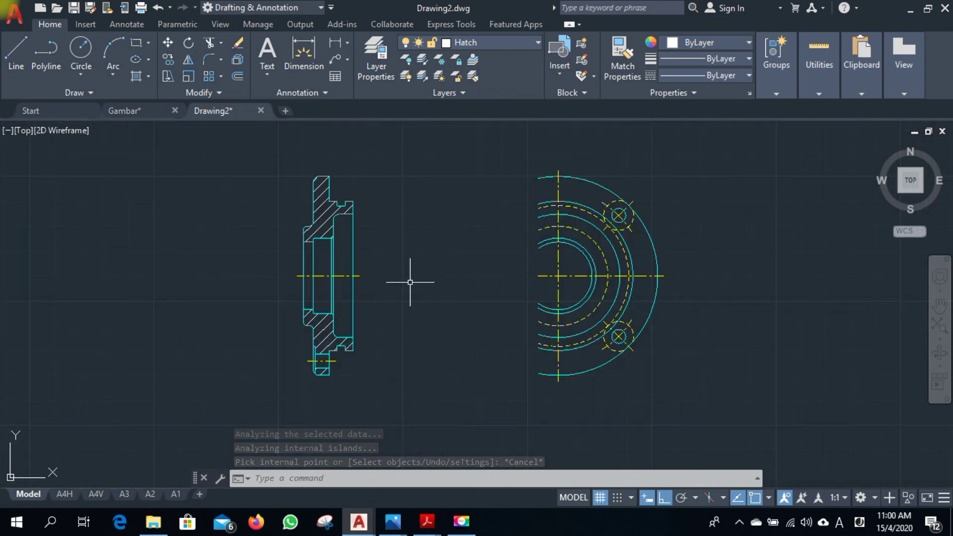
scroll(408, 278, down, 2)
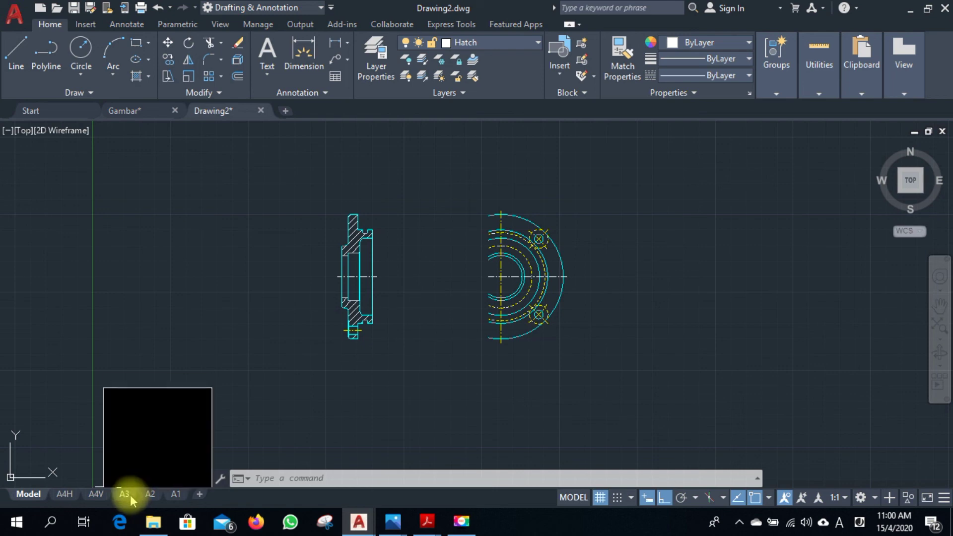
mouse_move(124, 494)
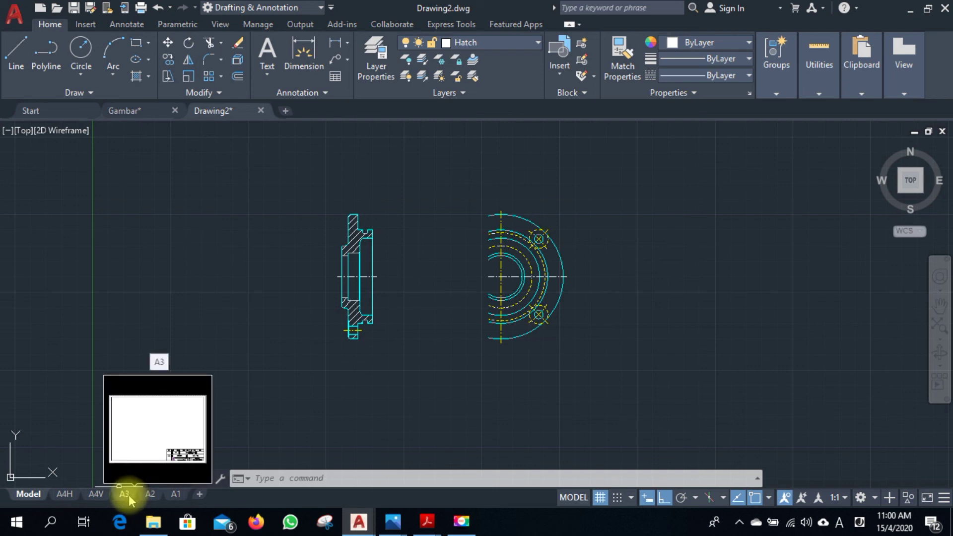
Draw a 420 × 297 rectangle with its first corner at 0,0.
scroll(253, 355, down, 2)
scroll(249, 345, down, 2)
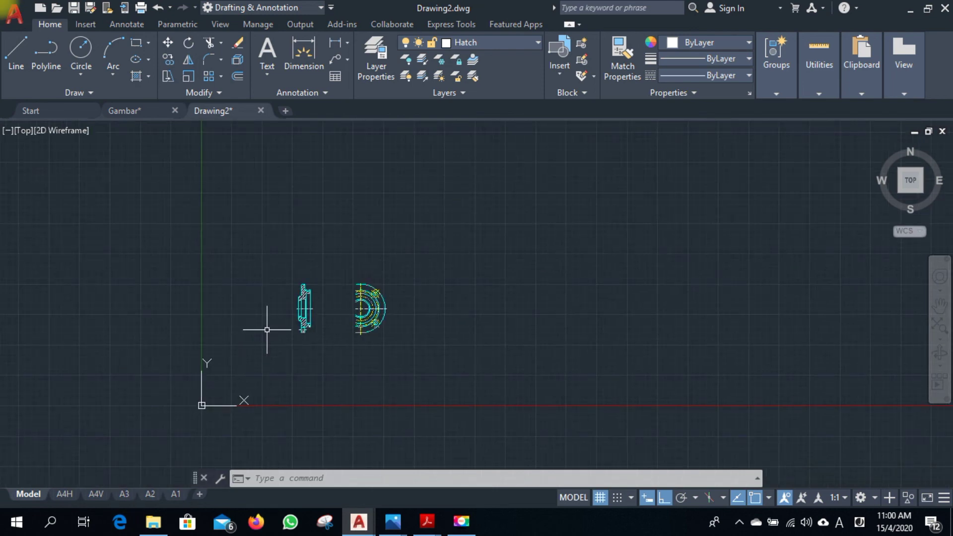
text(REc)
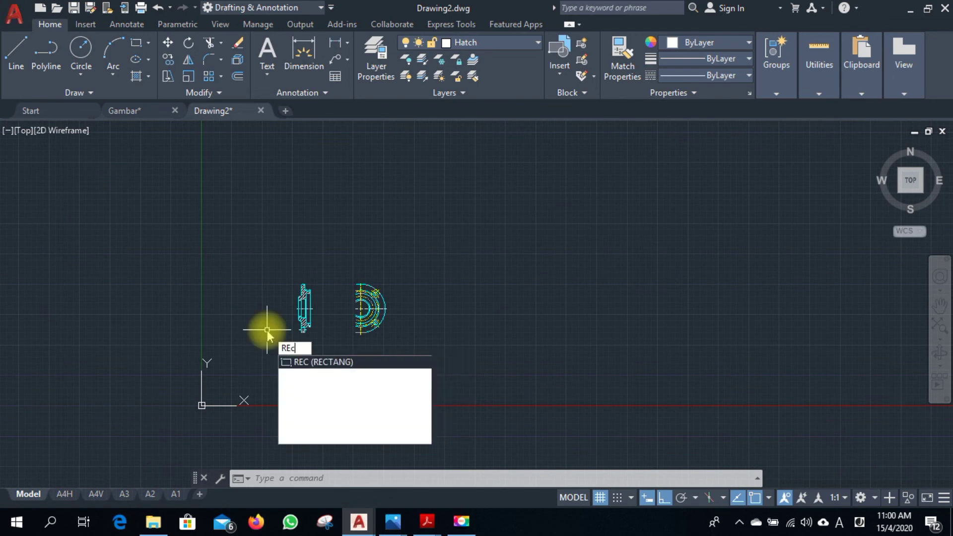
key(Return)
scroll(201, 432, up, 4)
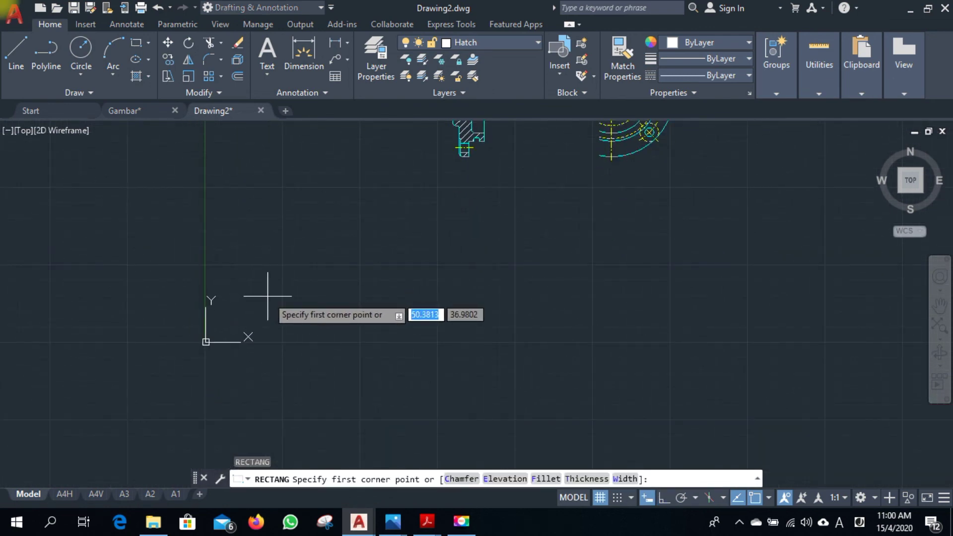
text(0,0)
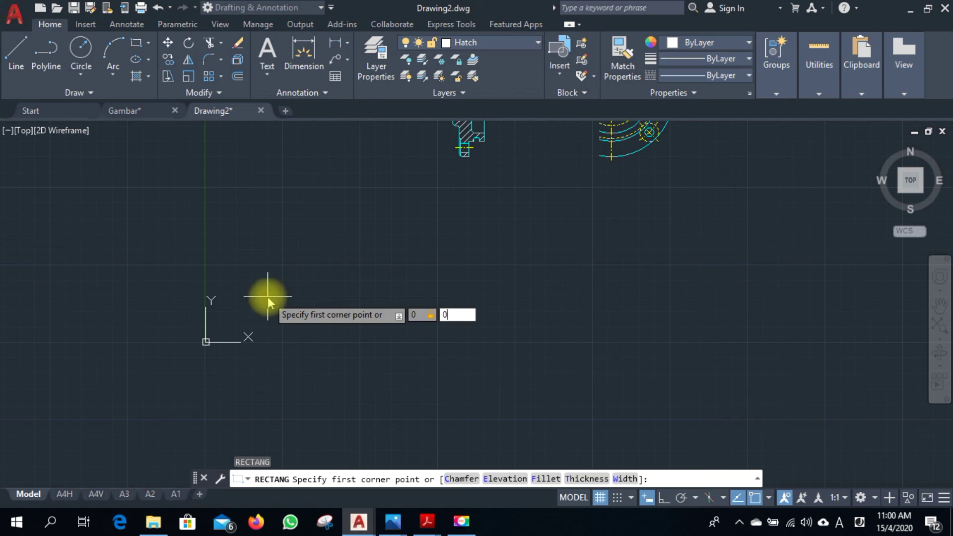
key(Return)
text(420)
key(Tab)
text(297)
key(Return)
Offset the rectangle 10 inward to form the inner border.
scroll(326, 260, down, 4)
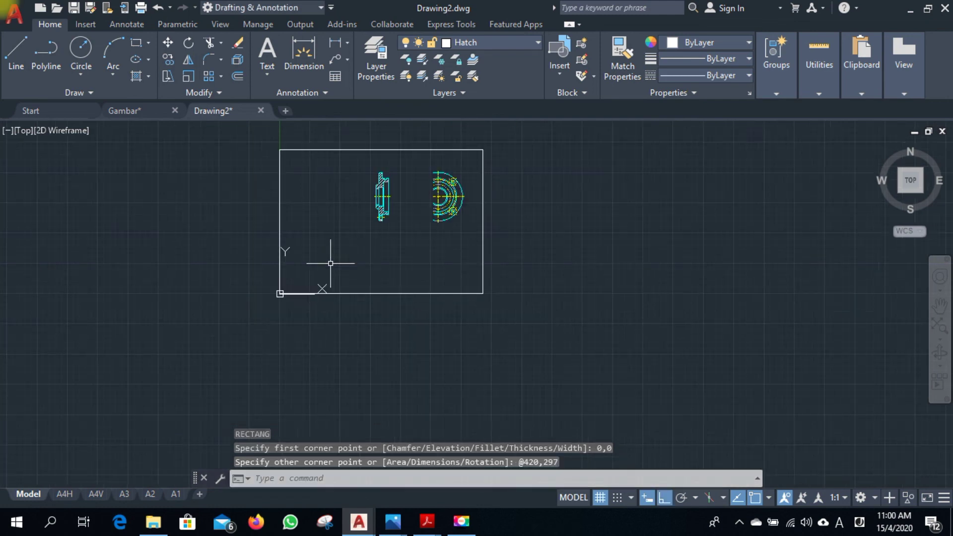
text(o)
key(Return)
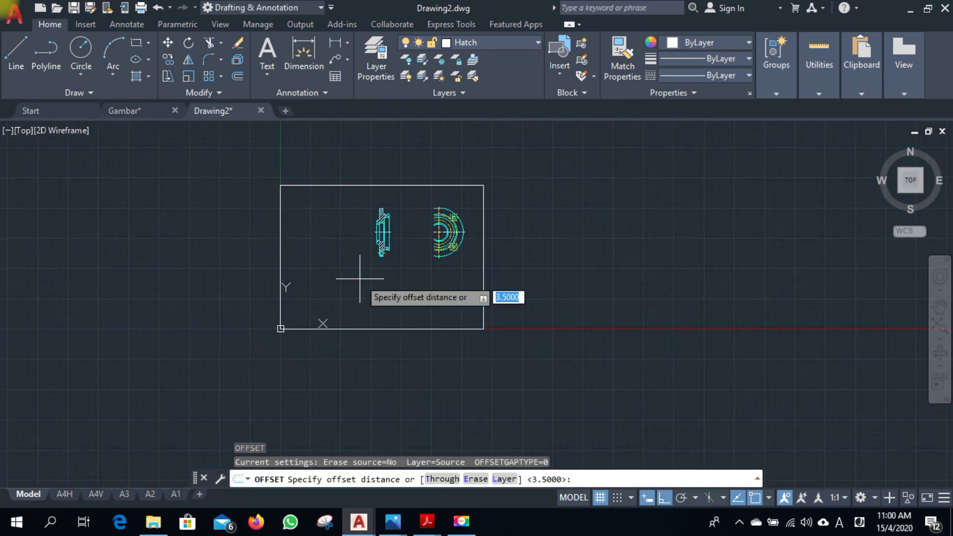
key(Return)
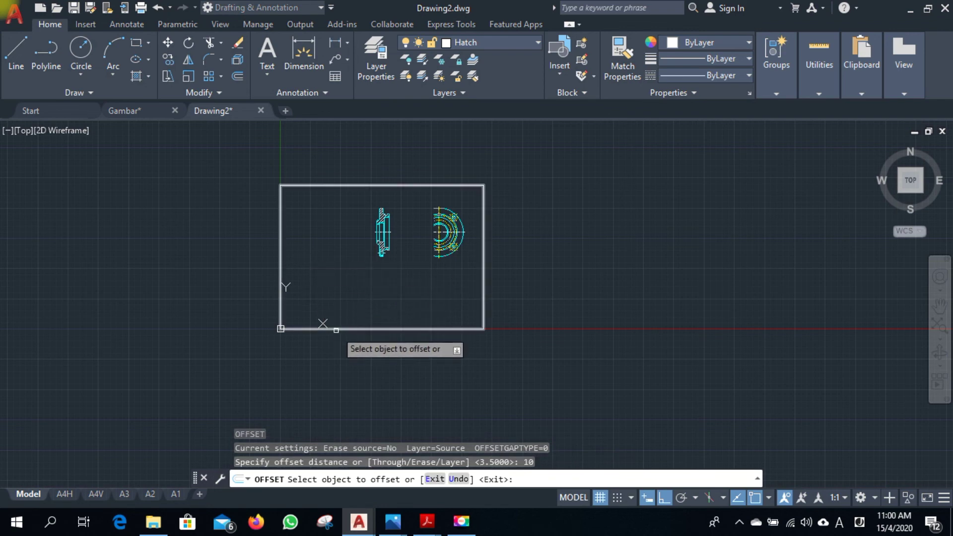
click(333, 328)
click(336, 306)
key(Escape)
Window-select both flange views and start moving them with M.
scroll(456, 204, up, 2)
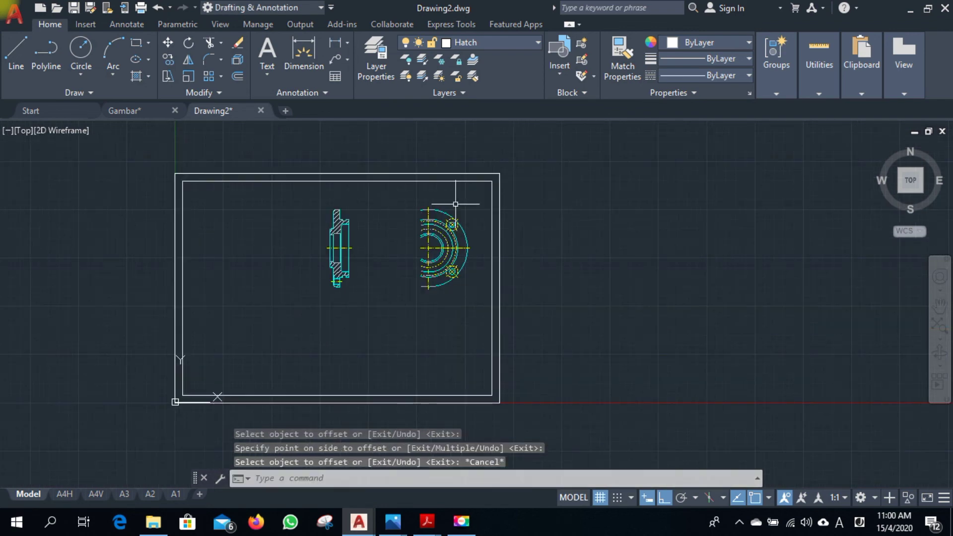
click(474, 196)
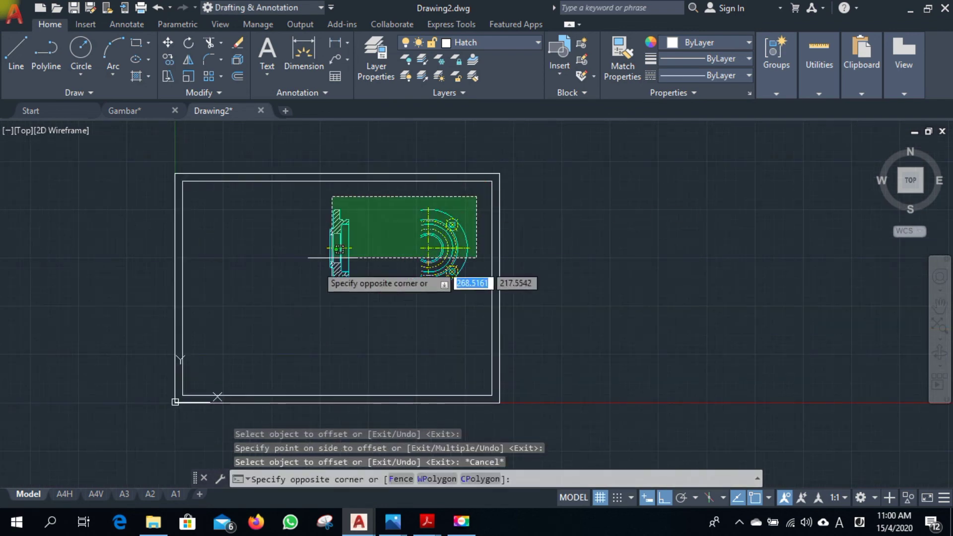
click(277, 301)
text(m)
key(Return)
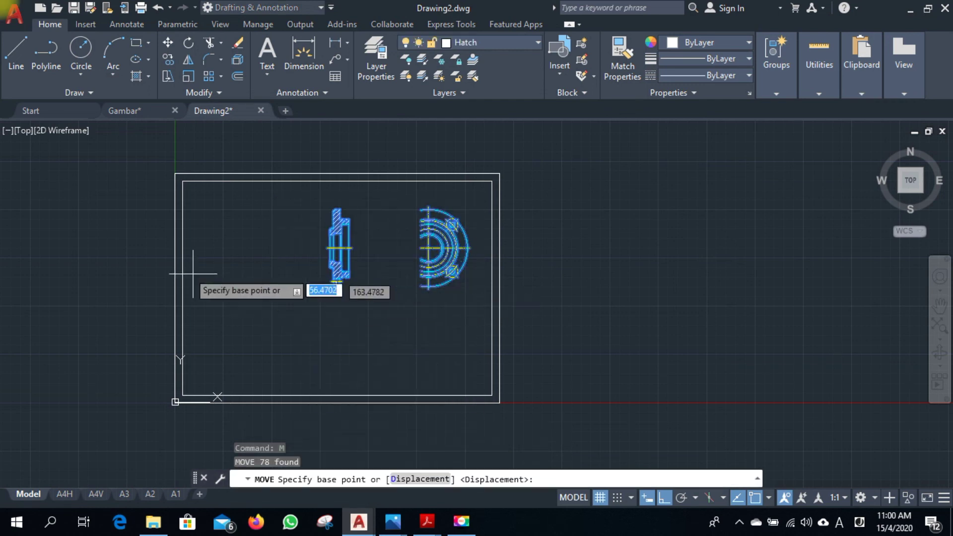
Set the views' move base point midway between two points with the Mid Between 2 Points snap.
scroll(192, 274, up, 2)
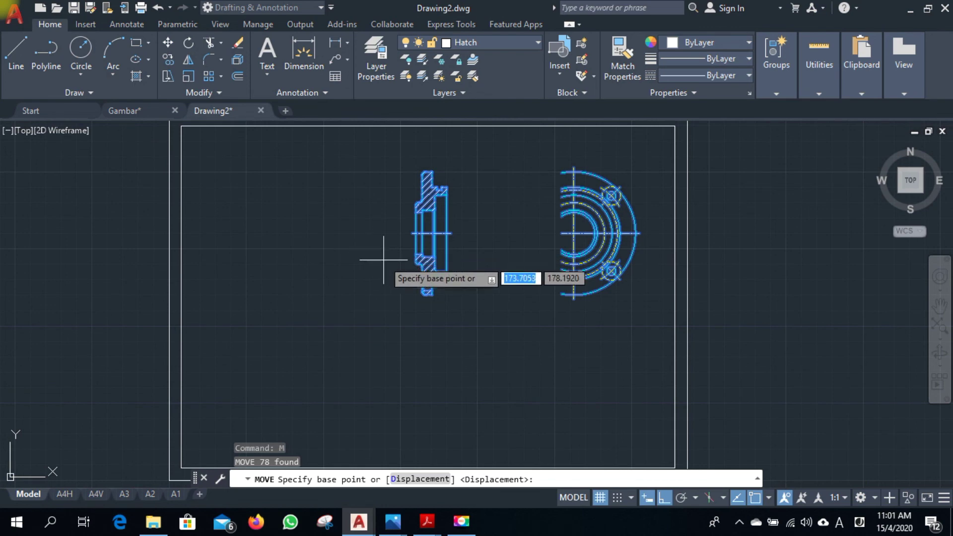
shift+right_click(383, 259)
click(437, 194)
scroll(421, 234, up, 4)
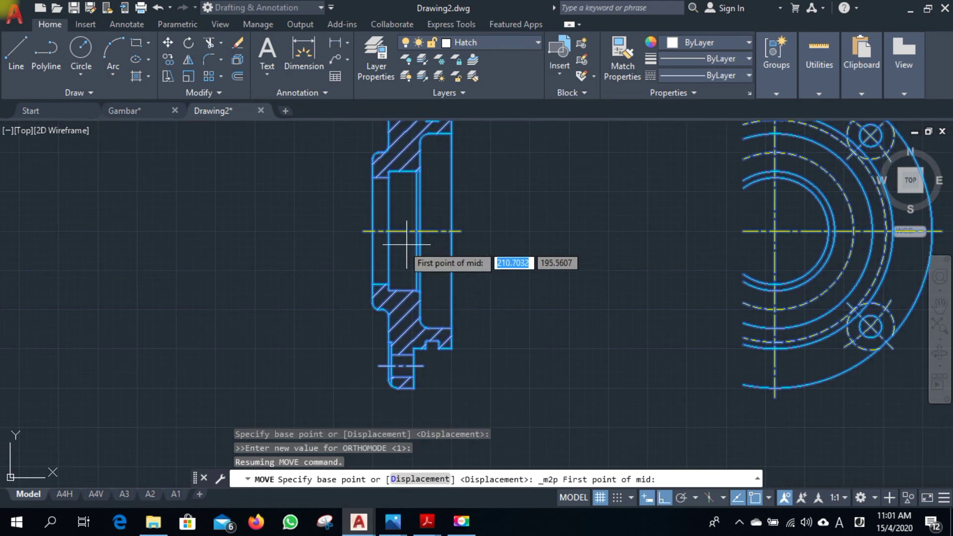
click(373, 231)
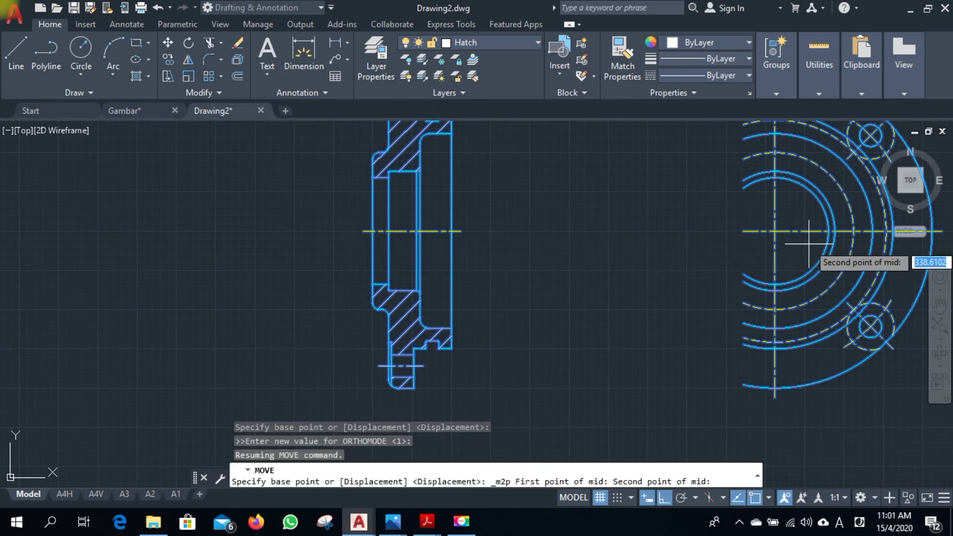
scroll(809, 243, down, 2)
scroll(809, 244, down, 2)
click(861, 244)
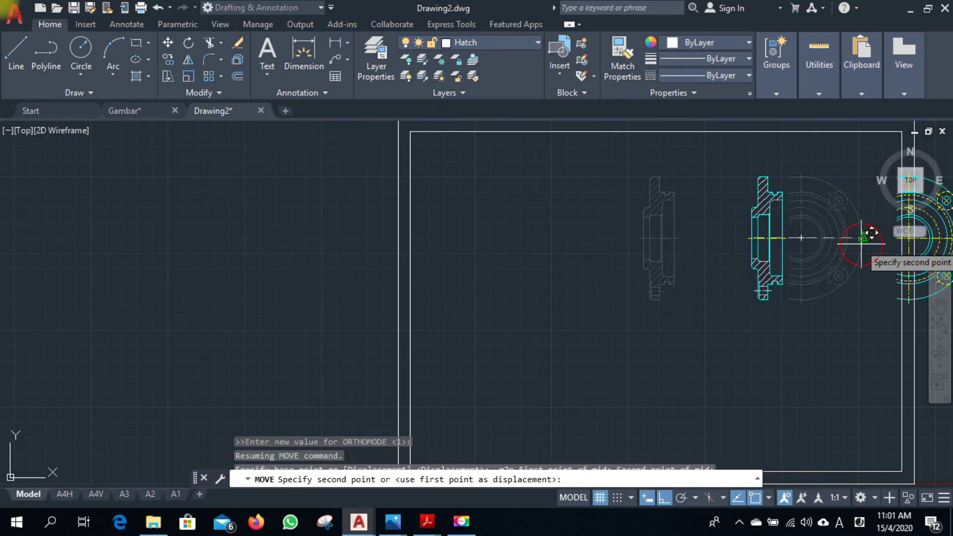
Place the views at the midpoint between two border points, centring them in the 420×297 frame.
shift+right_click(613, 266)
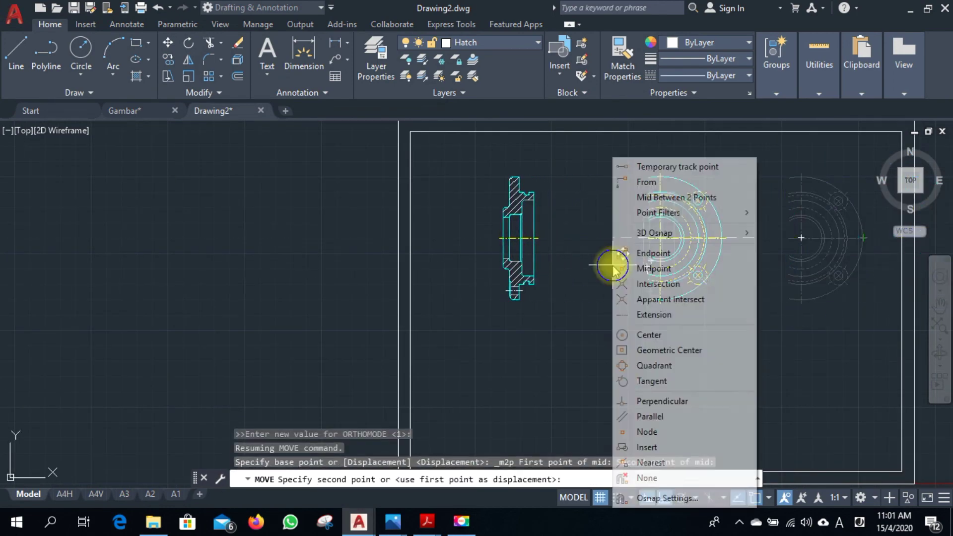
click(658, 197)
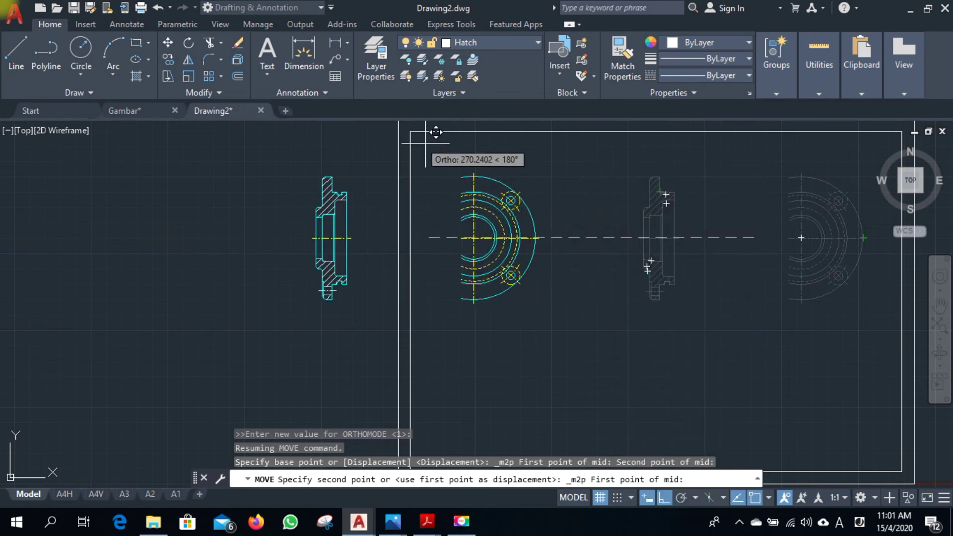
click(403, 132)
scroll(578, 239, down, 4)
scroll(580, 239, up, 3)
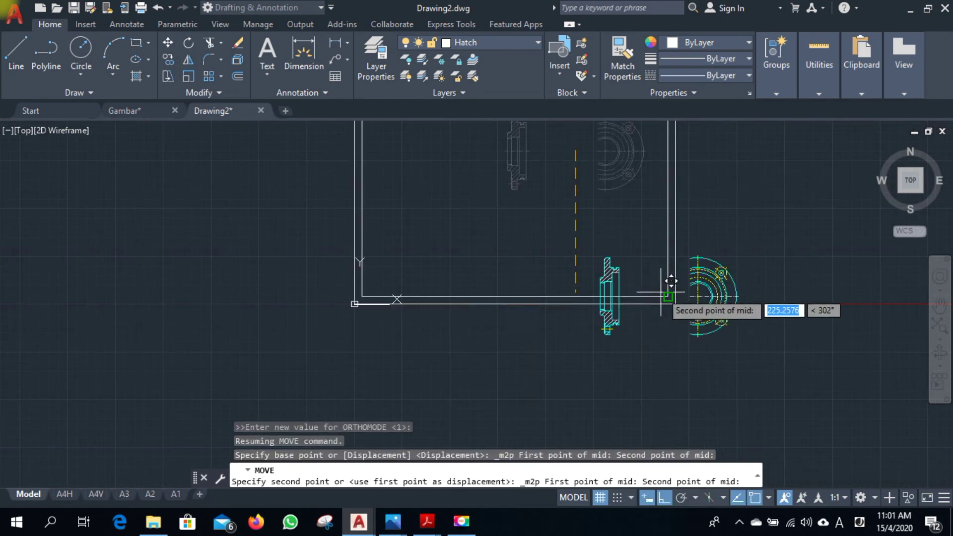
click(658, 287)
scroll(583, 244, down, 3)
scroll(536, 244, up, 3)
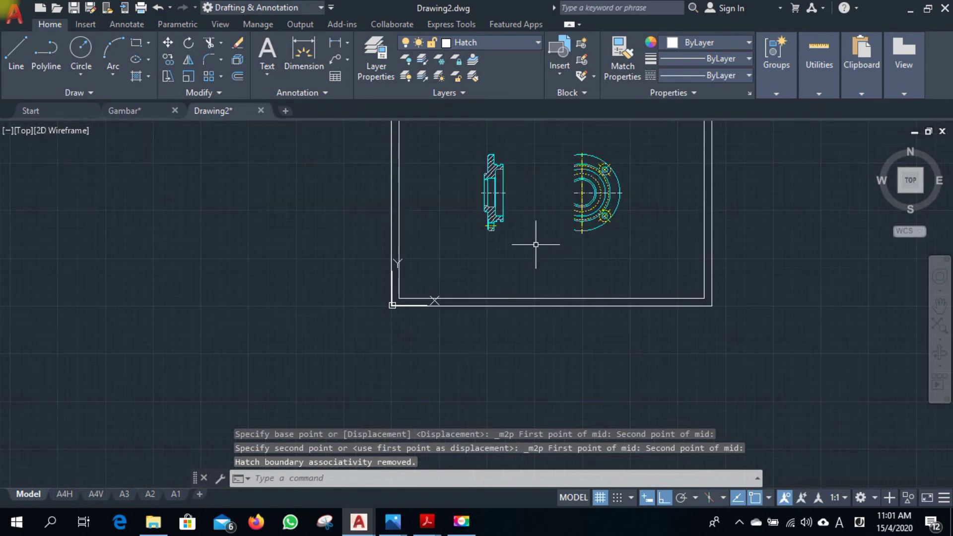
Show the A3 paper layout with its whole title block in view.
middle_drag(447, 258, 384, 346)
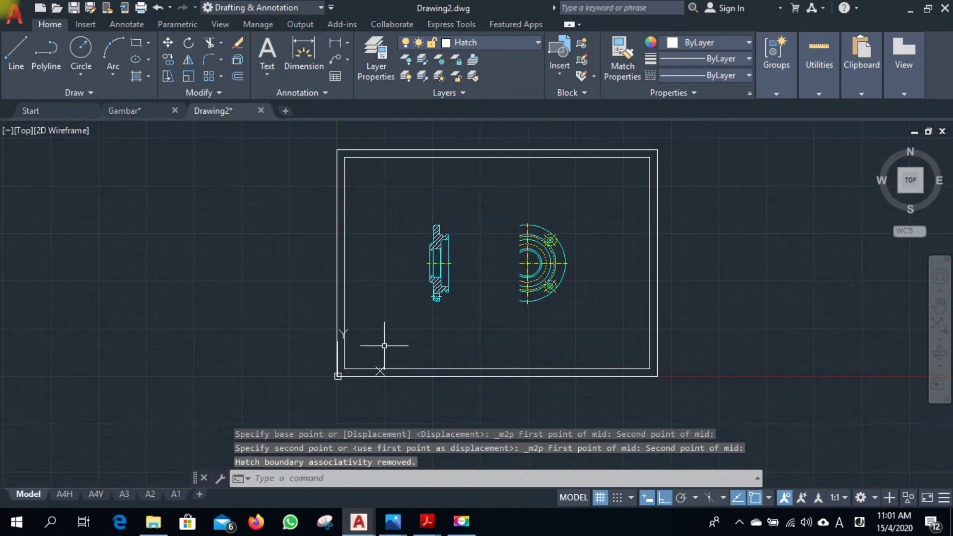
click(123, 494)
middle_drag(299, 373, 315, 302)
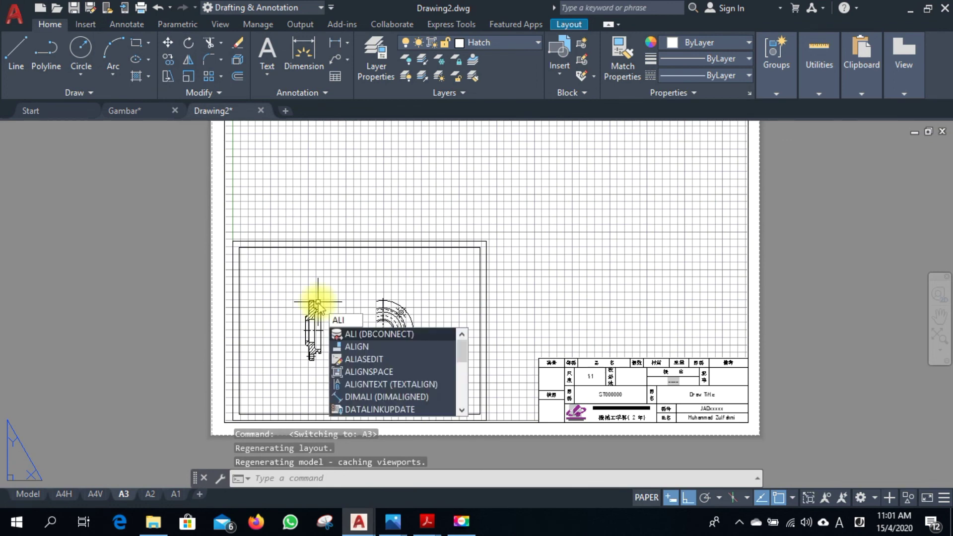
Align the viewport with ALIGNSPACE, matching two model-space border points to the sheet's top-left and top-right corners.
text(gn)
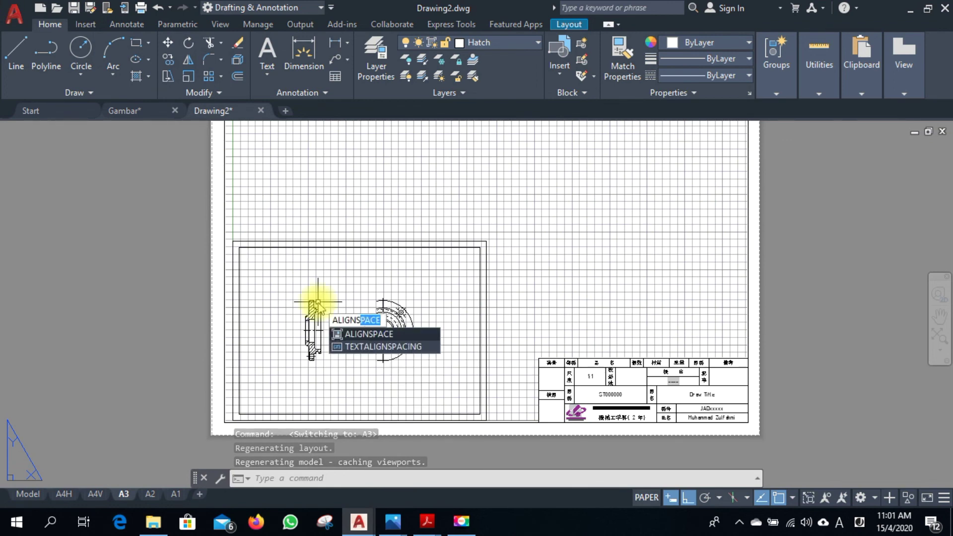
key(Return)
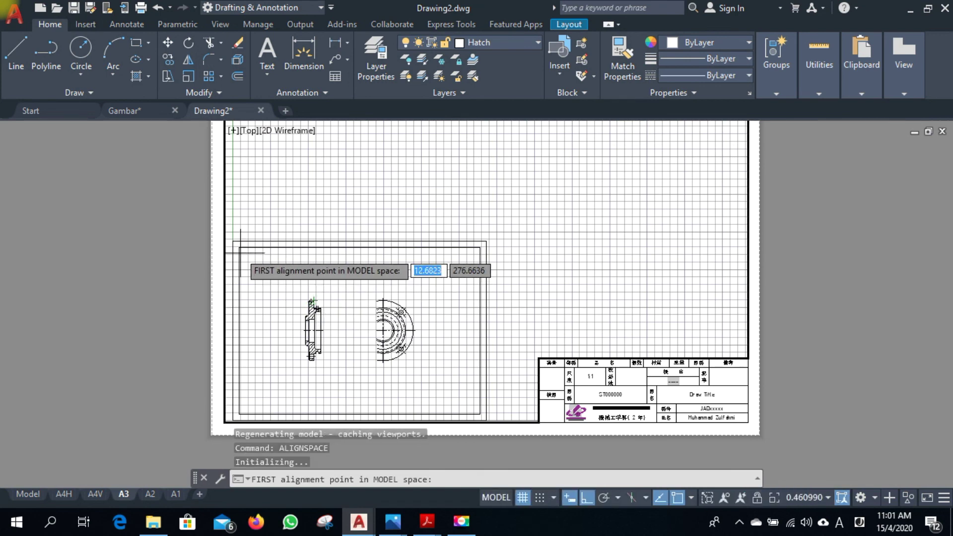
click(240, 253)
click(478, 246)
scroll(457, 228, down, 4)
scroll(395, 186, up, 2)
scroll(394, 186, up, 2)
click(342, 163)
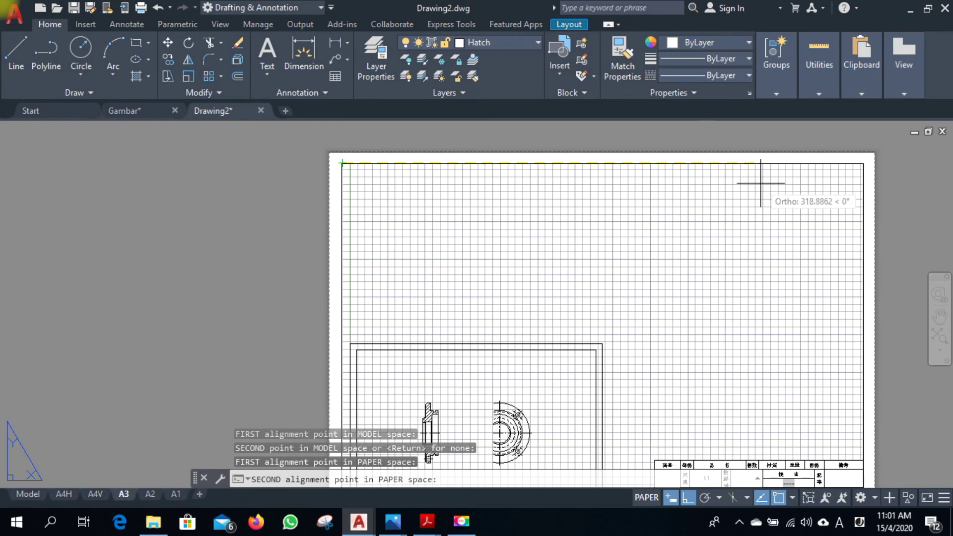
click(862, 163)
click(848, 167)
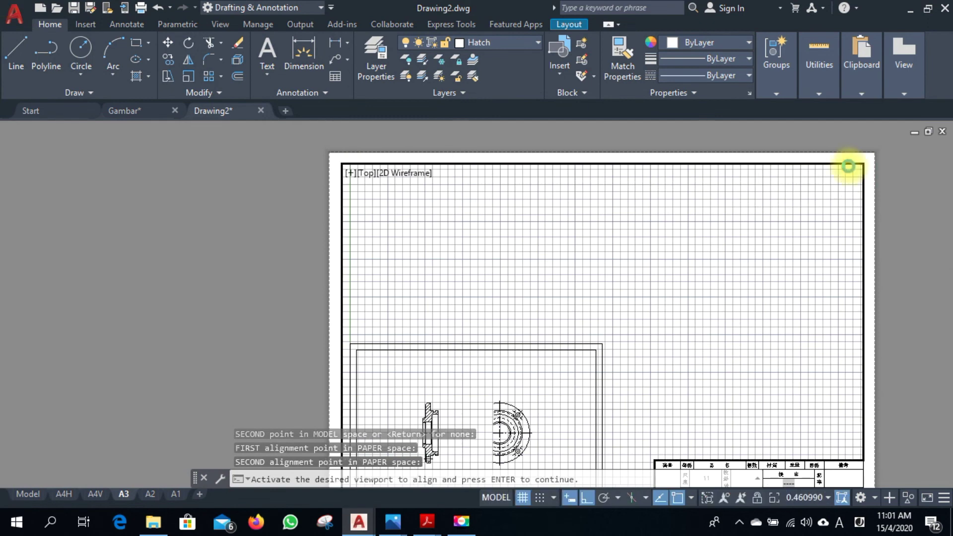
key(Return)
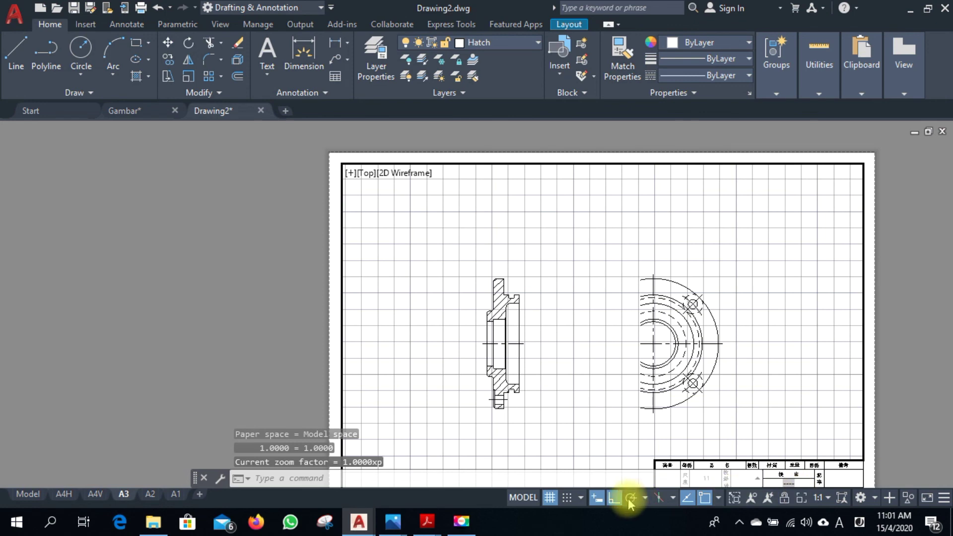
Turn the grid off, return to paper space, recentre the sheet and select the title block.
click(550, 498)
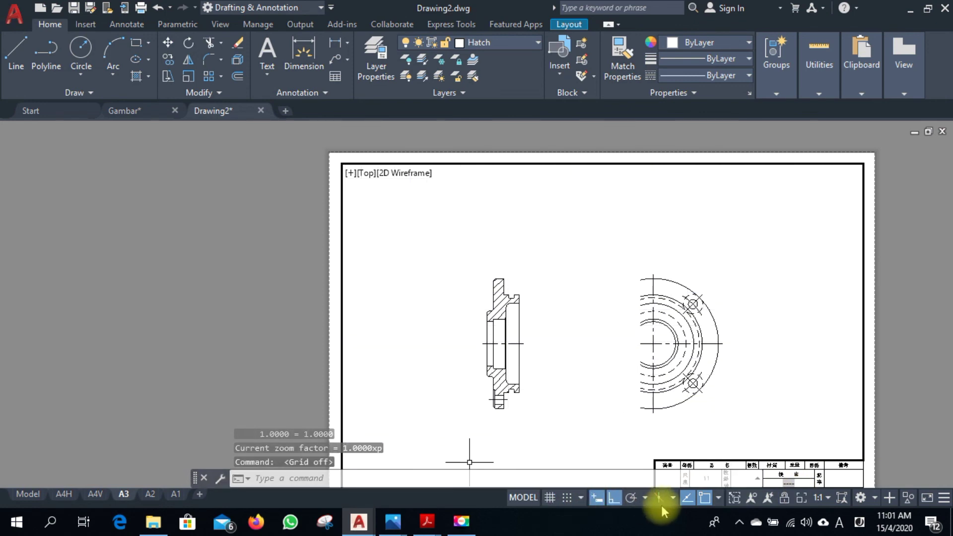
click(518, 498)
middle_drag(607, 360, 519, 277)
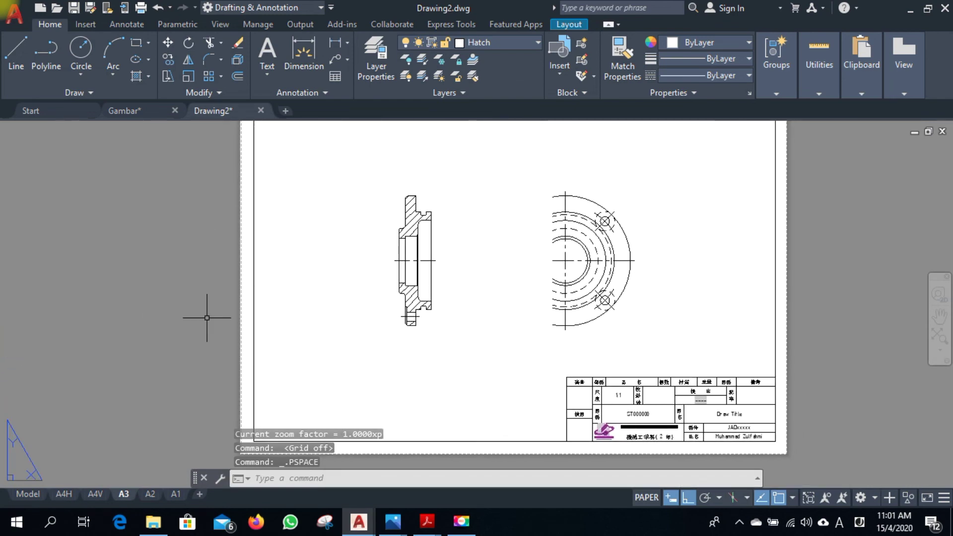
middle_drag(405, 351, 437, 402)
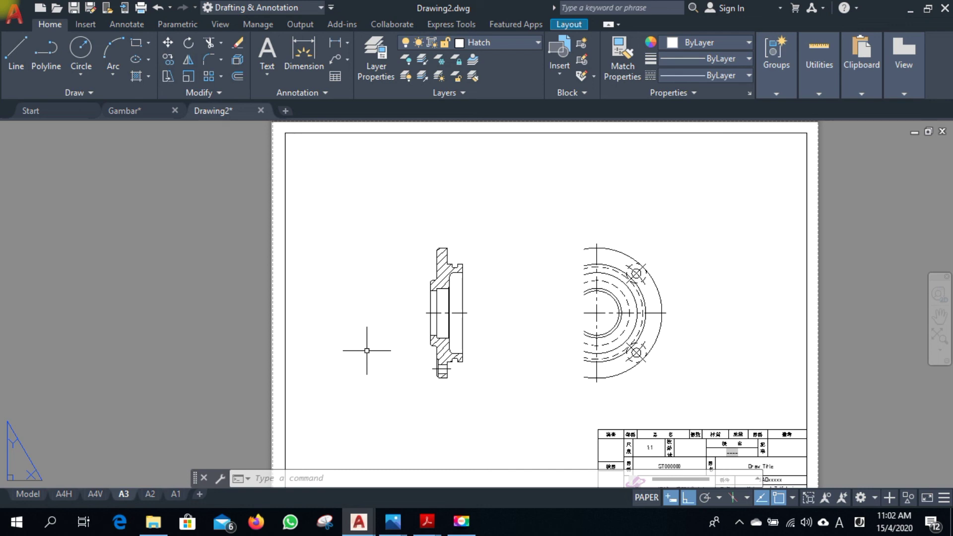
middle_drag(492, 348, 454, 339)
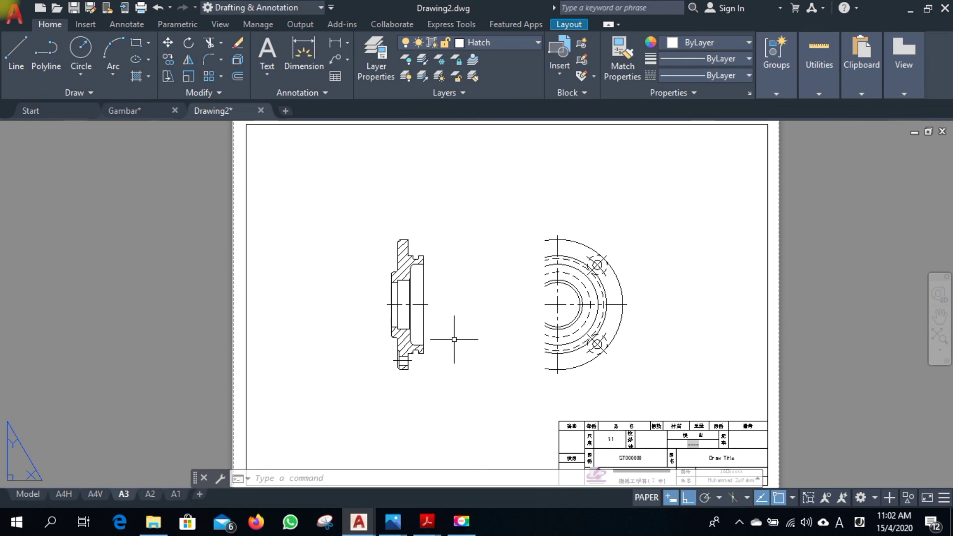
click(666, 446)
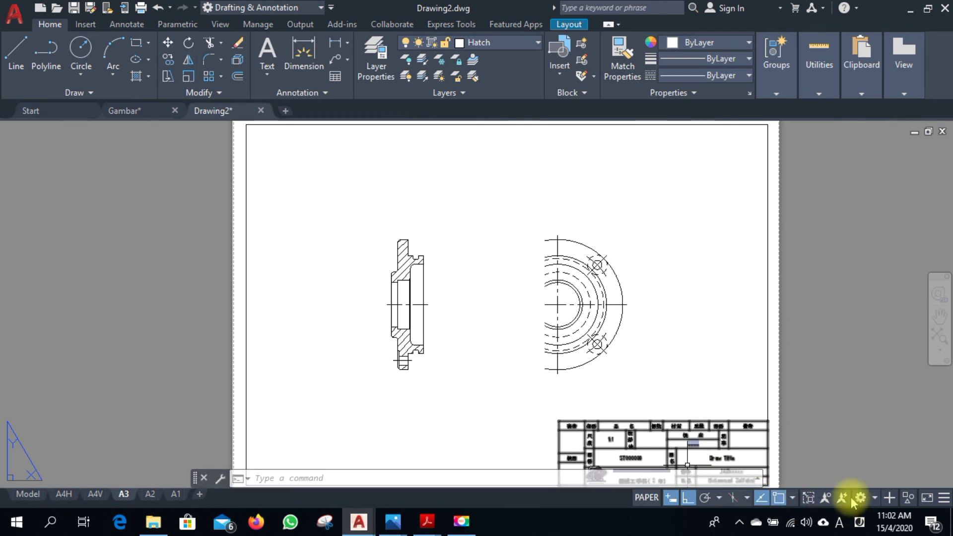